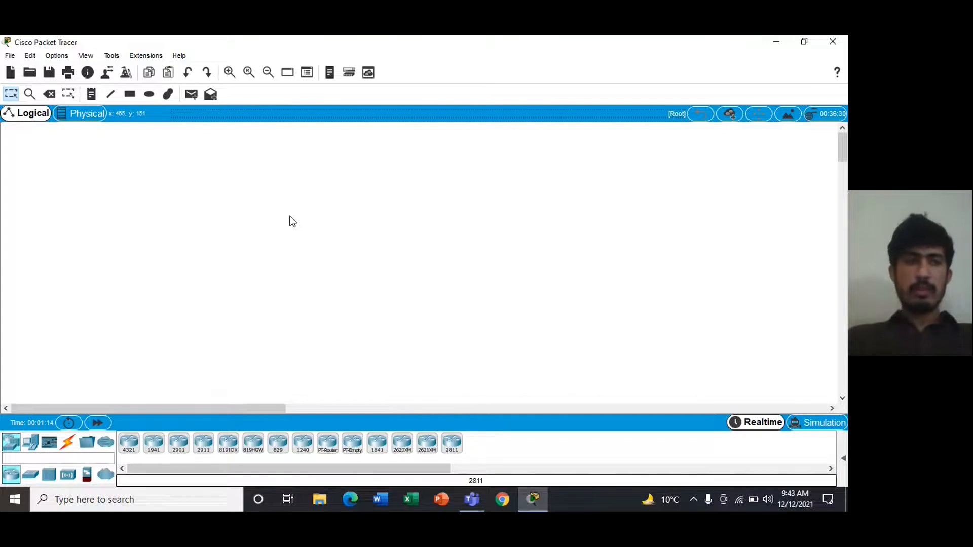
- Add a text note reading "Static Routing Protocol" as a title near the upper middle of the workspace
left_click(91, 94)
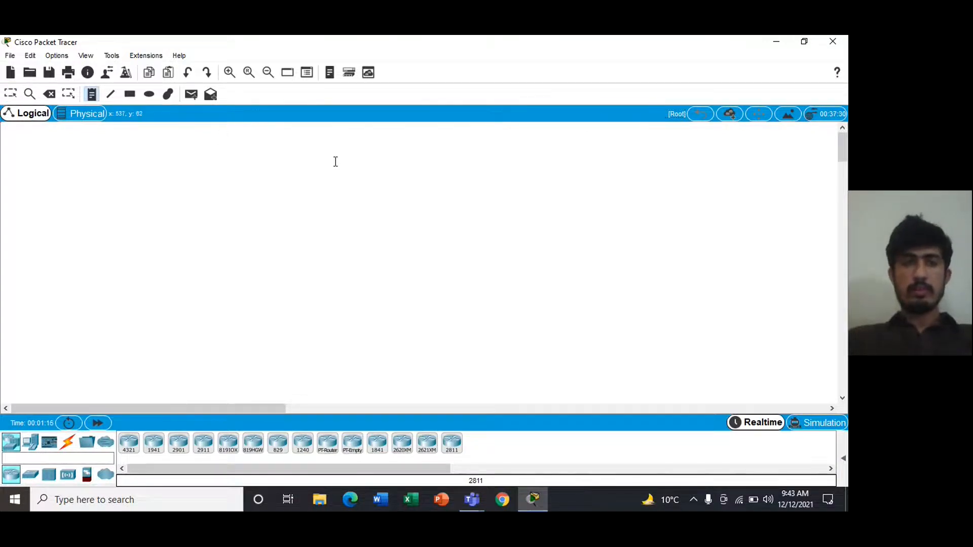
left_click(365, 143)
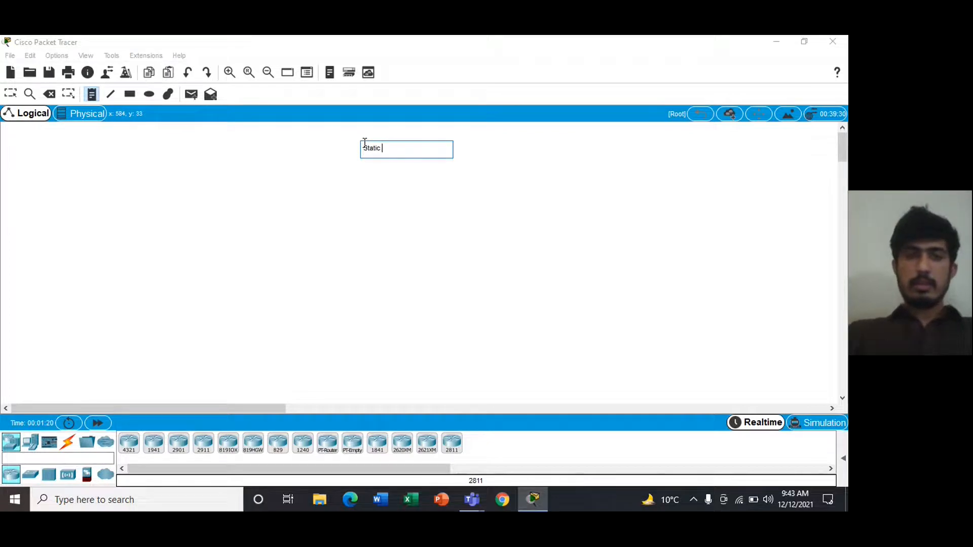
type("Static Routing Protocol")
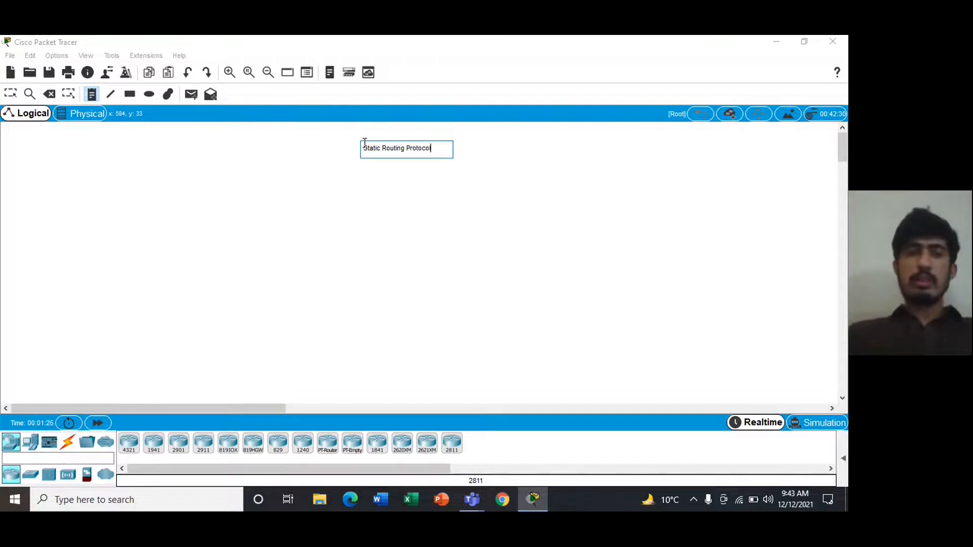
key("Escape")
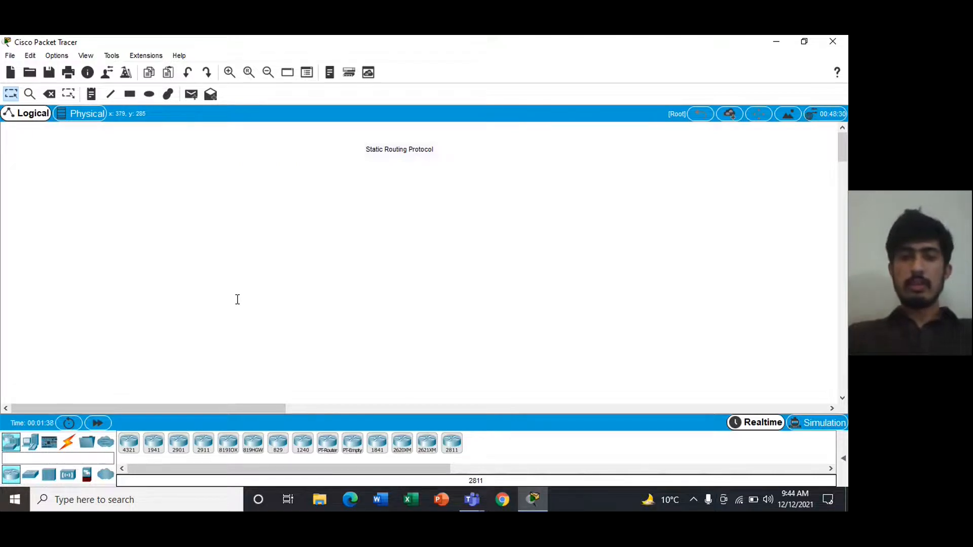
- Place five ISR4321 routers side by side in a row below the title note
left_click(129, 442)
left_click(93, 209)
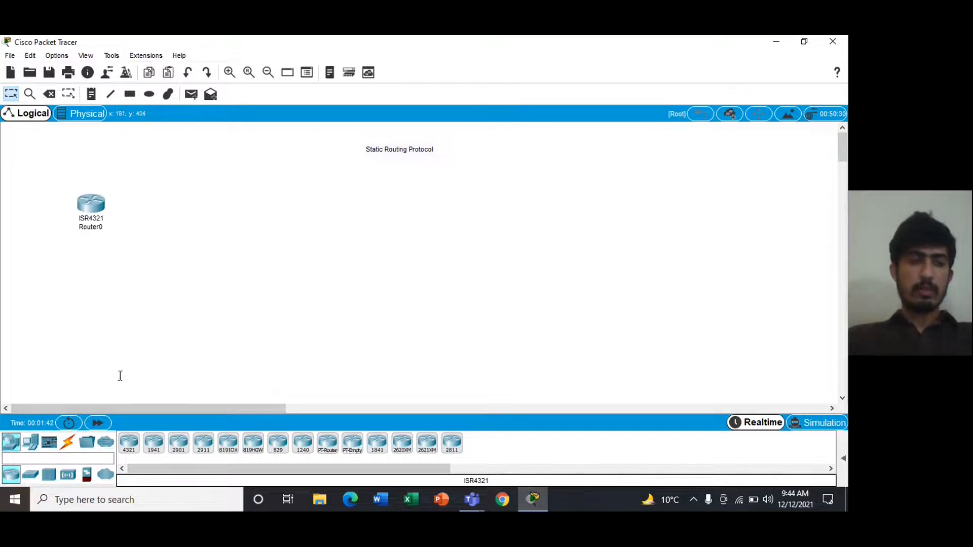
left_click(129, 442)
left_click(246, 202)
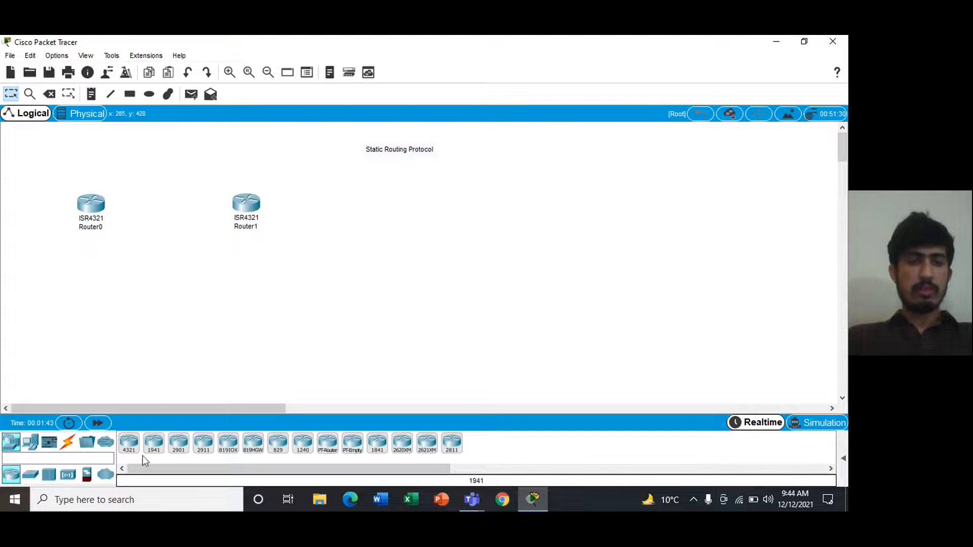
left_click(133, 441)
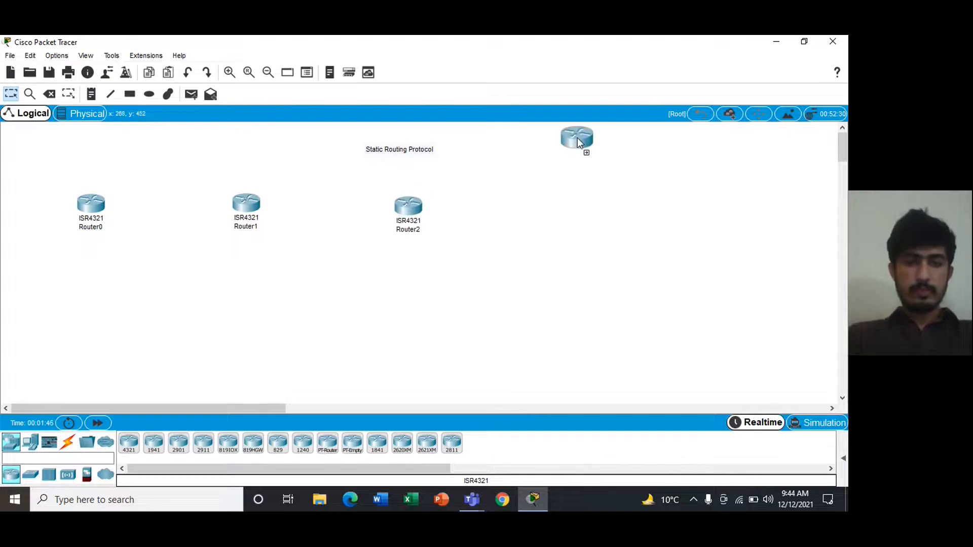
left_click(131, 443)
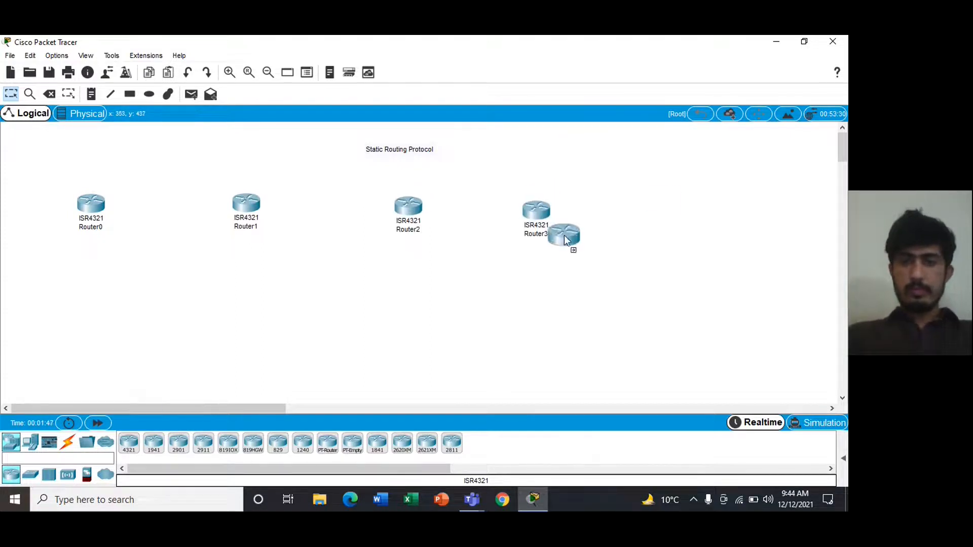
left_click(662, 201)
- Reposition the five routers into a level, evenly spaced row just below the title
left_click_drag(83, 201, 58, 185)
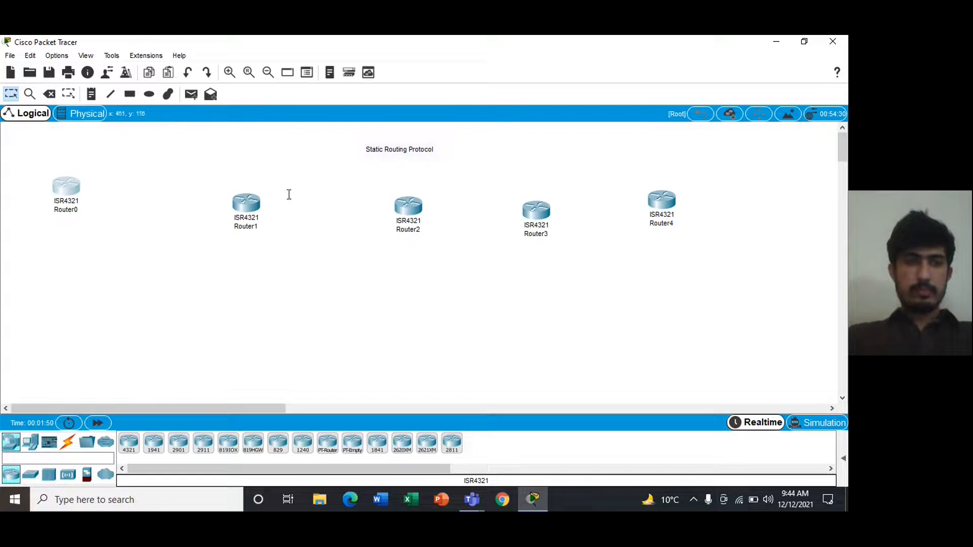
left_click_drag(255, 197, 234, 183)
left_click_drag(408, 204, 366, 187)
left_click_drag(532, 201, 513, 179)
left_click_drag(662, 200, 664, 188)
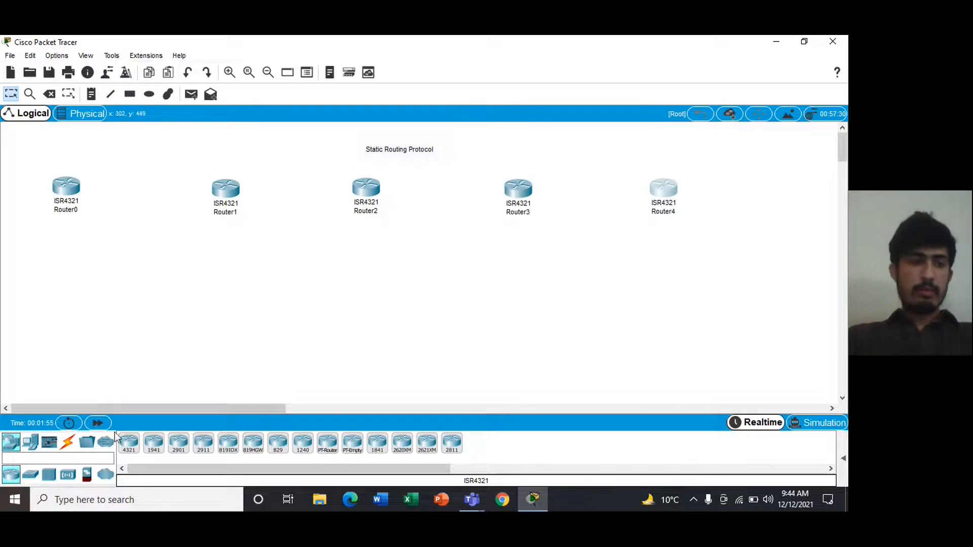
- Place five 2960-24TT switches in a row, one beneath each router
left_click(31, 475)
left_click(129, 442)
left_click(45, 287)
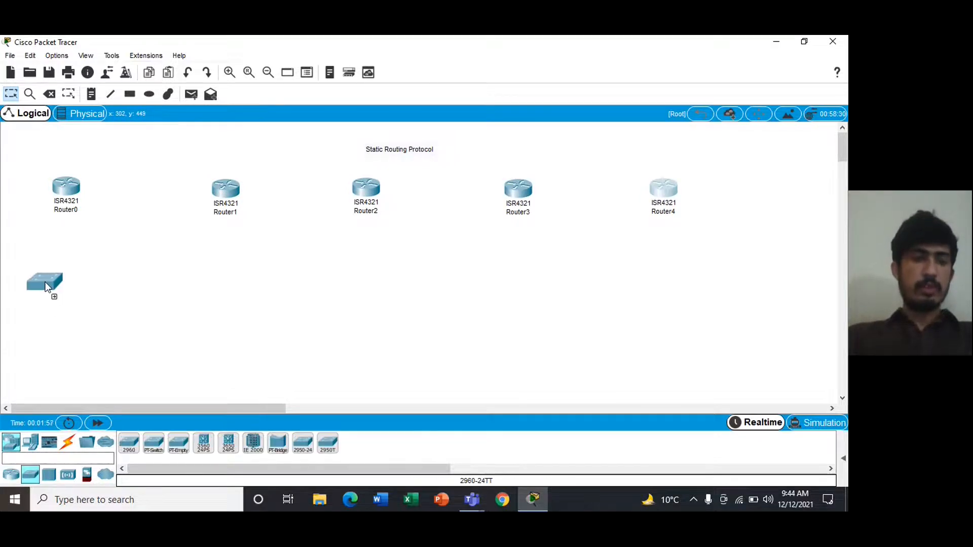
left_click(58, 278)
left_click(129, 443)
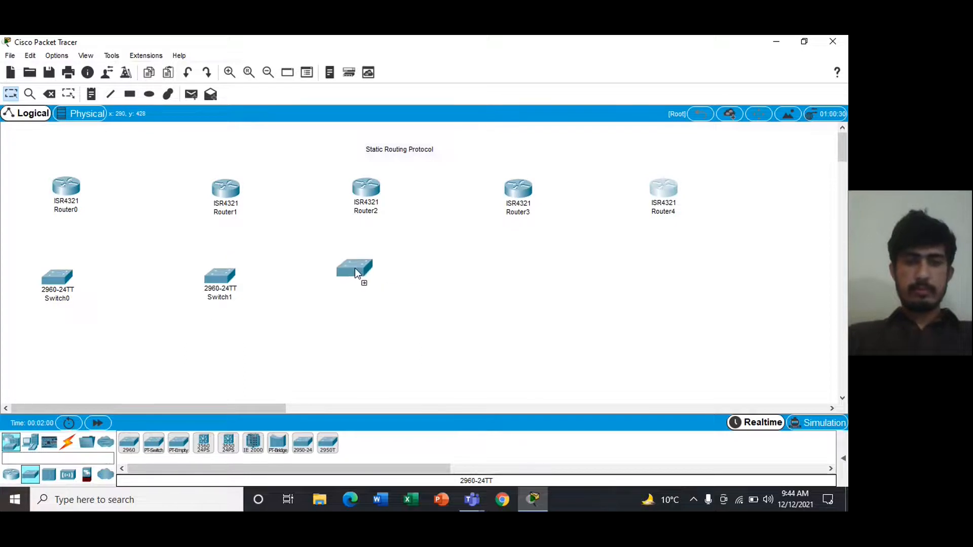
left_click(357, 274)
left_click(129, 442)
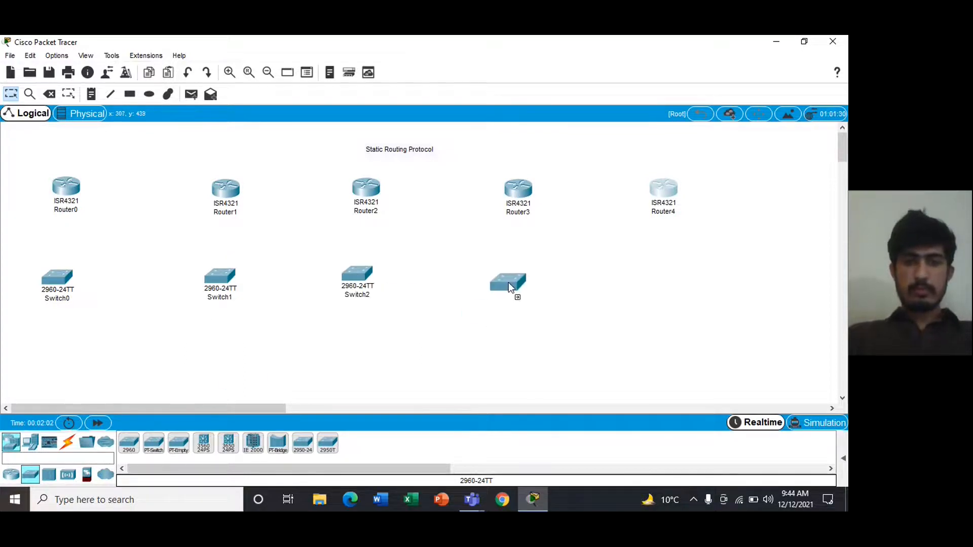
left_click(130, 442)
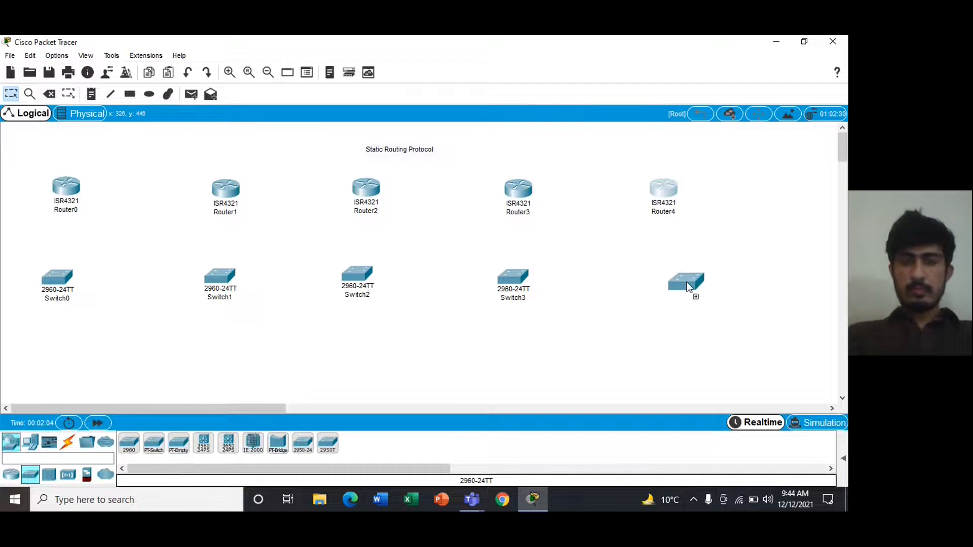
- Place five PC-PT computers in a row, one beneath each switch
left_click(30, 442)
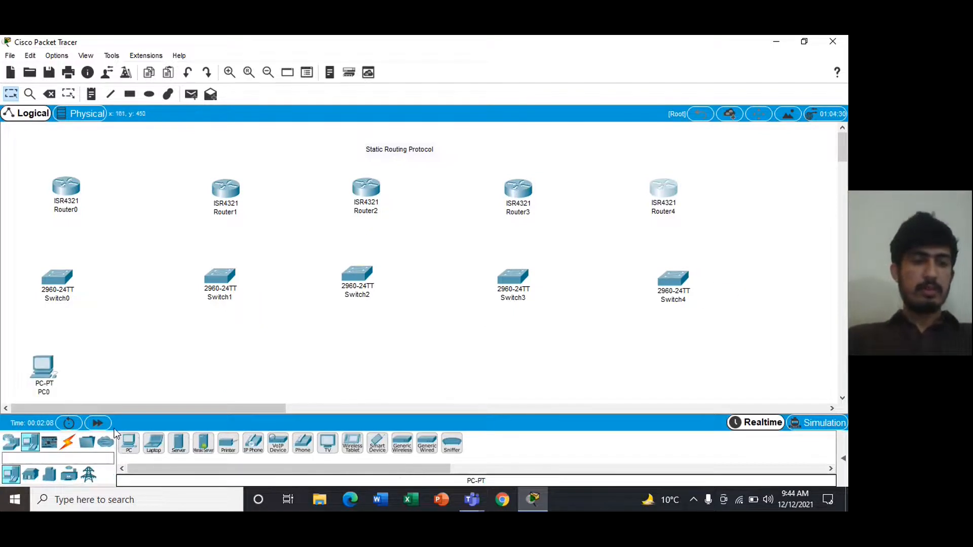
left_click(204, 357)
left_click(130, 442)
left_click(129, 442)
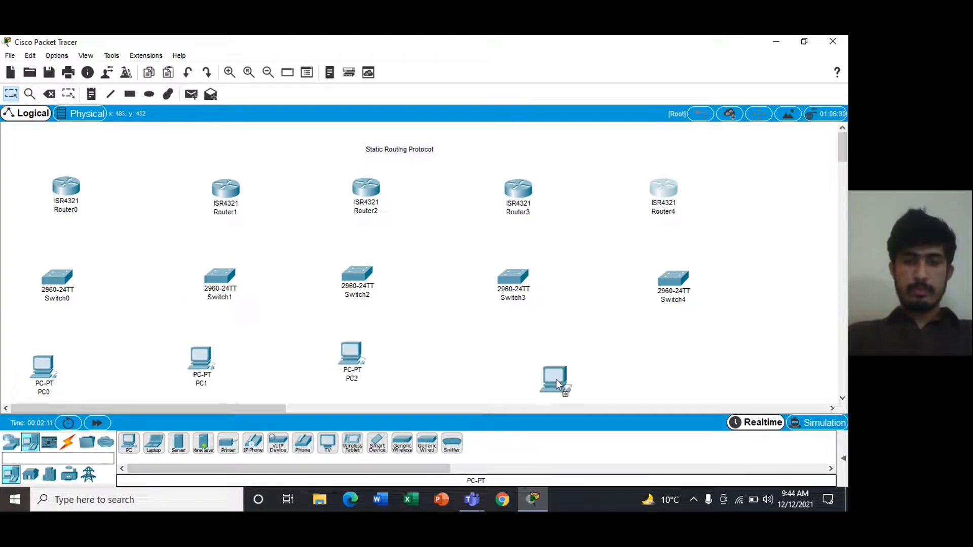
left_click(512, 360)
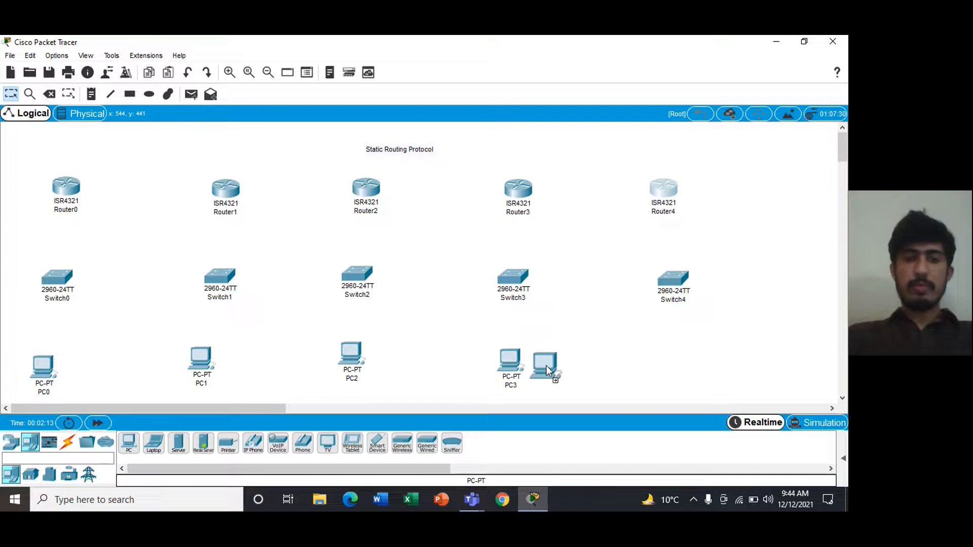
left_click(670, 361)
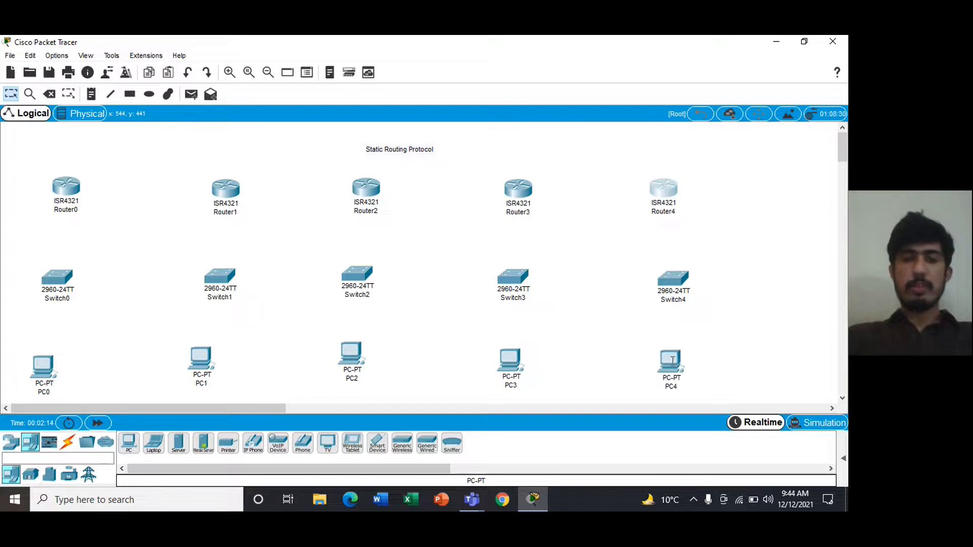
left_click(835, 394)
- Fine-tune the positions of Router0, Router1 and Router4, and shift Switch4 and PC4 slightly left beneath Router4
left_click_drag(223, 189, 225, 191)
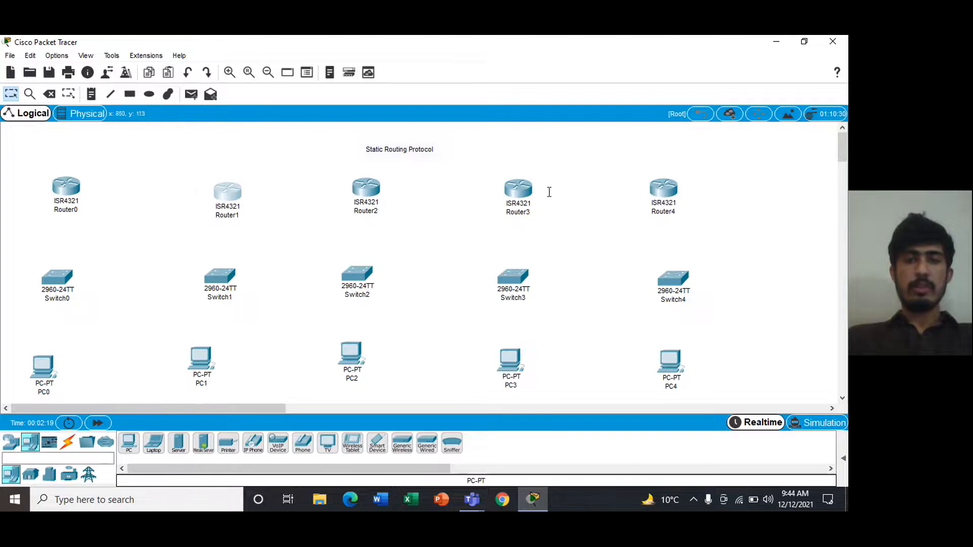
left_click_drag(662, 198, 687, 197)
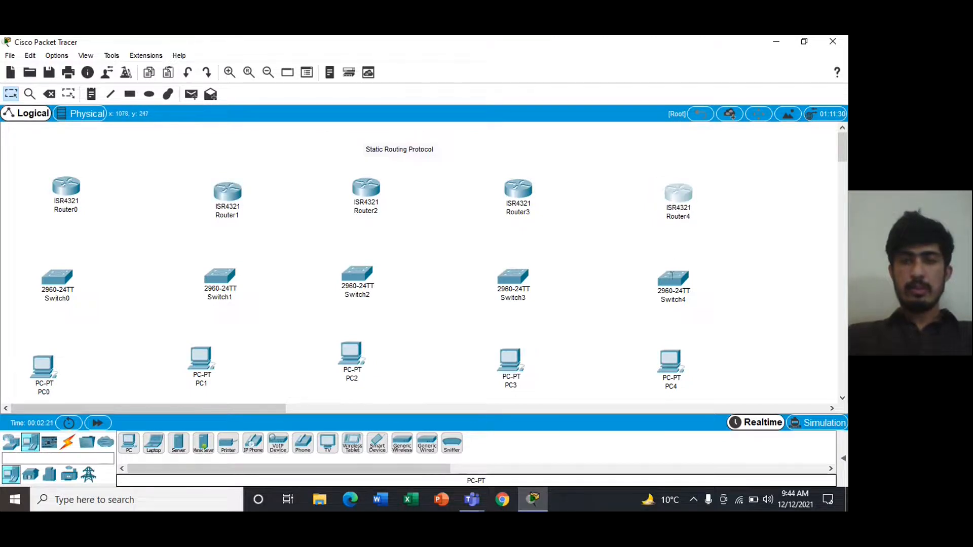
left_click_drag(672, 275, 665, 281)
left_click_drag(672, 357, 654, 356)
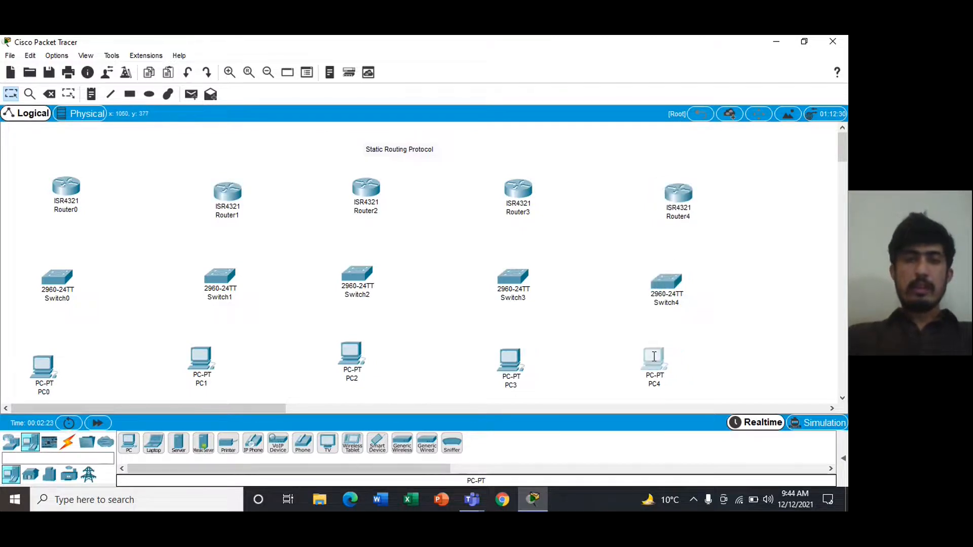
left_click_drag(679, 188, 679, 181)
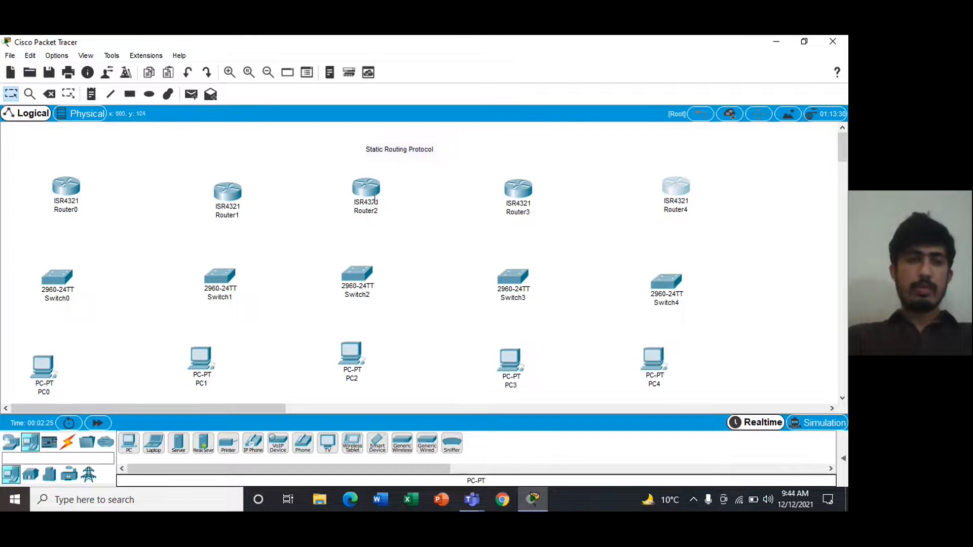
left_click_drag(62, 179, 57, 181)
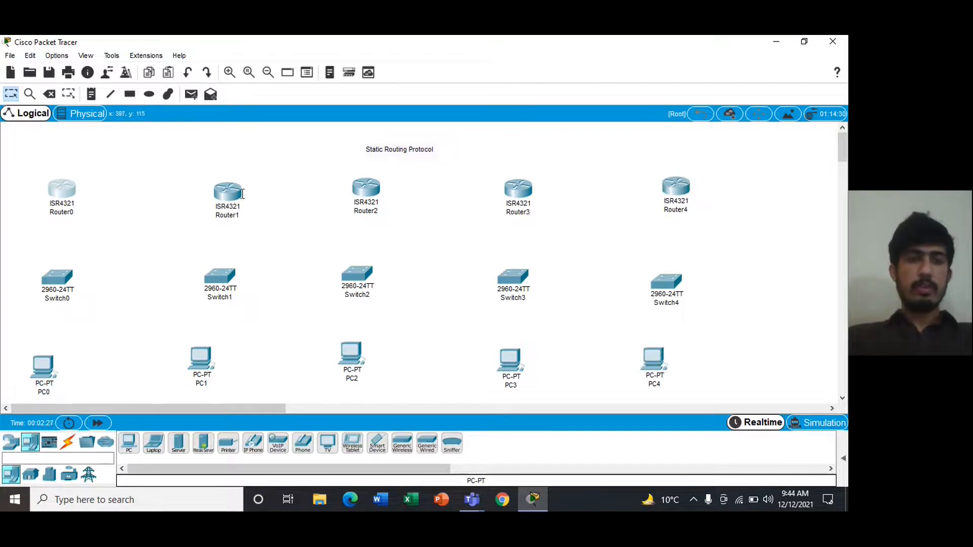
left_click_drag(232, 191, 233, 191)
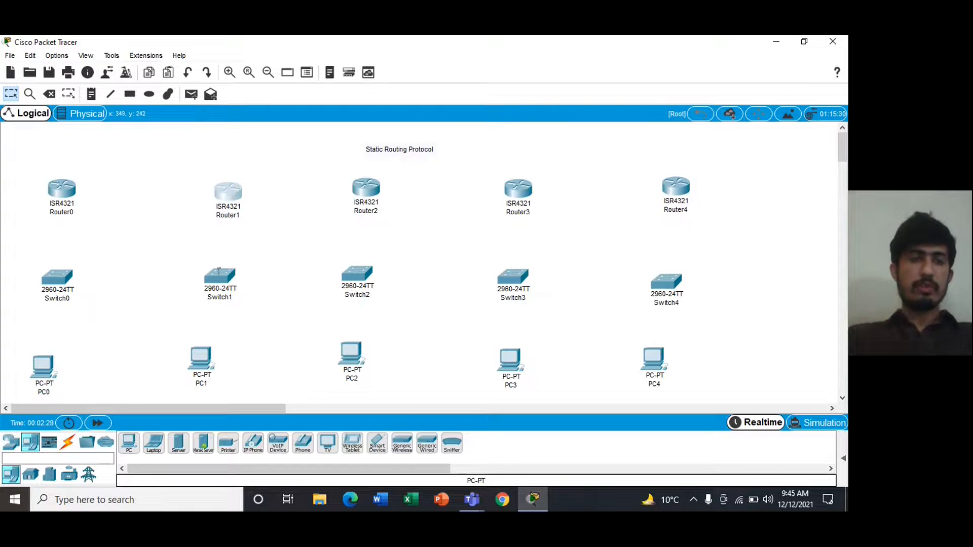
- Shift Switch1, Switch2 and PC2 slightly left and down relative to their routers
left_click_drag(218, 271, 206, 278)
left_click_drag(359, 286, 353, 291)
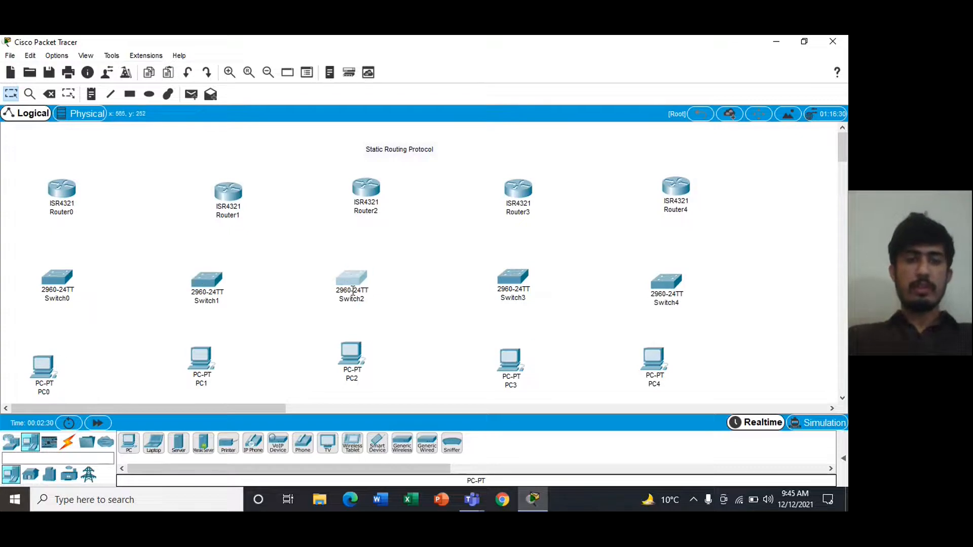
left_click_drag(354, 353, 334, 357)
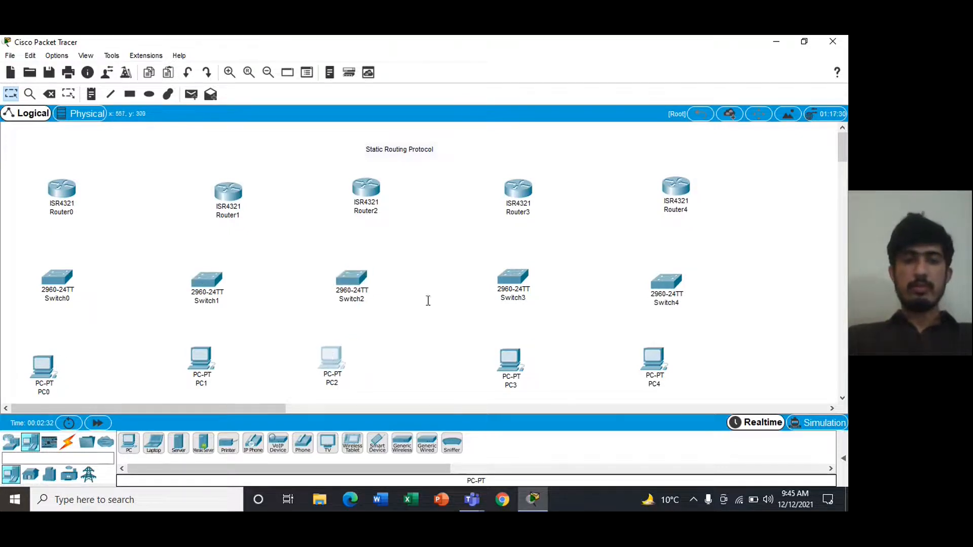
- Move Router3, Router4 and the switches and PCs beneath them to the left to even out the column spacing
left_click_drag(516, 272, 494, 274)
left_click_drag(521, 351, 477, 351)
left_click_drag(521, 183, 513, 183)
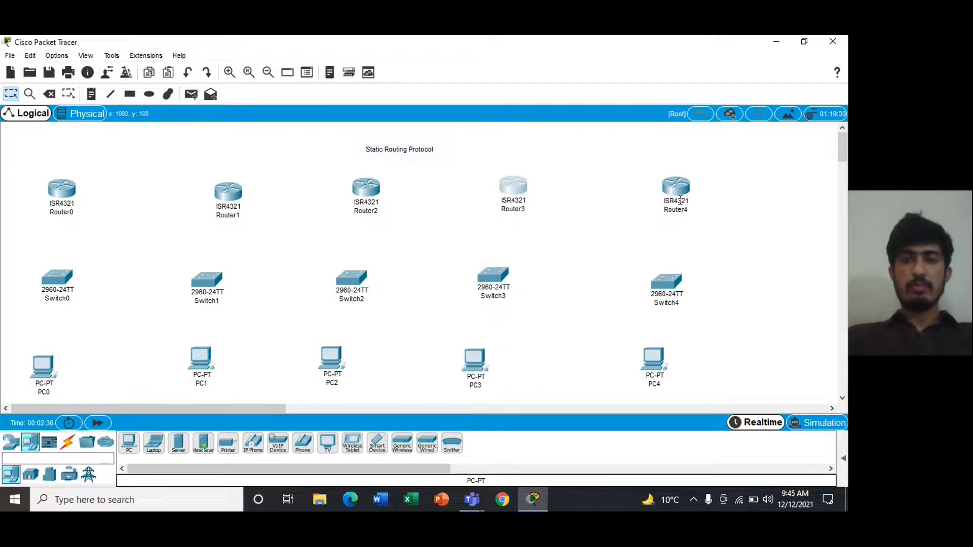
left_click_drag(677, 187, 661, 185)
left_click_drag(664, 267, 639, 264)
left_click_drag(649, 353, 621, 351)
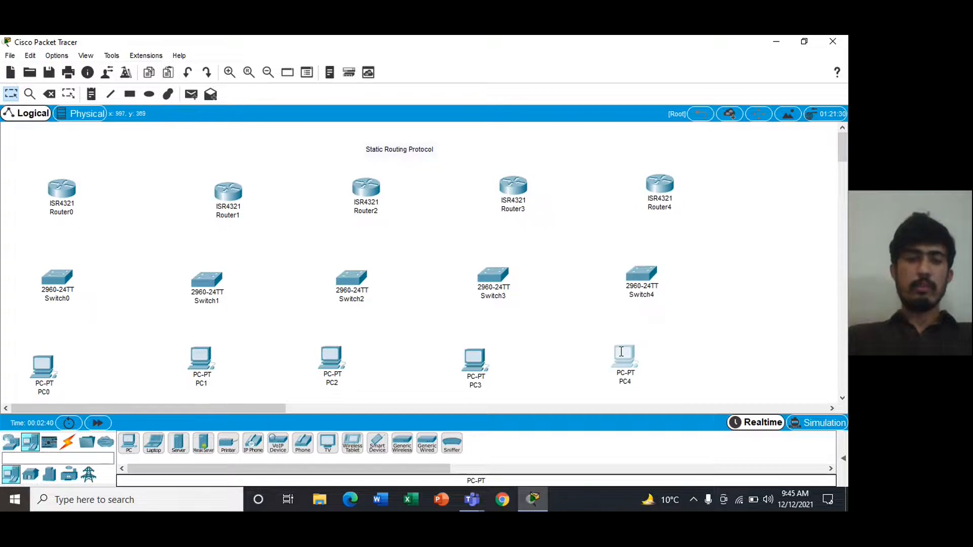
- Cable Switch0 to PC0 and Router0 to Switch0 using the automatically chosen connection type
left_click(67, 442)
left_click(129, 444)
left_click(57, 277)
left_click(44, 360)
left_click(61, 190)
left_click(57, 283)
- Cable Switch1 to PC1 and Router1 to Switch1 using the automatically chosen connection type
left_click(129, 443)
left_click(214, 282)
left_click(200, 371)
left_click(130, 444)
left_click(228, 193)
left_click(207, 279)
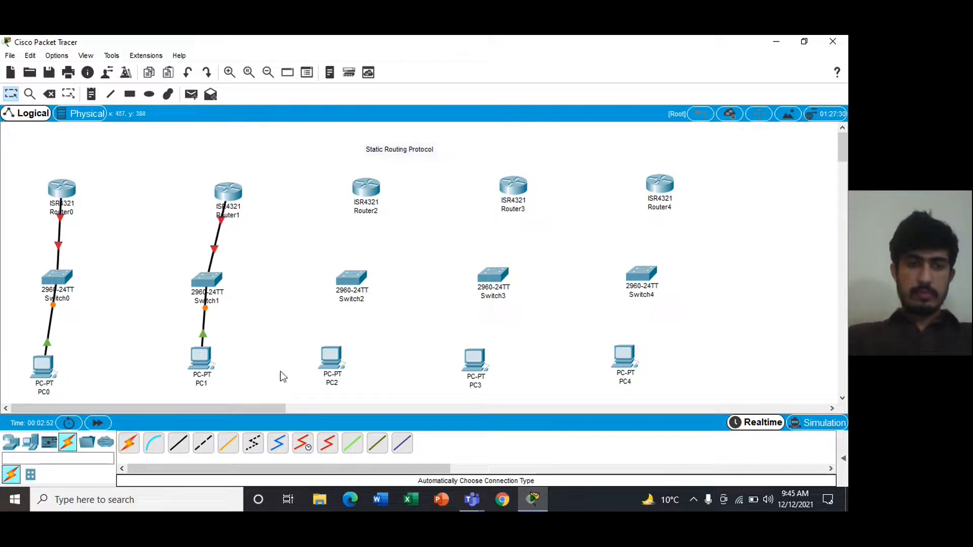
- Cable Switch2 to PC2 and Router2 to Switch2 using the automatically chosen connection type
left_click(129, 444)
left_click(362, 282)
left_click(332, 356)
left_click(130, 444)
left_click(375, 186)
left_click(352, 279)
- Cable Switch3 to PC3 and Router3 to Switch3 using the automatically chosen connection type
left_click(131, 447)
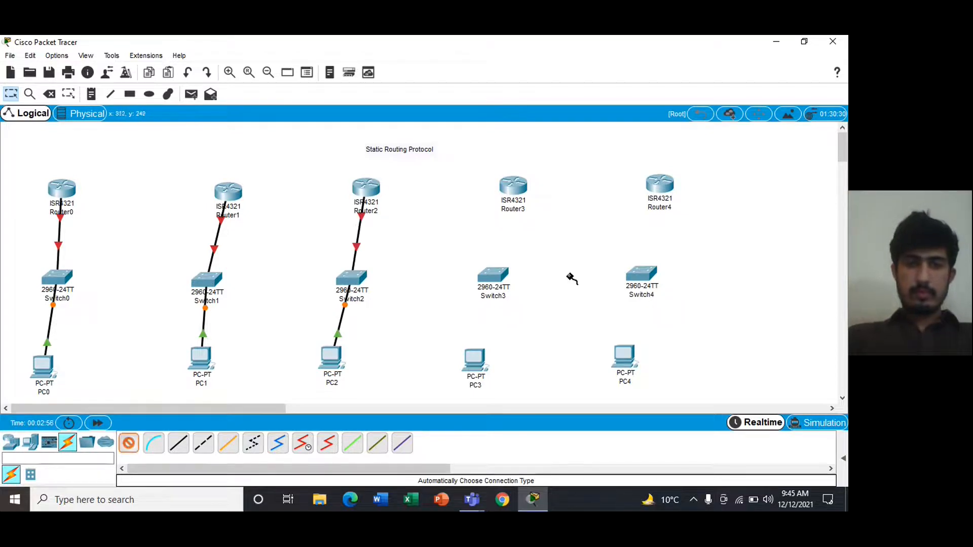
left_click(502, 277)
left_click(476, 358)
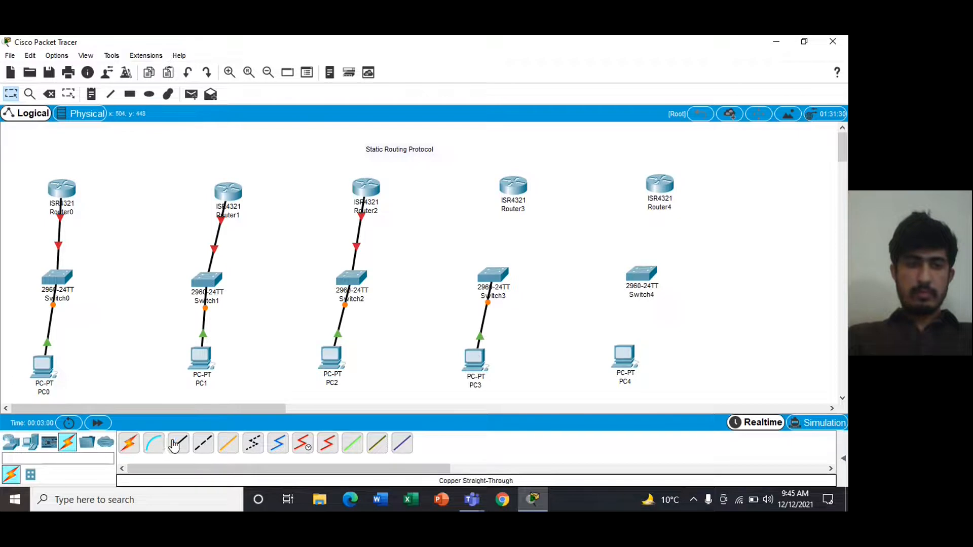
left_click(129, 444)
left_click(514, 195)
left_click(505, 272)
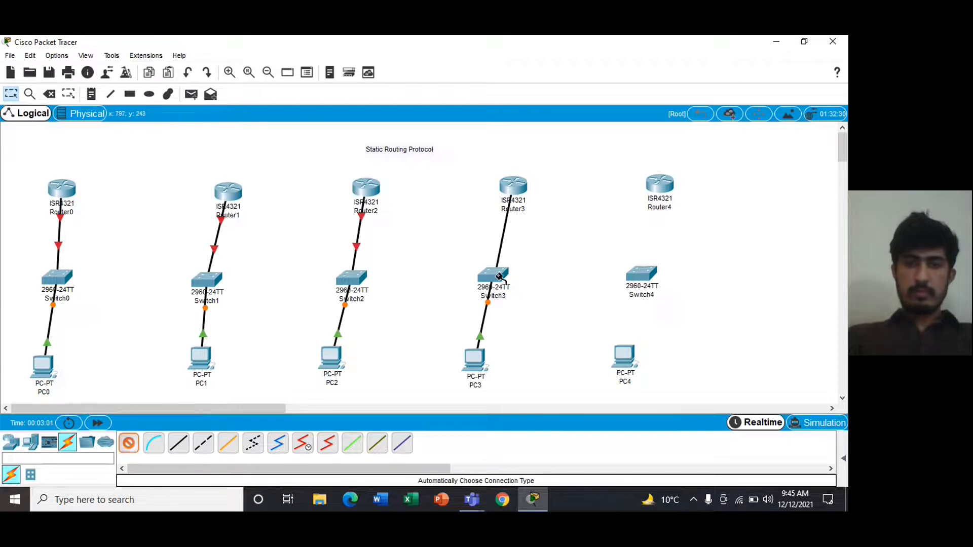
- Cable Switch4 to PC4 and Router4 to Switch4 using the automatically chosen connection type
left_click(129, 444)
left_click(640, 287)
left_click(625, 354)
left_click(129, 444)
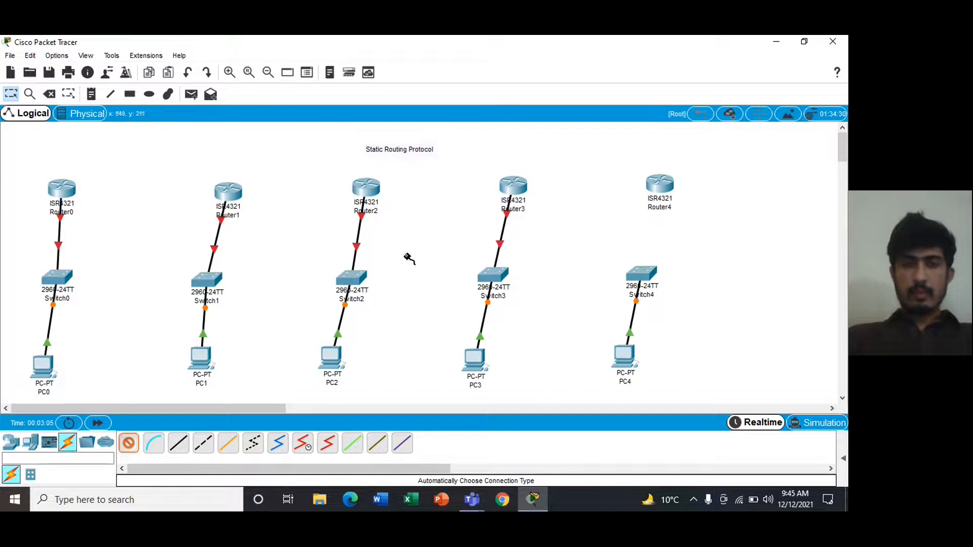
left_click(658, 185)
left_click(642, 275)
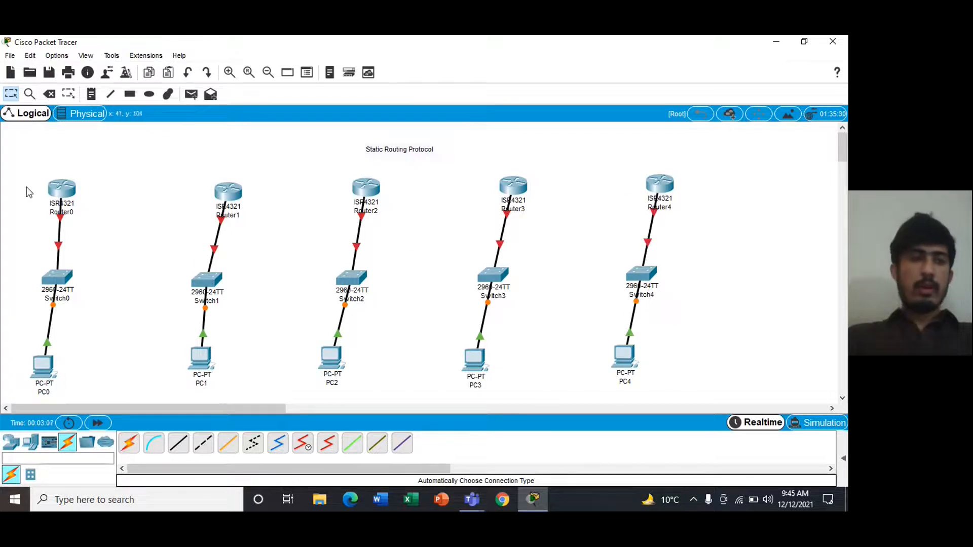
- Move Router0 slightly right and up, closer to Router1
left_click_drag(56, 196, 75, 192)
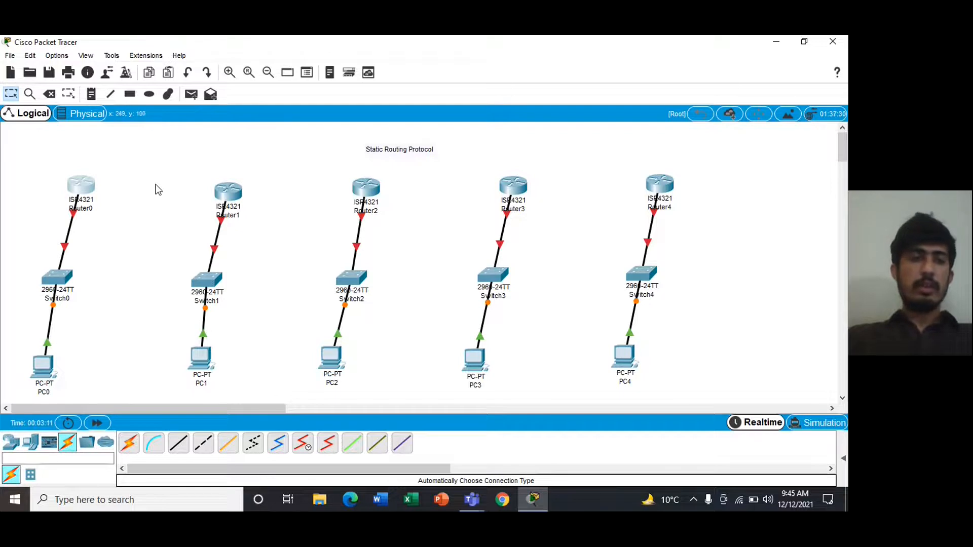
- Install NIM-2T serial modules in both empty expansion slots of Router0
left_click(90, 187)
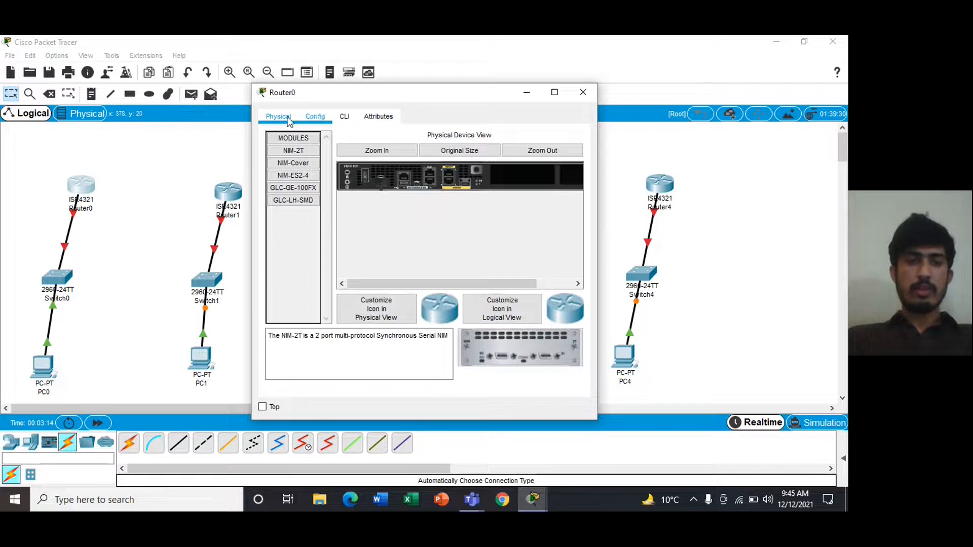
left_click(555, 92)
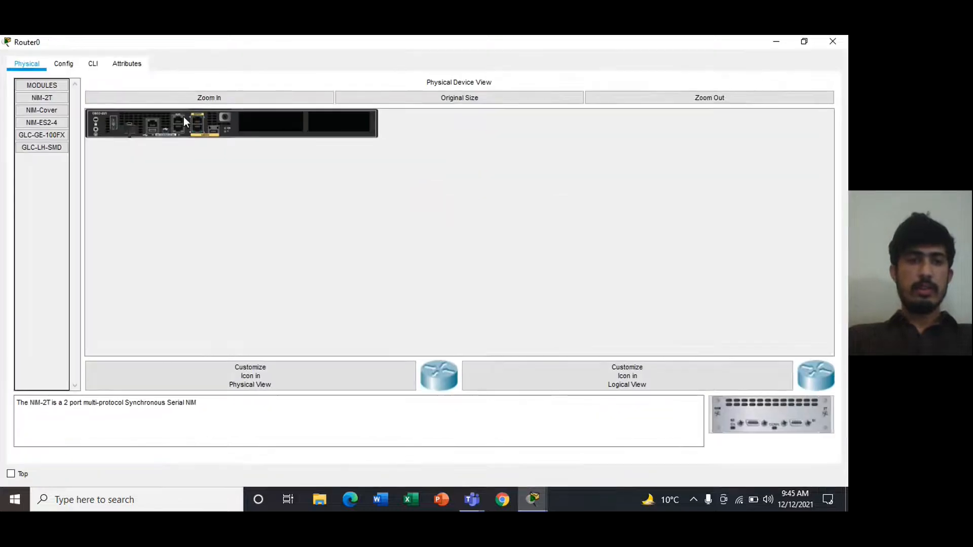
left_click(63, 86)
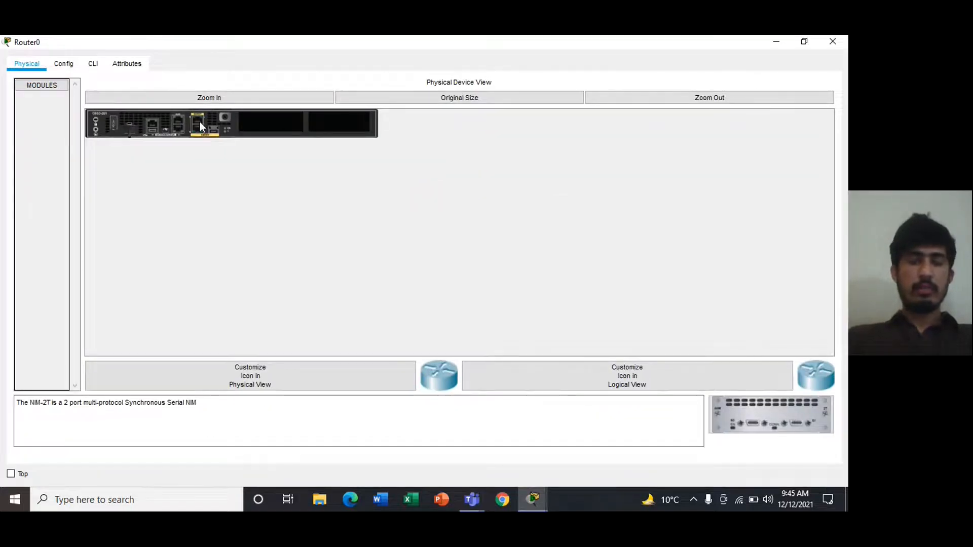
left_click_drag(753, 405, 271, 124)
left_click_drag(765, 405, 324, 120)
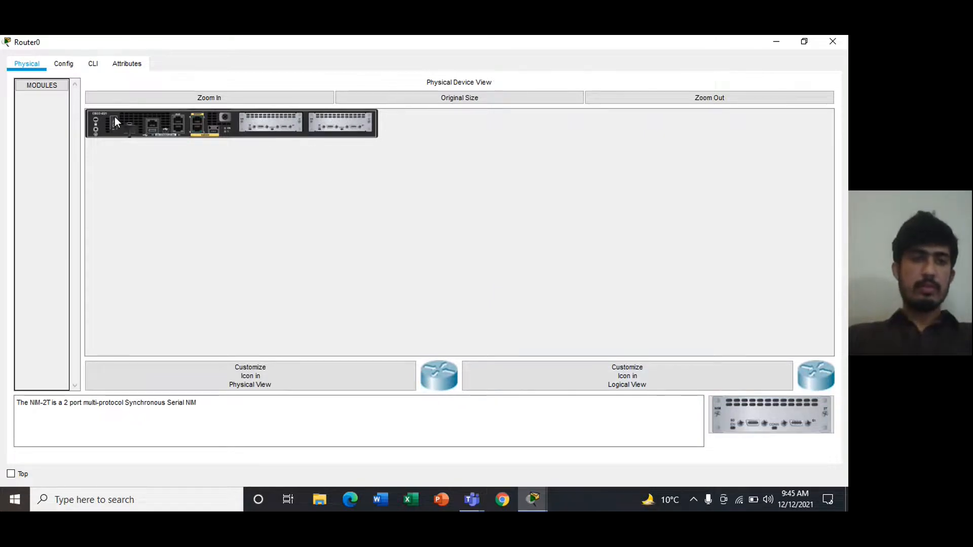
left_click(832, 41)
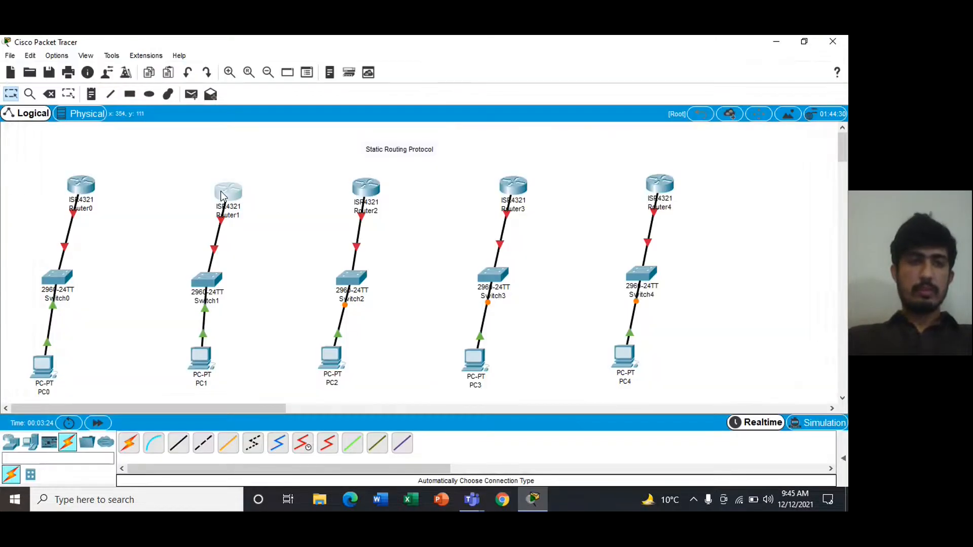
- Install NIM-2T serial modules in both empty expansion slots of Router1
left_click(228, 191)
left_click(555, 93)
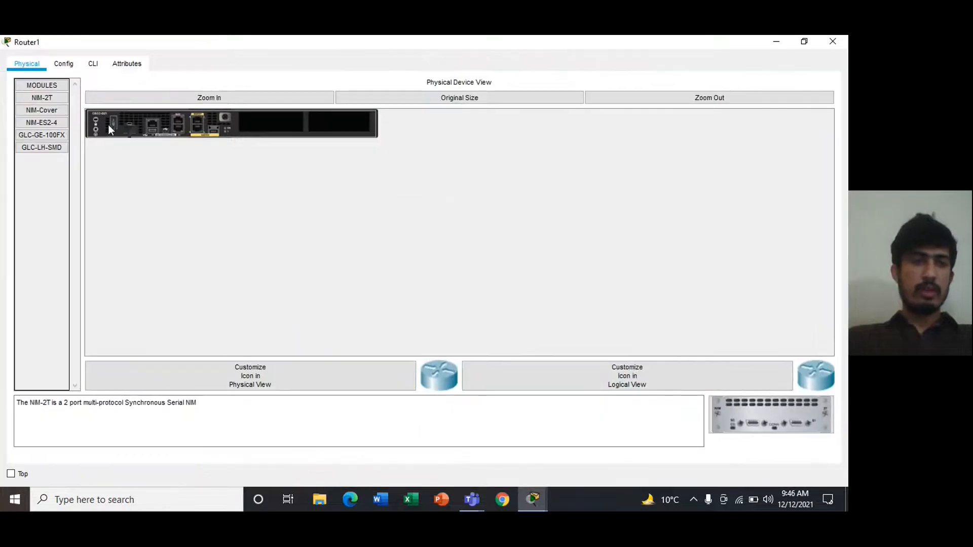
left_click(52, 86)
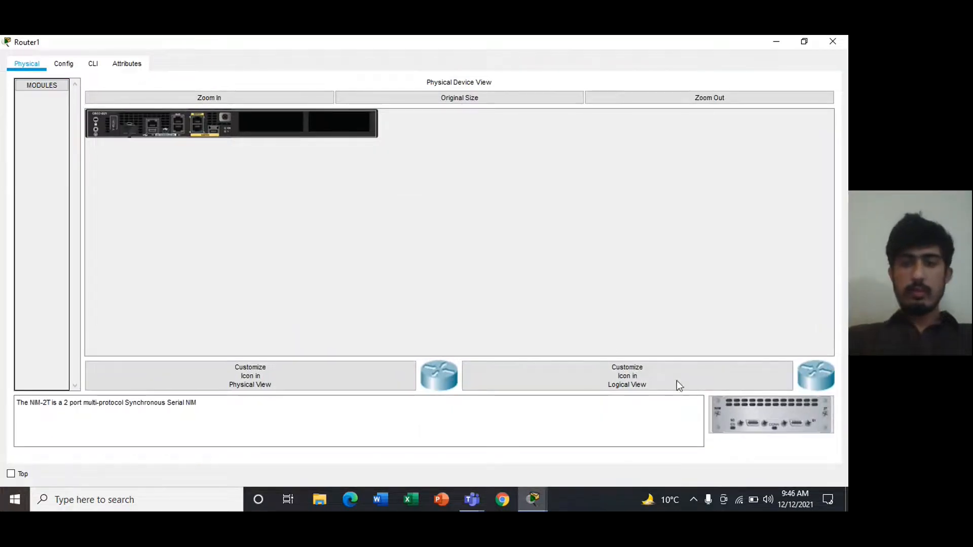
left_click_drag(722, 407, 277, 130)
left_click_drag(744, 406, 354, 126)
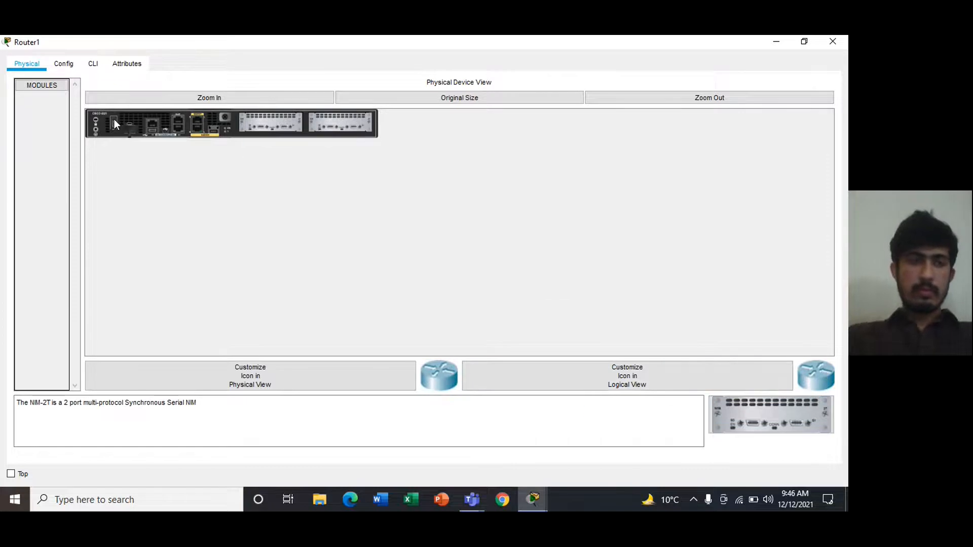
left_click(832, 41)
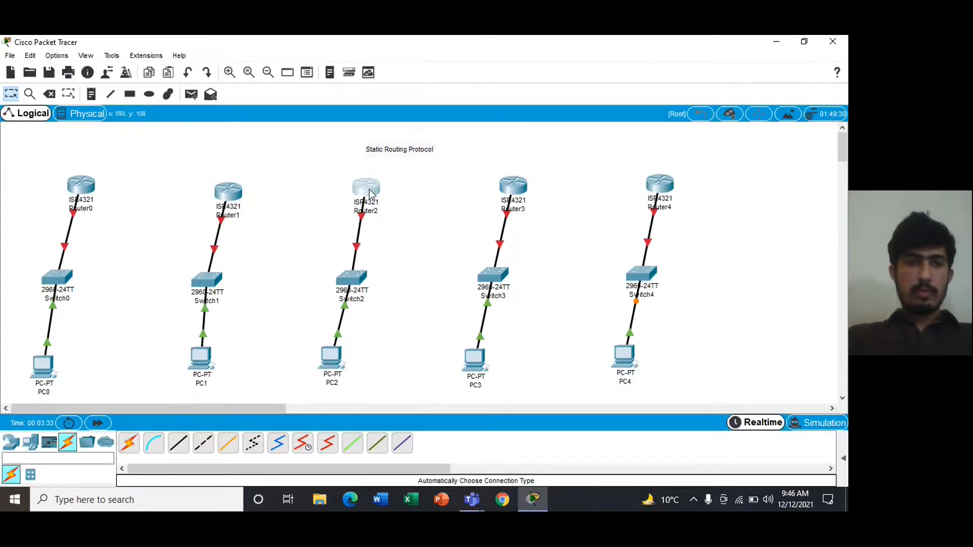
- Switch off Router2's power and install NIM-2T serial modules in both of its empty expansion slots
left_click(370, 193)
left_click(554, 92)
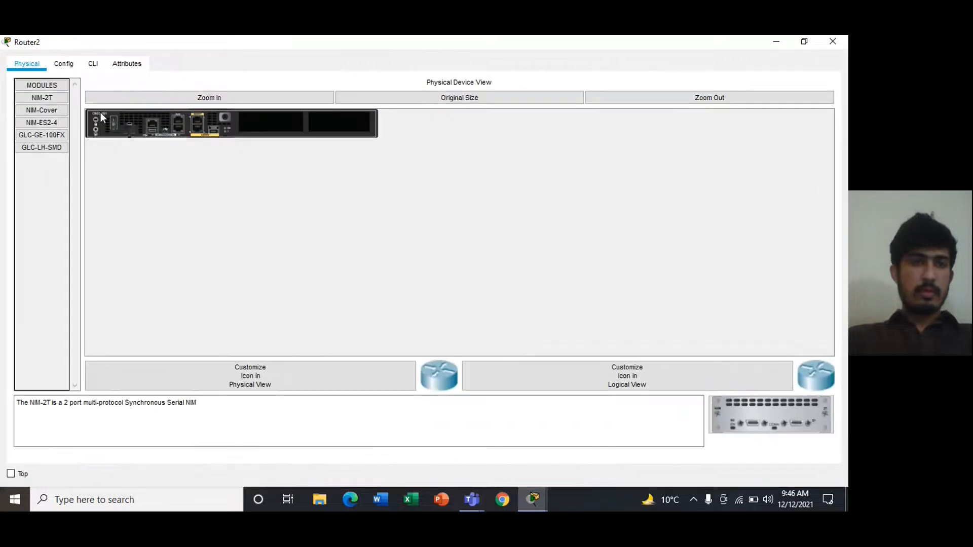
left_click(115, 121)
left_click_drag(750, 412, 280, 122)
left_click_drag(756, 431, 326, 129)
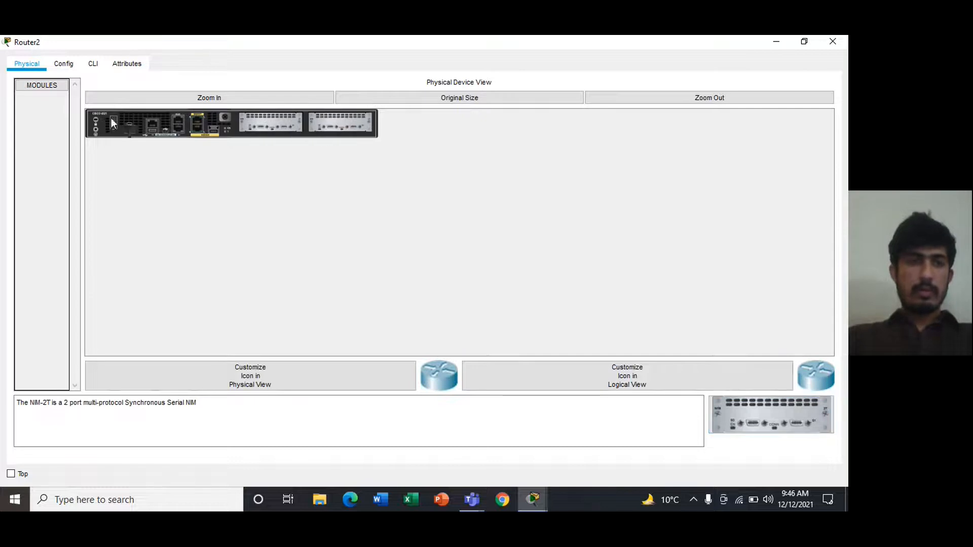
left_click(832, 42)
- Install NIM-2T serial modules in both empty expansion slots of Router3
left_click(522, 192)
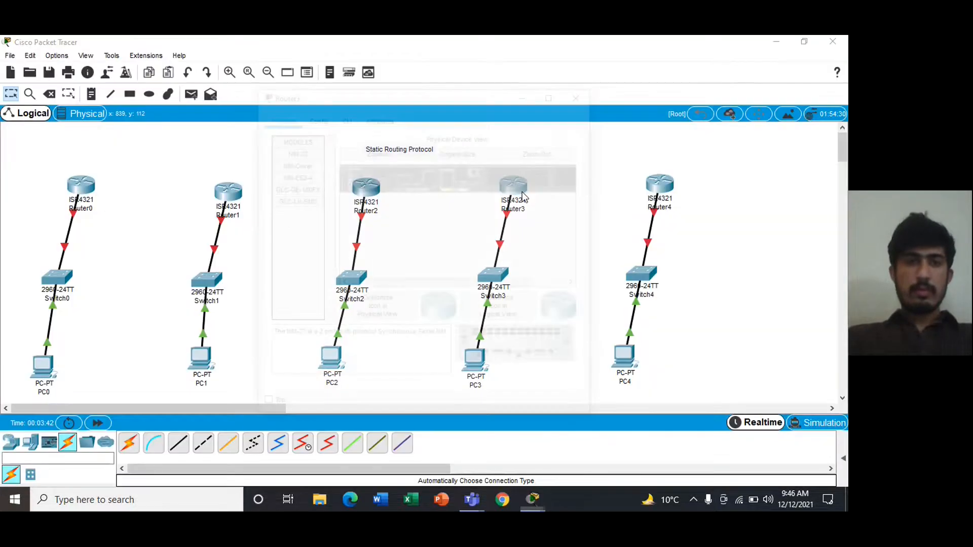
left_click(549, 98)
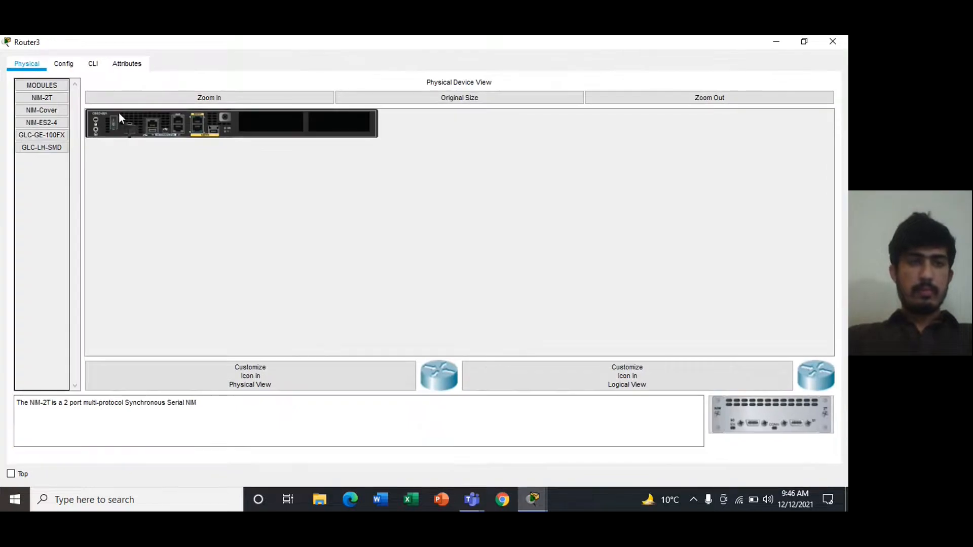
left_click_drag(771, 417, 335, 121)
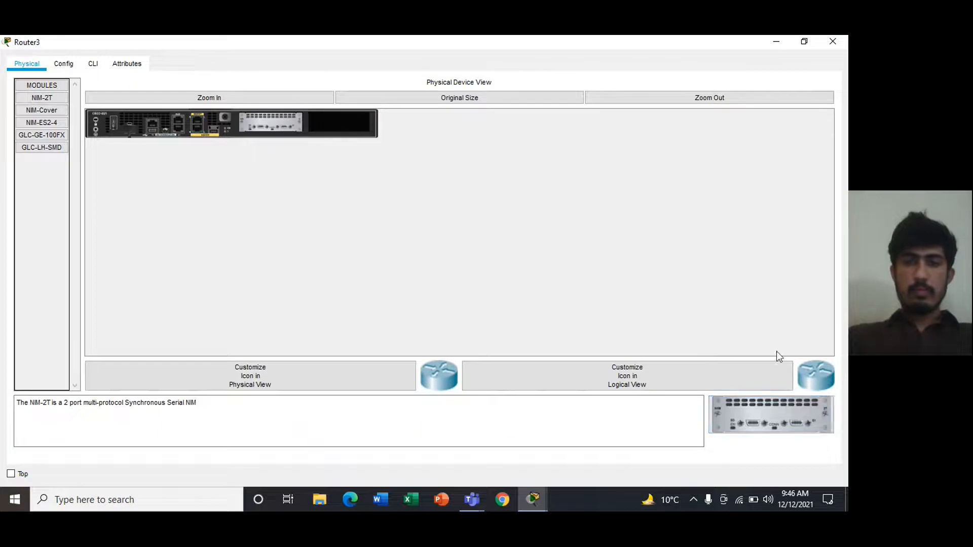
left_click_drag(783, 419, 346, 128)
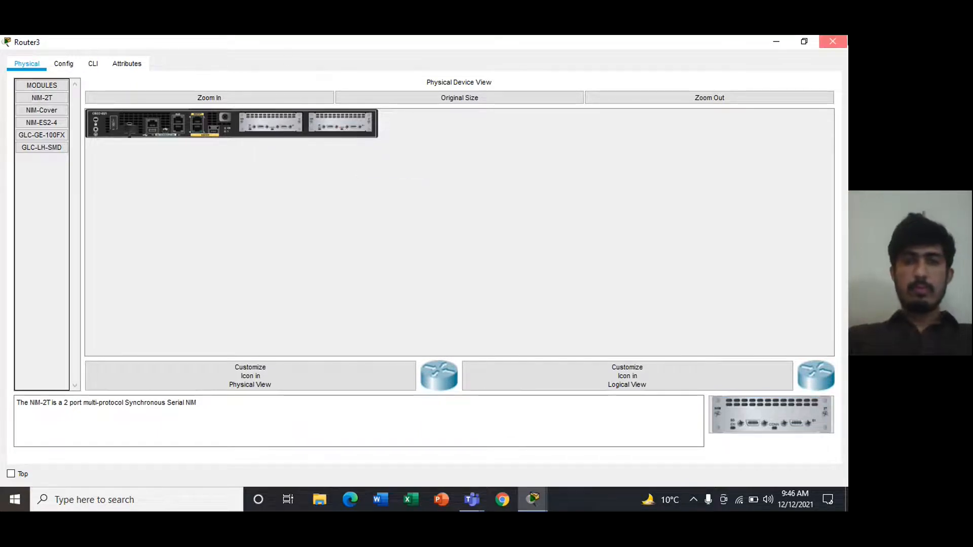
left_click(833, 41)
- Install NIM-2T serial modules in both empty expansion slots of Router4
left_click(659, 185)
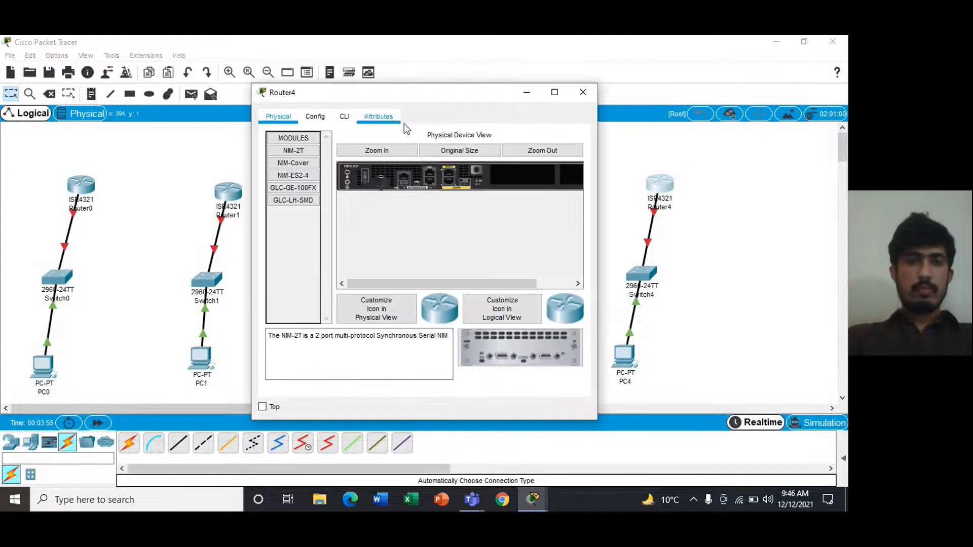
left_click(554, 92)
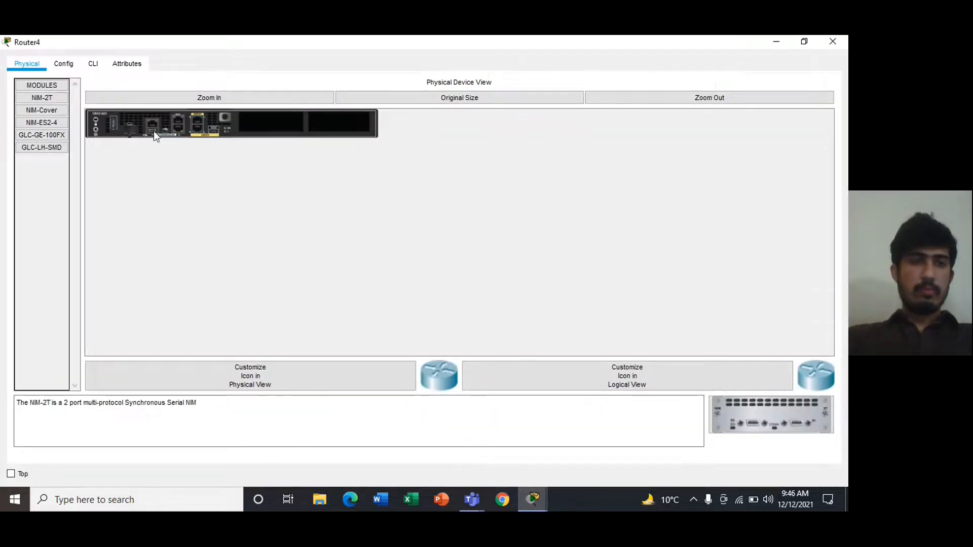
left_click_drag(755, 408, 278, 122)
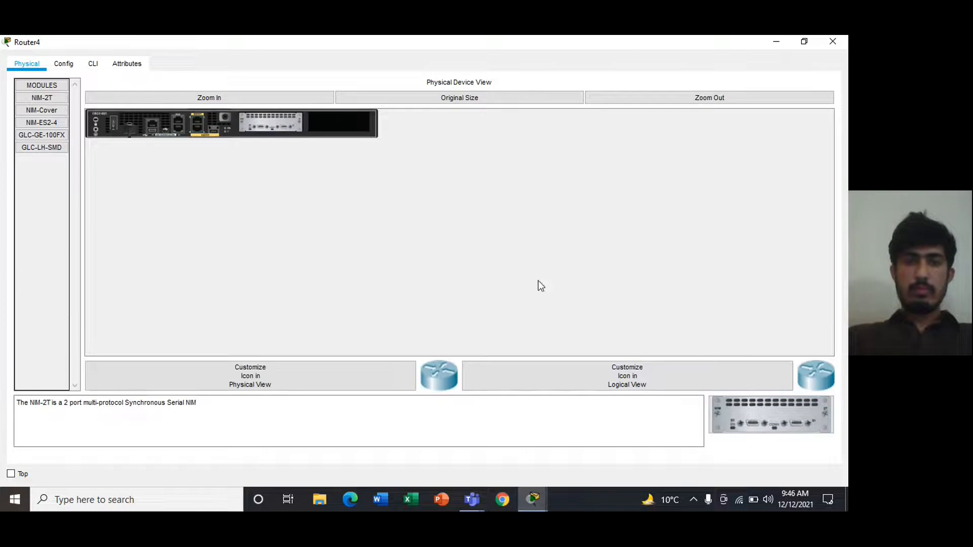
left_click_drag(741, 419, 340, 122)
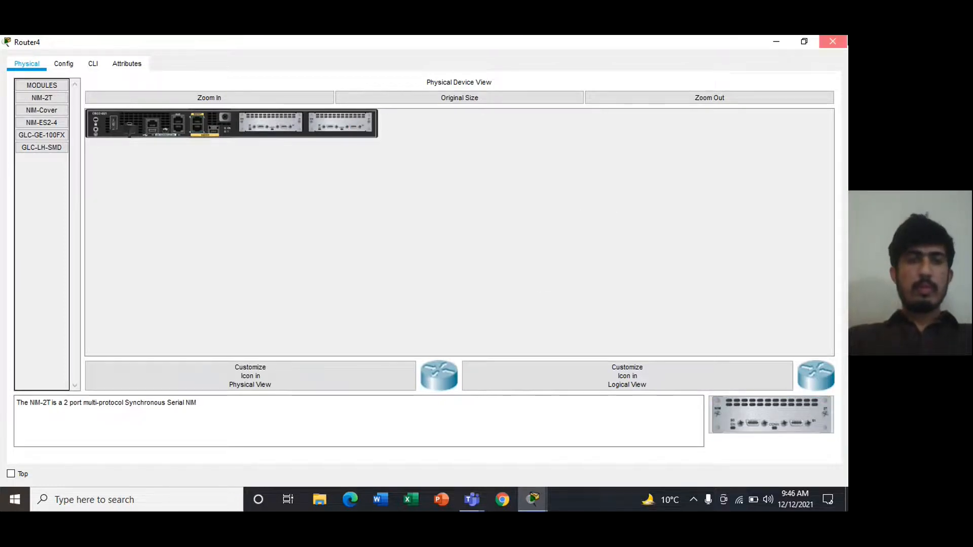
left_click(832, 42)
- Connect Router0's Serial0/1/0 port to Router1's Serial0/1/1 port with a Serial DCE cable
left_click(302, 444)
left_click(81, 179)
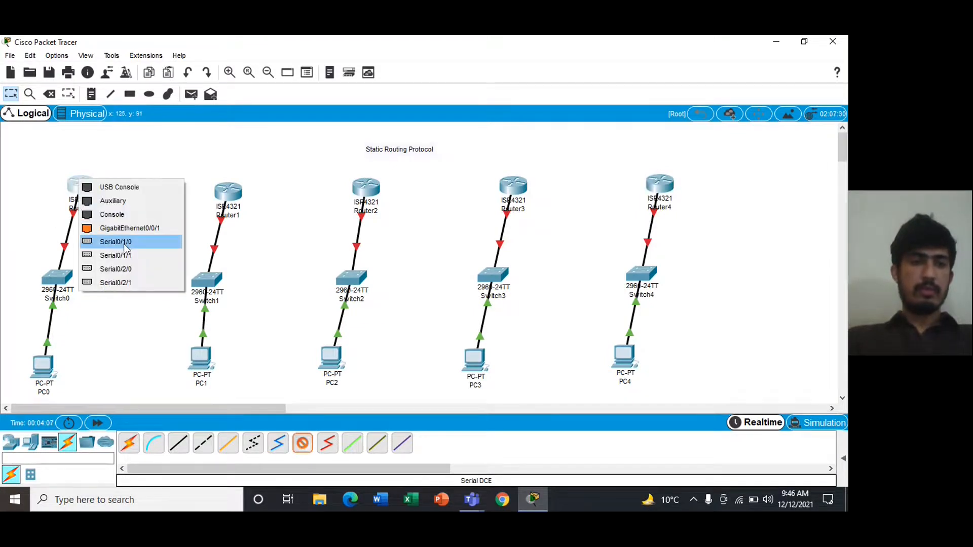
left_click(125, 242)
left_click(228, 190)
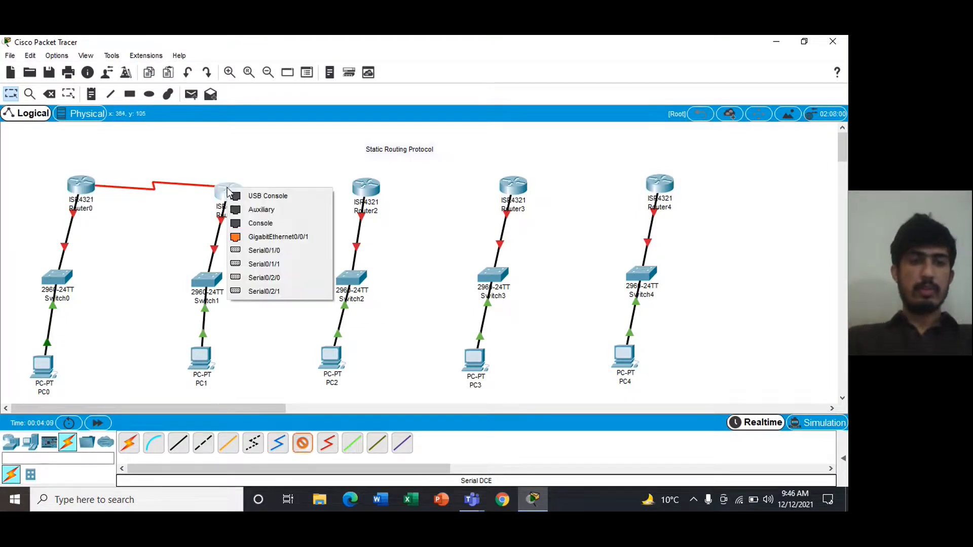
left_click(275, 264)
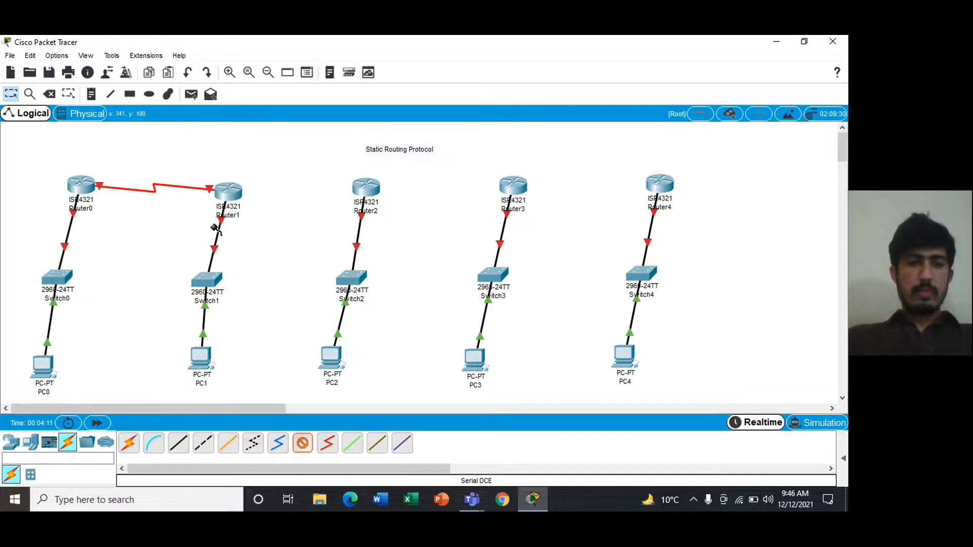
- Connect a free serial port on Router1 to Router2's Serial0/1/1 port with a Serial DCE cable
left_click(221, 212)
left_click(266, 254)
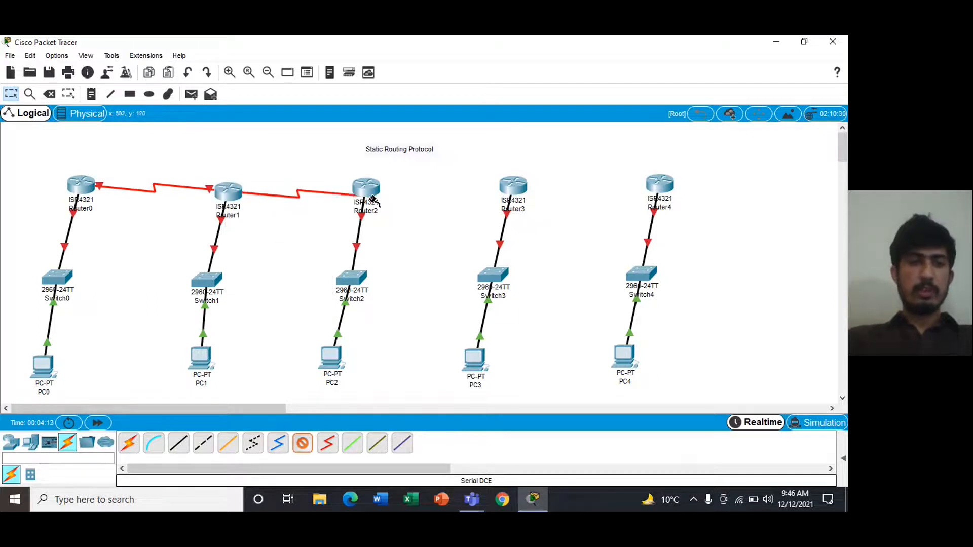
left_click(378, 192)
left_click(401, 260)
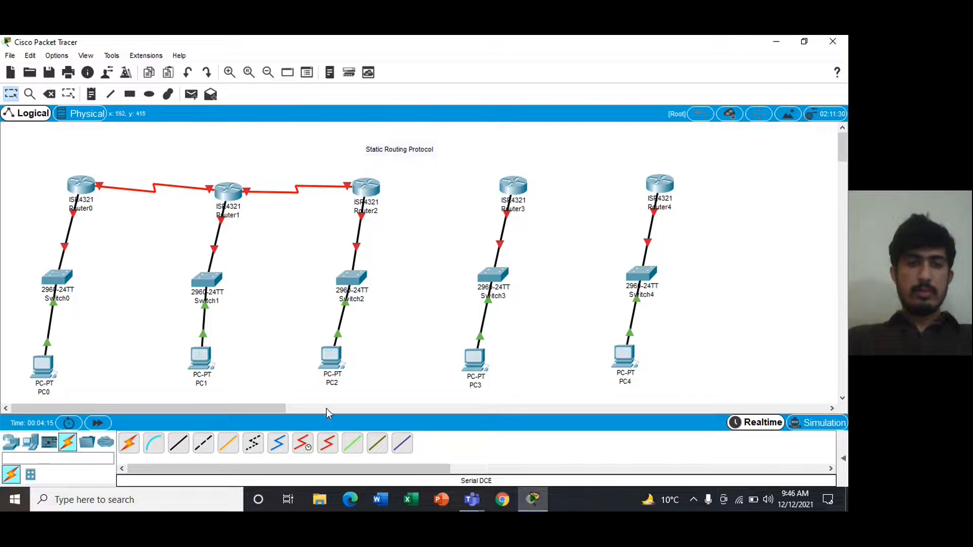
- Connect Router2's Serial0/1/0 port to Router3's Serial0/1/1 port with a Serial DCE cable
left_click(302, 445)
left_click(378, 182)
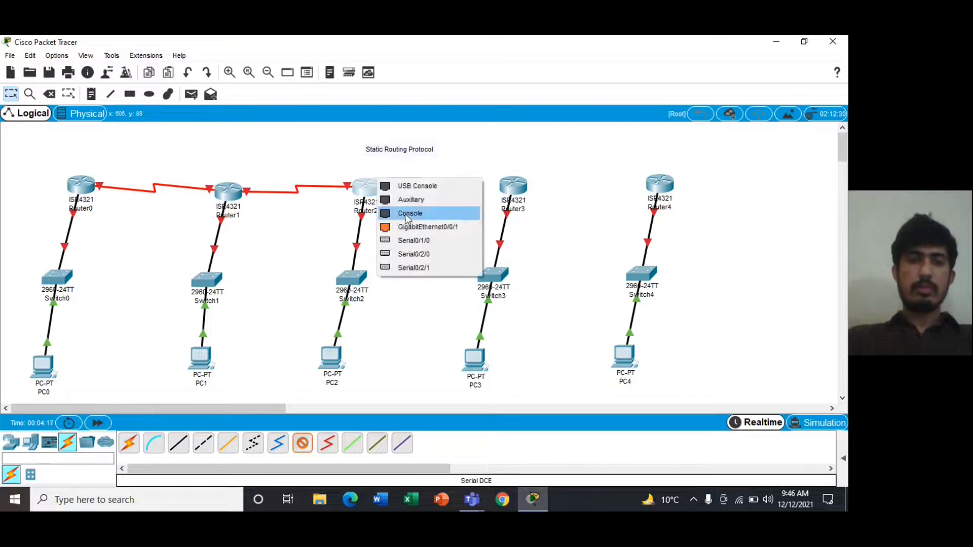
left_click(413, 240)
left_click(520, 188)
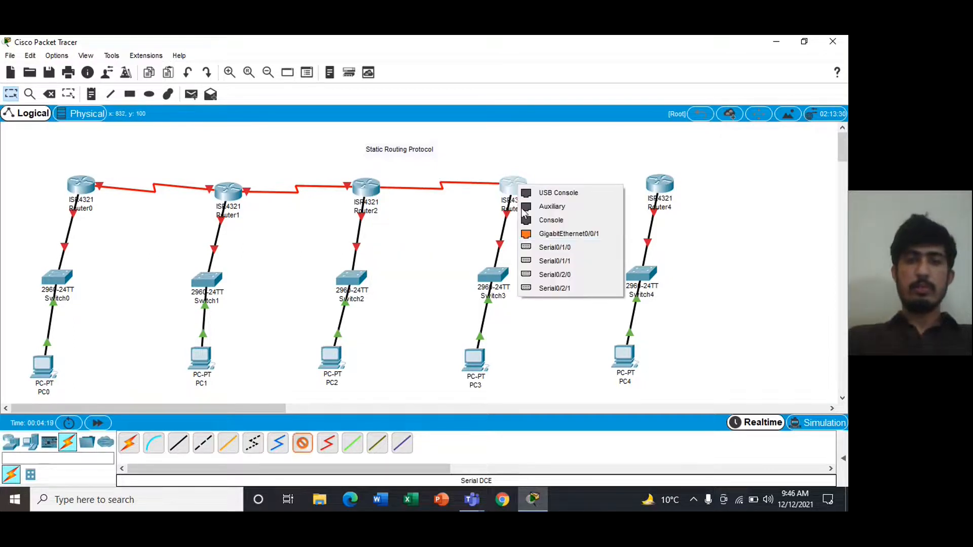
left_click(540, 249)
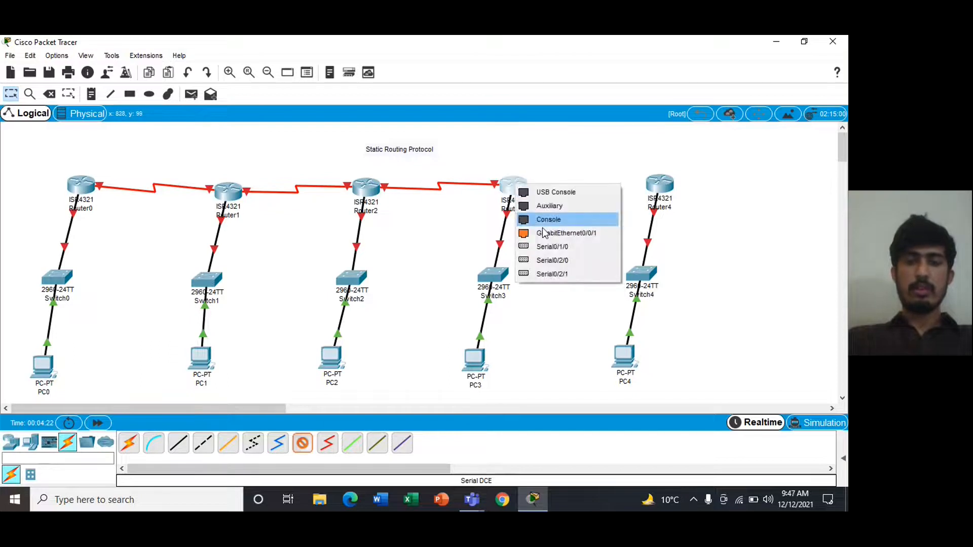
- Connect Router3's Serial0/2/0 port to Router4's Serial0/2/1 port with a Serial DCE cable
left_click(553, 258)
left_click(669, 188)
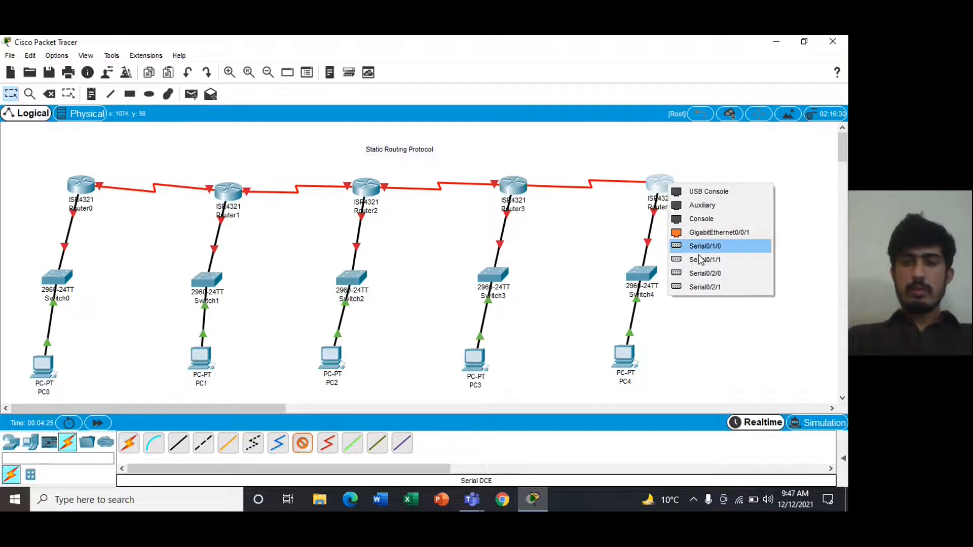
left_click(704, 286)
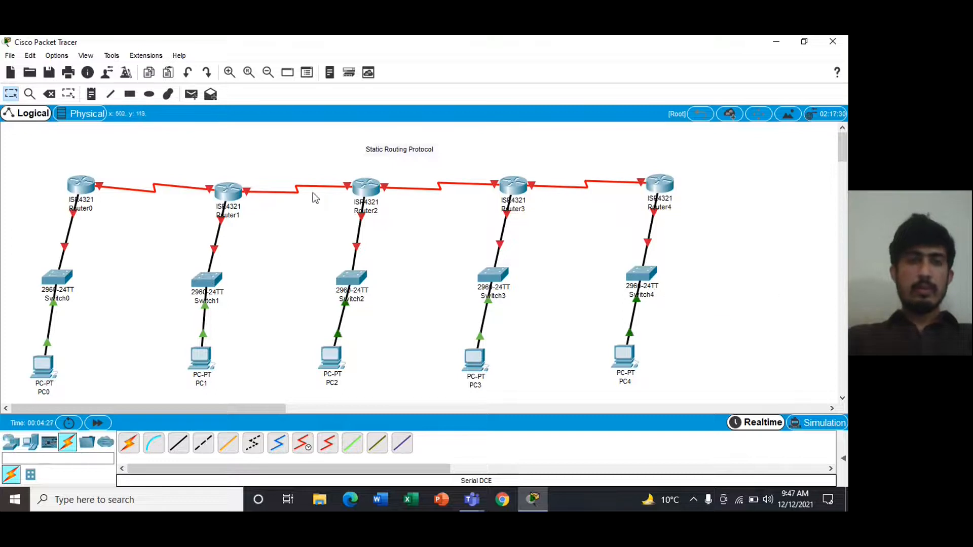
- Move Router0 slightly left and down, and place a note reading 5.0.0.1 beside the link between Router0 and Switch0, copying its text
left_click_drag(78, 187, 70, 193)
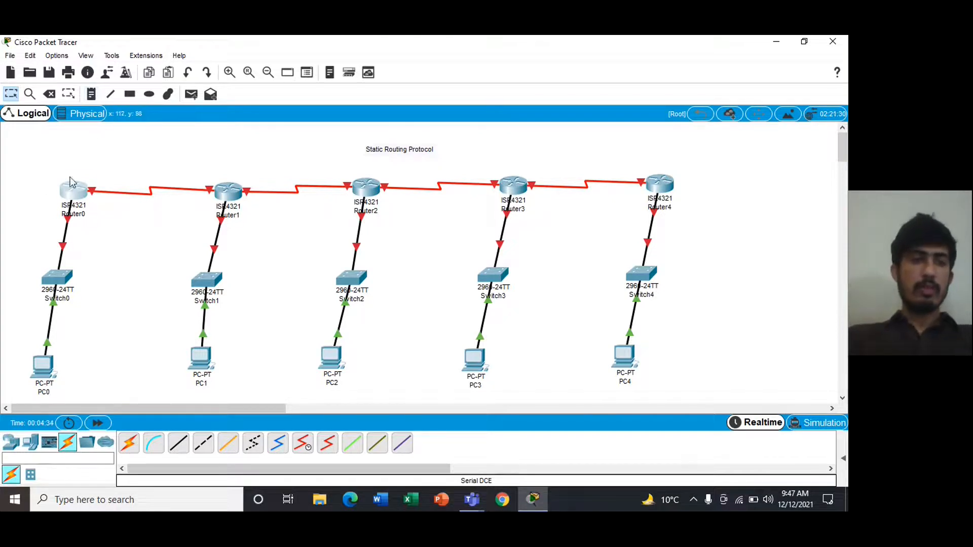
left_click(91, 95)
left_click(87, 236)
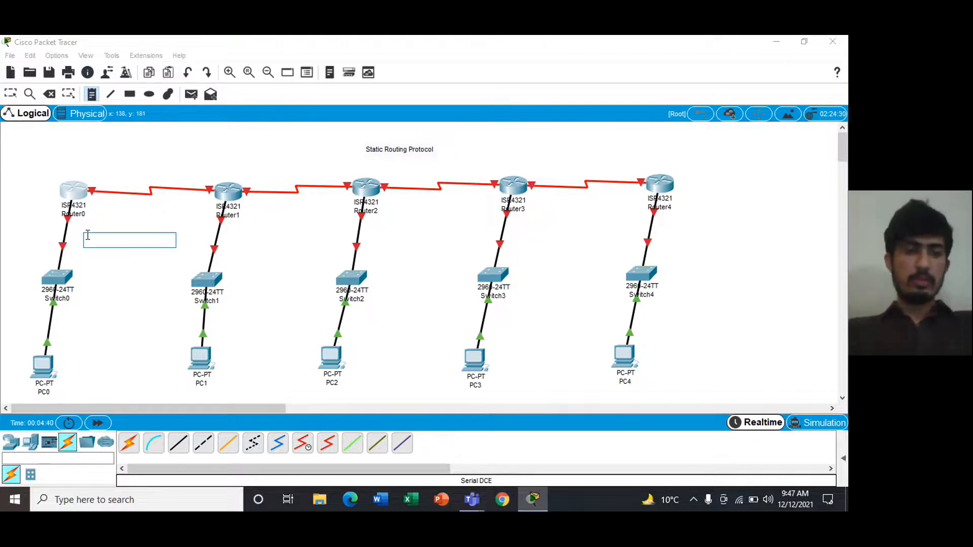
type("1.0.0.1")
key("ctrl+a")
key("ctrl+c")
left_click(137, 280)
- Place a note reading 6.0.0.1 beside the link between Router1 and Switch1
left_click(86, 96)
left_click(240, 233)
key("ctrl+v")
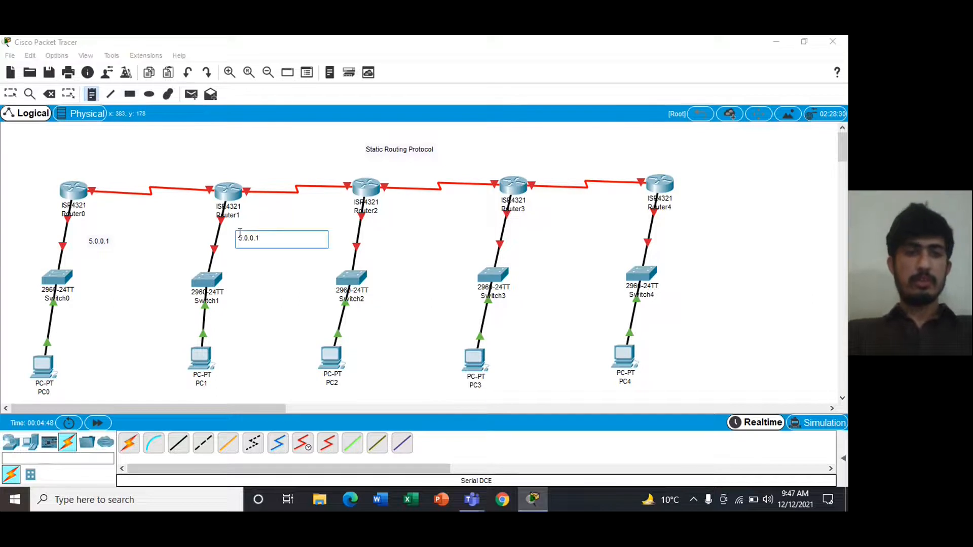
key("ctrl+a")
type("6.0.0.1")
left_click(260, 278)
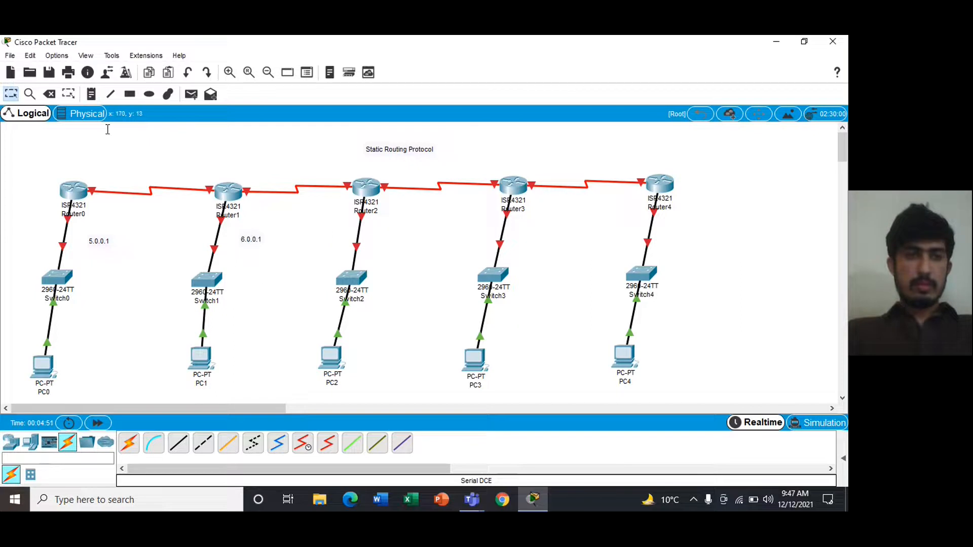
- Place a note reading 7.0.0.1 beside the link between Router2 and Switch2, and copy its text
left_click(92, 95)
left_click(381, 239)
key("ctrl+v")
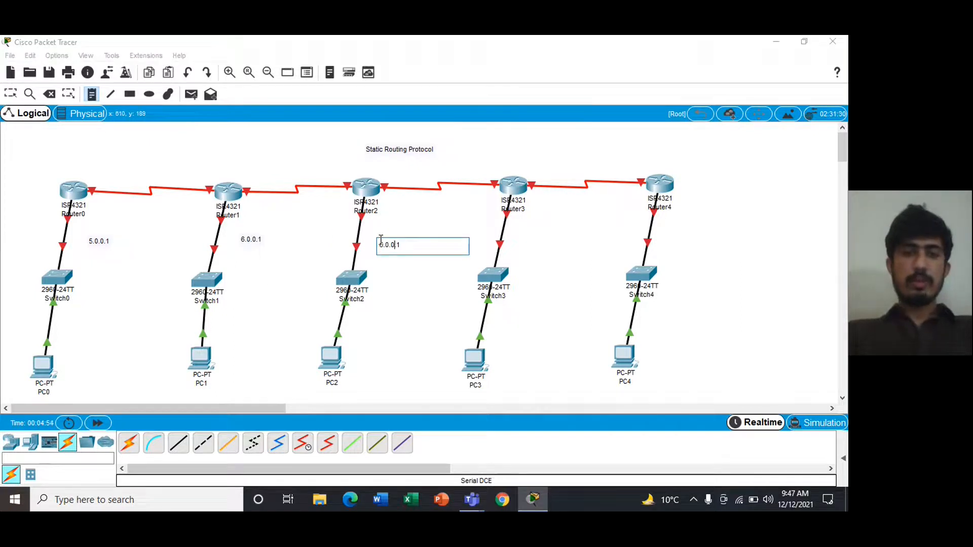
key("ctrl+a")
key("ctrl+c")
left_click(300, 228)
- Place a note reading 8.0.0.1 beside the link between Router3 and Switch3, and select its text for reuse
left_click(91, 94)
left_click(537, 249)
key("ctrl+v")
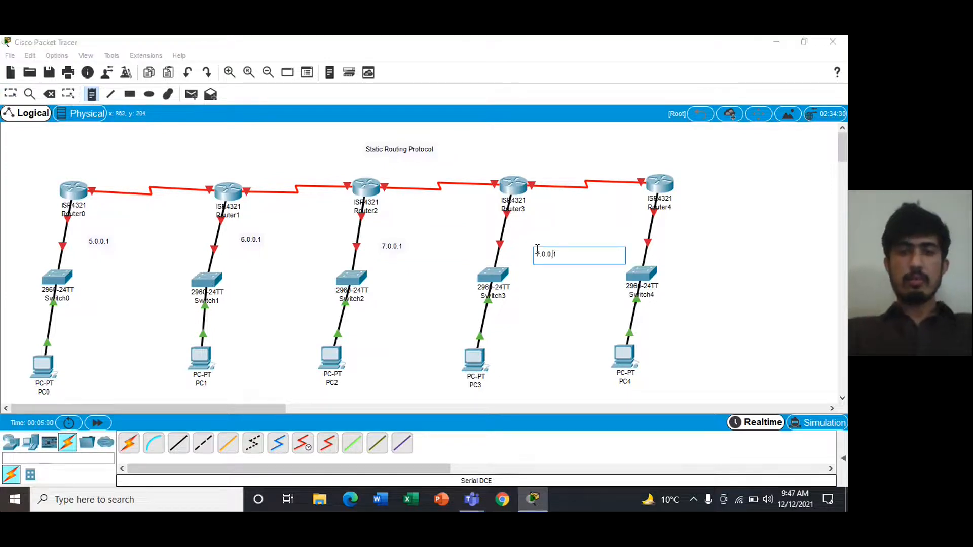
key("BackSpace")
type("8")
key("ctrl+a")
left_click(537, 230)
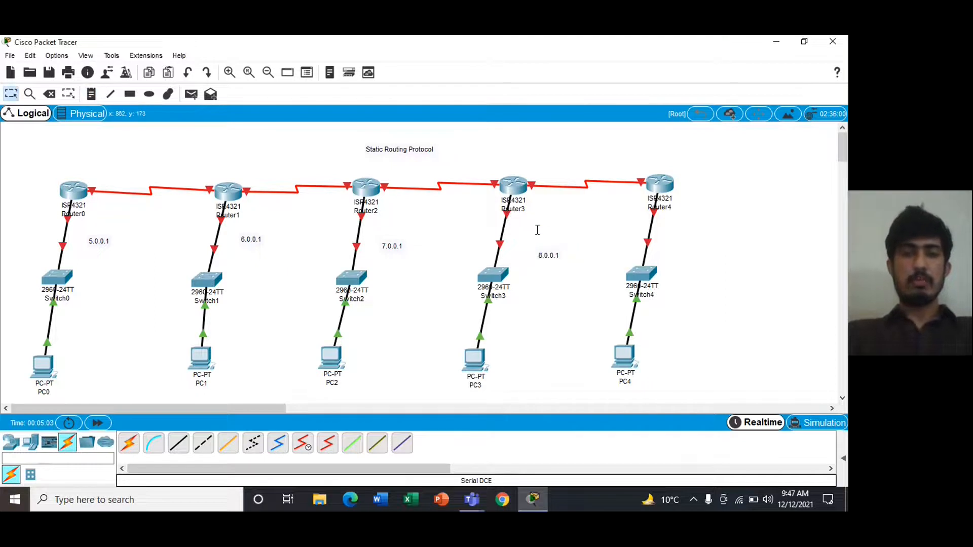
- Place a note reading 9.0.0.1 beside the link between Router4 and Switch4
left_click(92, 94)
left_click(695, 231)
type("8.0.0.1")
key("Left")
key("Left")
key("Left")
key("Left")
key("Left")
key("Left")
key("BackSpace")
type("9")
key("ctrl+a")
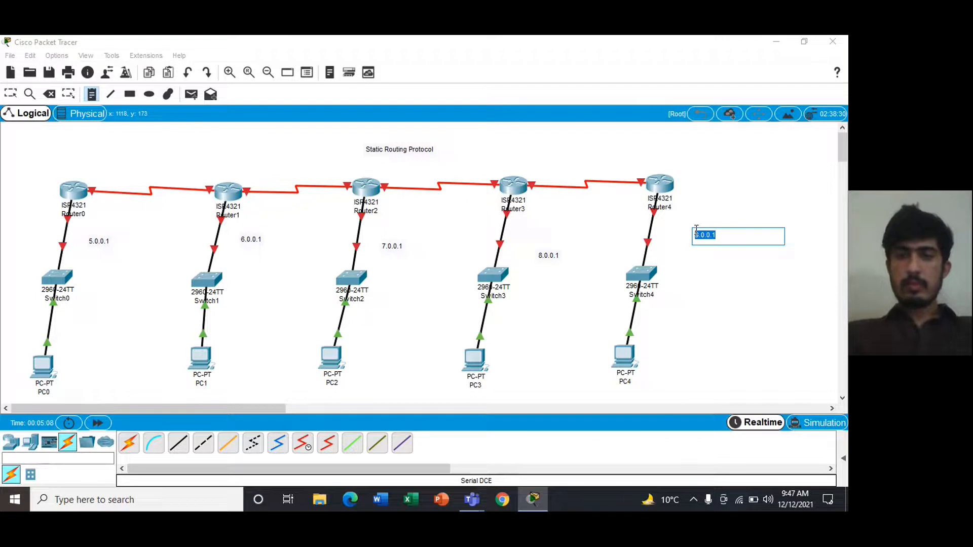
key("ctrl+x")
key("ctrl+v")
left_click(734, 290)
- Place a note reading 10.0.0.1 above Router0's end of the serial link to Router1, and copy its text
left_click(90, 99)
left_click(81, 168)
key("ctrl+v")
key("Left")
key("Left")
key("Left")
key("BackSpace")
type("10")
key("ctrl+a")
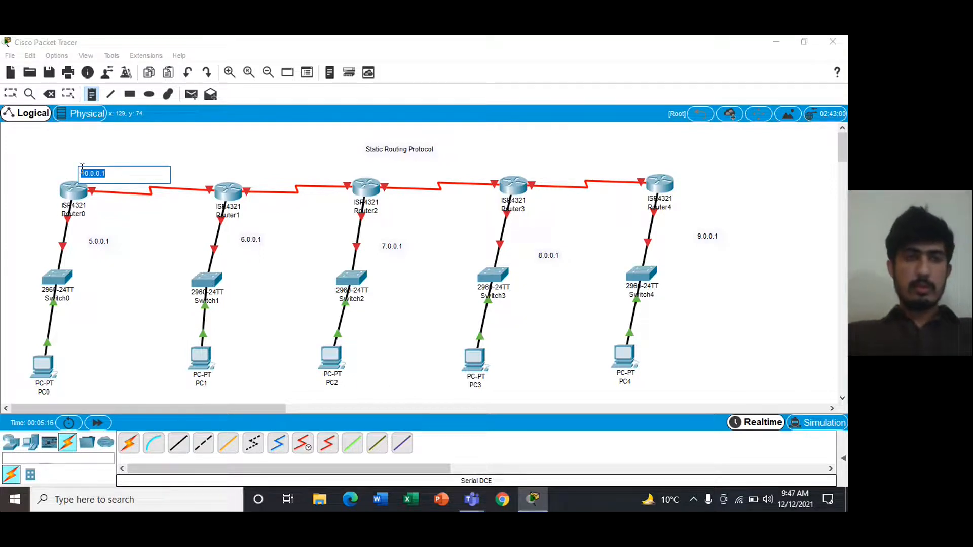
key("ctrl+c")
- Place a note reading 10.0.0.2 above Router1 for its end of the serial link to Router0
left_click(91, 95)
left_click(214, 165)
key("ctrl+v")
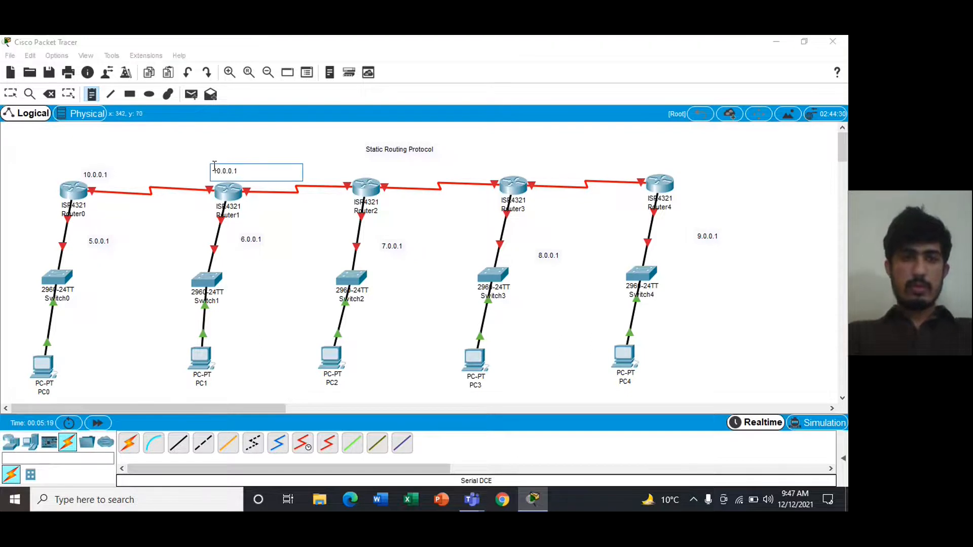
key("BackSpace")
type("2")
key("ctrl+a")
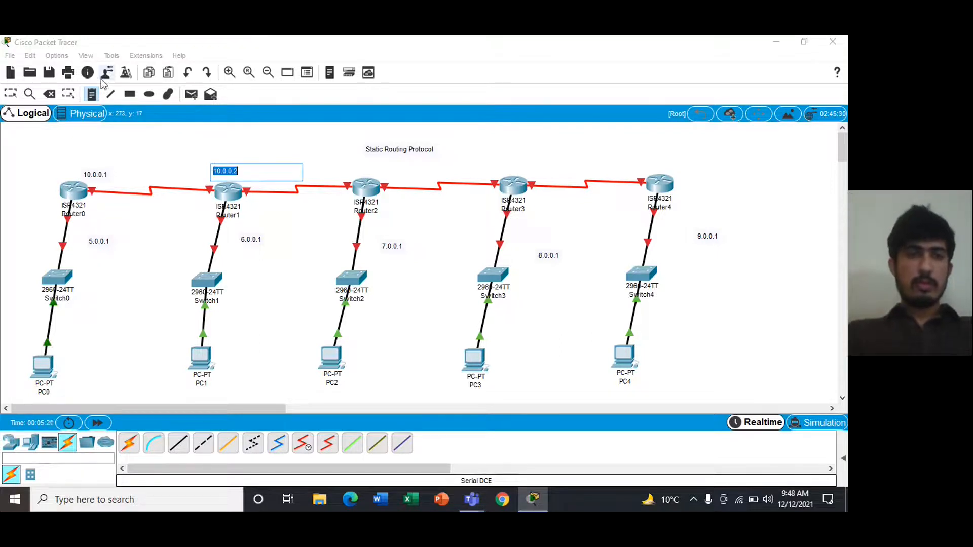
- Place a note reading 11.0.0.1 above Router1's end of the serial link to Router2
left_click(93, 95)
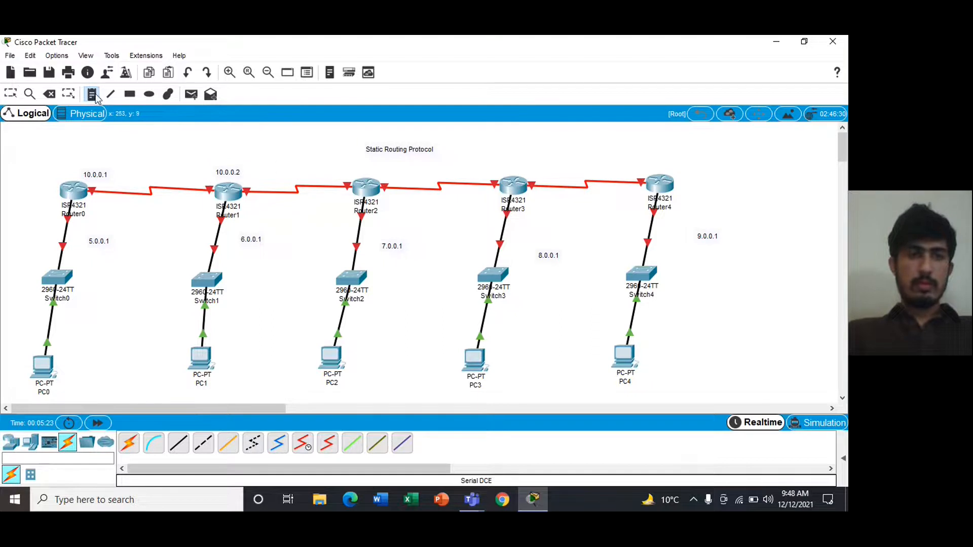
left_click(257, 166)
key("ctrl+v")
key("Left")
key("Left")
key("Left")
key("Left")
key("BackSpace")
type("1")
key("Delete")
type("1")
key("ctrl+a")
left_click(204, 117)
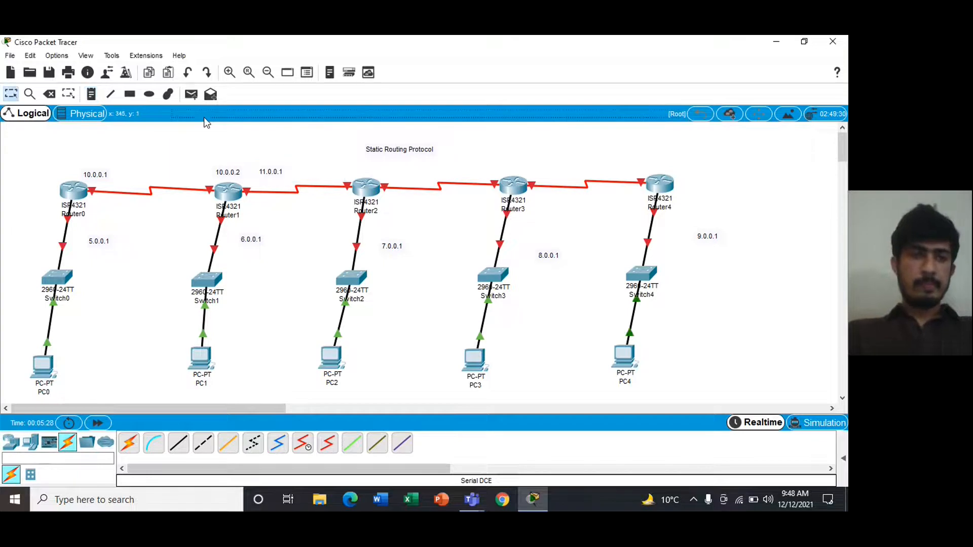
- Place a note reading 11.0.0.2 above Router2's end of the serial link to Router1
left_click(332, 168)
key("ctrl+v")
key("ctrl+a")
left_click(302, 139)
- Place a note reading 12.0.0.1 above Router2's end of the serial link to Router3, and copy its text
left_click(91, 94)
left_click(381, 170)
key("ctrl+v")
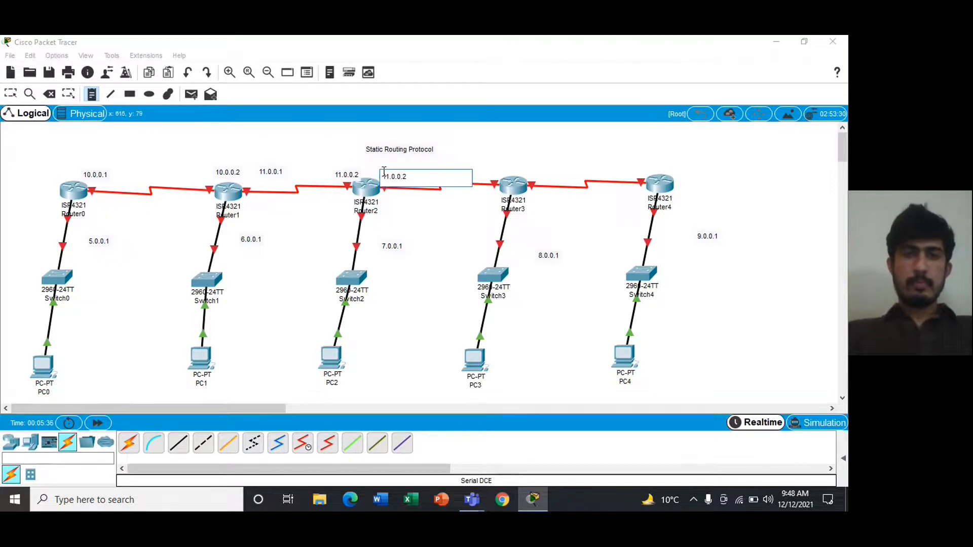
key("BackSpace")
type("2")
key("Right")
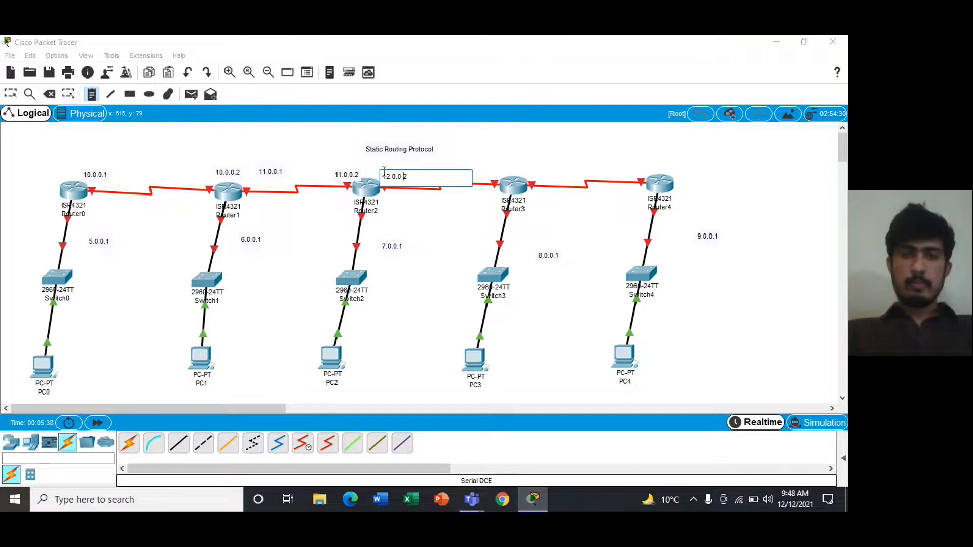
key("ctrl+a")
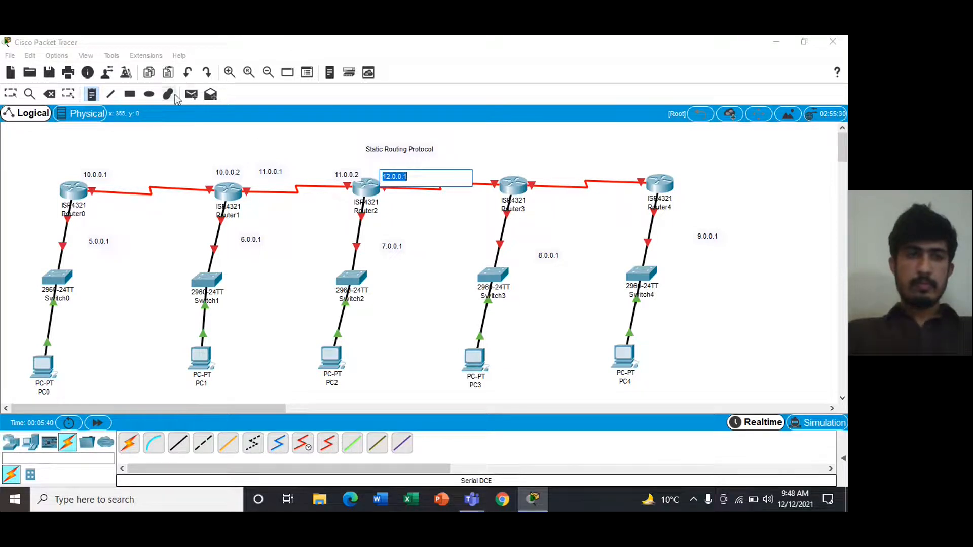
key("ctrl+c")
- Place a note reading 12.0.0.2 above Router3's end of the serial link to Router2
left_click(97, 94)
left_click(468, 163)
key("ctrl+v")
key("ctrl+a")
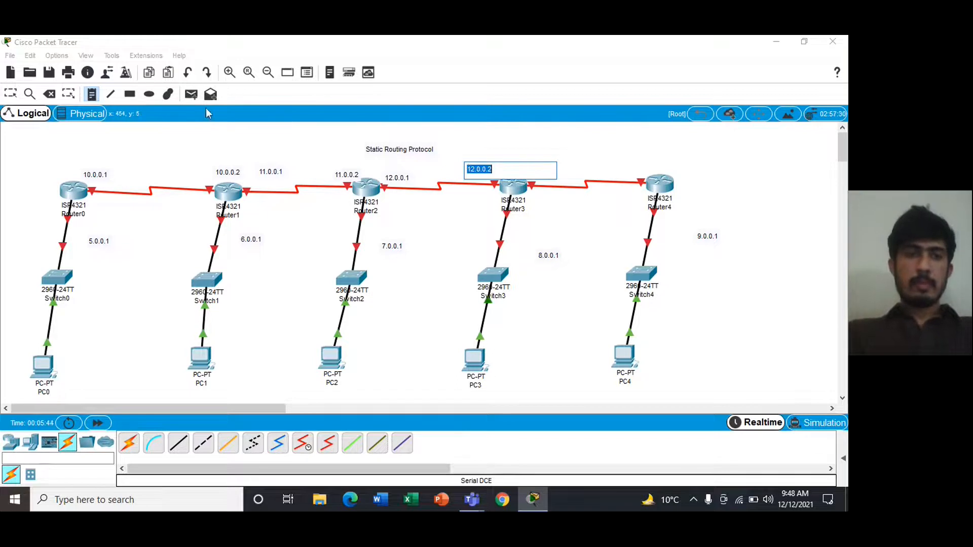
- Place a note reading 13.0.0.1 above Router3's end of the serial link to Router4
left_click(98, 95)
left_click(521, 168)
key("ctrl+v")
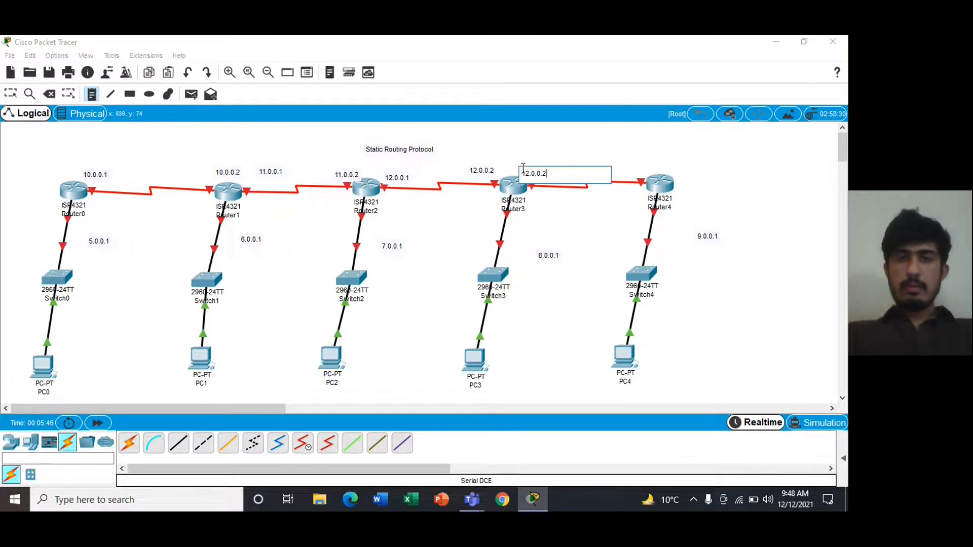
key("BackSpace")
type("3")
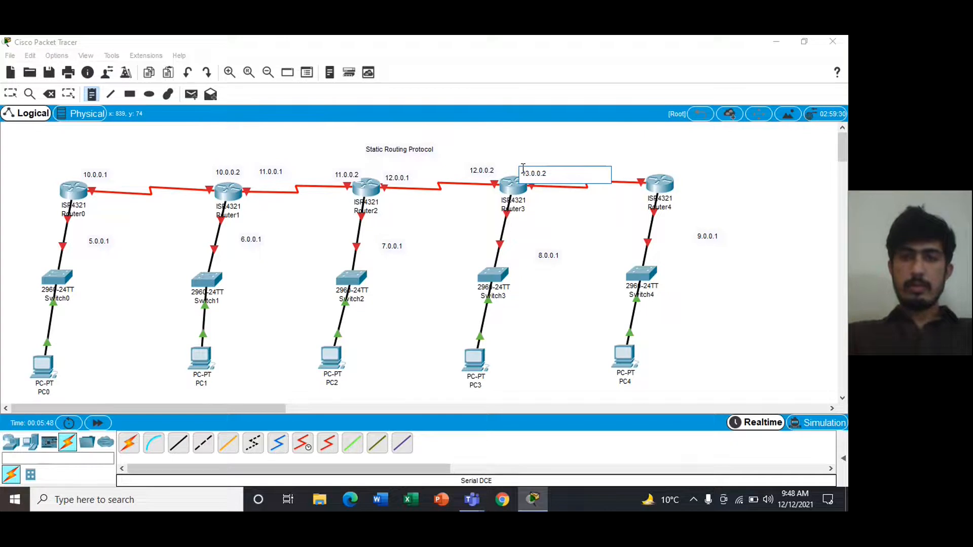
key("Delete")
type("1")
key("ctrl+a")
- Place a note reading 13.0.0.2 above Router4, and nudge the 11.0.0.2 note near Router2 slightly upward
left_click(92, 95)
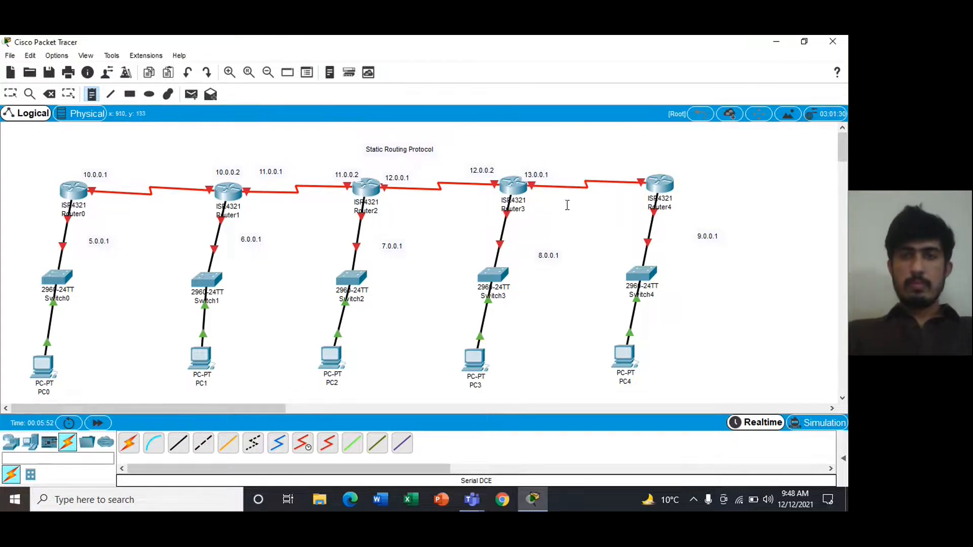
left_click(636, 159)
key("ctrl+v")
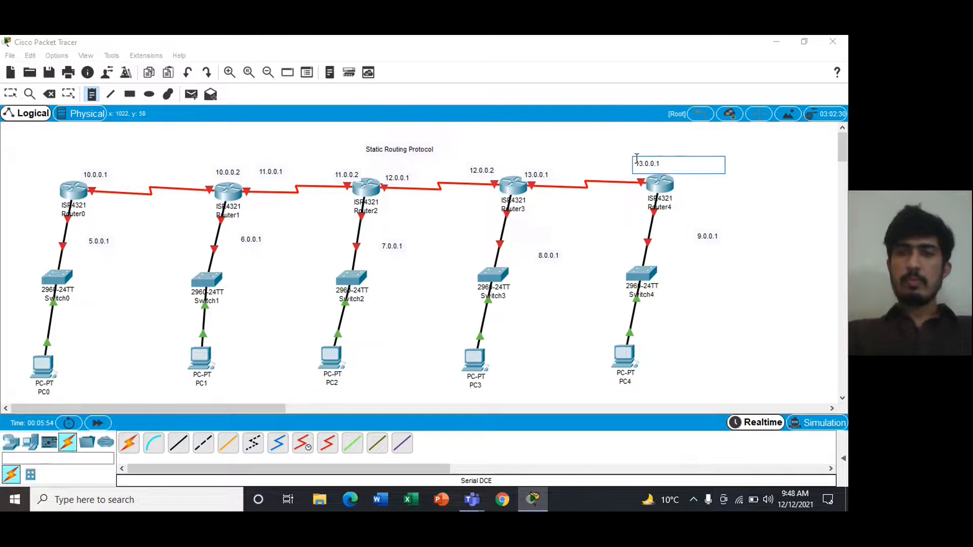
left_click(599, 147)
key("Escape")
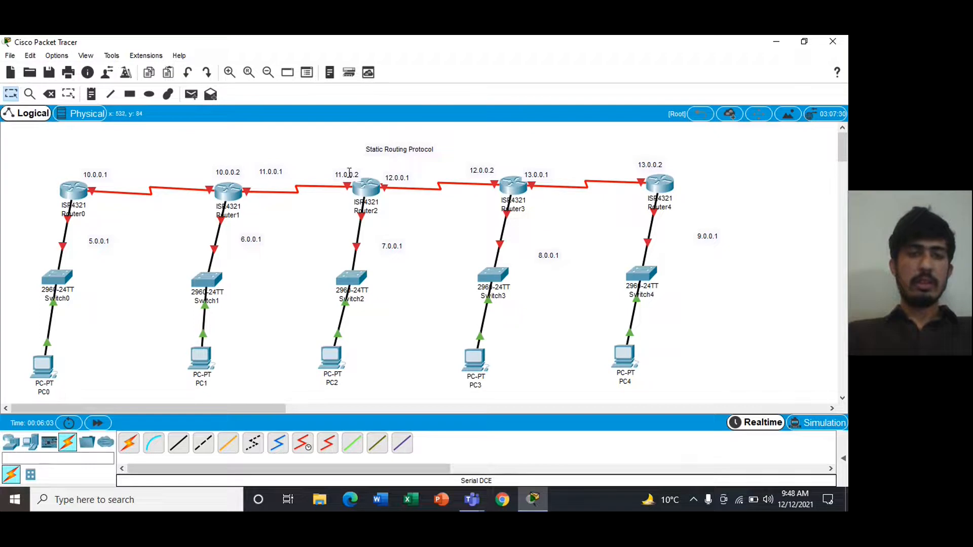
left_click_drag(352, 171, 355, 166)
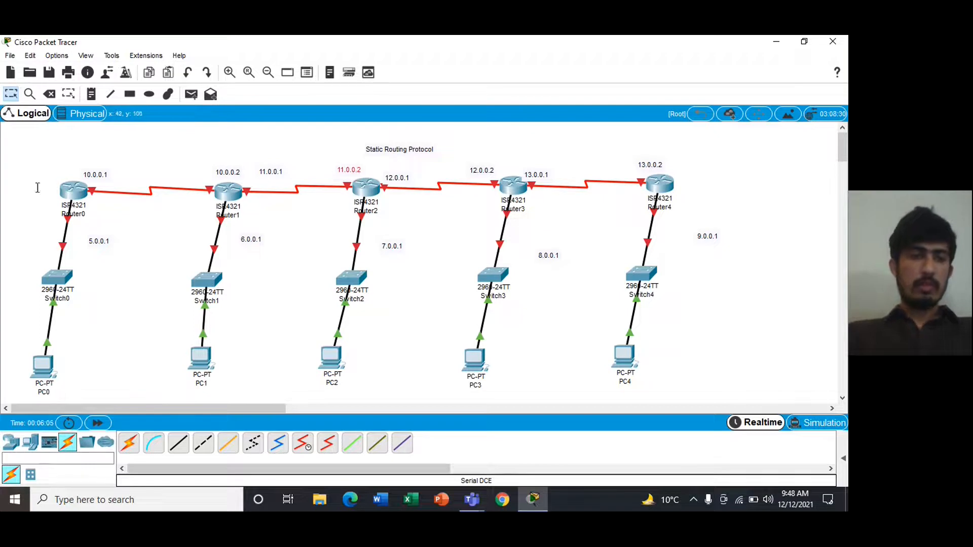
- Open Router0's command line, decline the initial configuration dialog, and enter global configuration mode with enable and configure terminal
left_click(72, 187)
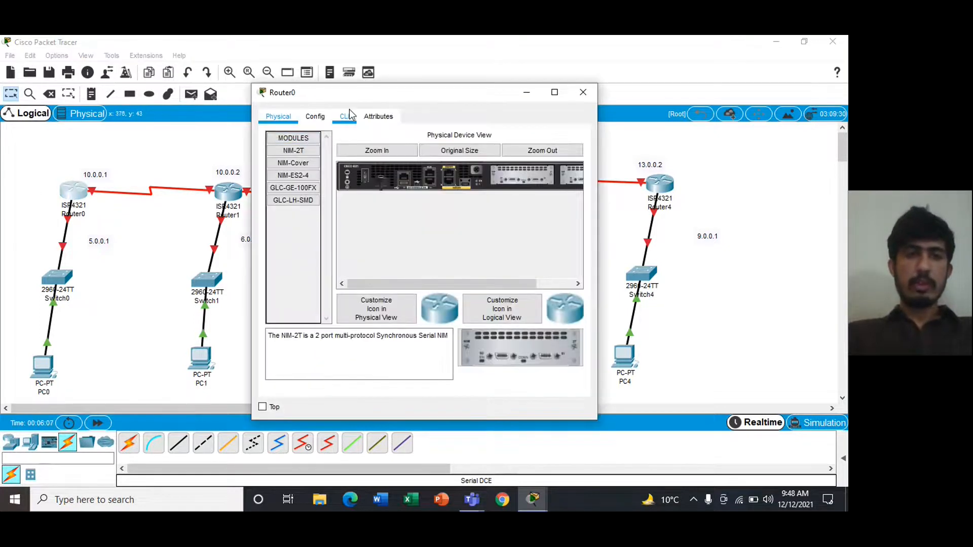
left_click(348, 113)
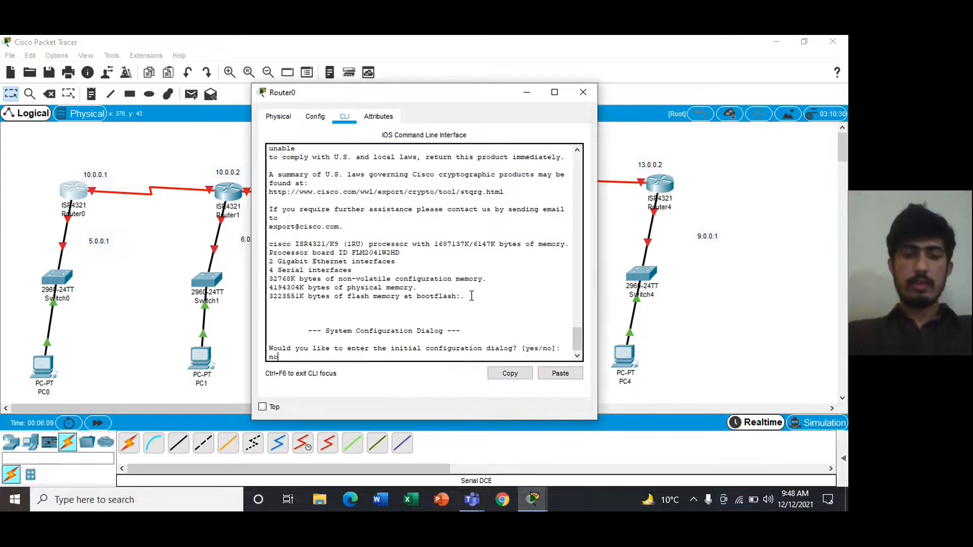
key("Return")
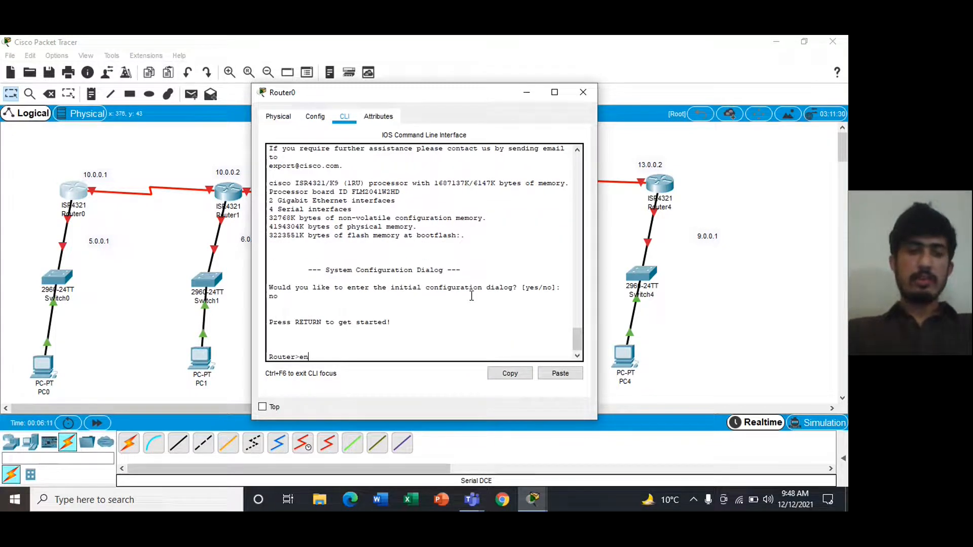
type("able")
key("Return")
type("conf")
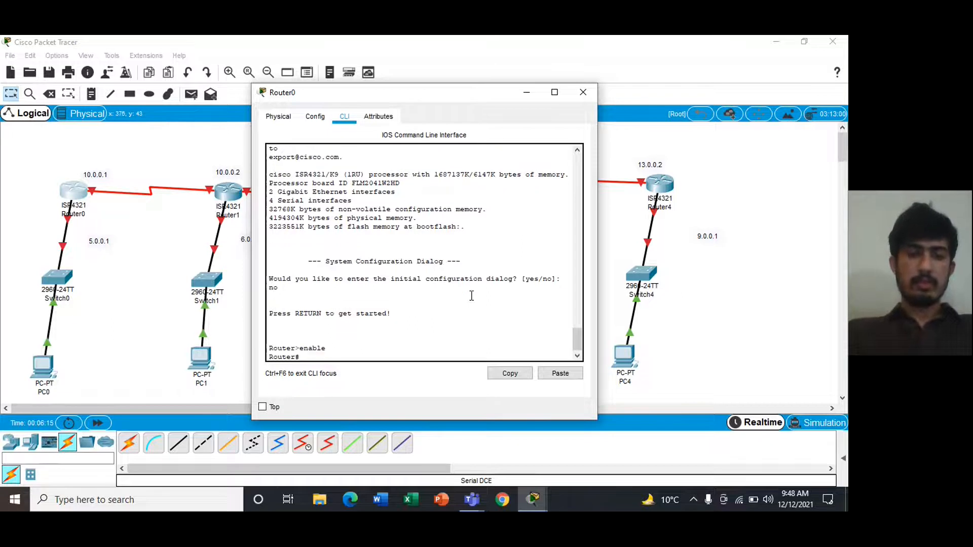
key("Tab")
type("ter")
key("Tab")
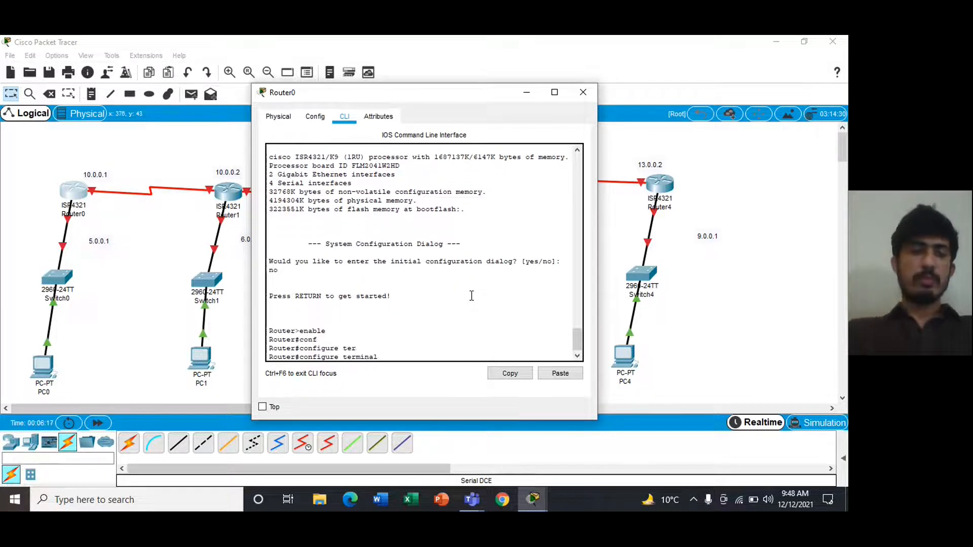
key("Return")
- Assign IP address 5.0.0.1 with mask 255.0.0.0 to Router0's interface gigabitEthernet 0/0/0
type("inter")
key("Tab")
type("gig")
key("Tab")
type("0/0.0")
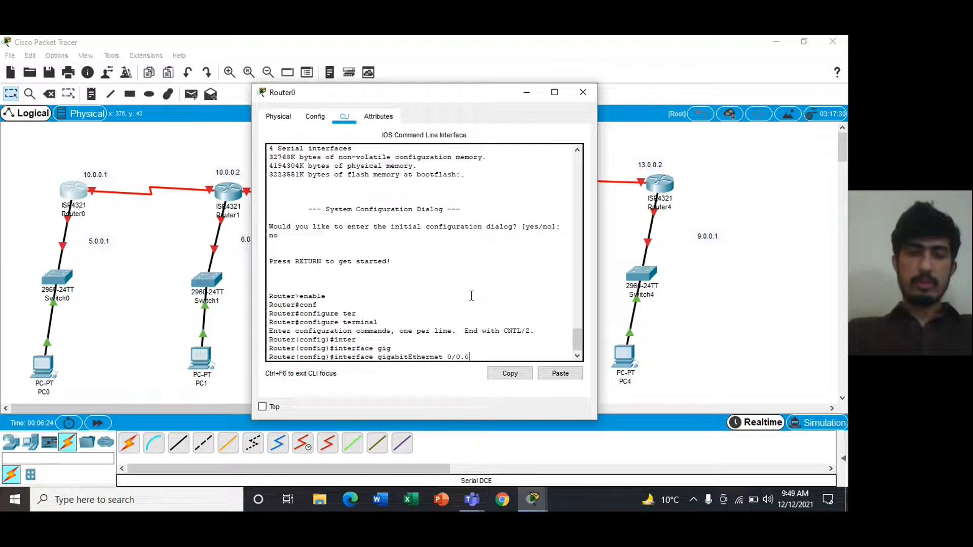
key("BackSpace")
key("BackSpace")
type("/0")
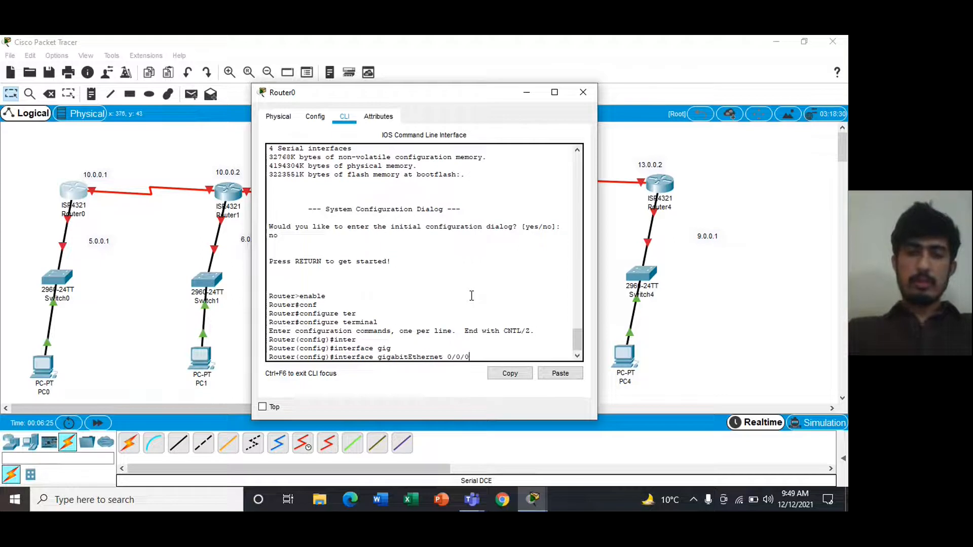
key("Return")
type("ip add")
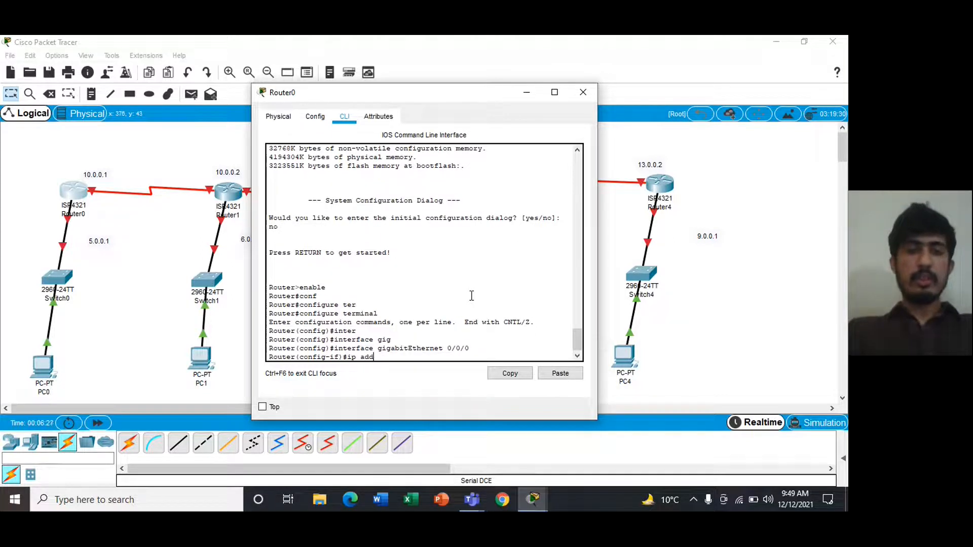
key("Tab")
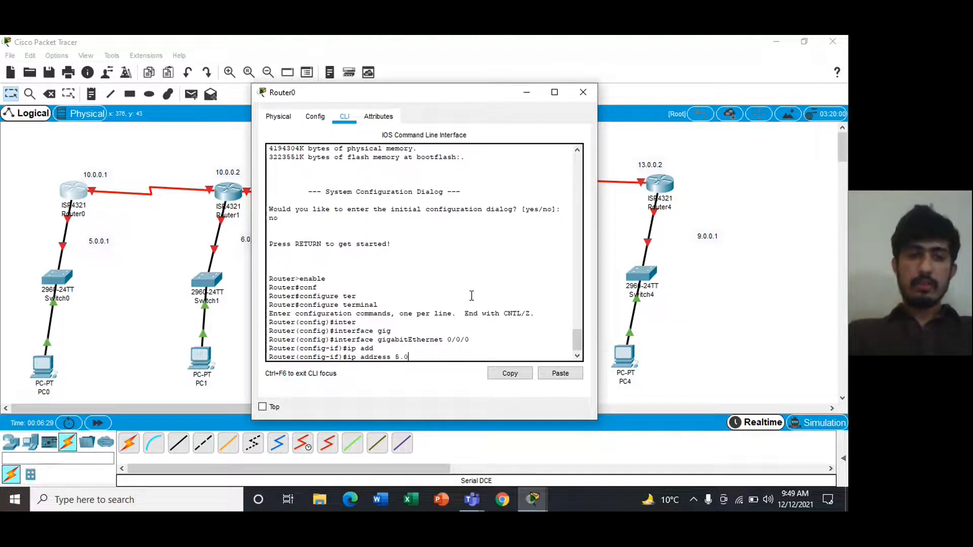
type("5.0.0")
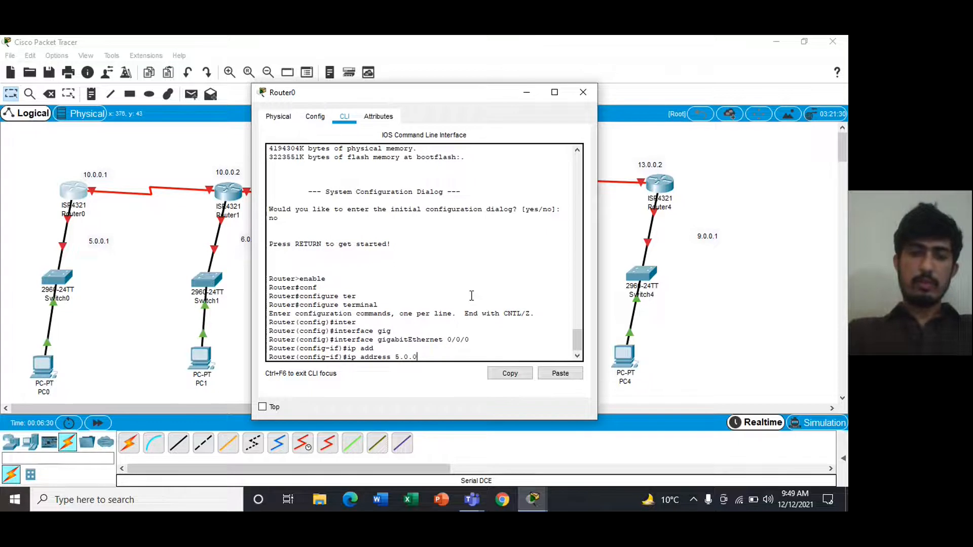
type(".1 255.0.")
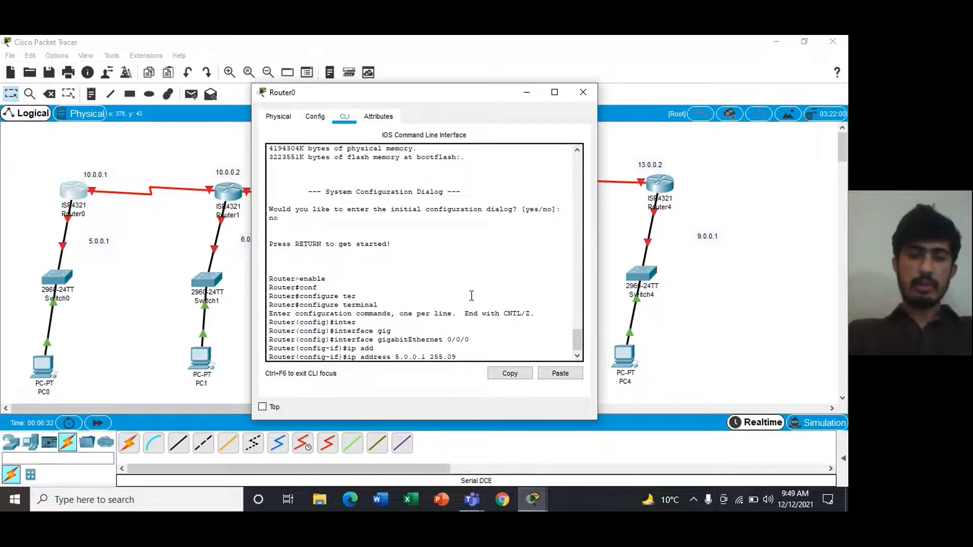
type("0.")
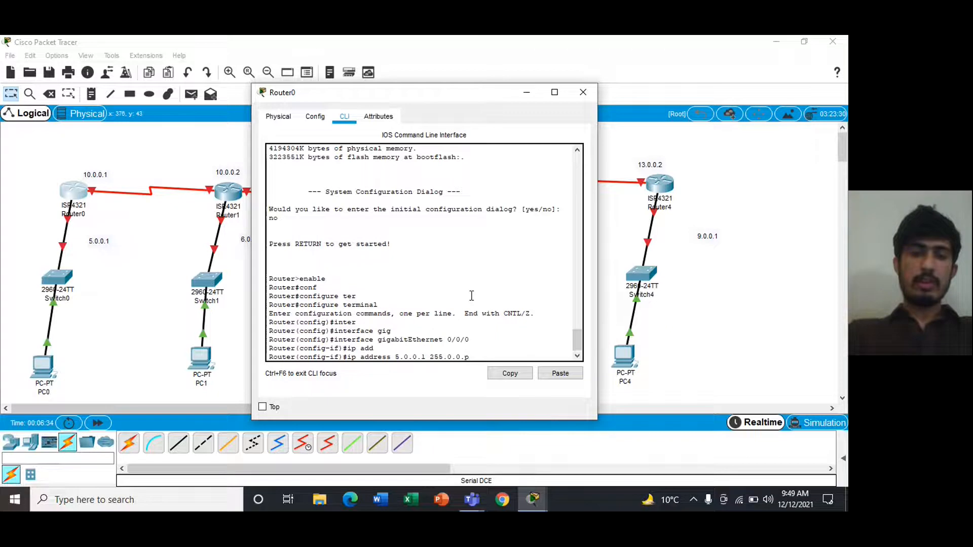
type("0")
key("Return")
- Bring up Router0's gigabitEthernet 0/0/0 with no shutdown, and exit interface configuration mode
type("no shu")
key("Tab")
key("Return")
type("e")
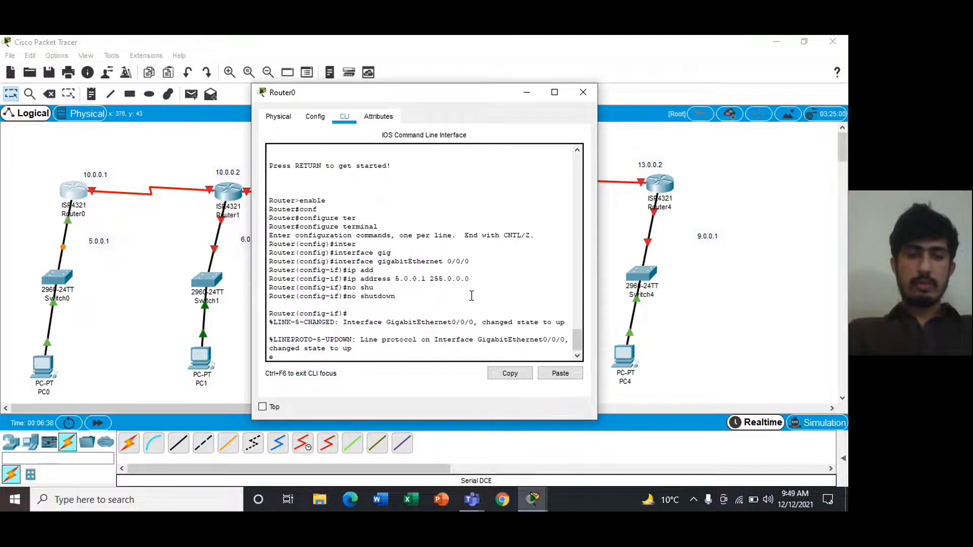
type("xit")
key("Return")
- Identify Router0's port on the link to Router1 in the topology, and enter interface configuration for serial 0/1/0 on Router0
type("inter")
key("Tab")
type("ser")
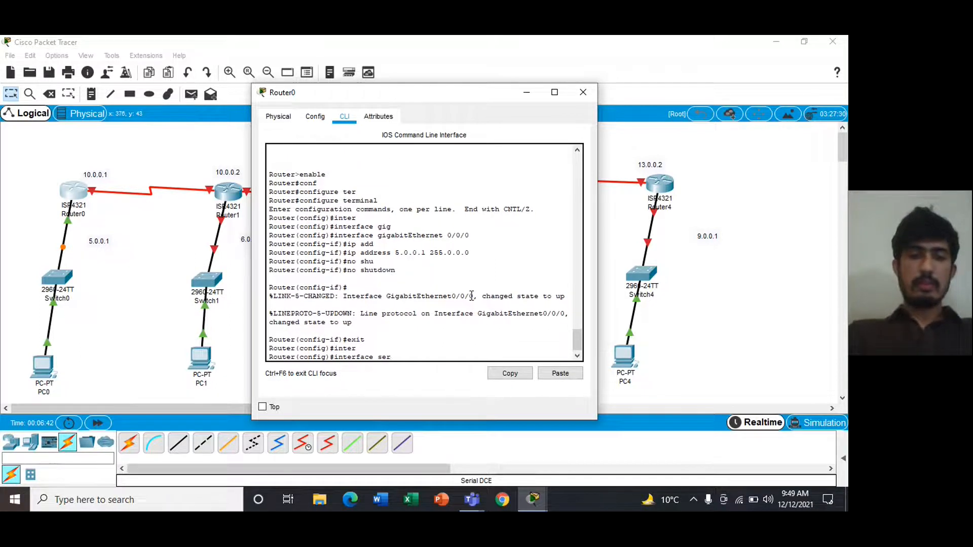
key("Tab")
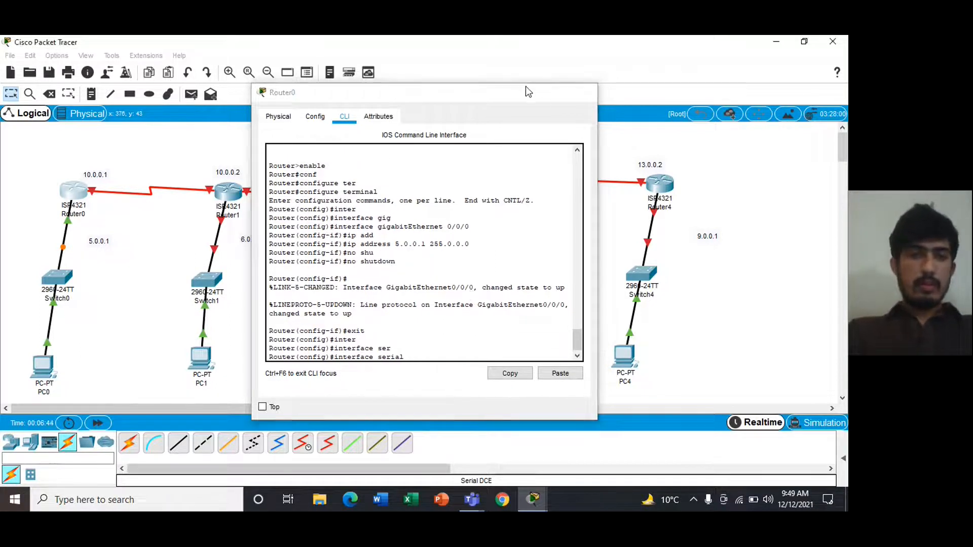
left_click(526, 92)
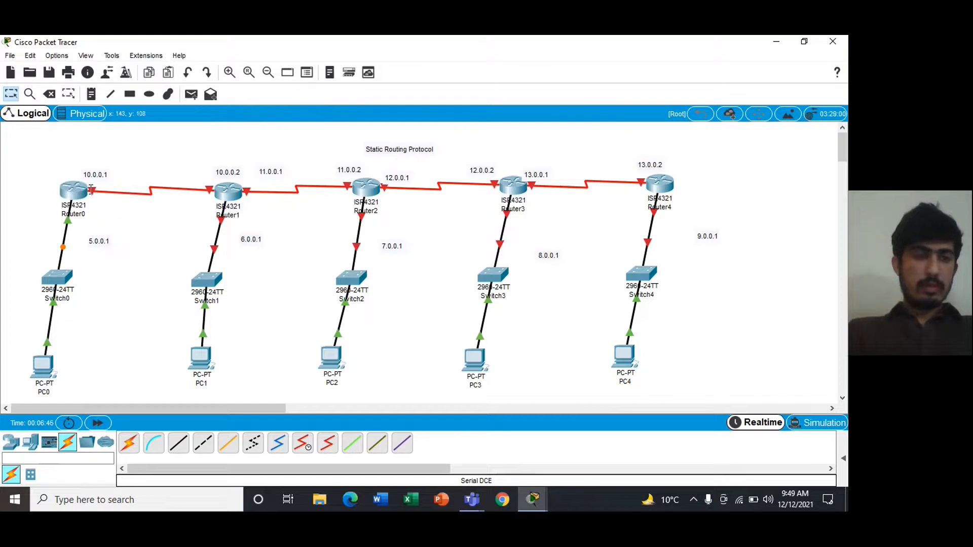
mouse_move(90, 189)
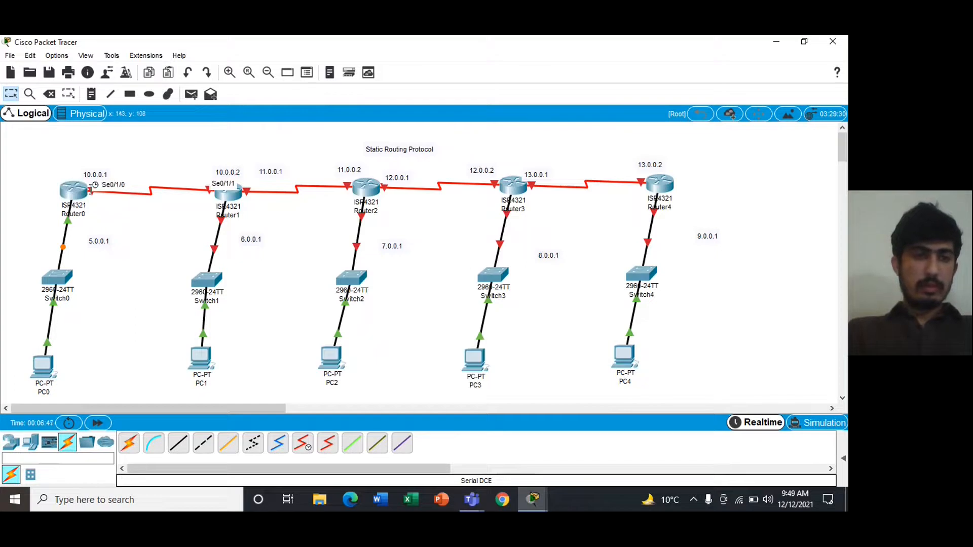
left_click(532, 500)
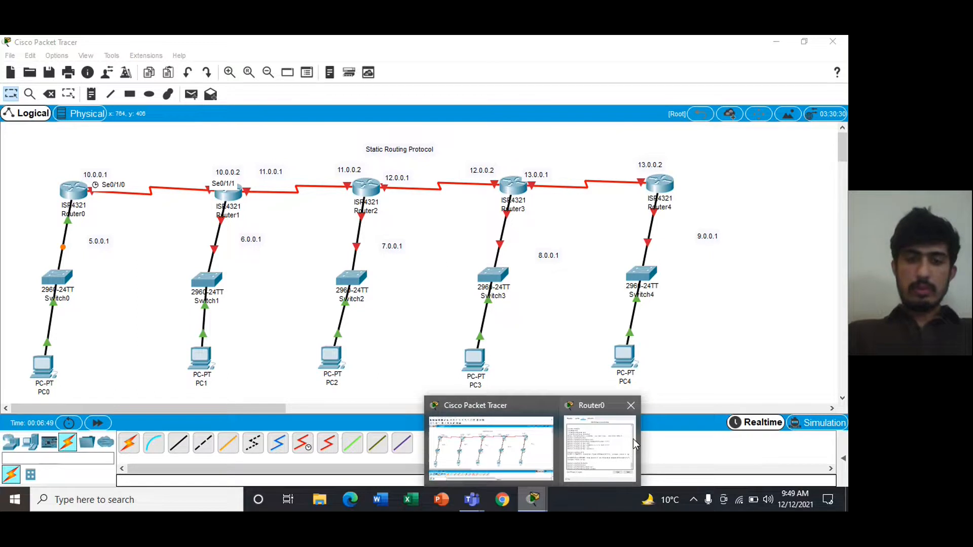
left_click(634, 439)
key("Return")
- Assign IP address 10.0.0.1 with mask 255.0.0.0 to Router0's interface serial 0/1/0
type("ip")
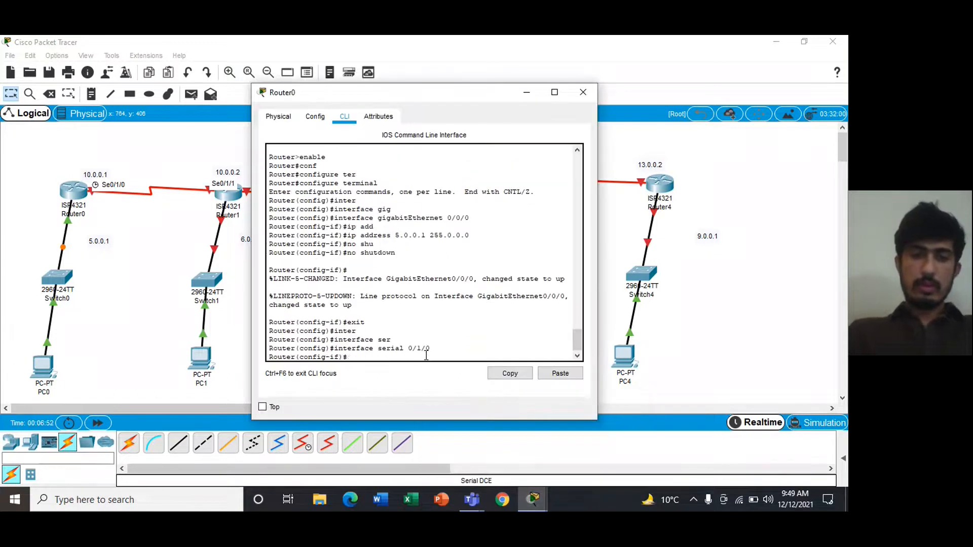
type(" af")
type("d")
key("Tab")
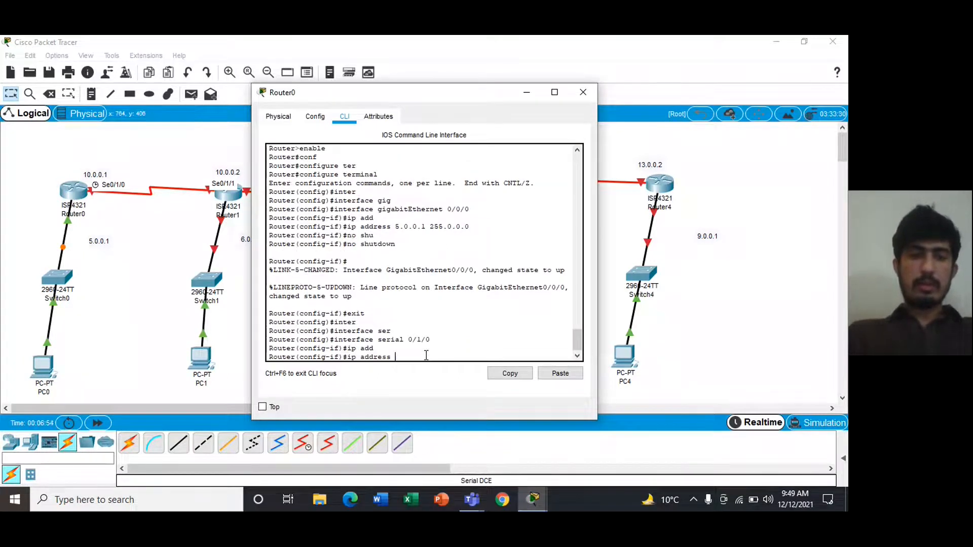
type("10.0.0.")
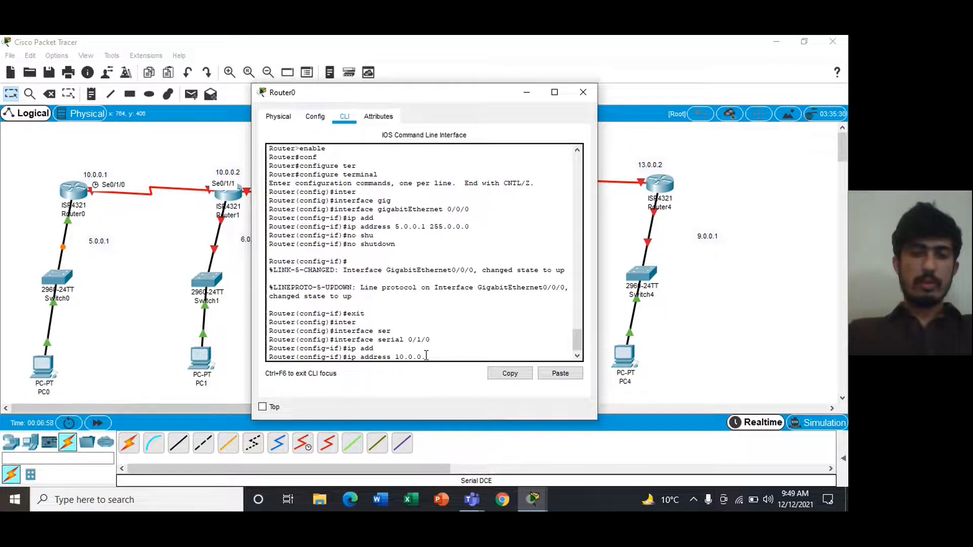
type("1 255.0.0.")
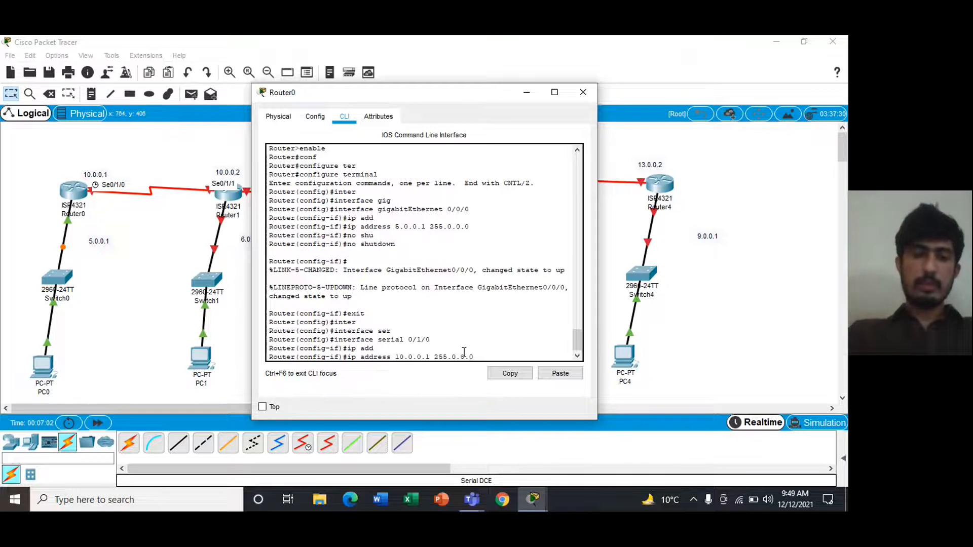
type("0")
key("Return")
- Bring up Router0's serial 0/1/0 with no shutdown, exit interface configuration mode, and close Router0's window
type("no shutdown")
key("Tab")
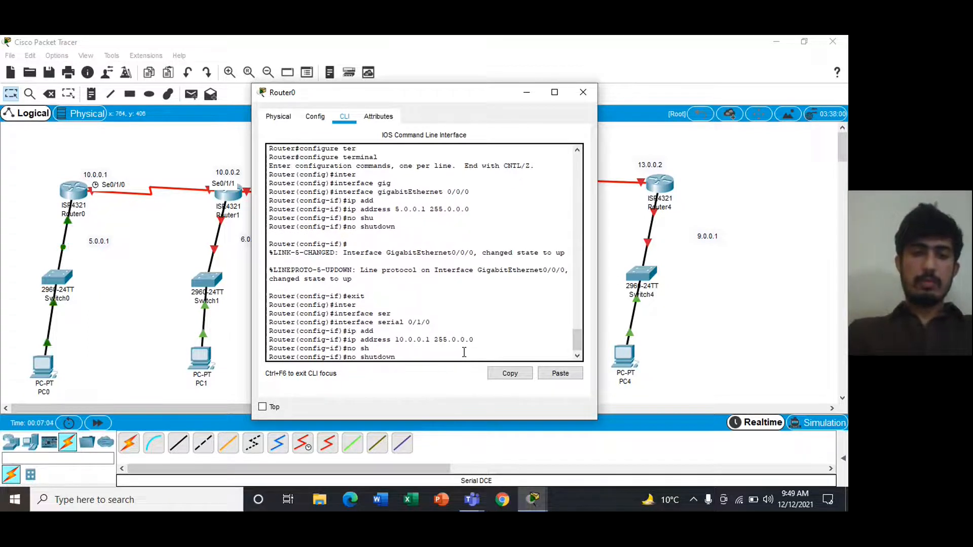
key("Return")
type("exit")
key("Return")
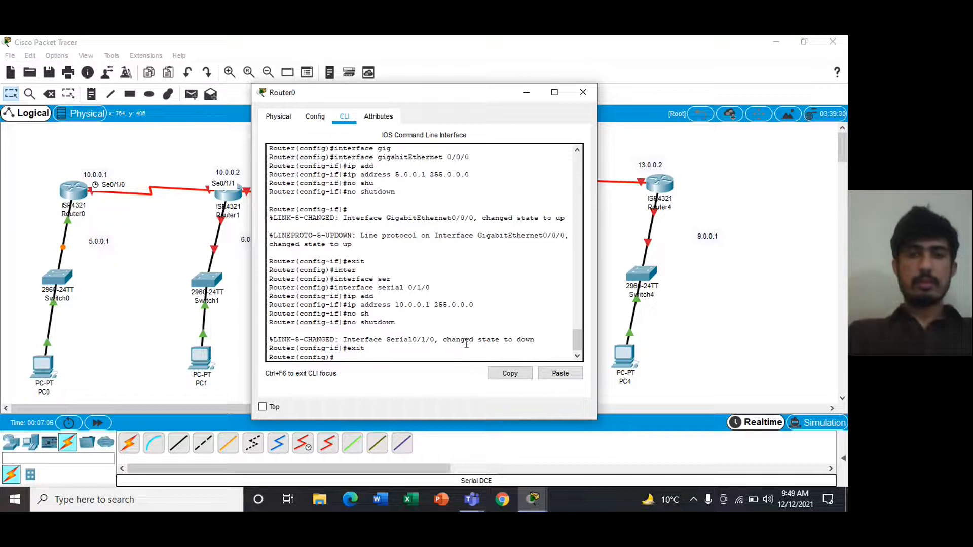
left_click(582, 92)
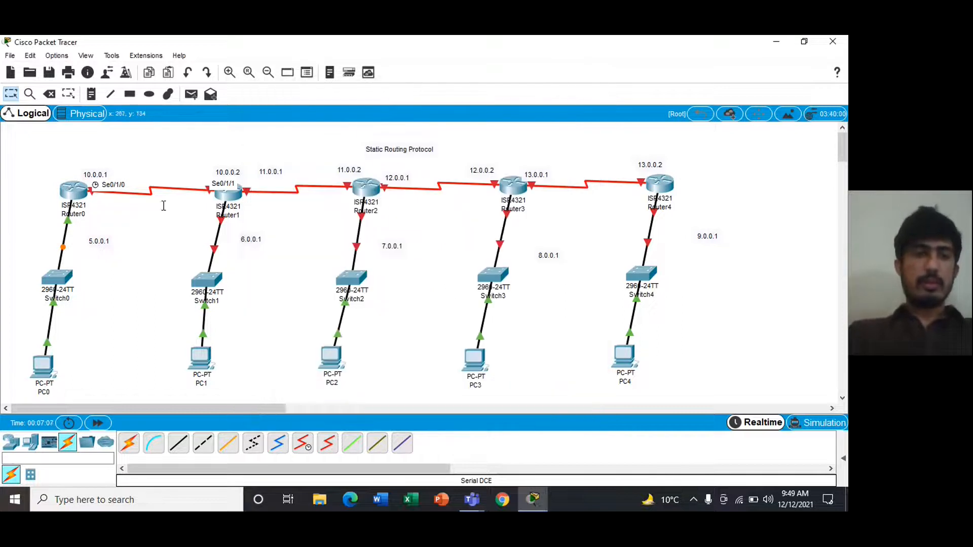
- Open Router1's command line, decline the initial configuration dialog, and enter global configuration mode with enable and configure terminal
left_click(228, 194)
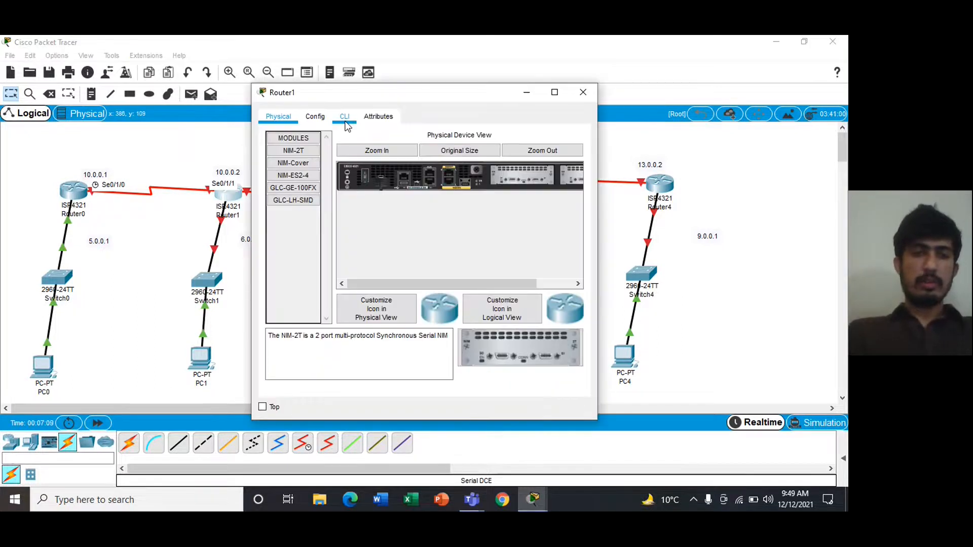
left_click(344, 117)
type("no")
key("Return")
key("Return")
type("ena")
key("Tab")
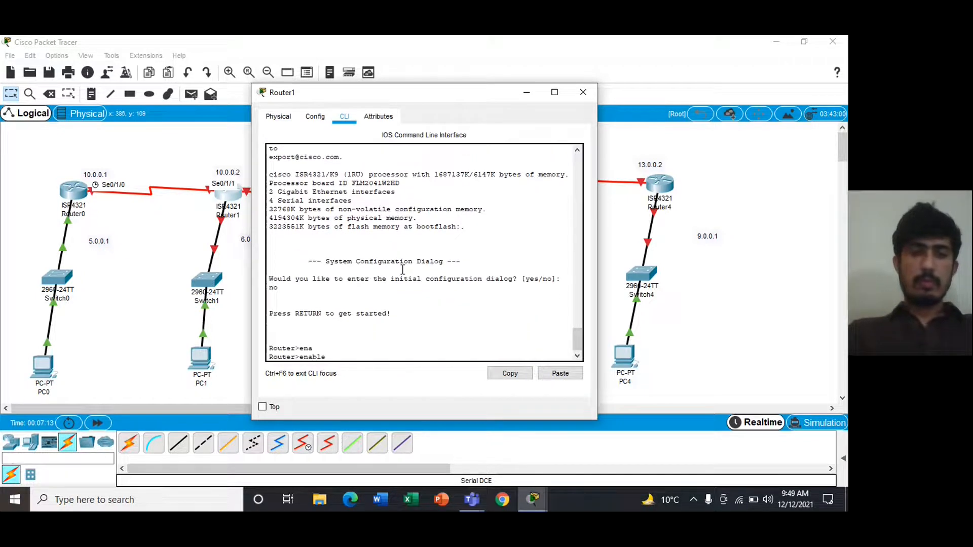
key("Return")
type("conf")
key("Tab")
type("ter")
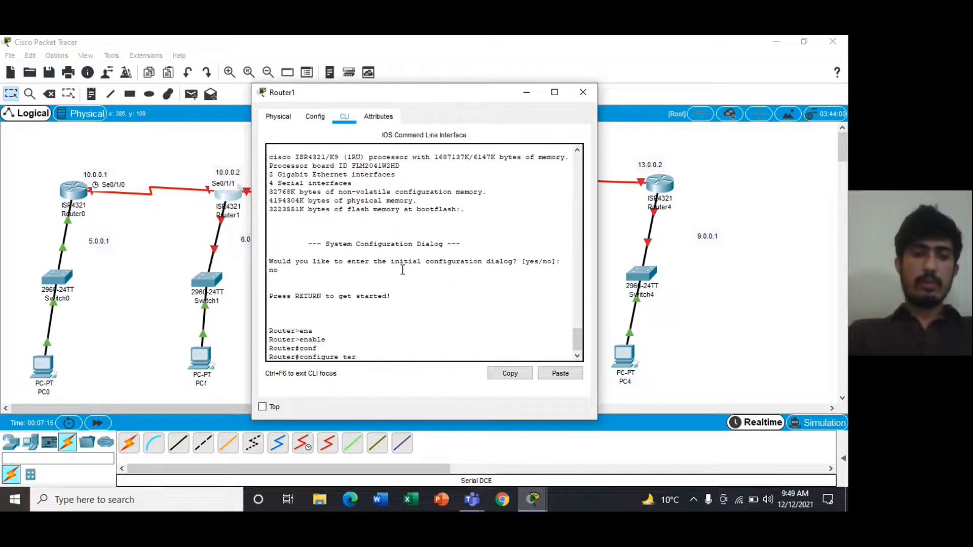
key("Tab")
key("Return")
- Assign IP address 6.0.0.1 with mask 255.0.0.0 to Router1's interface gigabitEthernet 0/0/0
type("inter")
key("Tab")
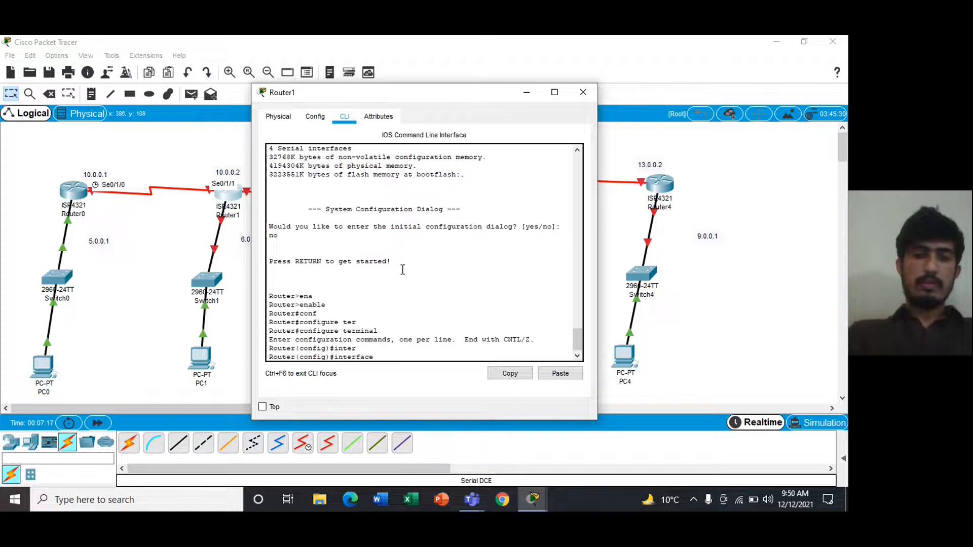
type("gig")
key("Tab")
type("0/")
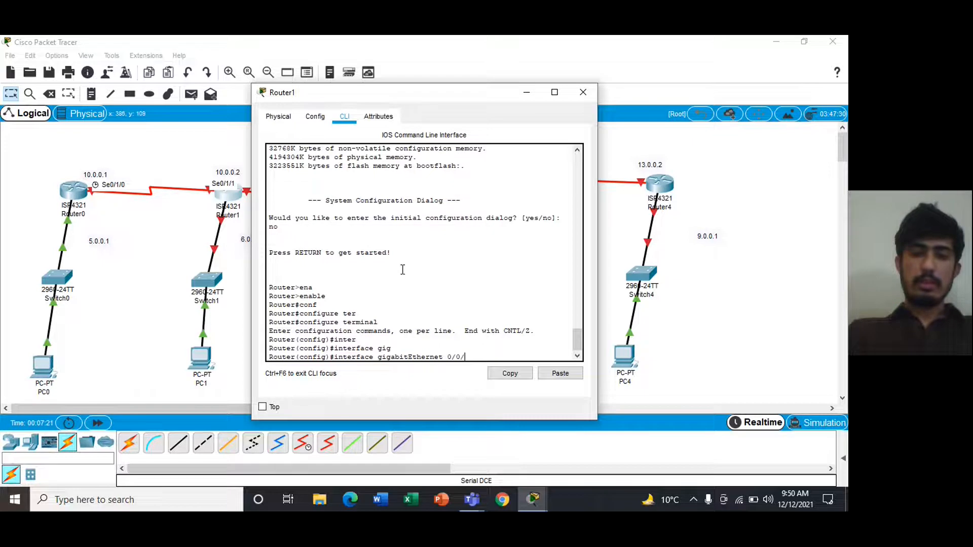
key("Return")
type("ip add")
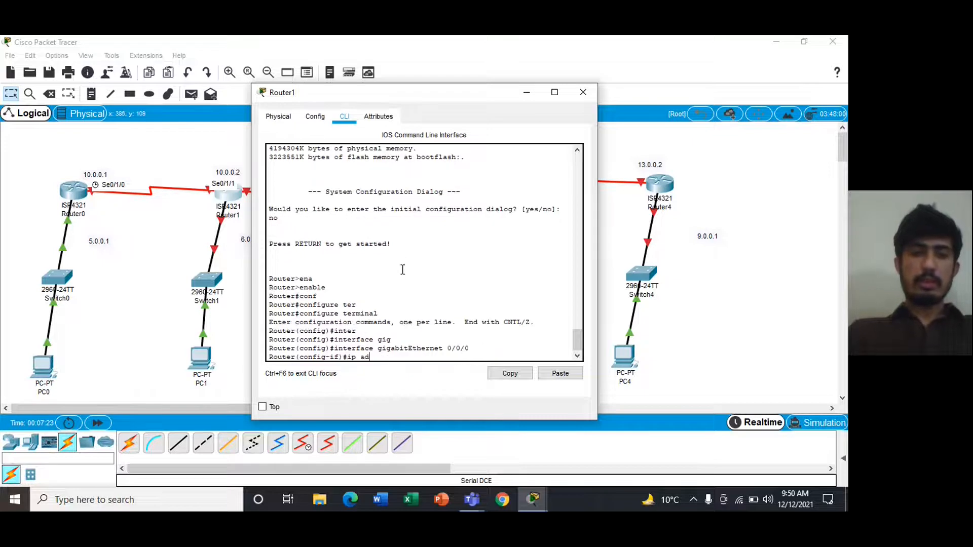
key("Tab")
type("6.0.0.")
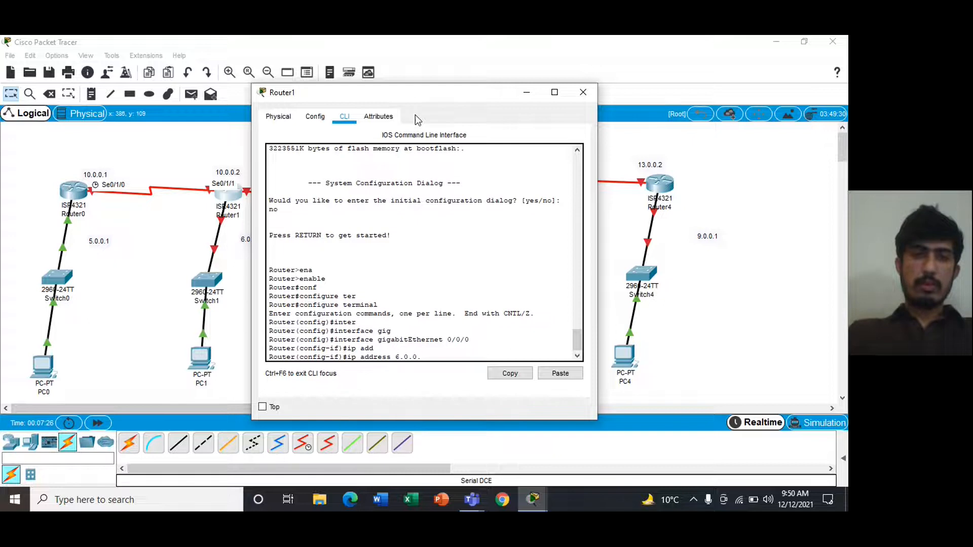
left_click_drag(417, 98, 497, 98)
type("1 255.0.0.0")
key("Return")
- Bring up Router1's gigabitEthernet 0/0/0 with no shutdown, and exit interface configuration mode
type("no sh")
key("Tab")
key("Return")
type("exit")
key("Return")
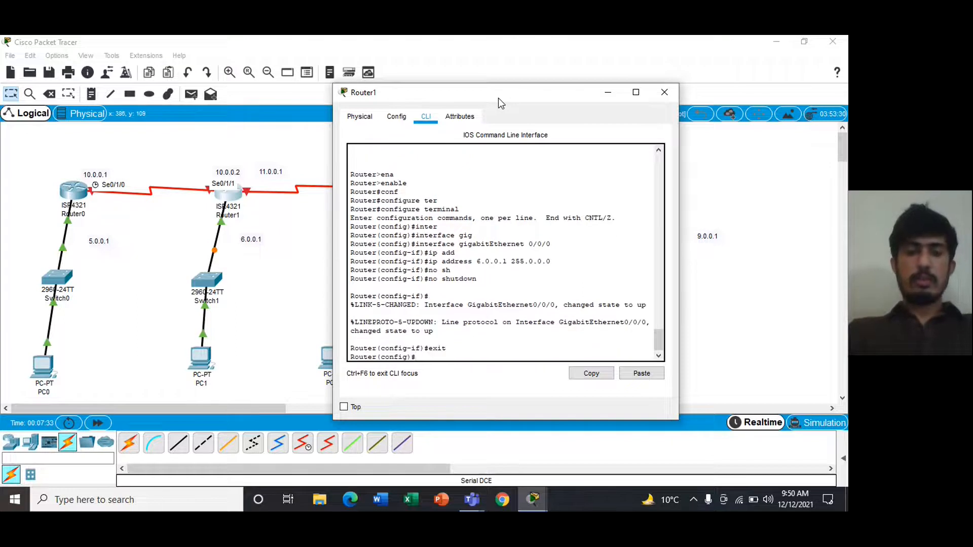
- Assign IP address 10.0.0.2 with mask 255.0.0.0 to Router1's interface serial 0/1/1
type("int")
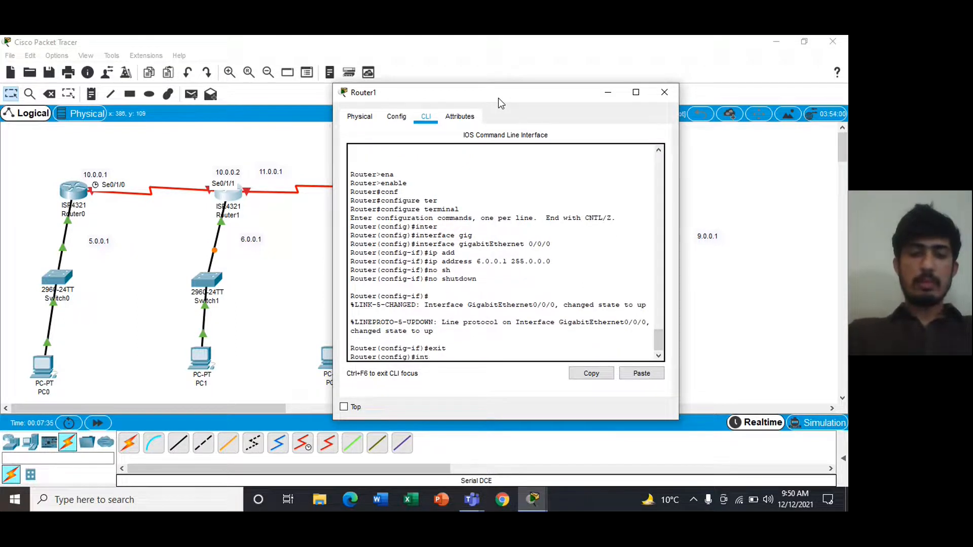
type("er")
key("Tab")
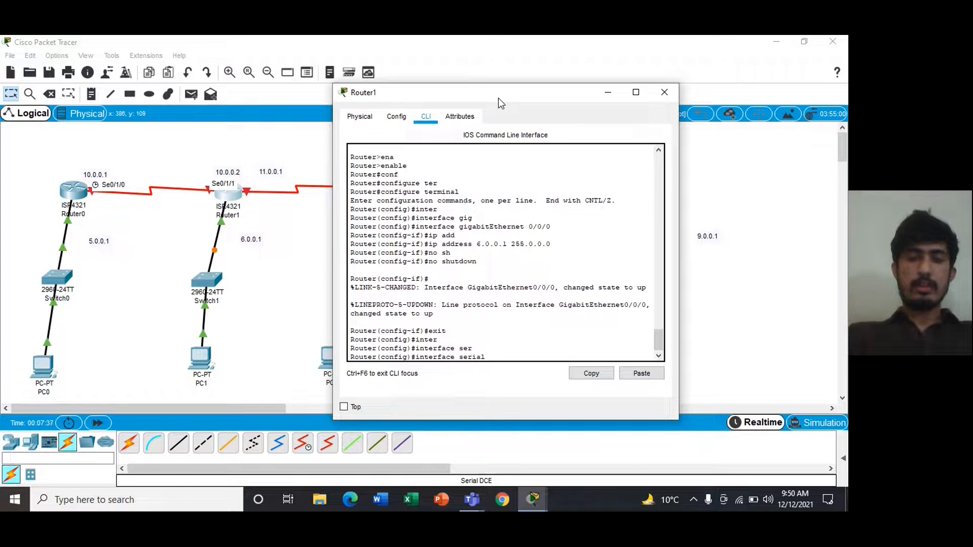
type("0/1/")
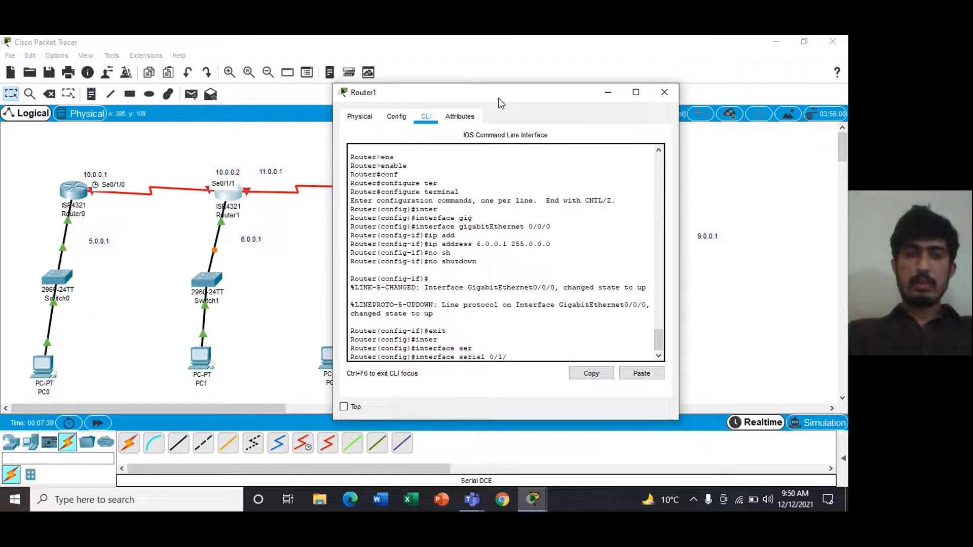
type("1")
key("Return")
type("ip add")
key("Tab")
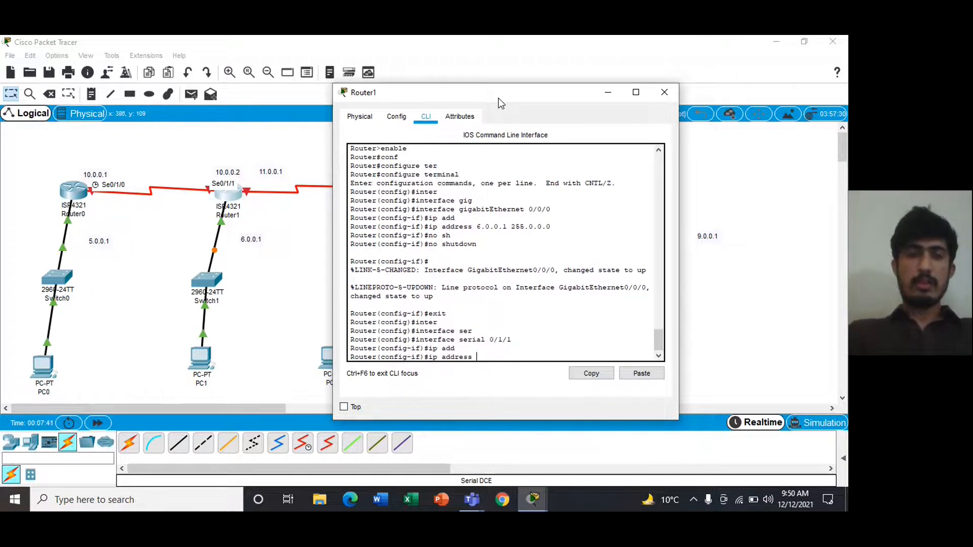
type("10.0.0.2 255.0.0.0")
key("Return")
- Bring up Router1's serial 0/1/1 with no shutdown, and exit interface configuration mode
type("no shu")
key("Tab")
key("Return")
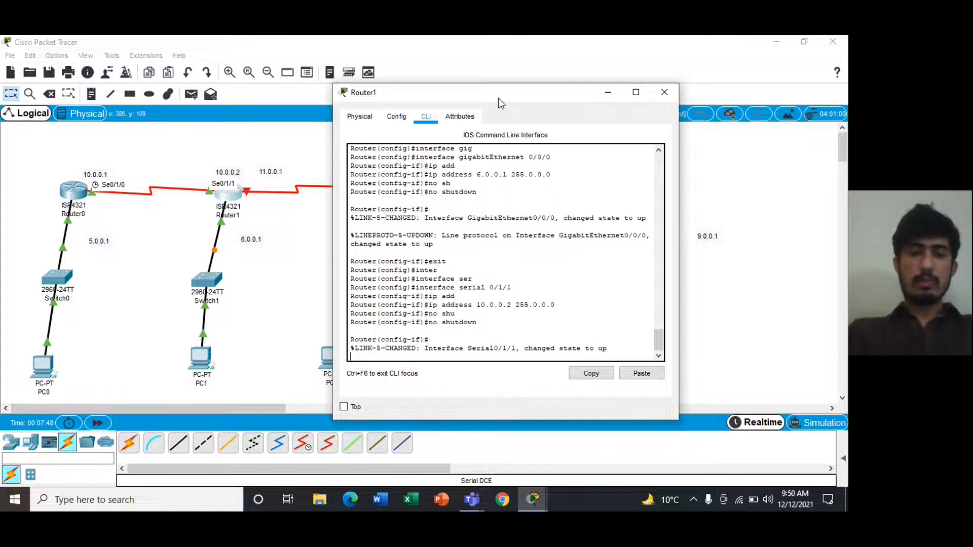
type("exit")
key("Return")
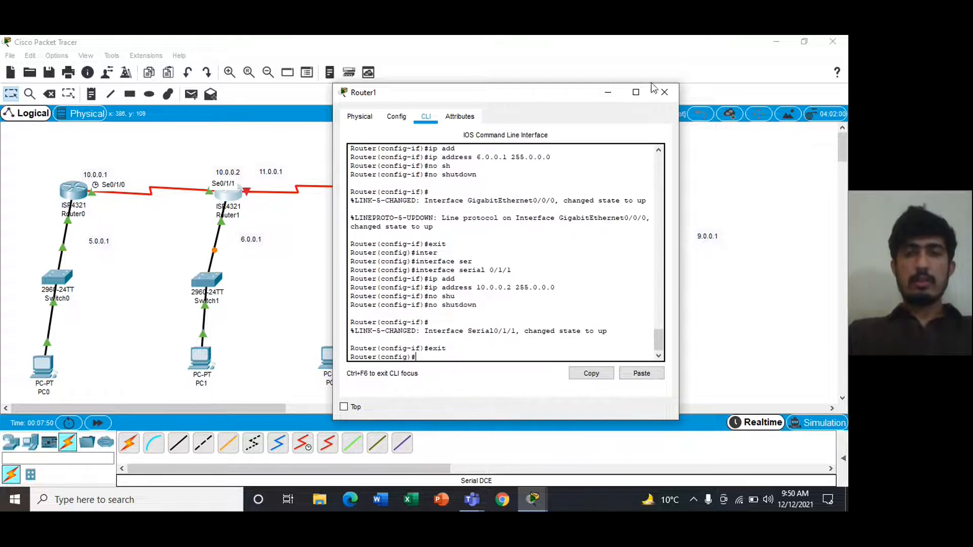
- Identify Router1's port on the link to Router2 in the topology, and enter interface configuration for serial 0/1/0 on Router1
left_click_drag(552, 93, 666, 87)
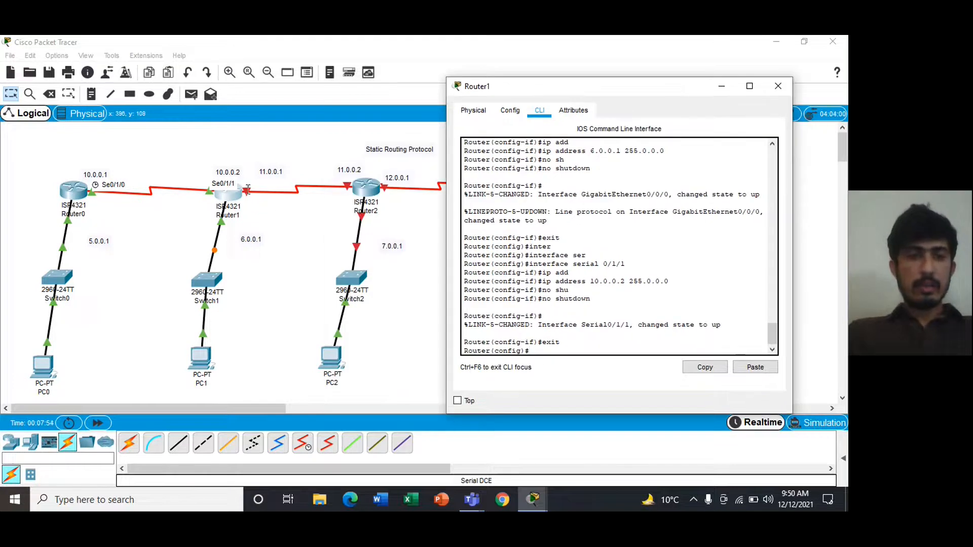
left_click(245, 191)
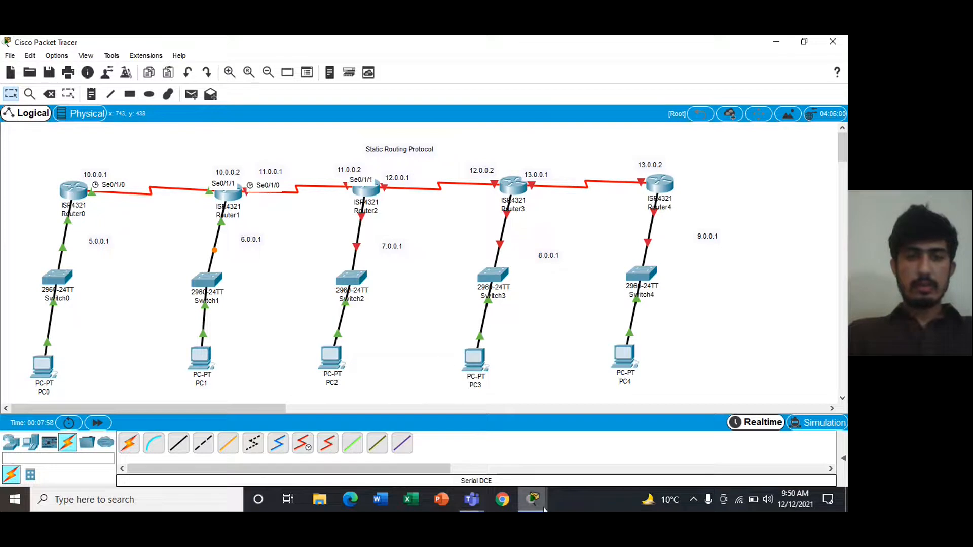
left_click(542, 509)
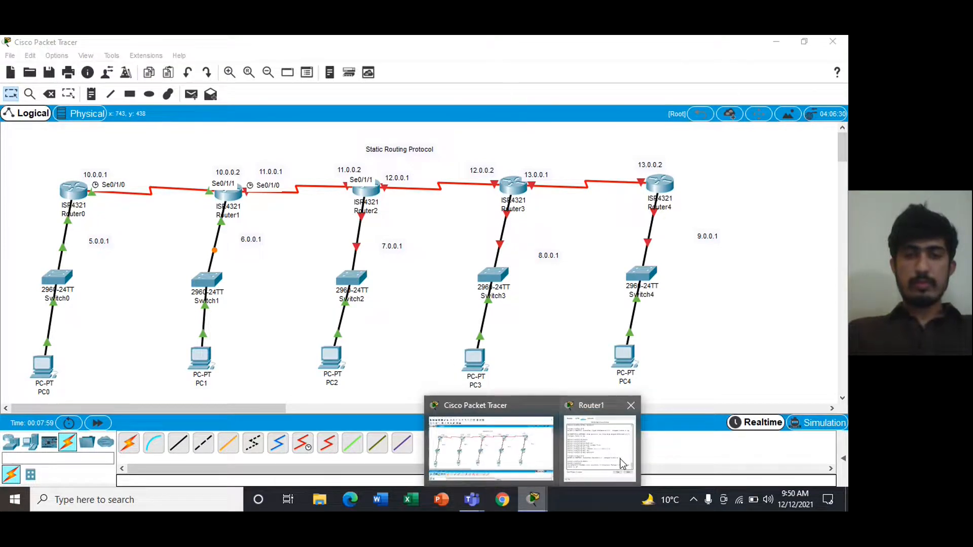
left_click(619, 458)
type("inter")
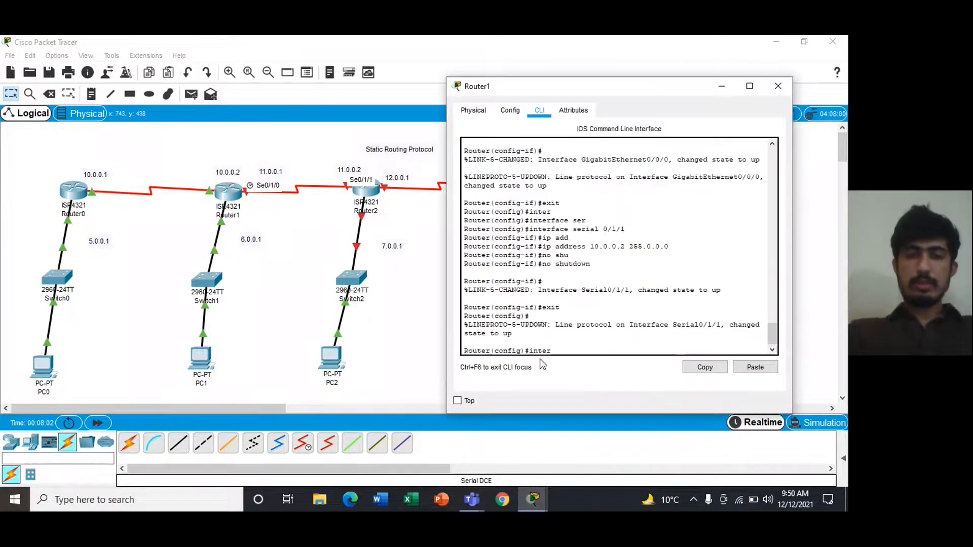
key("Tab")
type("ser")
key("Tab")
type("0/1")
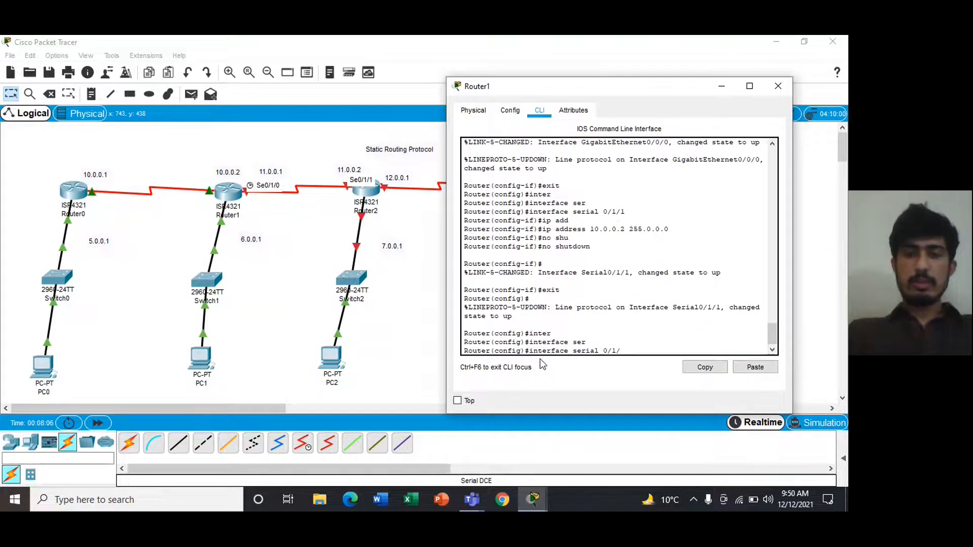
type("/0")
key("Return")
- Assign IP address 11.0.0.1 with mask 255.0.0.0 to Router1's interface serial 0/1/0
type("ip add")
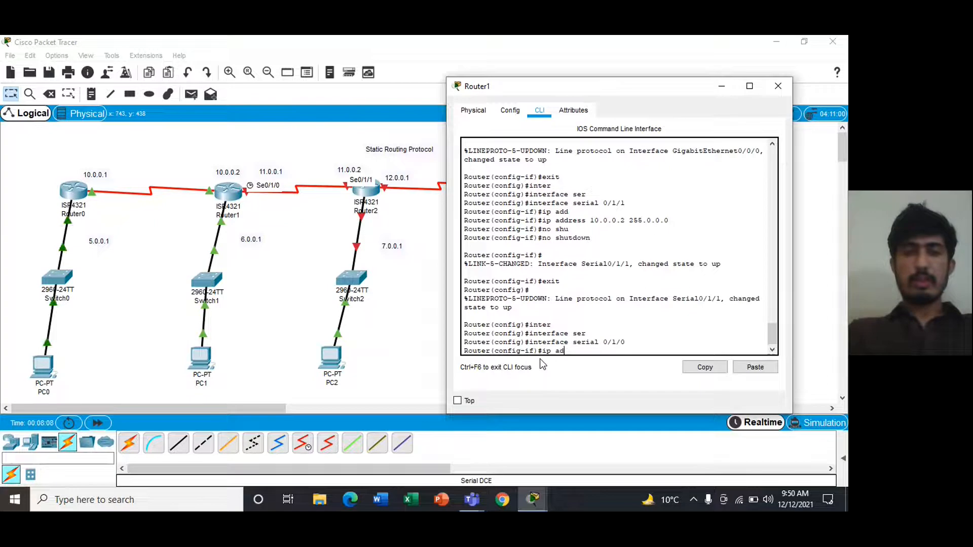
key("Tab")
type("11.0")
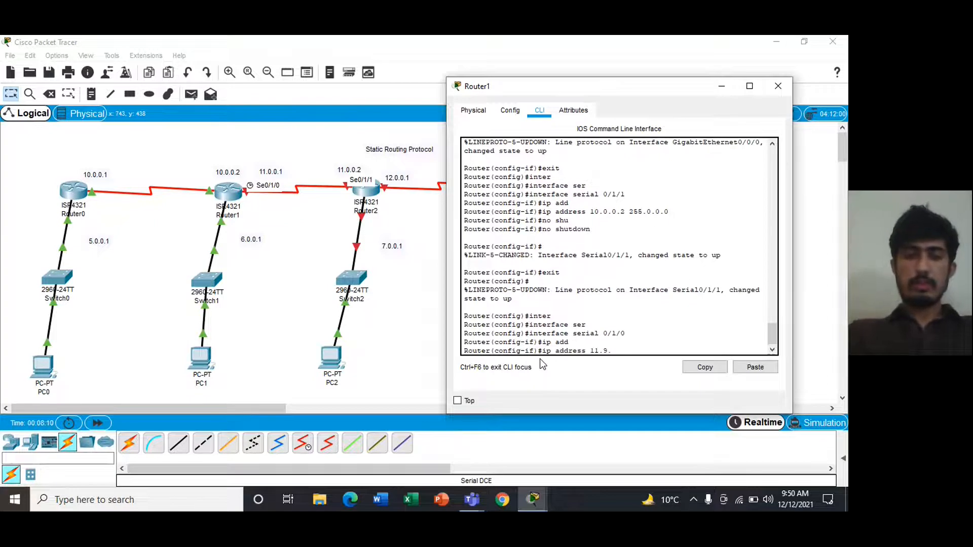
type(".0.1 255.0.")
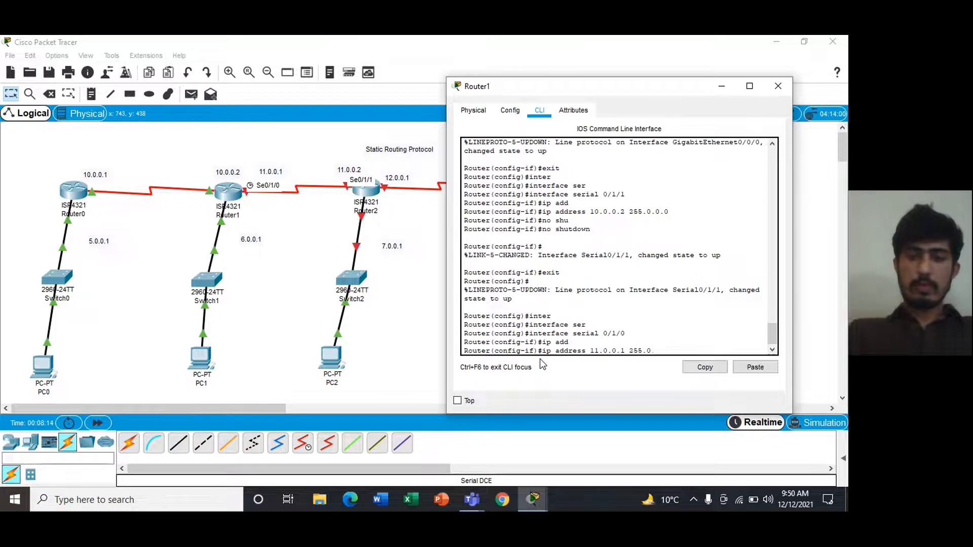
type("0.0")
key("Return")
- Bring up Router1's serial 0/1/0 with no shutdown, exit interface configuration mode, and close Router1's window
type("no")
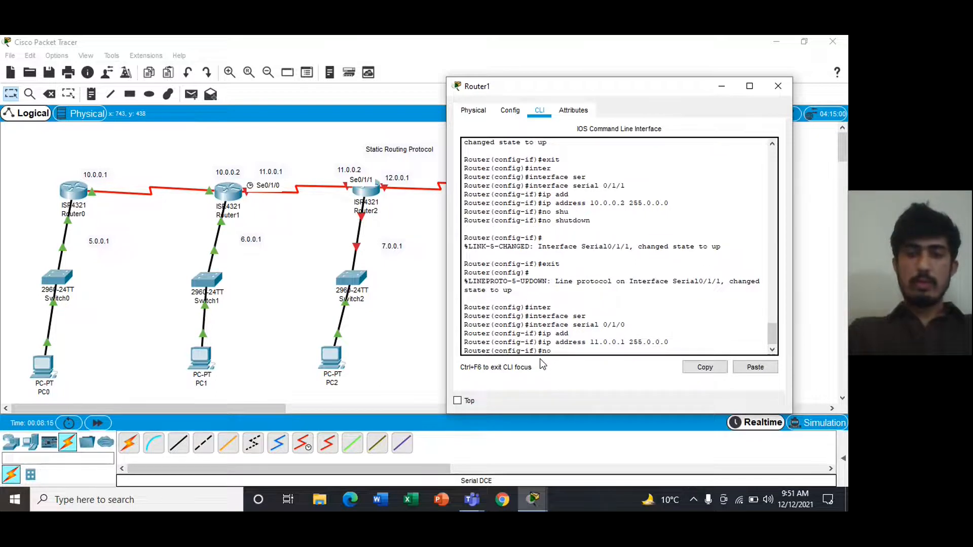
type(" sh")
key("Tab")
key("Return")
type("ex")
key("Tab")
key("Return")
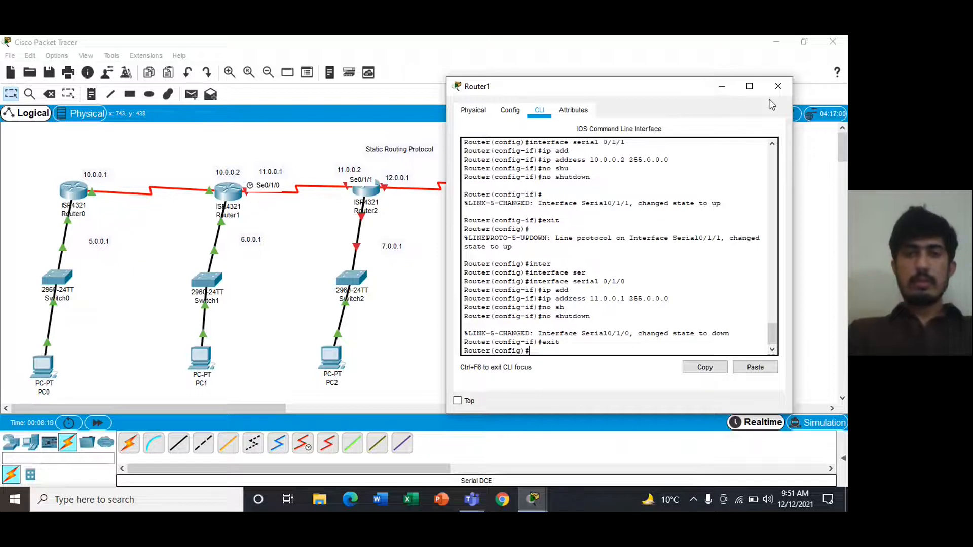
left_click(777, 86)
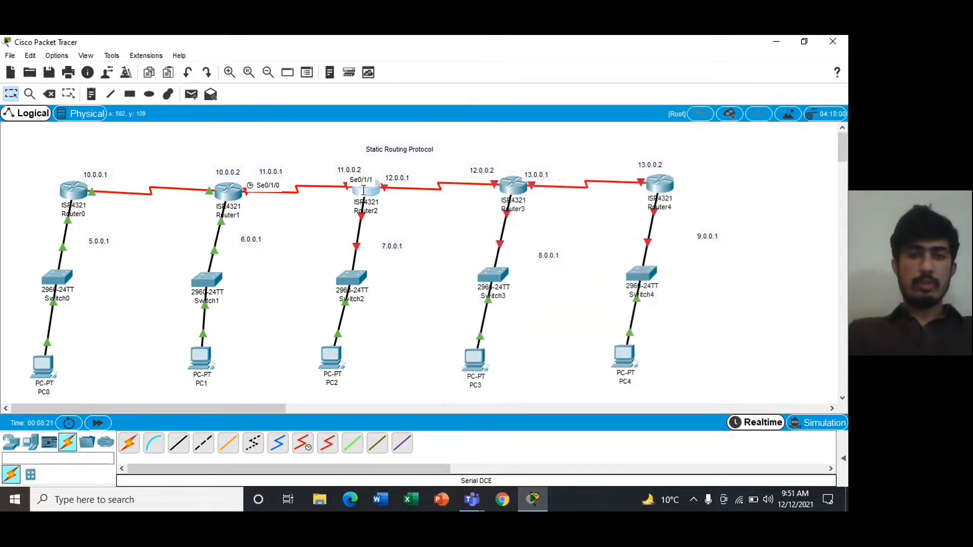
- Open Router2's command line and decline the initial configuration dialog with no
left_click(366, 189)
left_click(347, 120)
type("n")
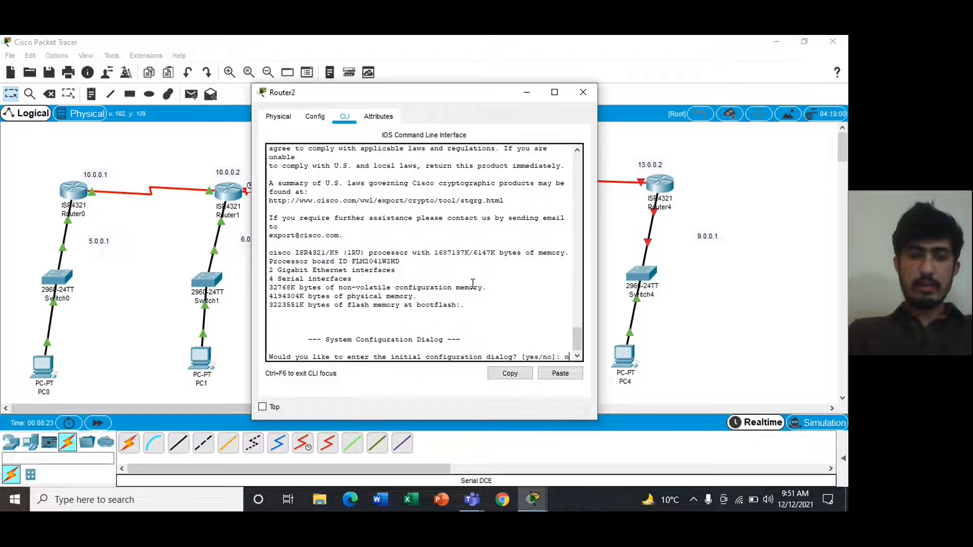
type("o")
key("Return")
key("Return")
- Enter privileged mode and global configuration mode on Router2 with enable and configure terminal
type("ena")
key("Tab")
key("Return")
type("co")
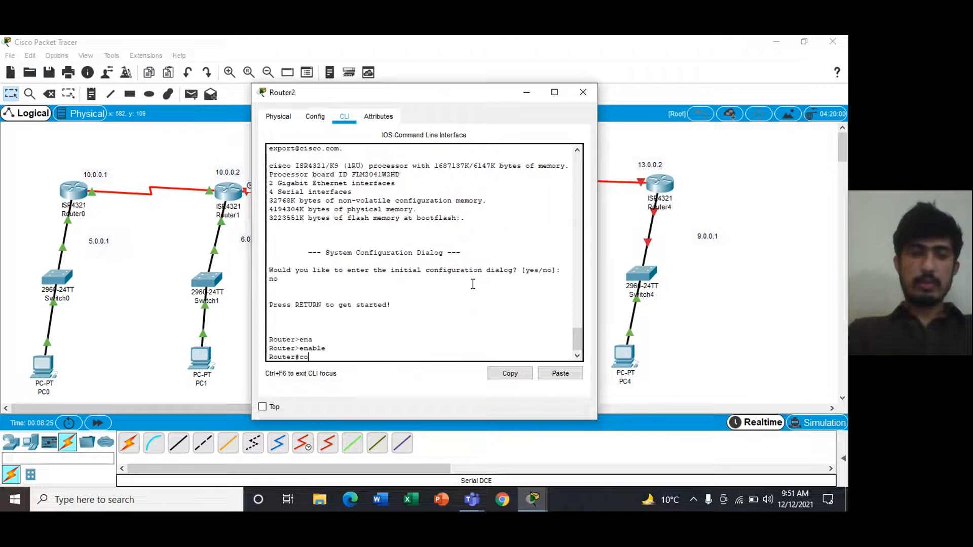
type("nf")
key("Tab")
type("ter")
key("Tab")
key("Return")
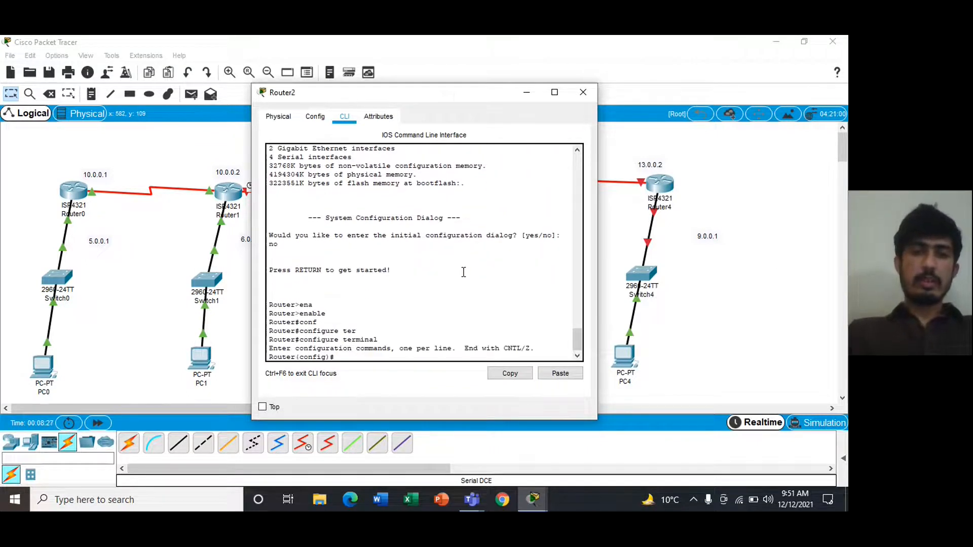
- Move Router2's window clear of its address labels and enter interface configuration for gigabitEthernet 0/0/0
left_click_drag(449, 93, 627, 86)
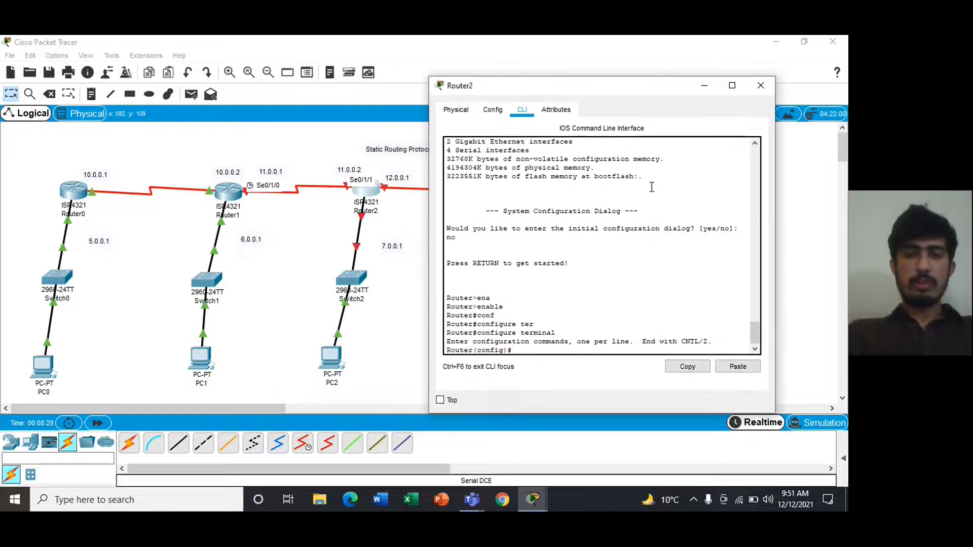
type("inter")
key("Tab")
type("gig")
key("Tab")
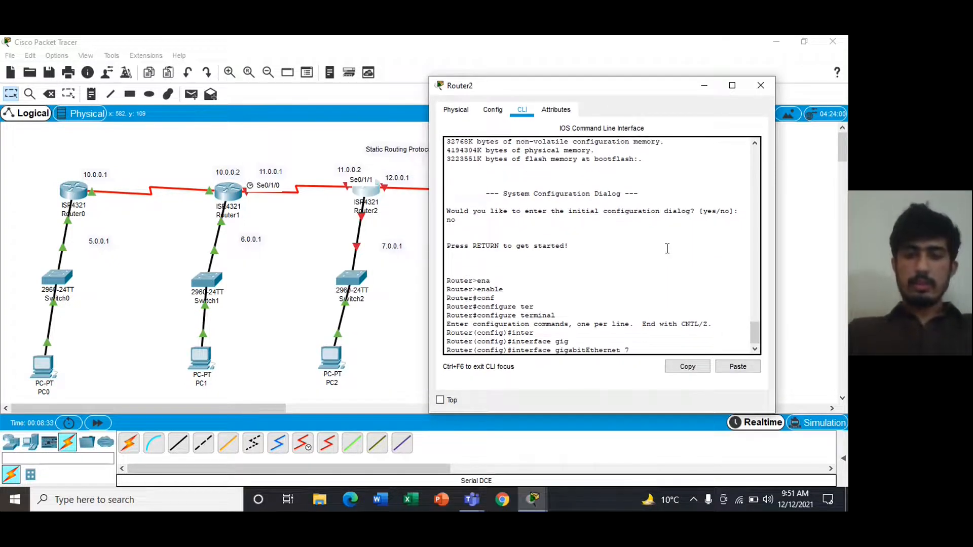
type("0/0/0")
key("Return")
type("inter")
key("Return")
- Assign IP address 7.0.0.1 with mask 255.0.0.0 to Router2's interface gigabitEthernet 0/0/0
type("i")
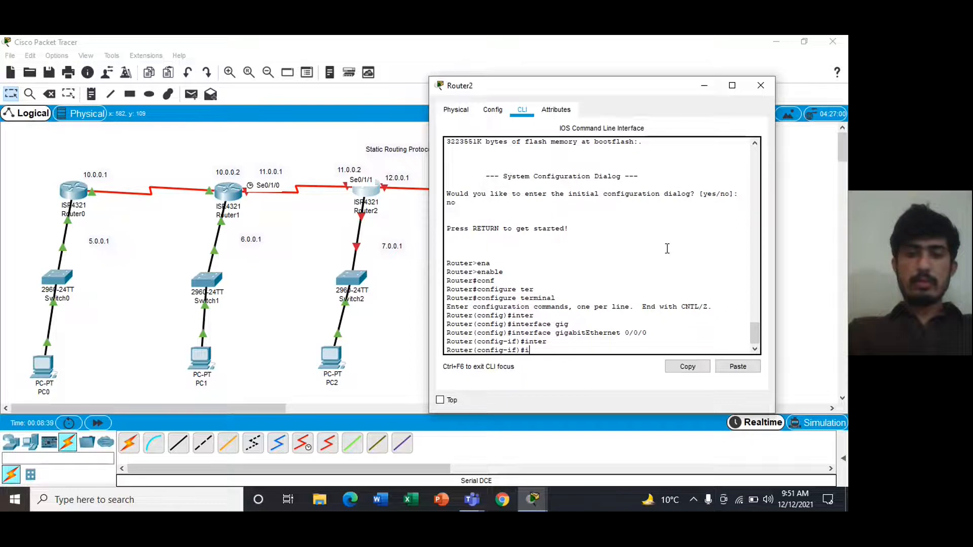
type("p add")
key("Tab")
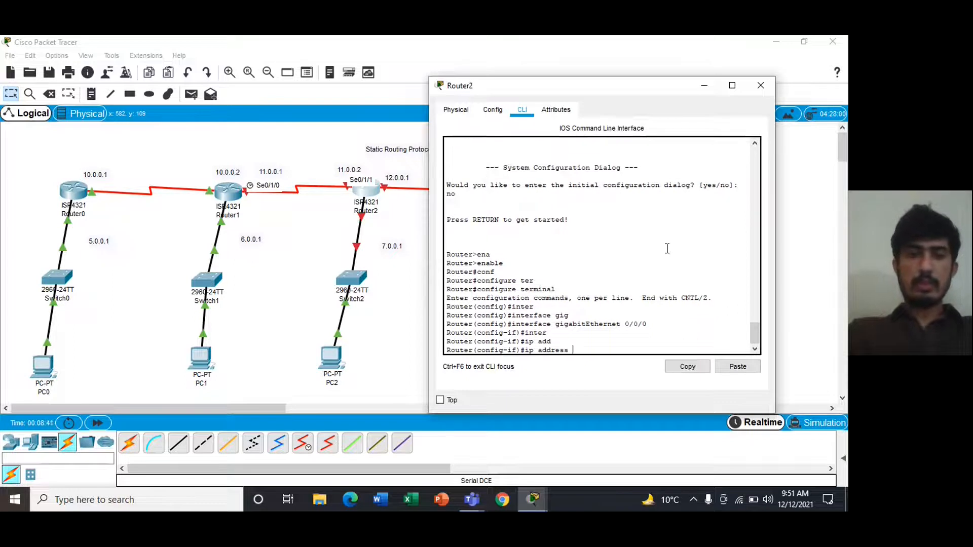
type("7.0.0.1 255")
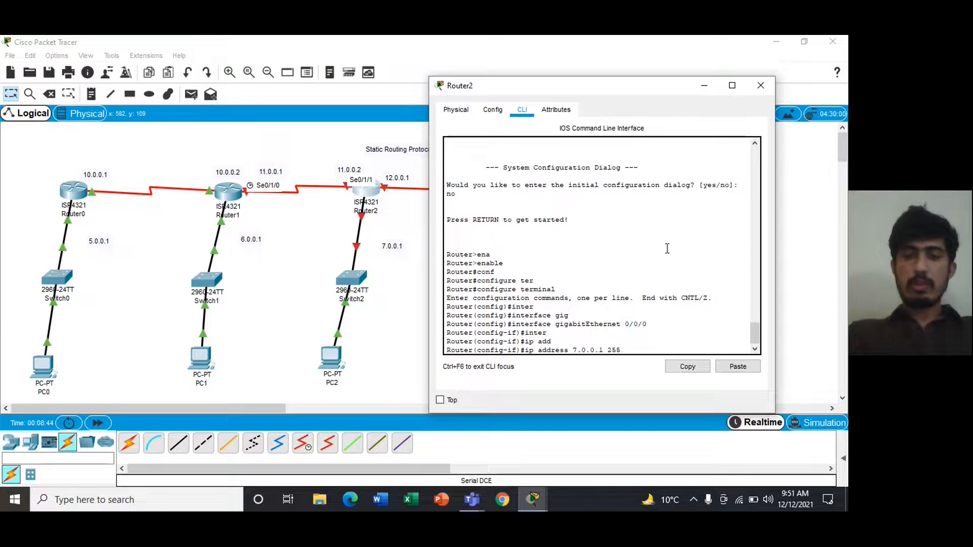
type(".0.0.0")
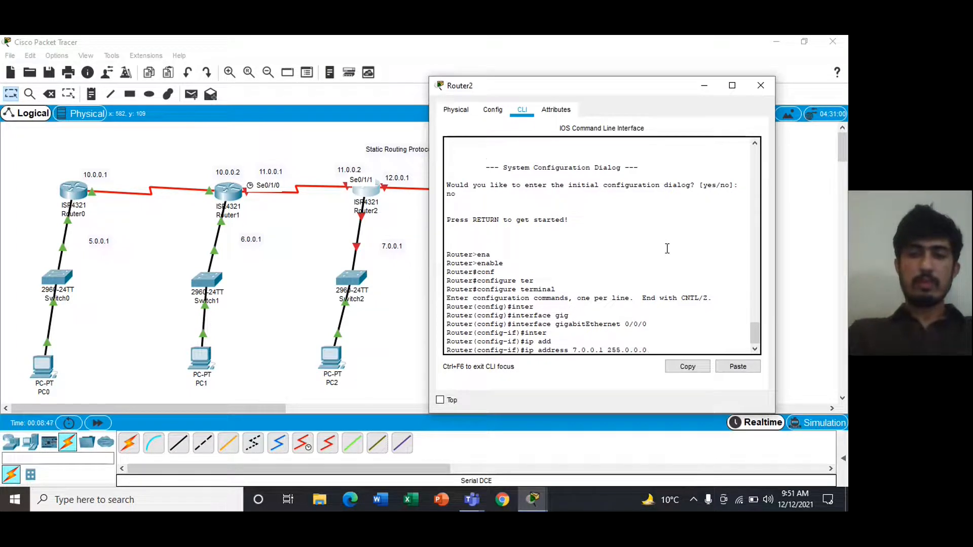
key("Return")
- Bring up Router2's gigabitEthernet 0/0/0 with no shutdown, and exit interface configuration mode
type("no sh")
key("Tab")
key("Return")
type("exit")
key("Return")
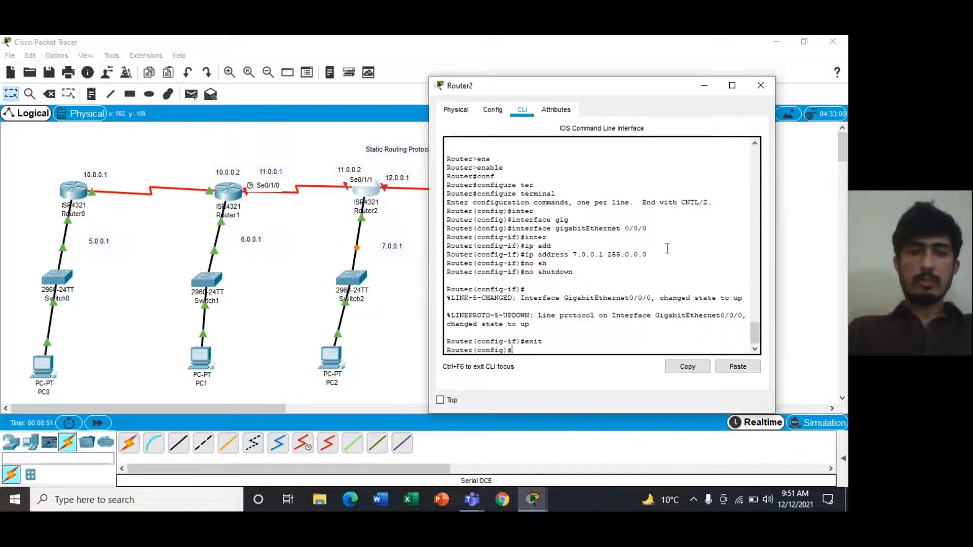
- Enter interface configuration for serial 0/1/1 on Router2
type("in")
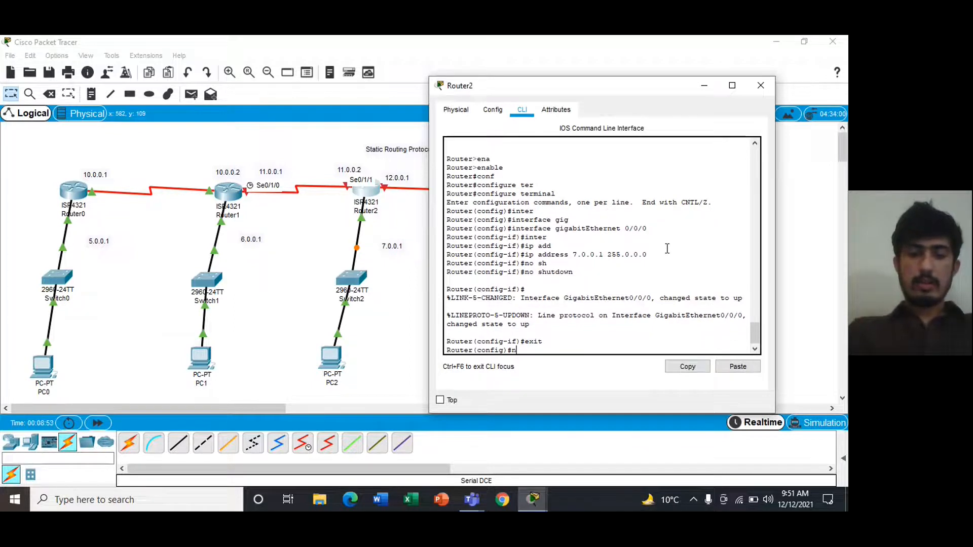
type("ter")
key("Tab")
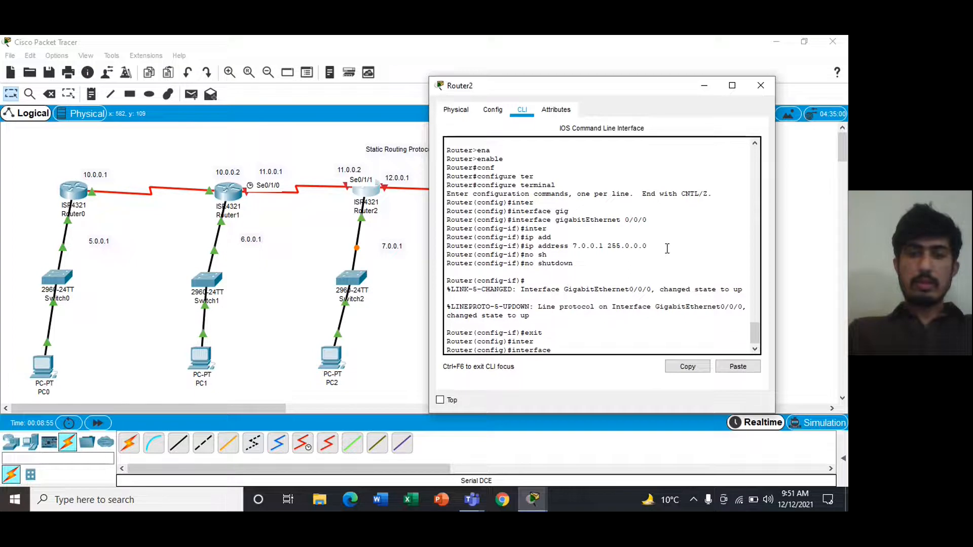
type("ser")
key("Tab")
type("0/1/1")
key("Return")
- Assign IP address 11.0.0.2 with mask 255.0.0.0 to Router2's interface serial 0/1/1
type("ip add")
key("Tab")
type("11.0.0.2 255.0")
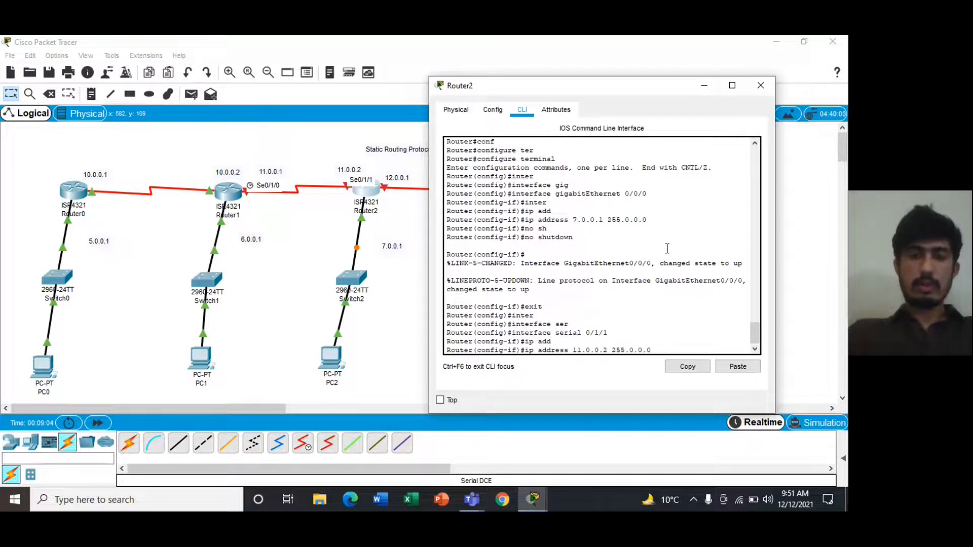
key("Return")
- Bring up Router2's serial 0/1/1 with no shutdown, and exit interface configuration mode
type("no sh")
key("Tab")
key("Return")
type("exit")
key("Return")
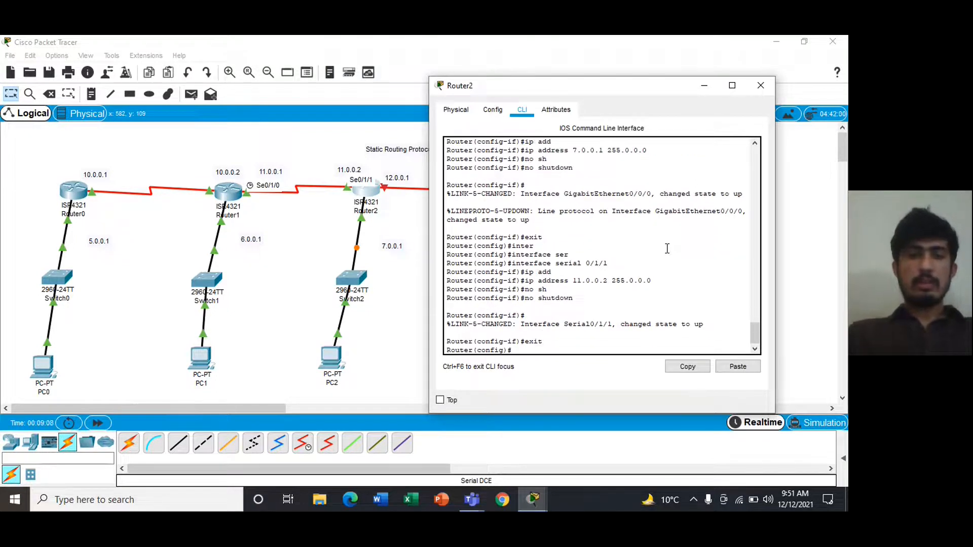
- Identify Router2's port on the link to Router3 in the topology, and enter interface configuration for serial 0/1/0 on Router2
left_click(760, 86)
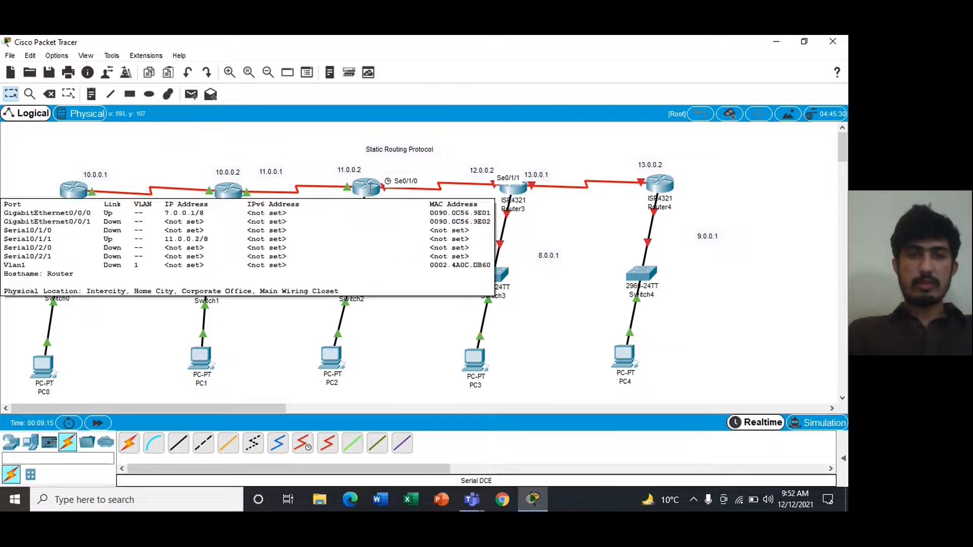
left_click(368, 187)
type("in t")
key("BackSpace")
key("BackSpace")
key("BackSpace")
type("nter")
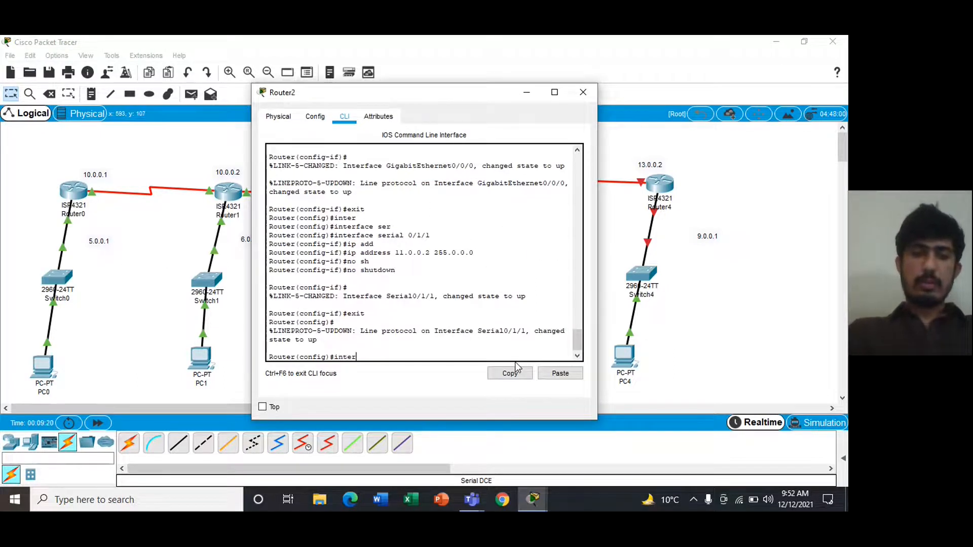
key("Tab")
type("ser")
key("Tab")
type("0/1/0")
key("Return")
- Assign IP address 12.0.0.1 with mask 255.0.0.0 to Router2's interface serial 0/1/0
type("ip add")
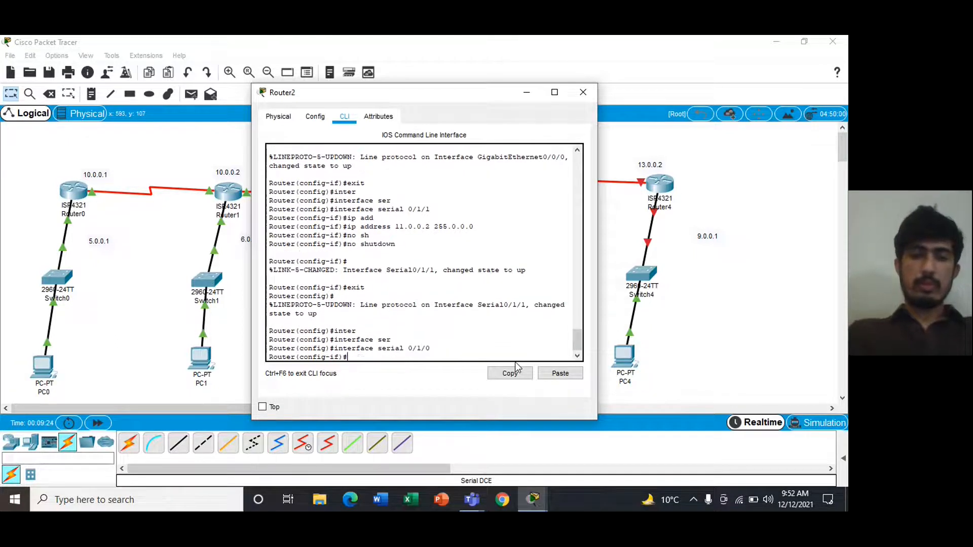
key("Tab")
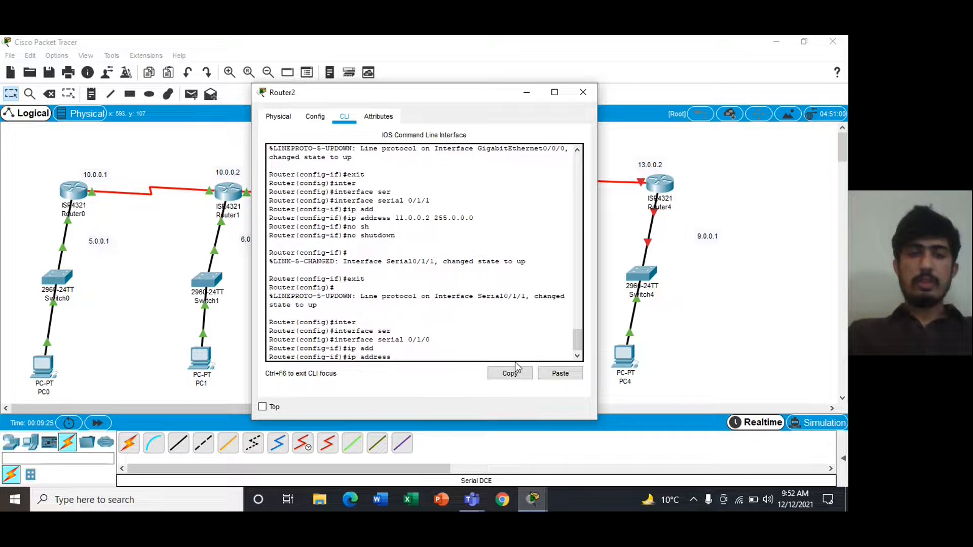
left_click_drag(407, 95, 451, 70)
type("2.0.0.1 2")
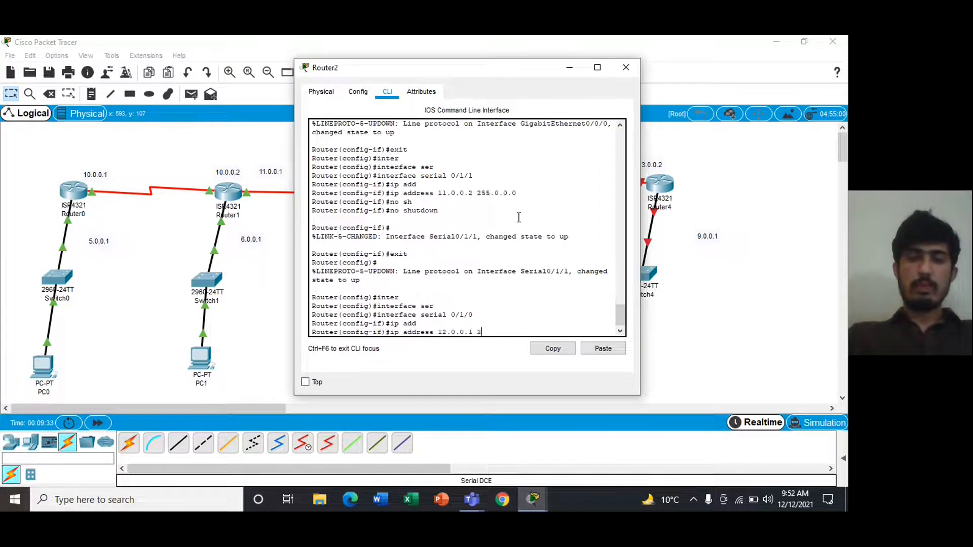
type("55.0.0.0")
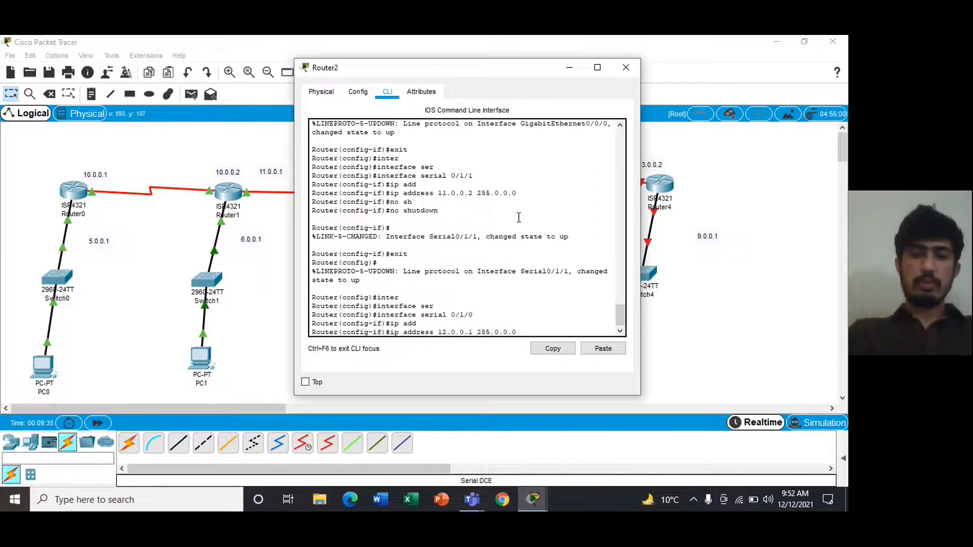
key("Return")
- Bring up Router2's serial 0/1/0 with no shutdown, exit interface configuration mode, and close Router2's window
type("no shutdown")
key("Return")
type("exit")
key("Return")
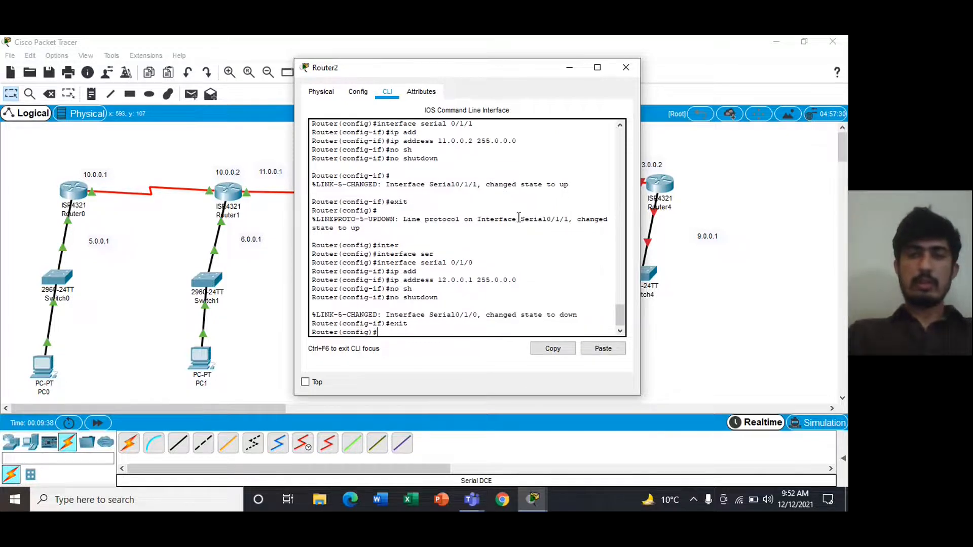
left_click(626, 66)
- Open Router3's command line and decline the initial configuration dialog with no
left_click(509, 185)
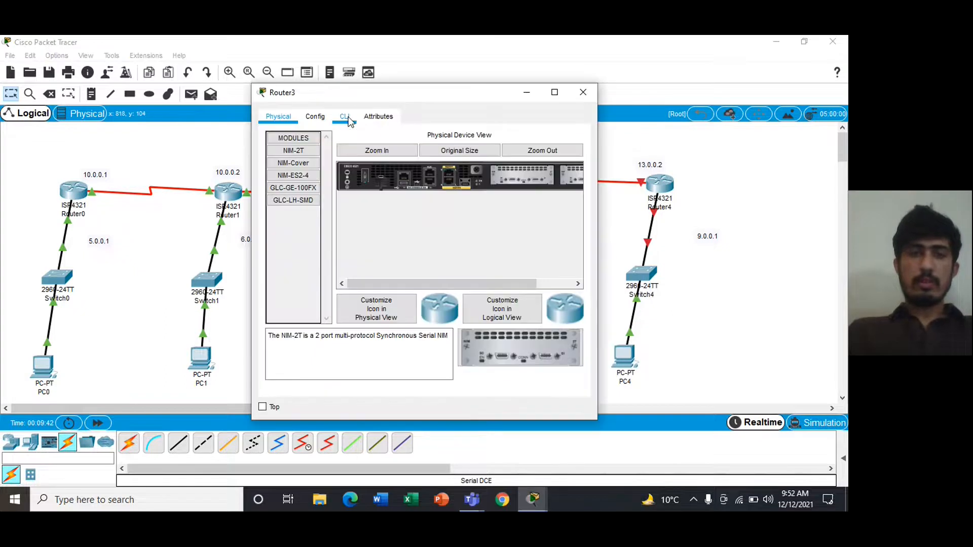
left_click(346, 118)
left_click_drag(352, 94, 470, 111)
type("no")
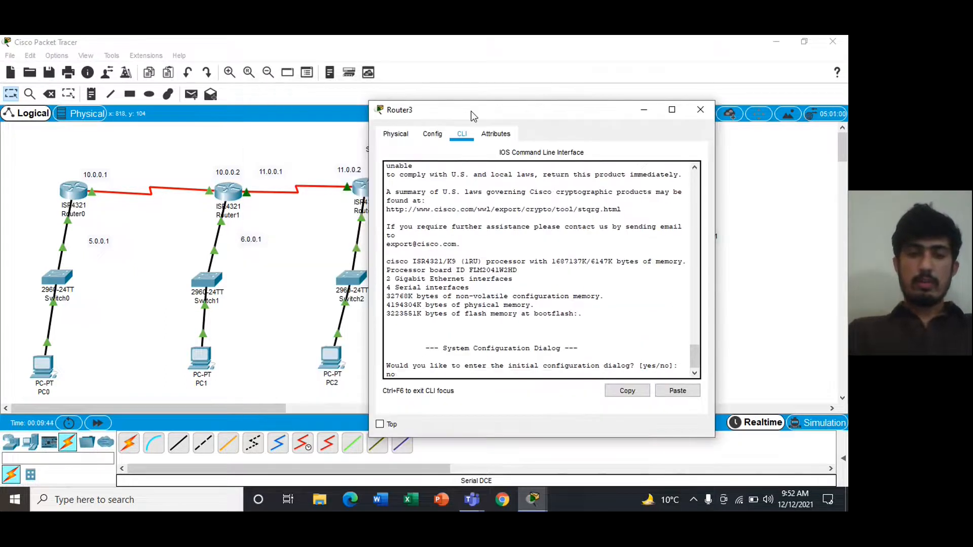
key("Return")
key("Return")
- Enter privileged mode and global configuration mode on Router3 with enable and configure terminal
type("ena")
key("Tab")
key("Return")
type("configure t")
key("Tab")
type("ter")
key("Tab")
key("Return")
- Enter interface configuration for gigabitEthernet 0/0/0 on Router3
type("inter")
key("Tab")
type("gig")
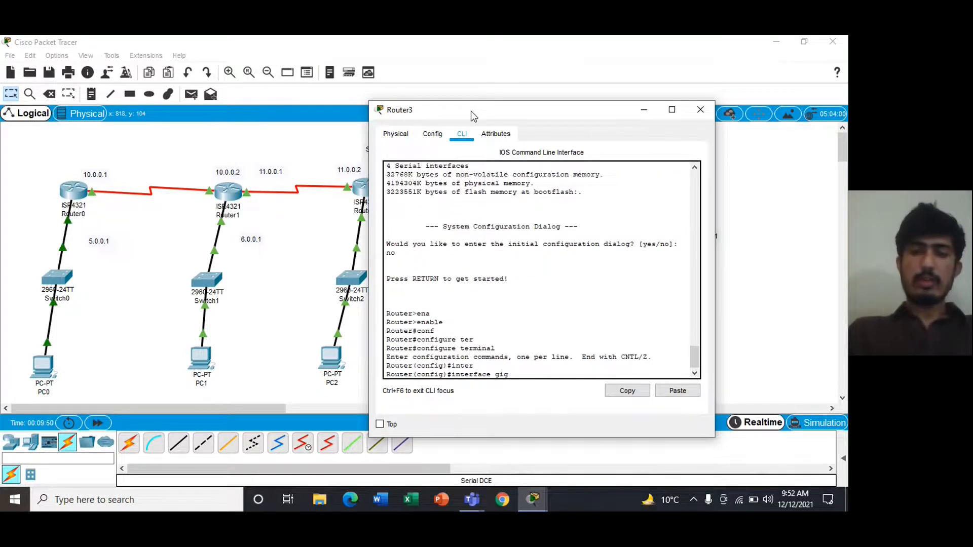
key("Tab")
type("0/0./")
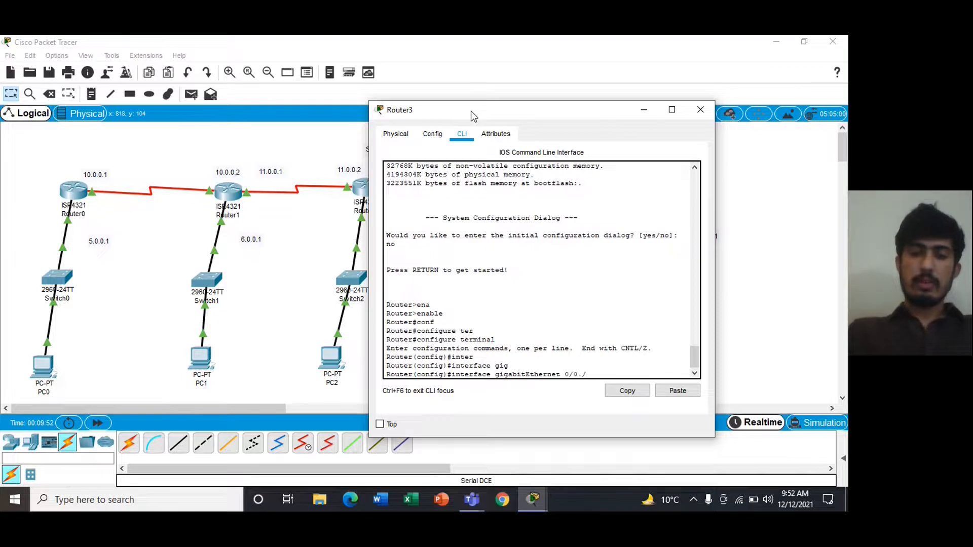
key("BackSpace")
key("BackSpace")
type("/0")
key("Return")
- Assign IP address 8.0.0.1 with mask 255.0.0.0 to Router3's interface gigabitEthernet 0/0/0
type("ip add")
key("Tab")
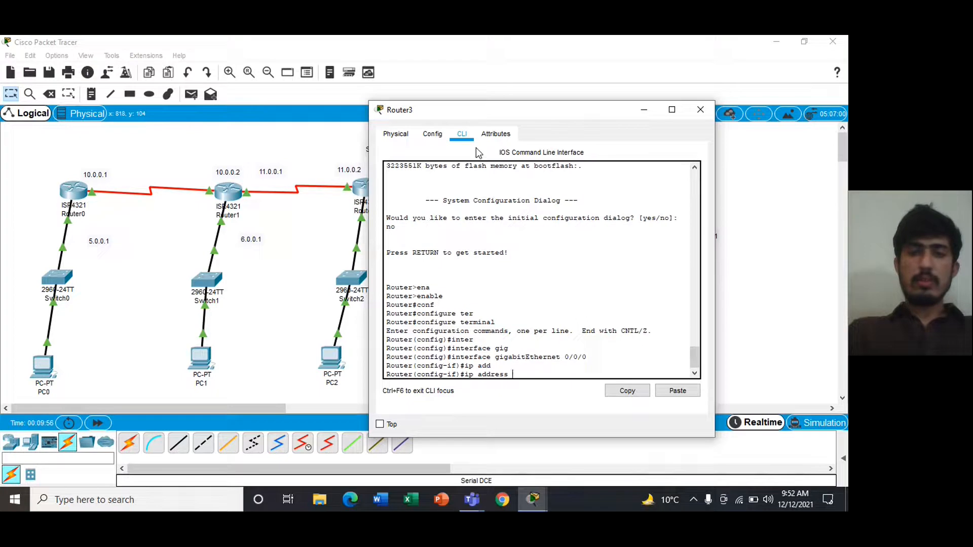
left_click_drag(500, 117, 367, 69)
type("8.")
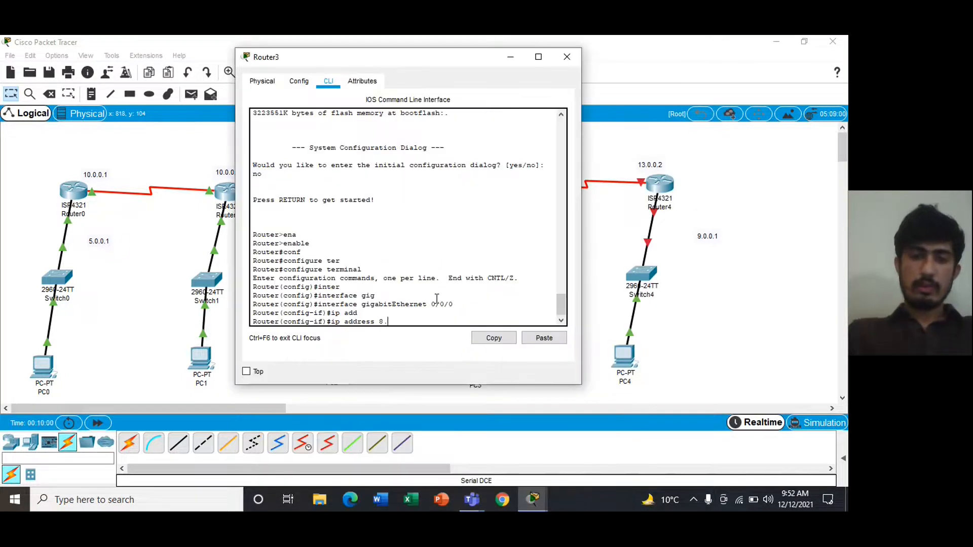
type("0.0.1 255.,")
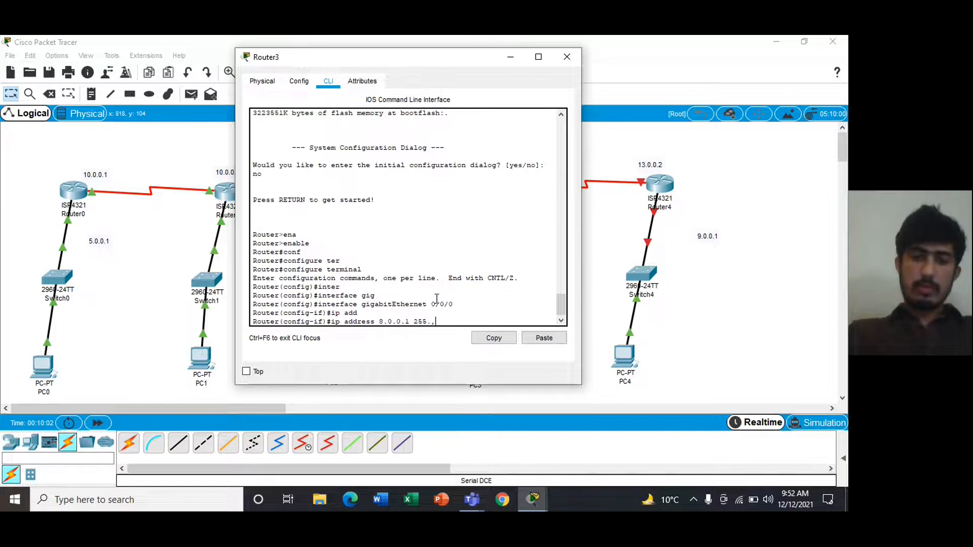
type("0.0.0")
key("Return")
- Bring up Router3's gigabitEthernet 0/0/0 with no shutdown, and exit interface configuration mode
type("no")
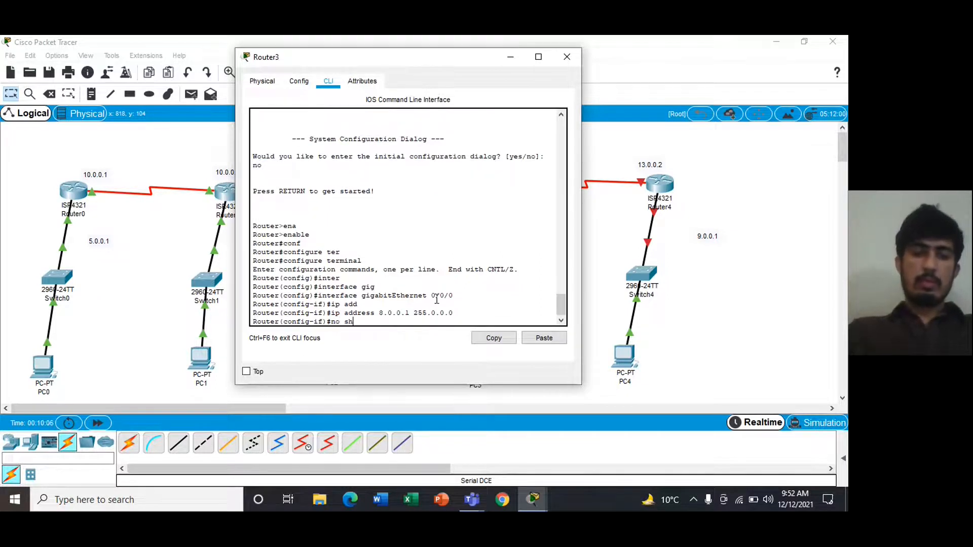
type(" sh")
key("Tab")
key("Return")
type("ex")
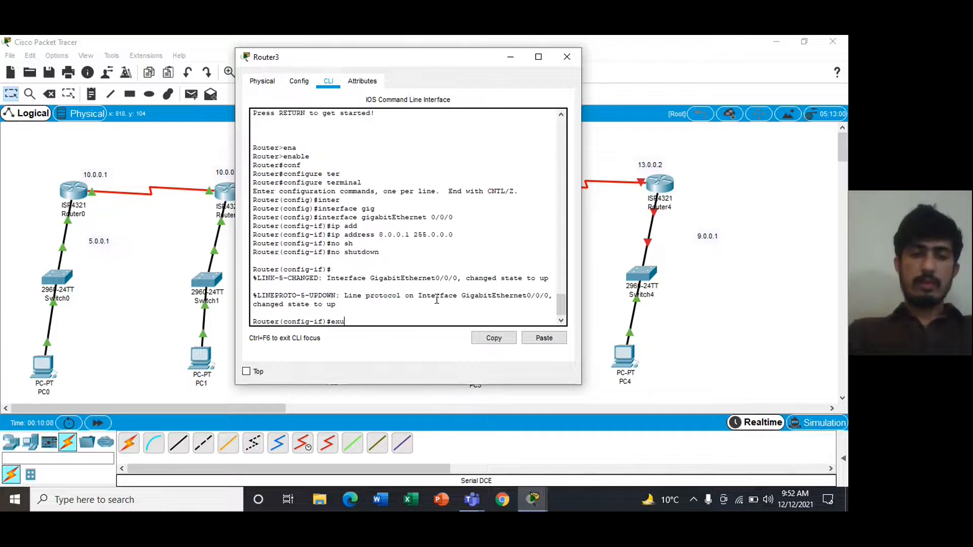
type("it")
key("Return")
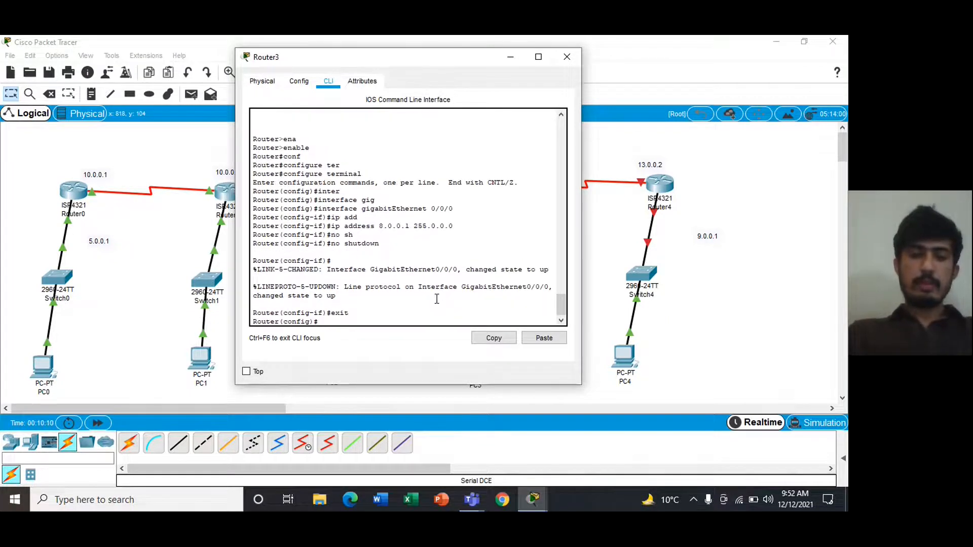
- Check Router3's serial port facing Router2 in the topology and enter interface configuration for serial 0/1/1
type("ip")
key("BackSpace")
key("BackSpace")
type("in")
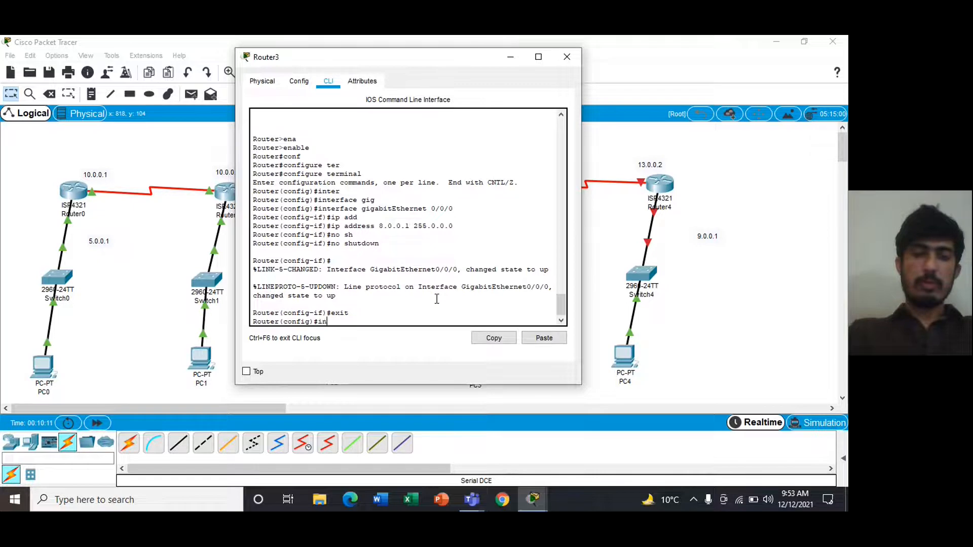
type("ter")
key("Tab")
type("ser")
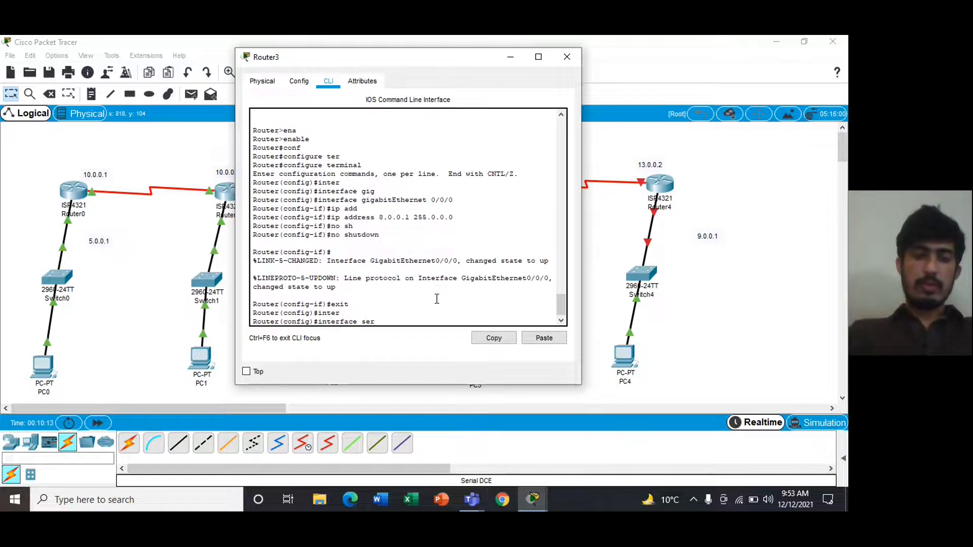
key("Tab")
left_click(510, 60)
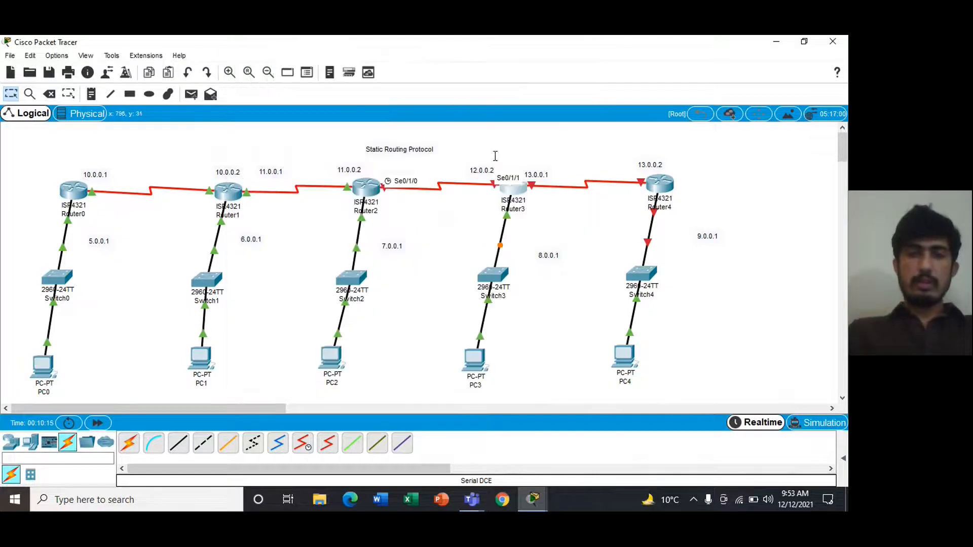
mouse_move(533, 499)
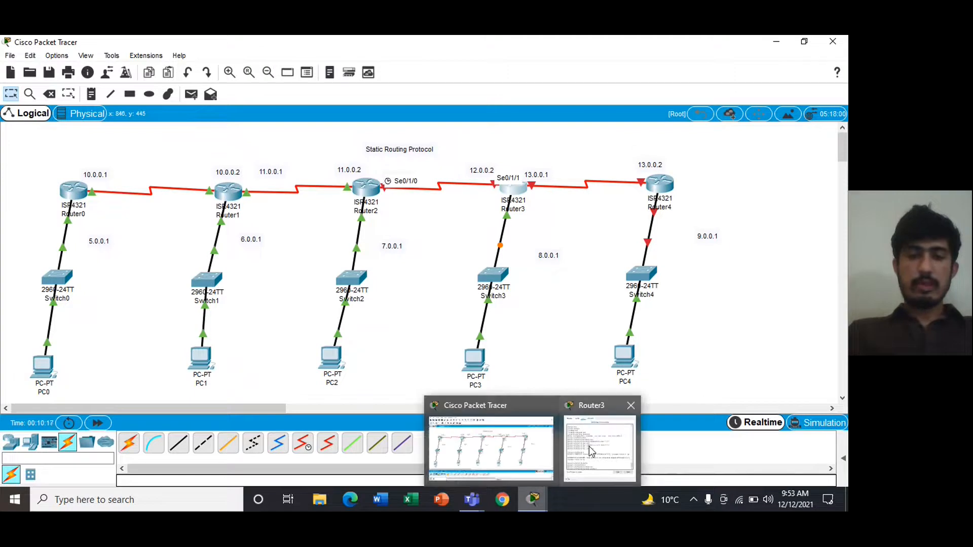
left_click(590, 451)
type("0/1/1")
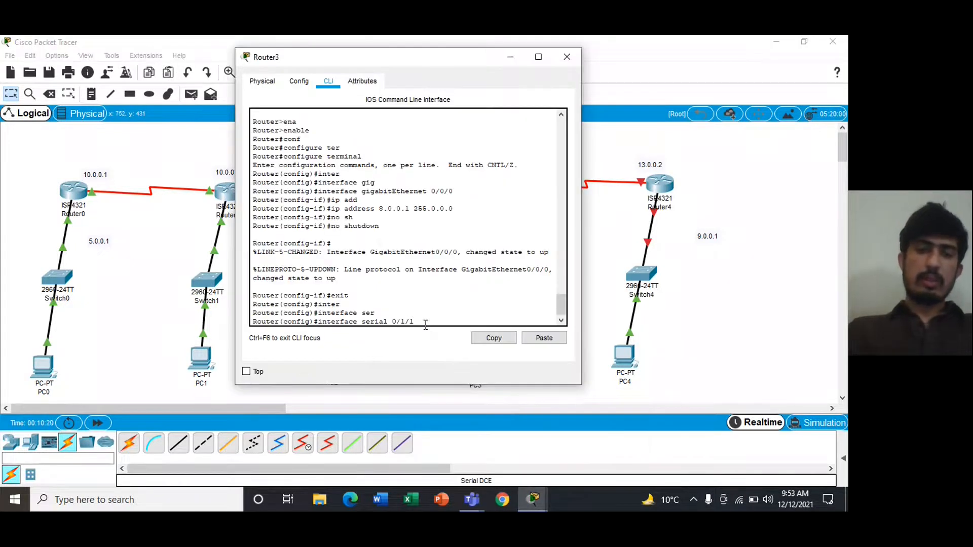
key("Return")
- Assign IP address 12.0.0.2 with mask 255.0.0.0 to Router3's interface serial 0/1/1
type("ip add")
key("Tab")
type("11")
key("BackSpace")
type(".0.2 255.0.0.0")
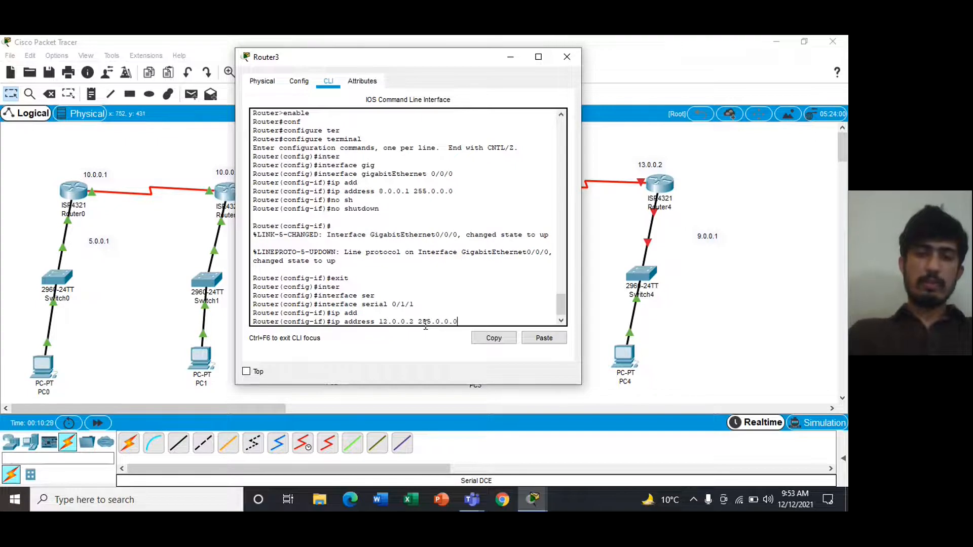
key("Return")
- Bring up Router3's serial 0/1/1 with no shutdown, and exit interface configuration mode
type("no sh")
key("Tab")
key("Return")
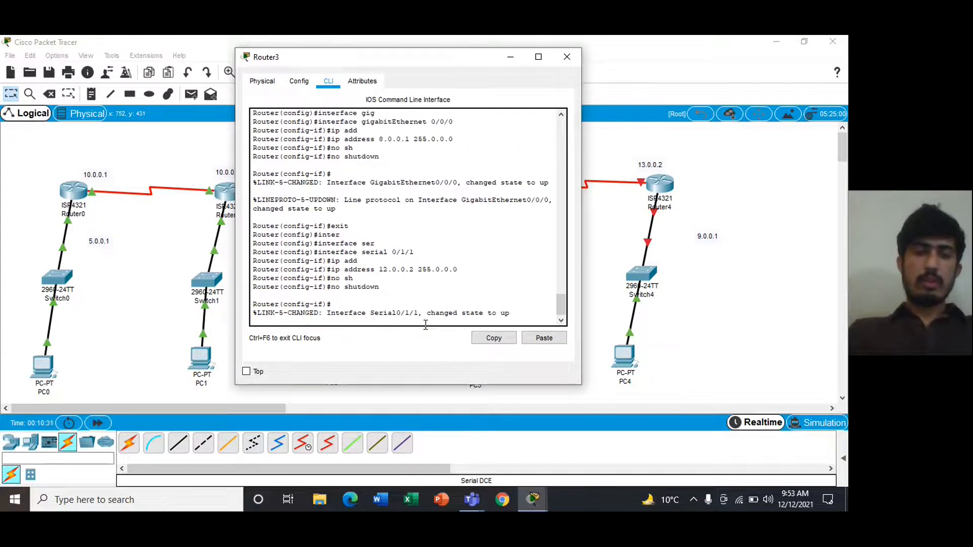
type("exit")
key("Return")
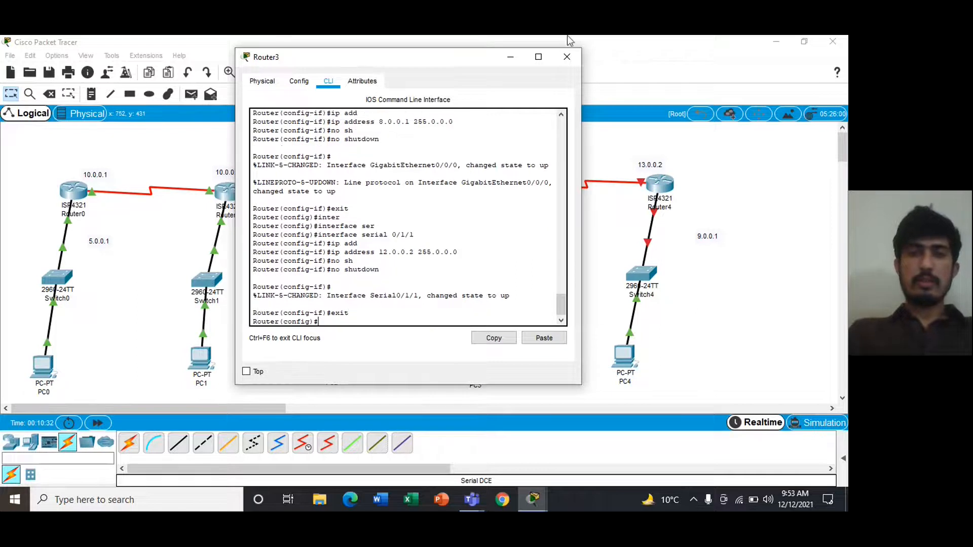
- Check Router3's port on the link to Router4 and enter interface configuration for serial 0/2/0 on Router3
left_click(567, 57)
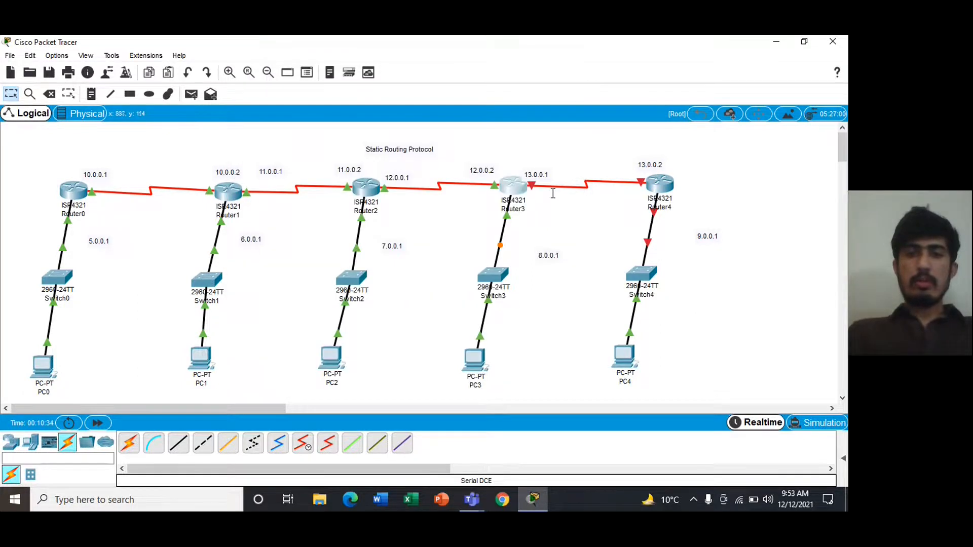
left_click(514, 187)
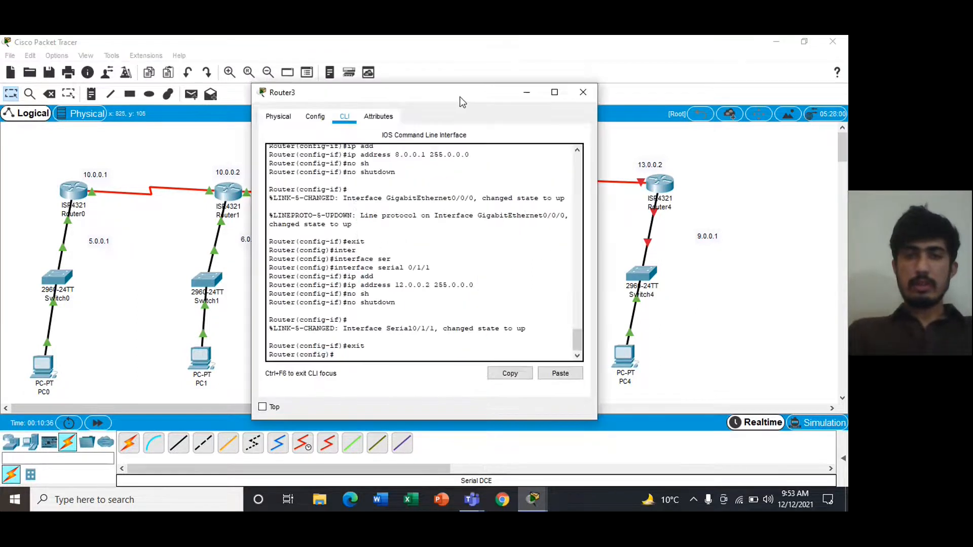
left_click_drag(456, 97, 269, 89)
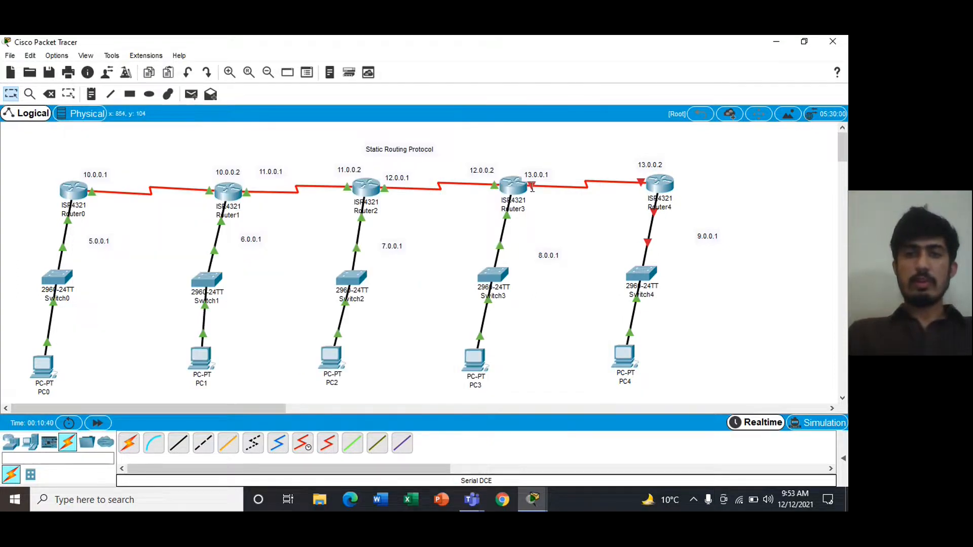
mouse_move(531, 188)
mouse_move(532, 499)
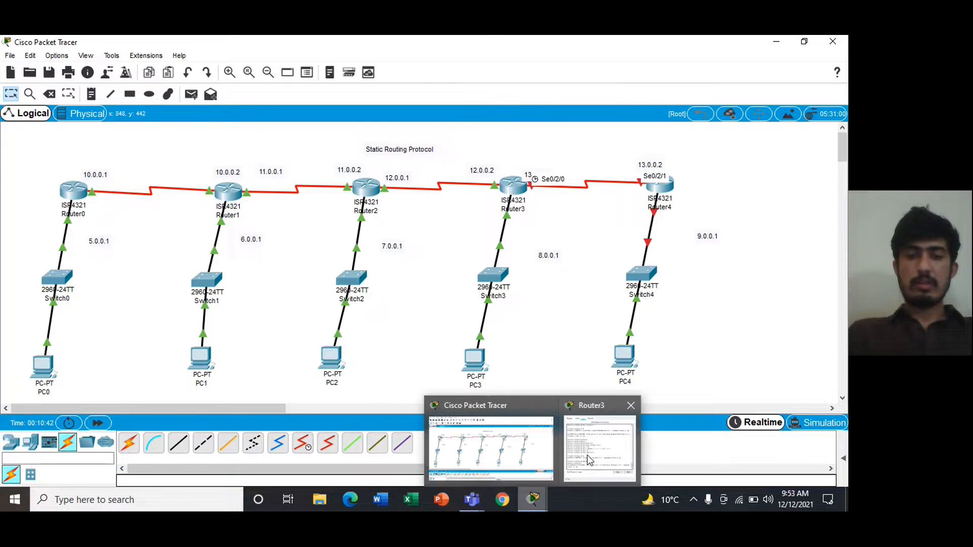
left_click(588, 459)
type("inter")
key("Tab")
type("s")
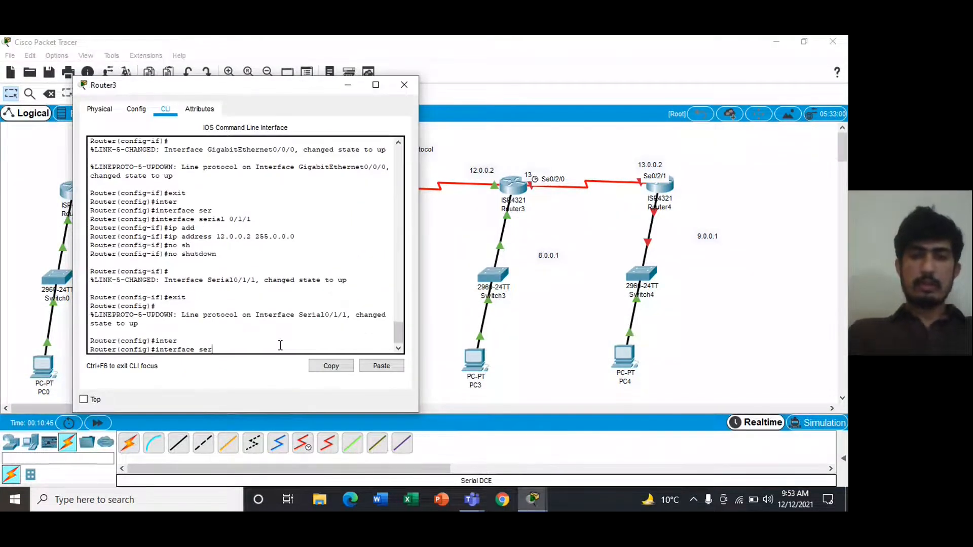
type("er")
key("Tab")
type("0/2/0")
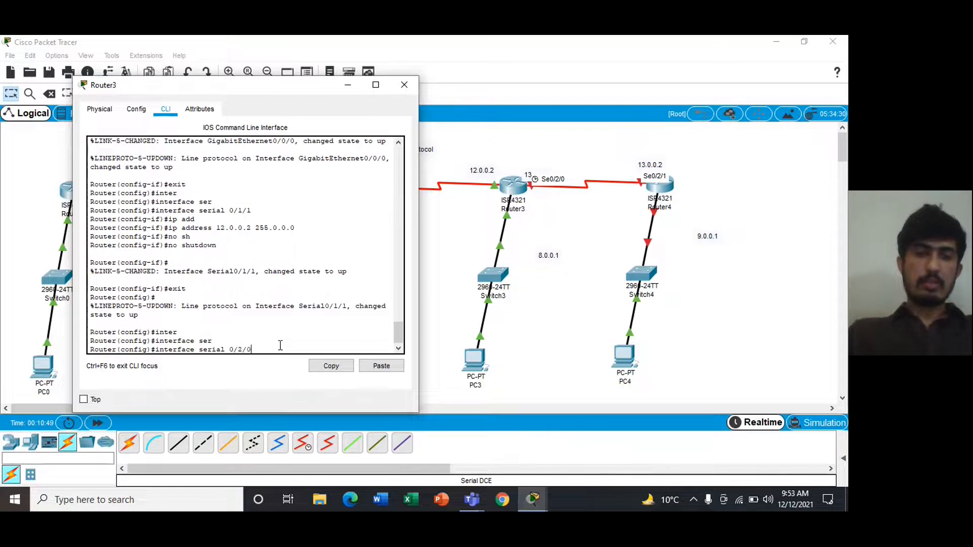
key("Return")
- Assign IP address 13.0.0.1 with mask 255.0.0.0 to Router3's interface serial 0/2/0
type("ip add")
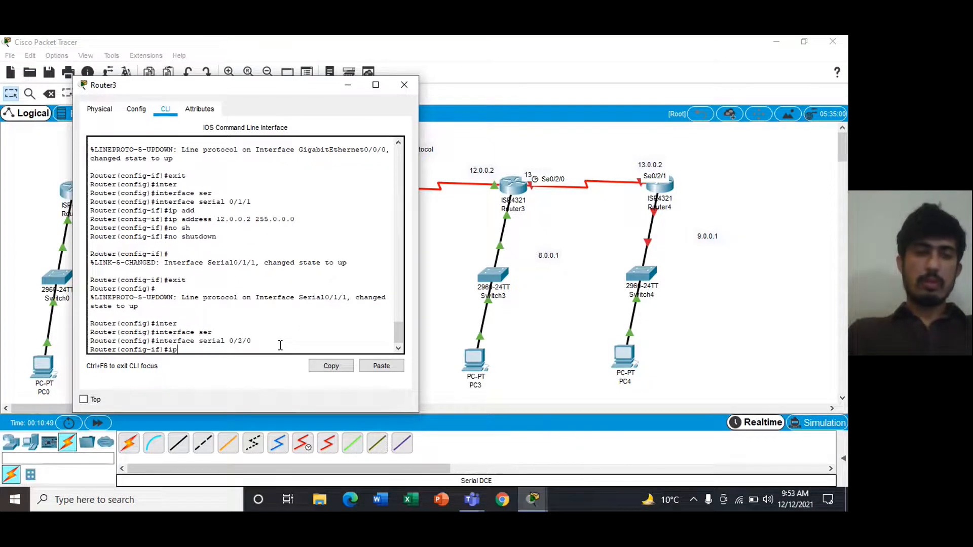
key("Tab")
type("13")
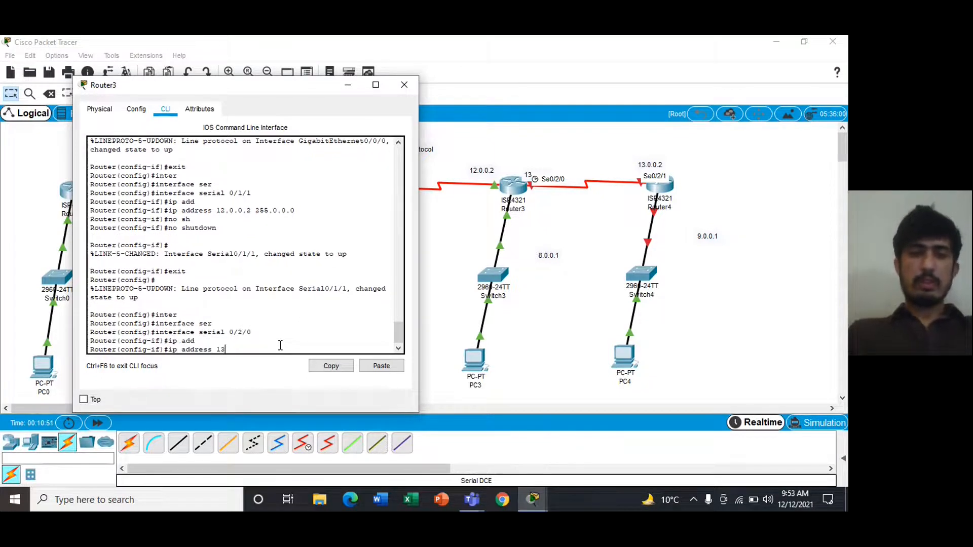
type(".0.0.1 ")
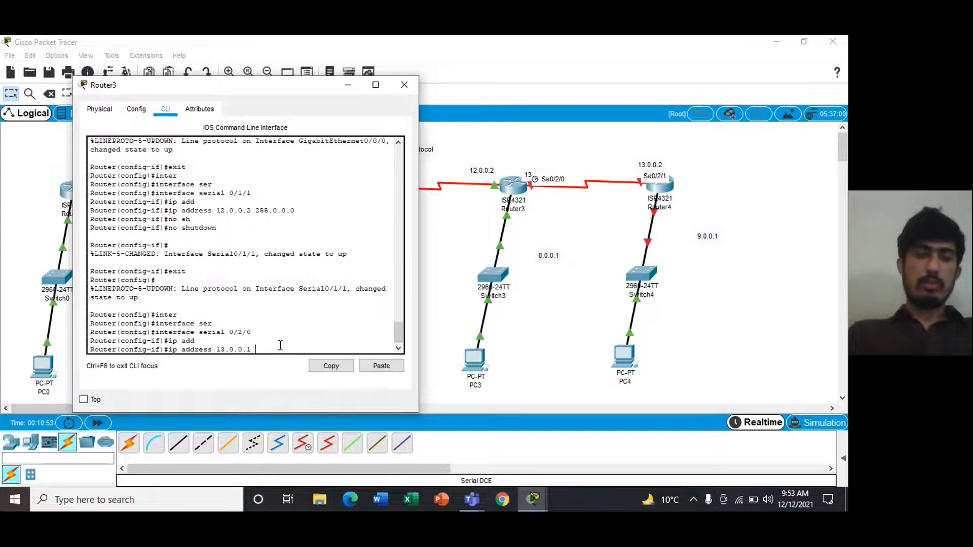
type("255.0.0.0")
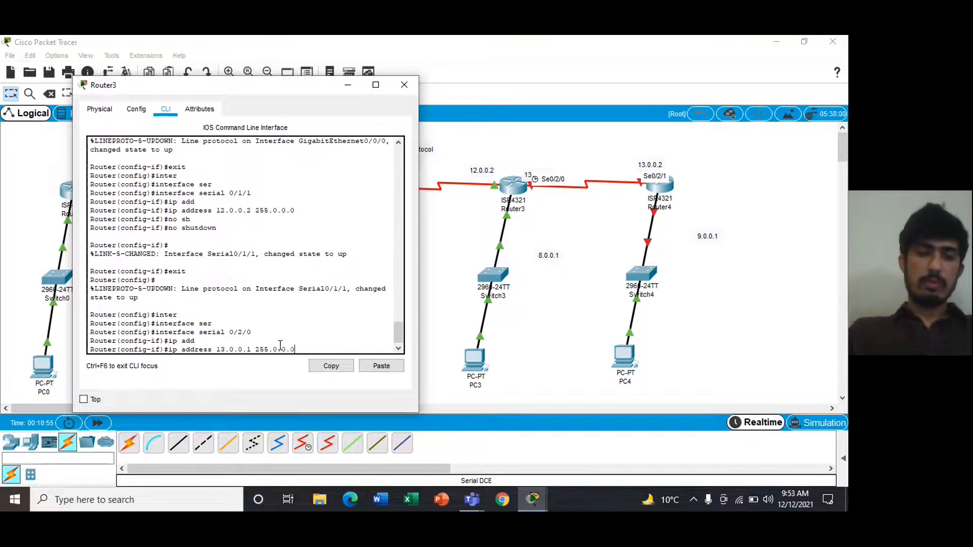
key("Return")
- Enable Router3's serial 0/2/0 with no shutdown, exit interface configuration mode and close Router3's window
type("no sh")
key("Tab")
key("Return")
type("exit")
key("Return")
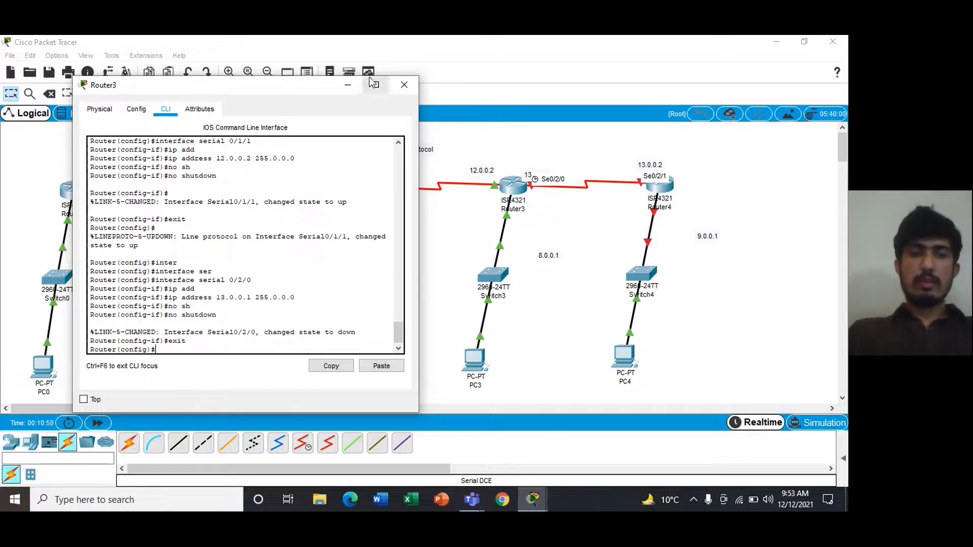
left_click(397, 86)
- Open Router4's command line and decline the initial configuration dialog with no
left_click(659, 183)
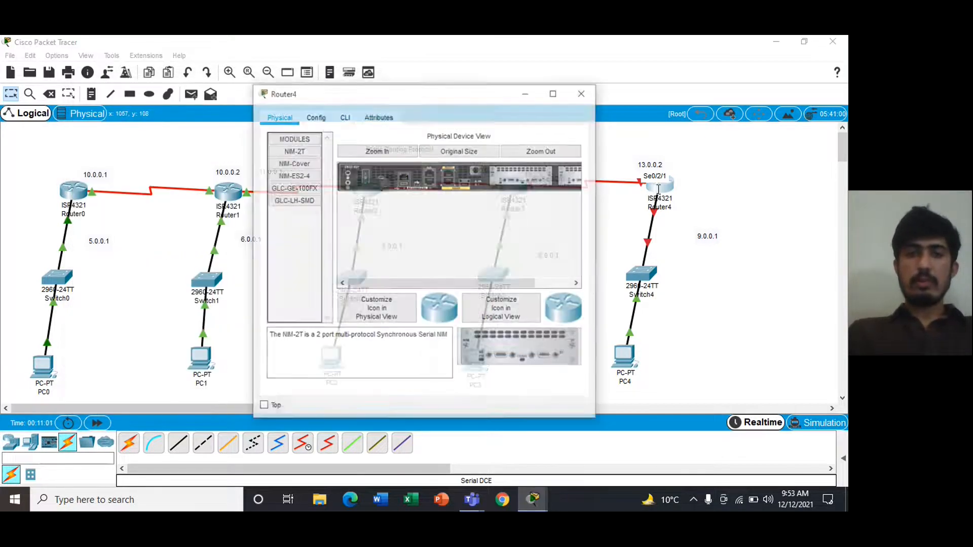
left_click(353, 118)
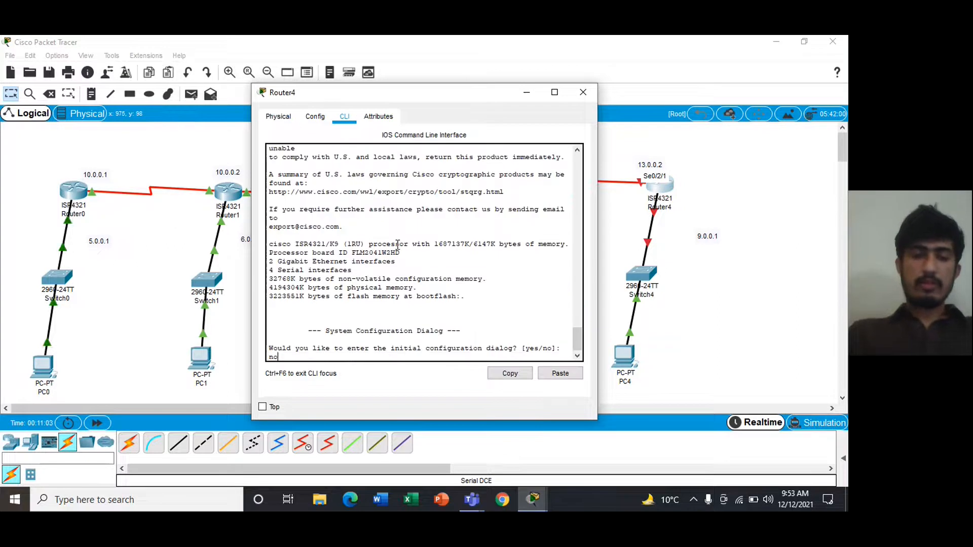
key("Return")
- Enter privileged mode and global configuration mode on Router4 with enable and configure terminal
type("enable")
key("Tab")
key("Return")
type("conf")
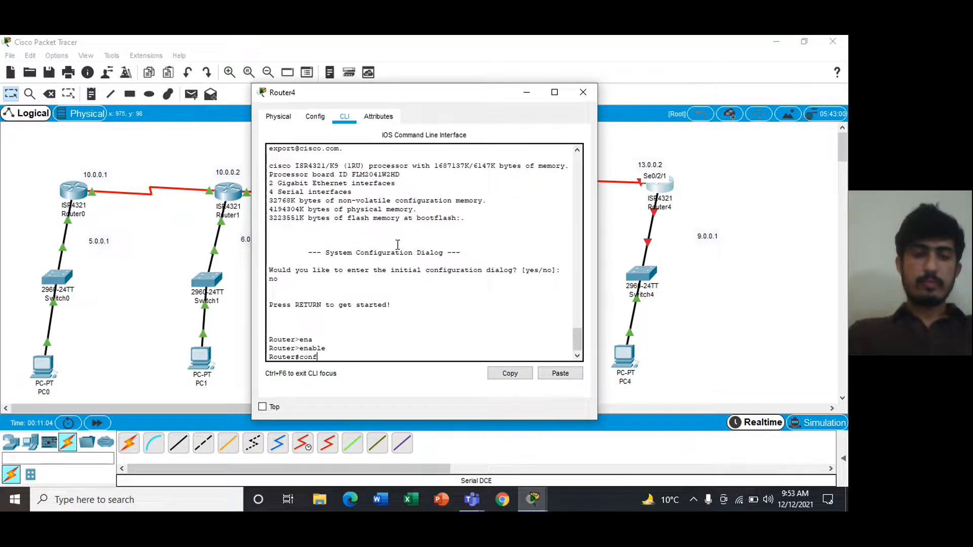
key("Tab")
type("ter")
key("Tab")
key("Return")
- Enter interface configuration for gigabitEthernet 0/0/0 on Router4
type("inter")
key("Tab")
type("gig")
key("Tab")
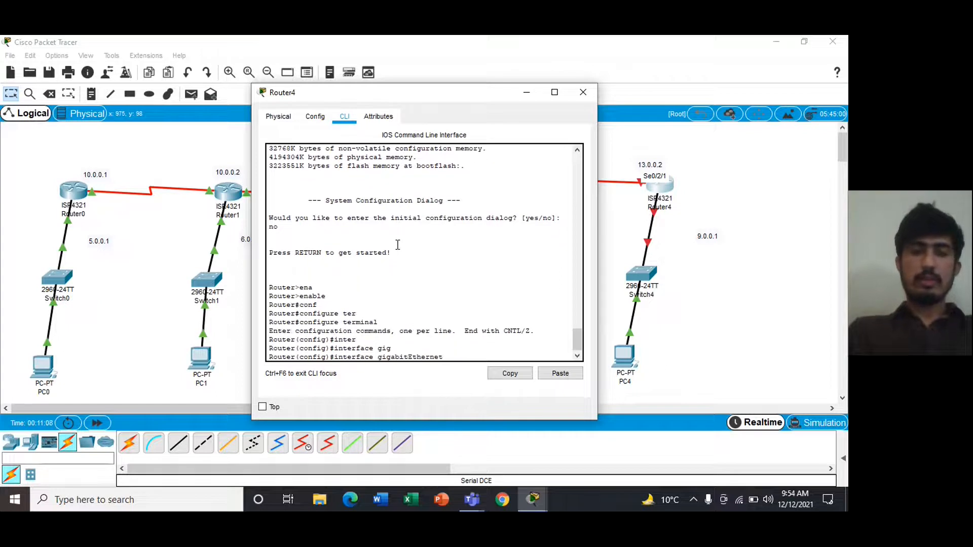
type("0/0/0")
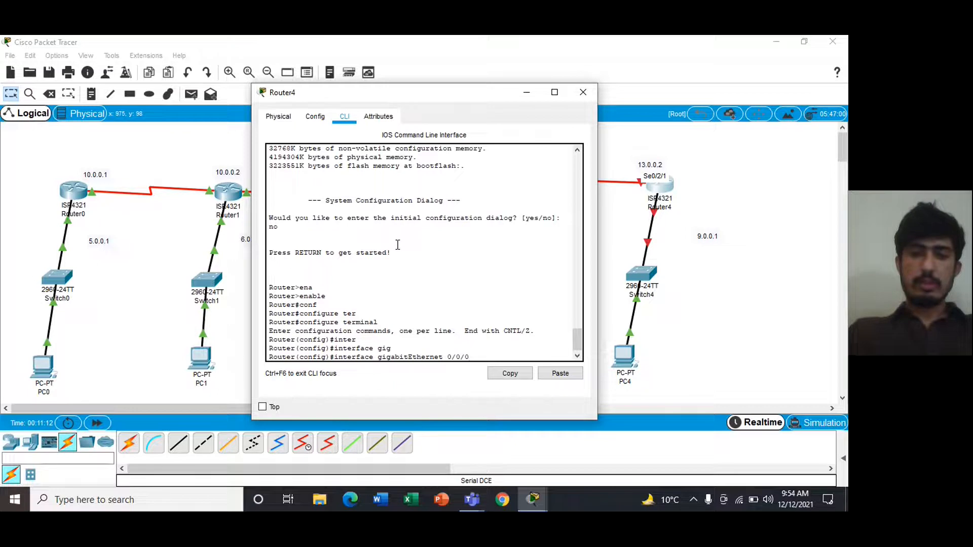
key("Return")
- Assign IP address 9.0.0.1 with mask 255.0.0.0 to Router4's interface gigabitEthernet 0/0/0
type("ip add")
key("Tab")
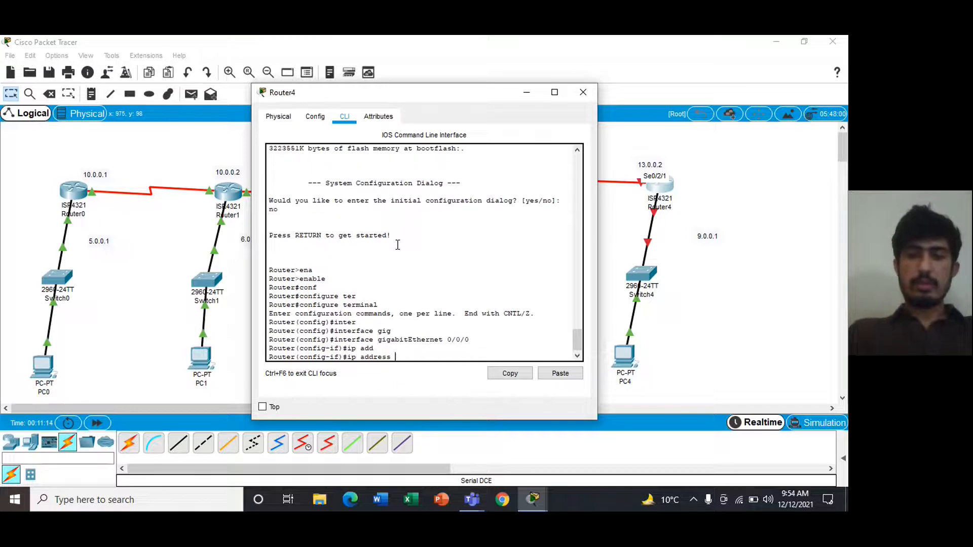
type("9.0.0.")
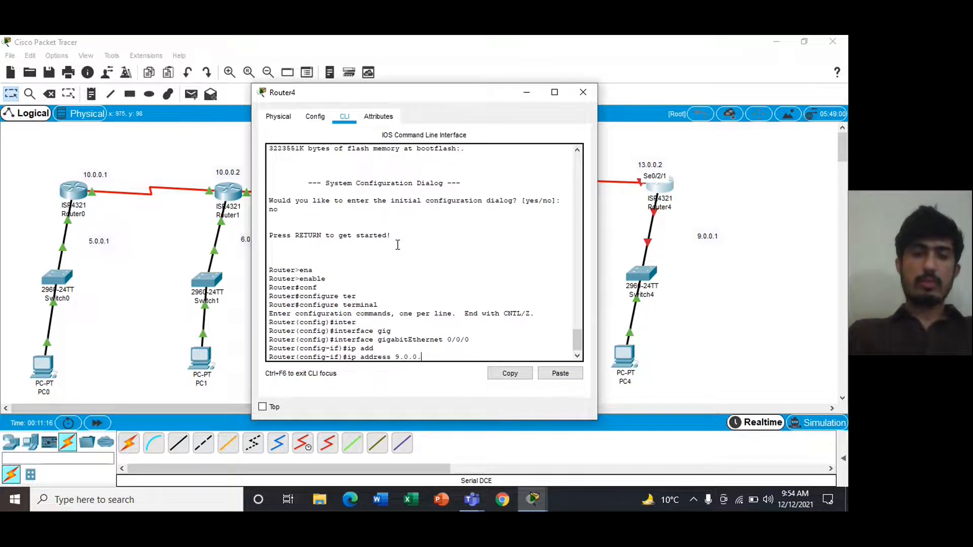
type("1 255.0.0.0")
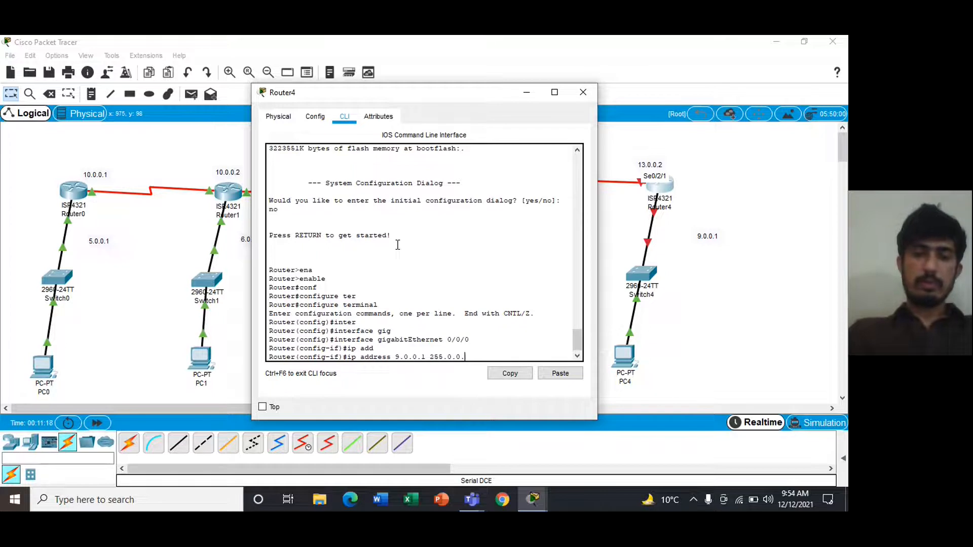
key("Return")
- Bring up Router4's gigabitEthernet 0/0/0 with no shutdown, and exit interface configuration mode
type("no shutdown")
key("Tab")
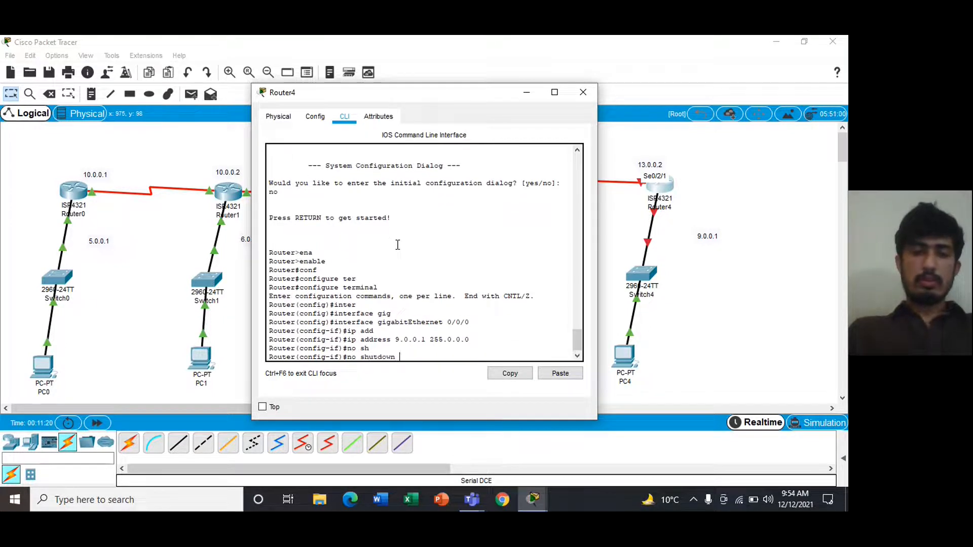
key("Return")
type("exit")
key("Return")
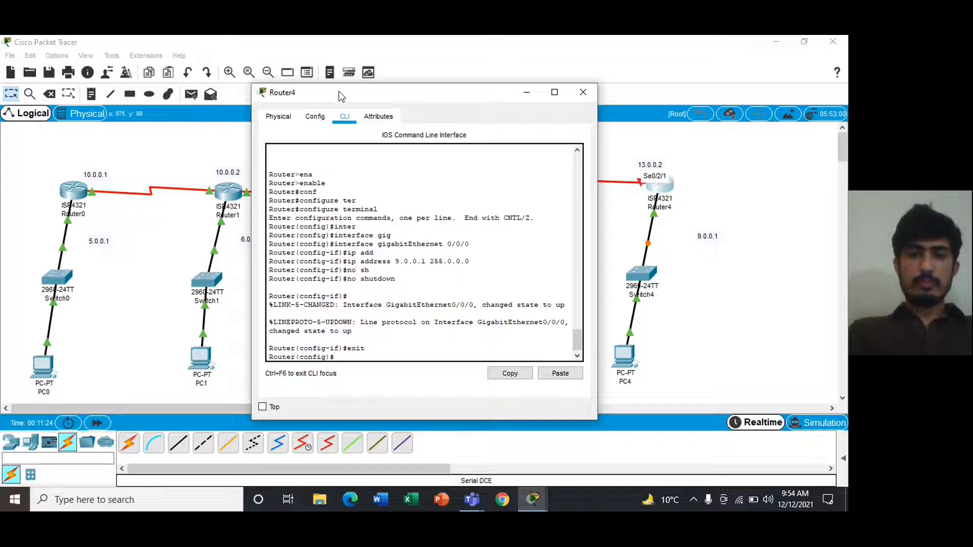
- Check Router4's serial port in the topology and enter interface configuration for serial 0/2/1 on Router4
left_click_drag(341, 96, 220, 64)
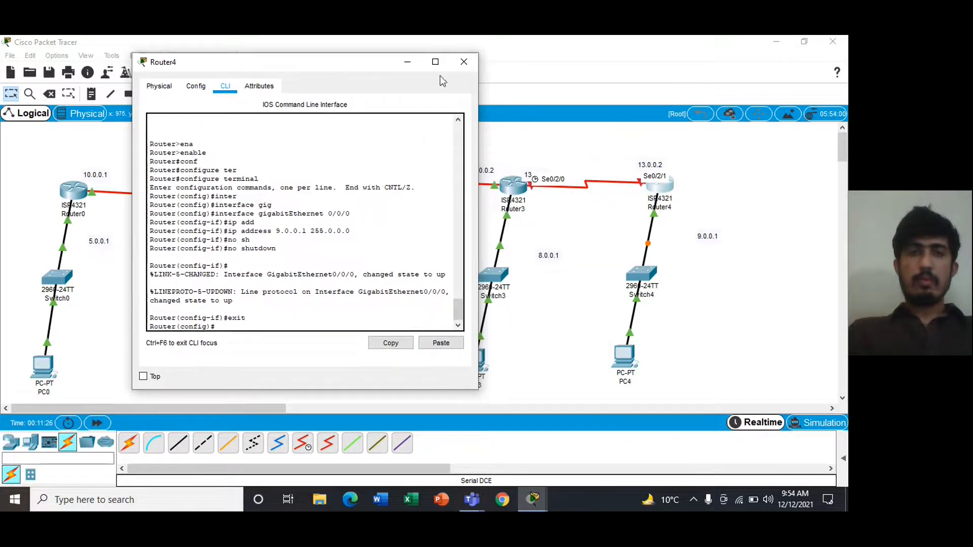
left_click(465, 65)
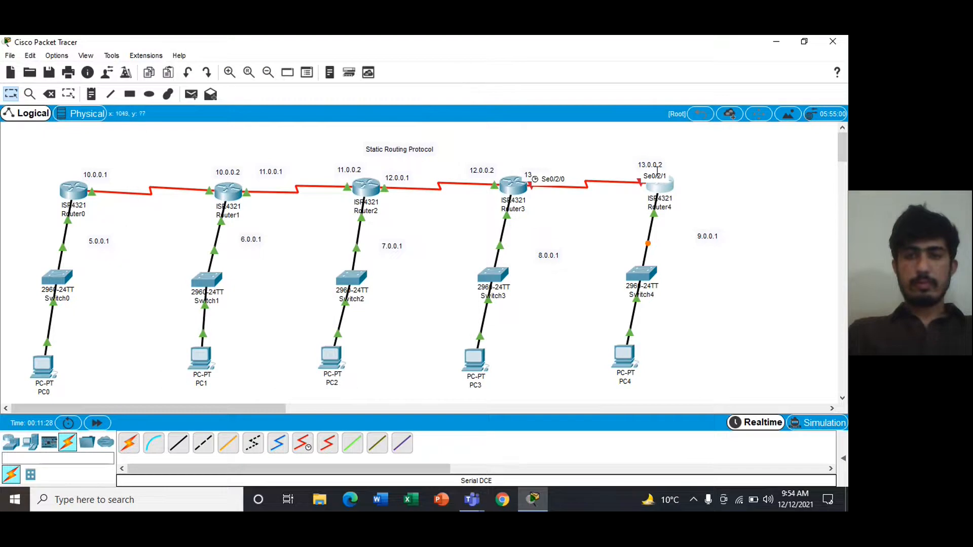
left_click(658, 186)
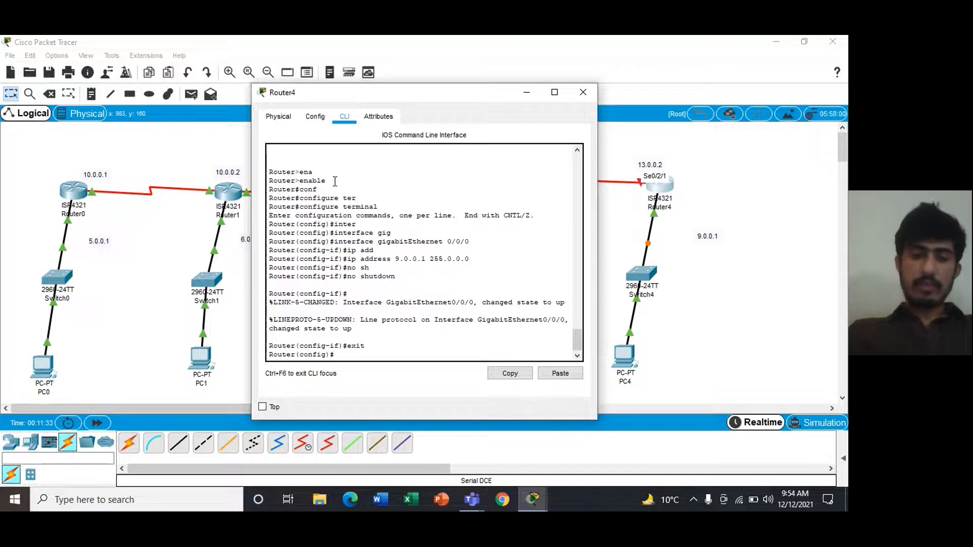
type("er")
key("Tab")
type("ser")
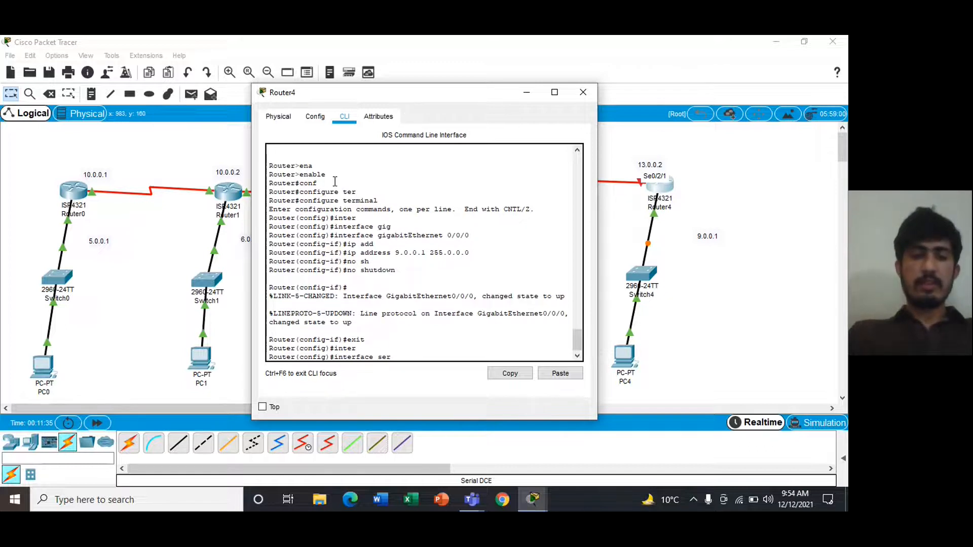
key("Tab")
type("0")
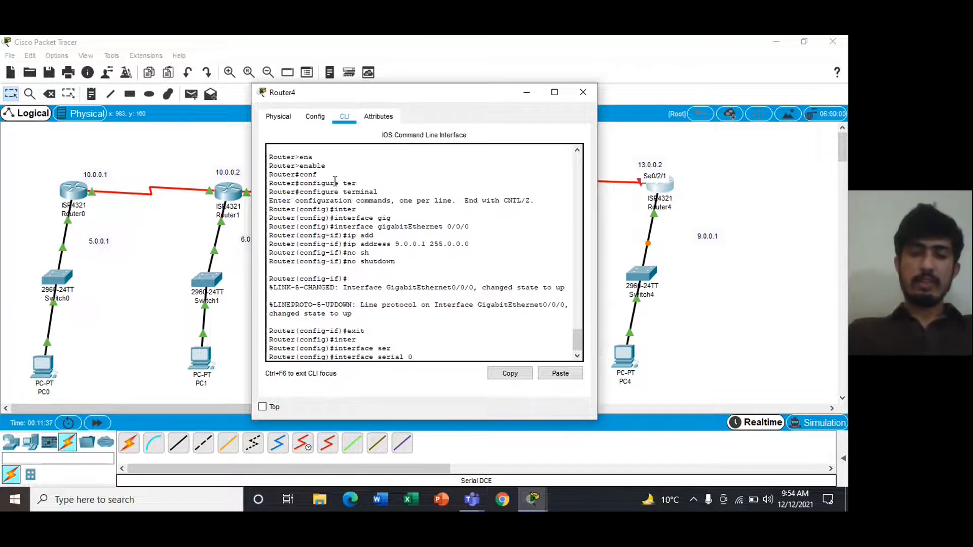
type("/2/1")
key("Return")
- Assign IP address 13.0.0.2 with mask 255.0.0.0 to Router4's interface serial 0/2/1
type("ip add")
key("Tab")
type("13.0.0.2 255.0.0.0")
key("Return")
- Bring up Router4's serial 0/2/1 with no shutdown, exit interface configuration mode, and close the router's window
type("no s")
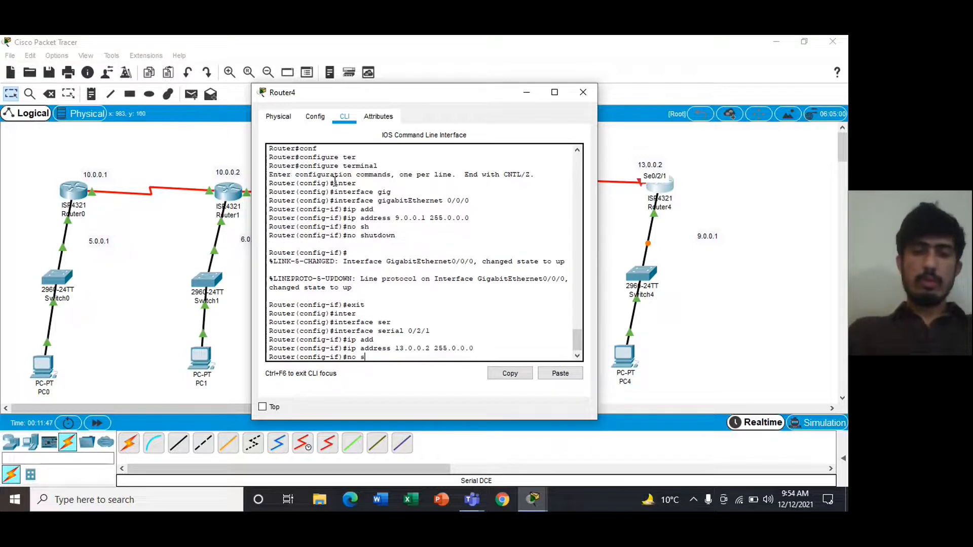
type("h")
key("Tab")
key("Return")
type("exit")
key("Return")
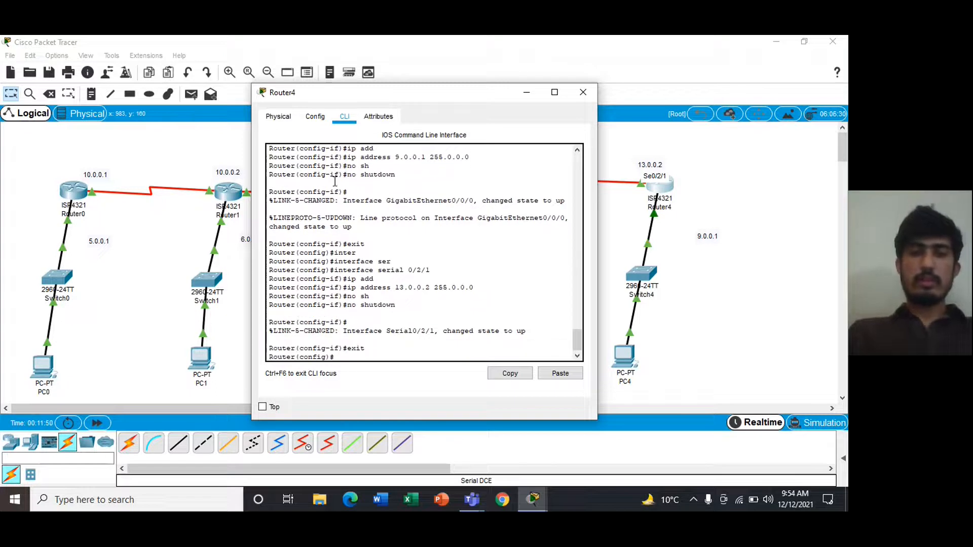
left_click(582, 93)
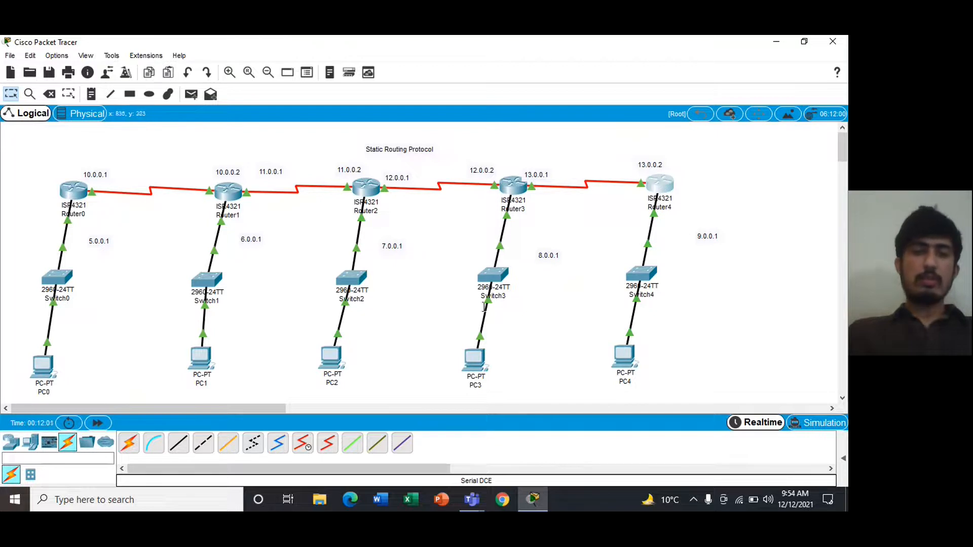
- Create a DHCP pool on Router0 from global configuration mode, naming it with the person's first name
left_click(73, 192)
key("Return")
type("ip dh")
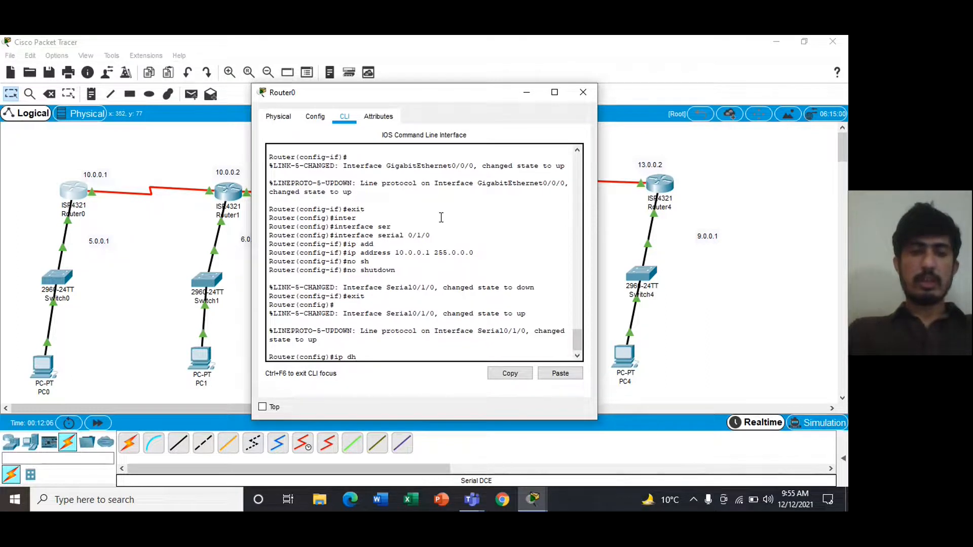
key("Tab")
type("pool Aimal")
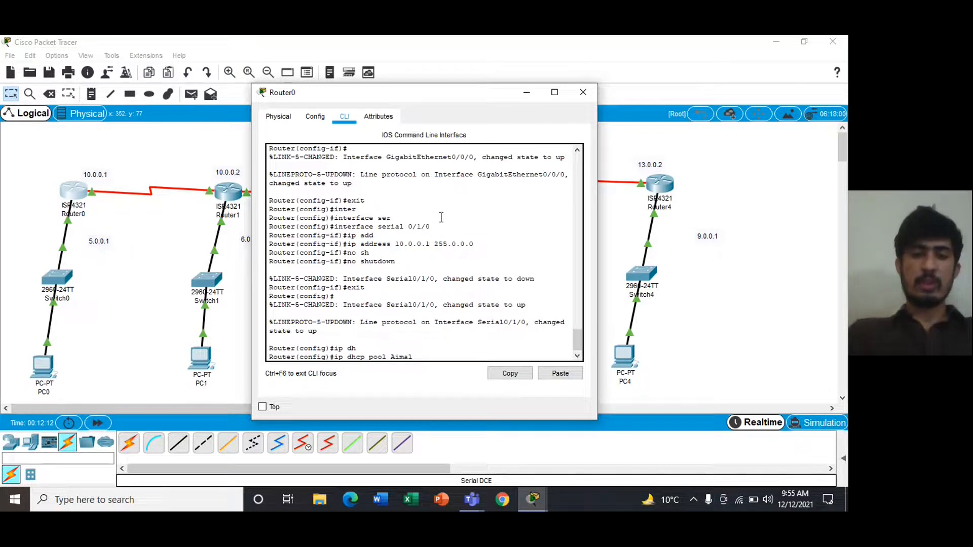
key("Return")
- Set the default router of Router0's DHCP pool to 5.0.0.1
type("def")
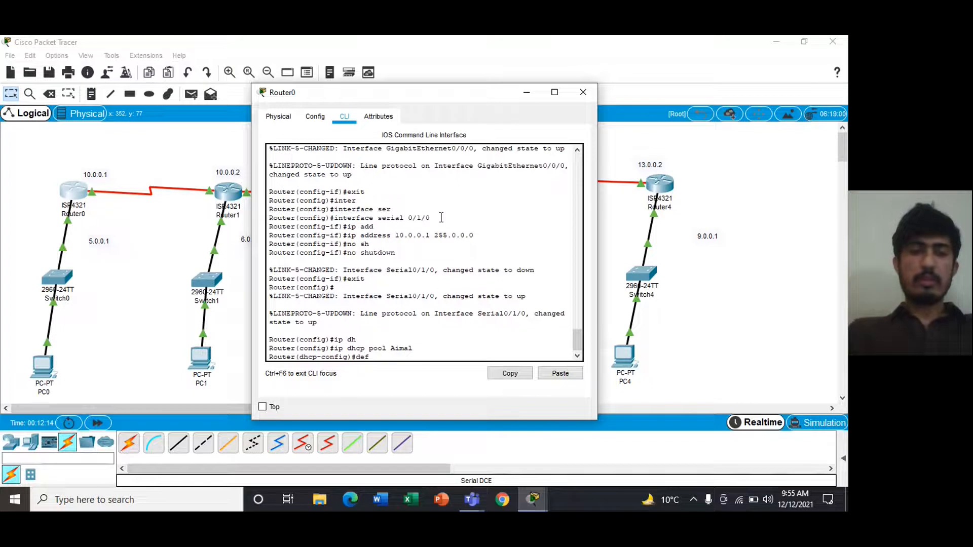
key("Tab")
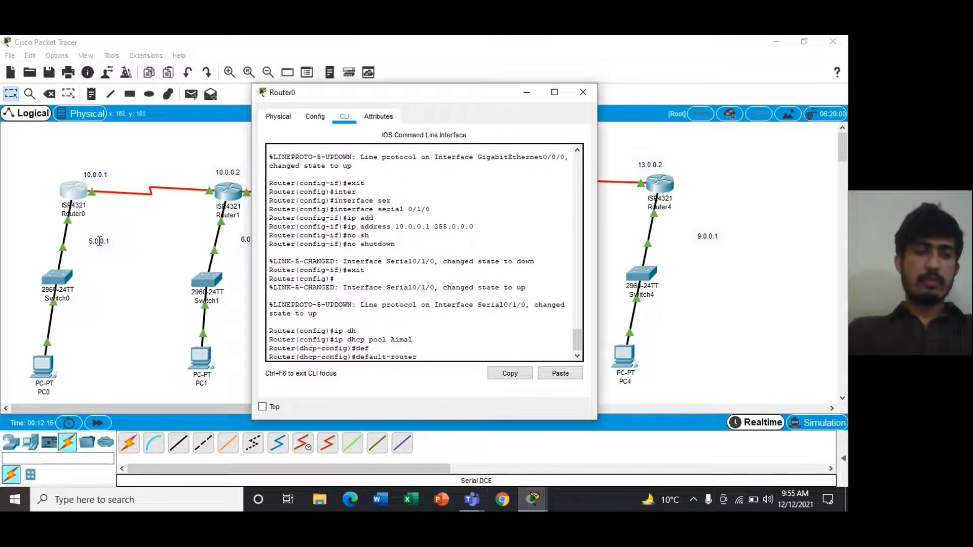
type("5.0.0.1")
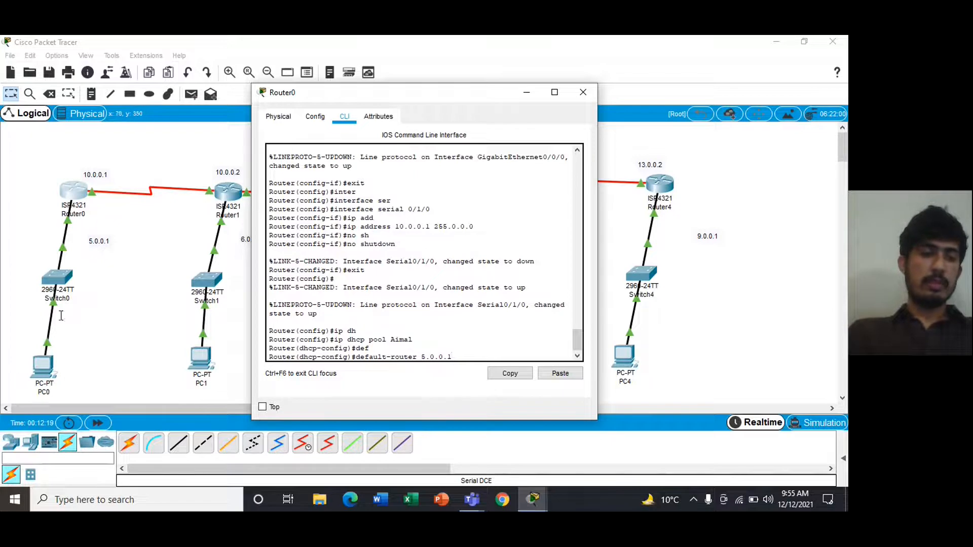
key("Return")
- Set Router0's DHCP pool network to 5.0.0.0 with mask 255.0.0.0, then exit DHCP configuration and close the router's window
type("net")
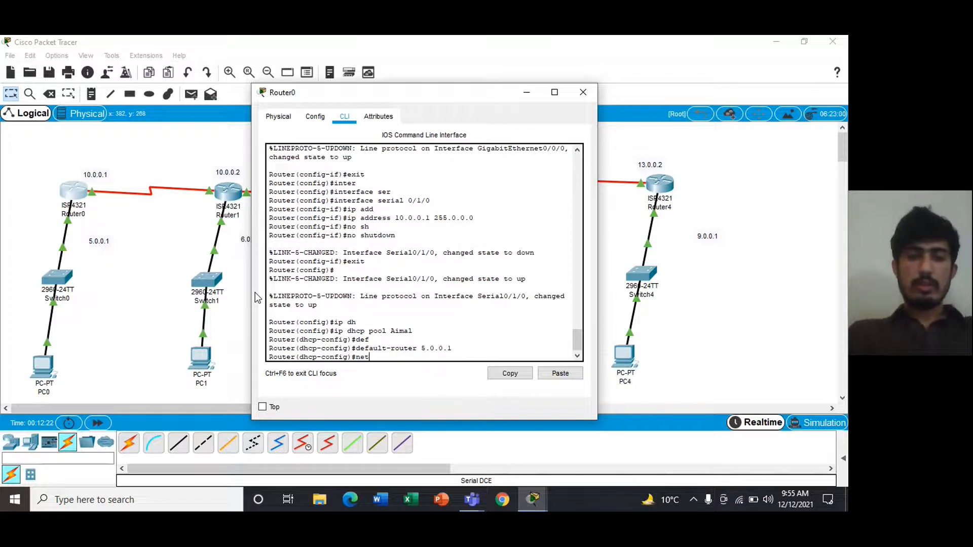
key("Tab")
type("5.0.0.0")
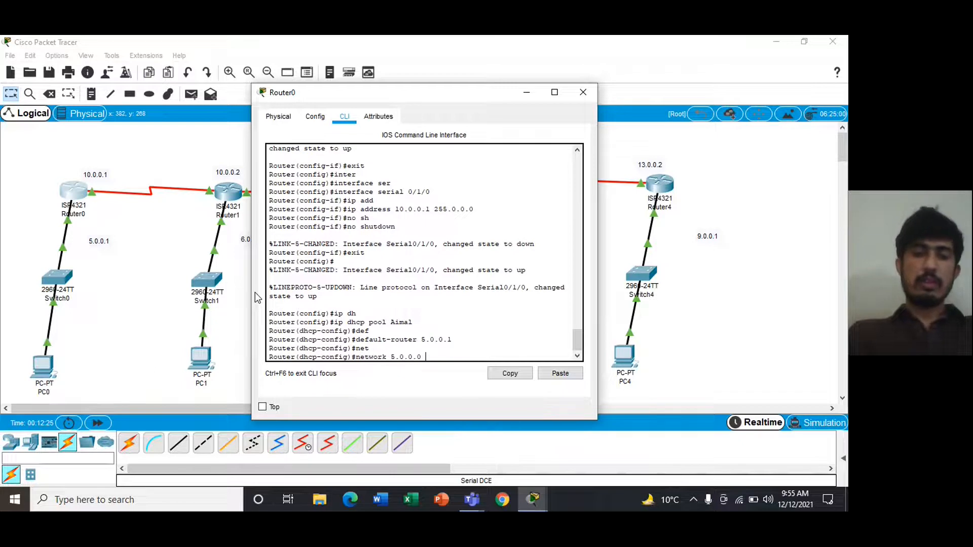
type(" 255.0.0.")
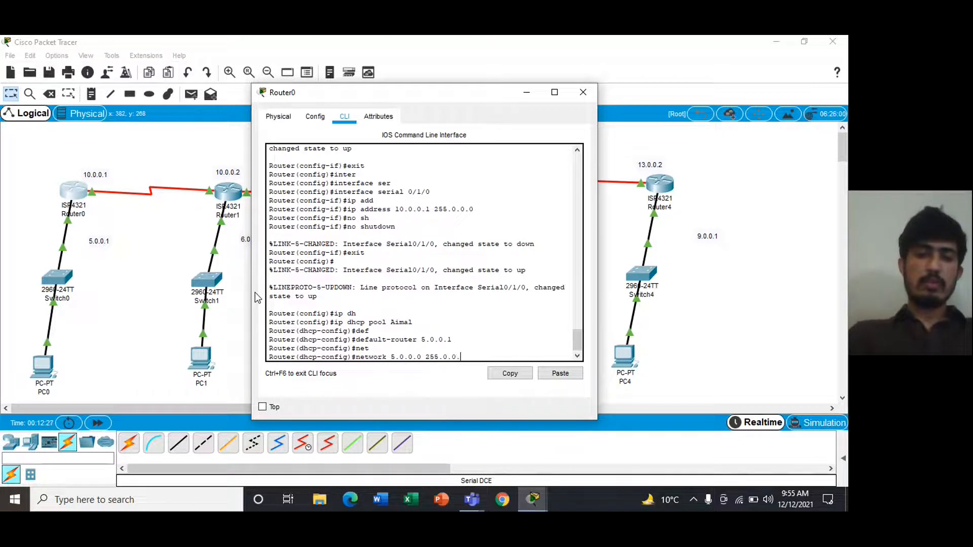
type("0")
key("Return")
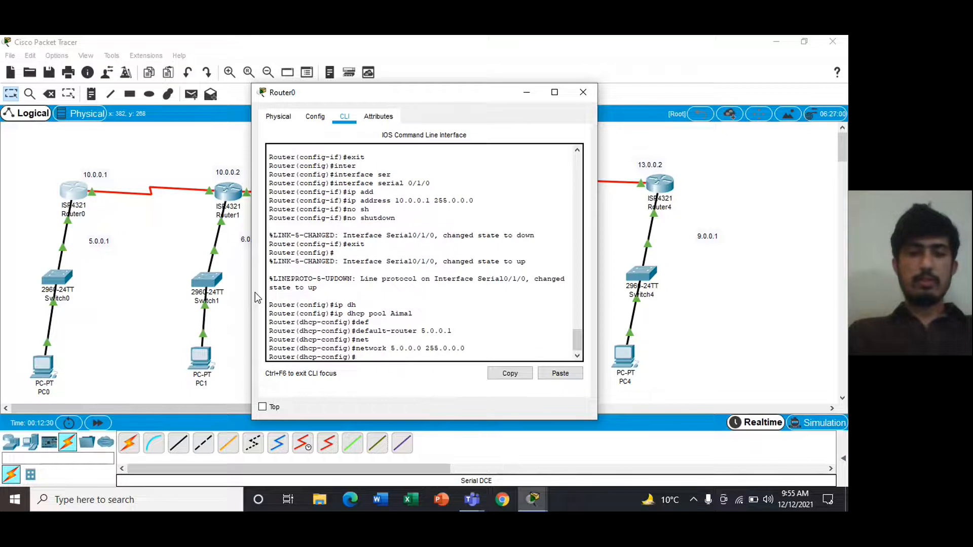
type("exit")
key("Return")
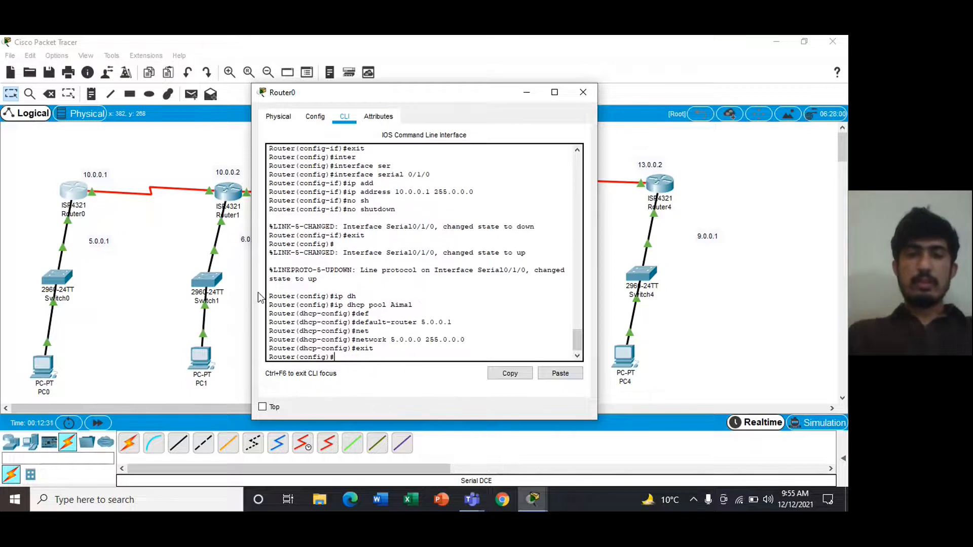
left_click(583, 92)
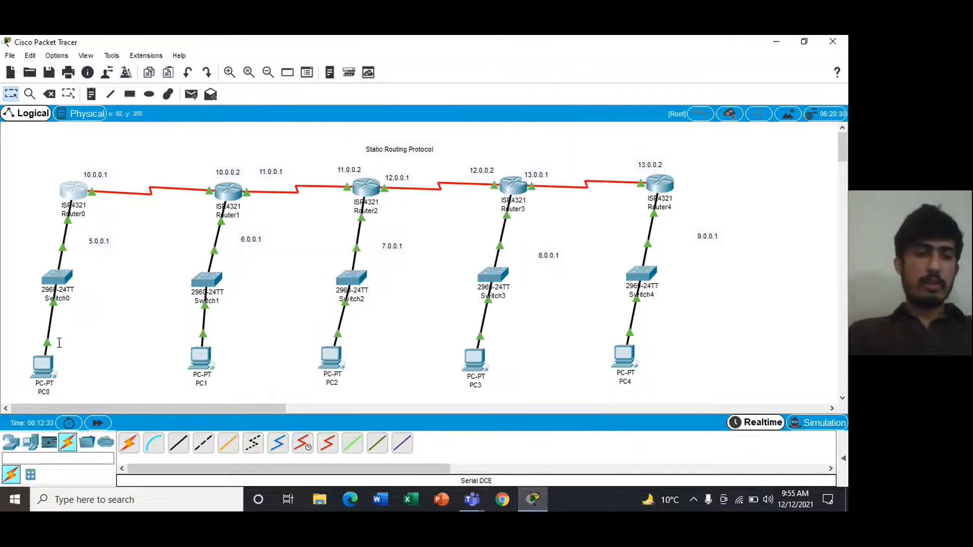
- Switch PC0's IPv4 configuration to DHCP, check the address it receives, and close PC0's window
left_click(43, 364)
left_click(222, 117)
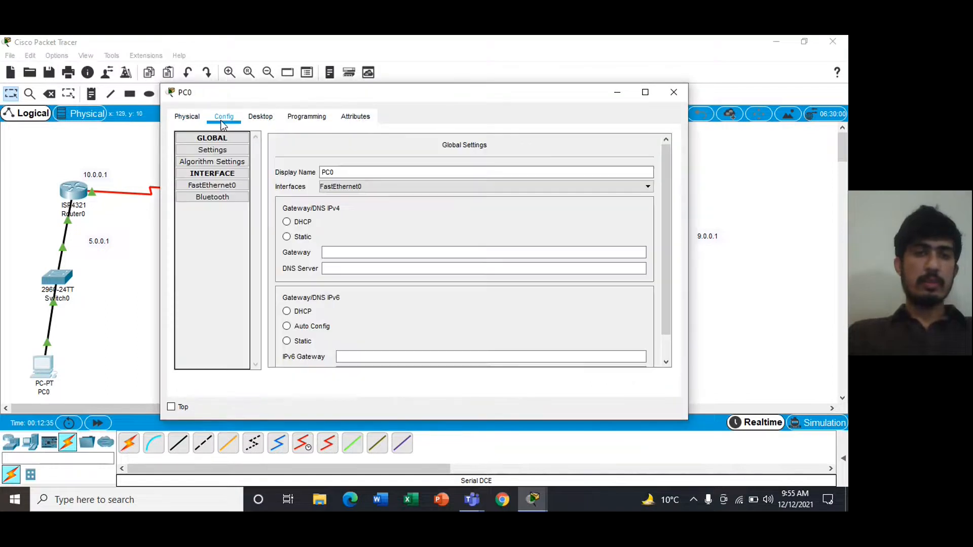
left_click(187, 118)
left_click(260, 117)
left_click(217, 157)
left_click(200, 134)
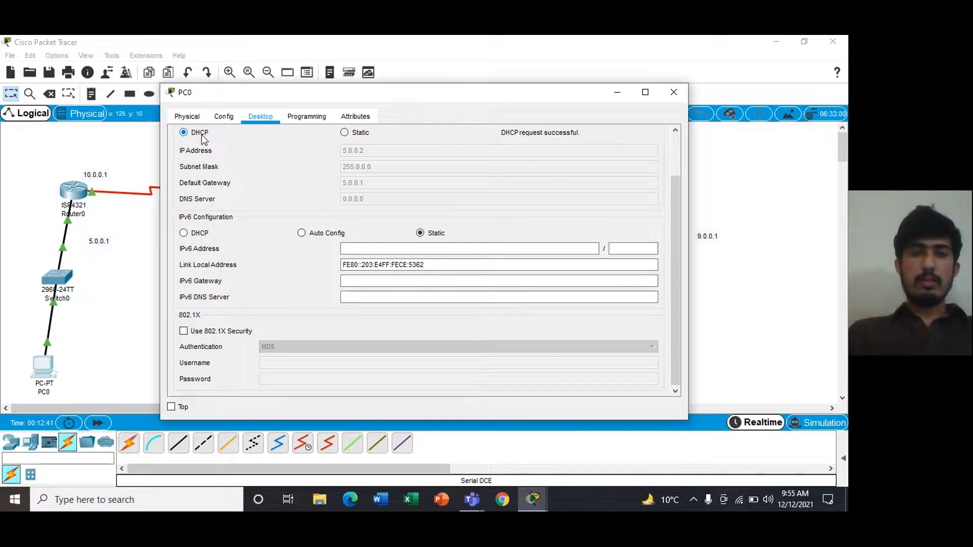
left_click_drag(462, 102, 597, 89)
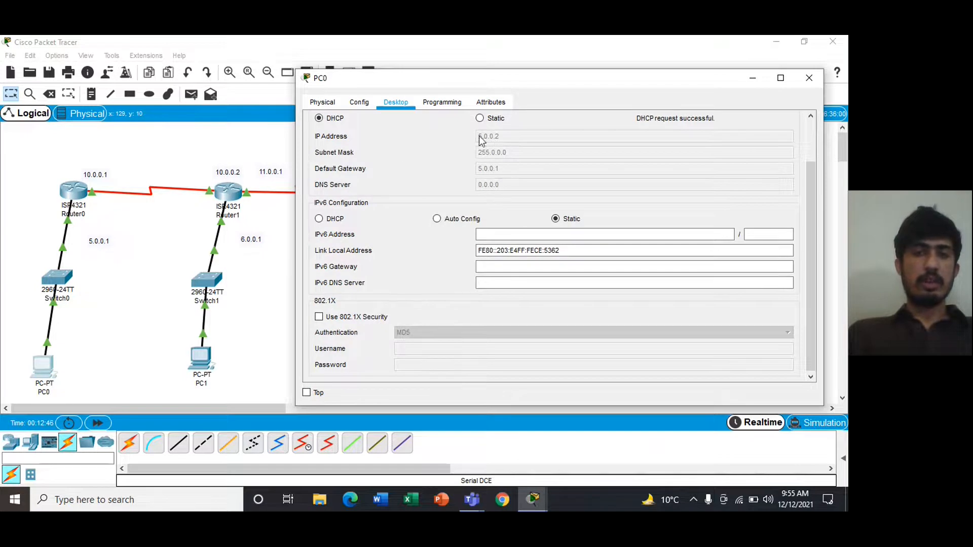
left_click(809, 78)
- Create a DHCP pool on Router1, naming it with the same first name plus the suffix 1
left_click(228, 190)
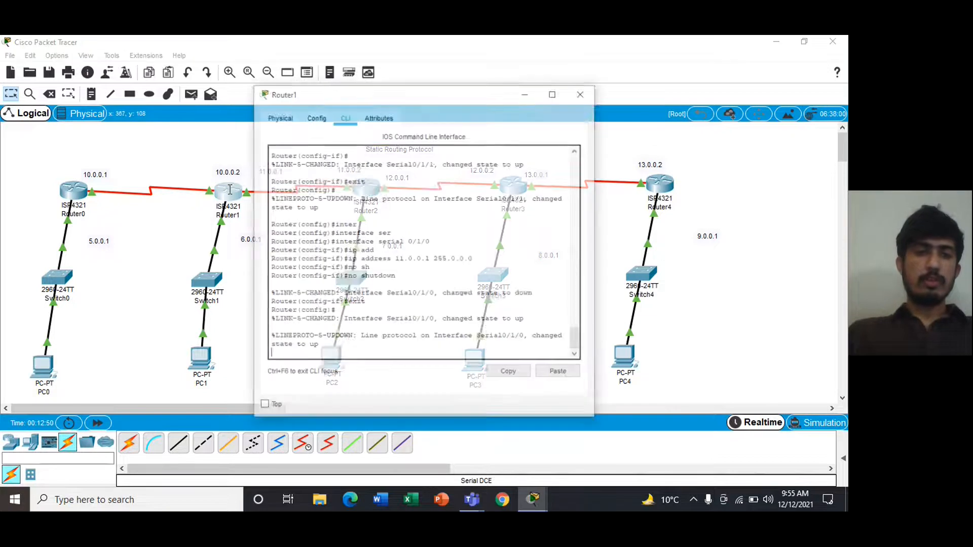
type("ip")
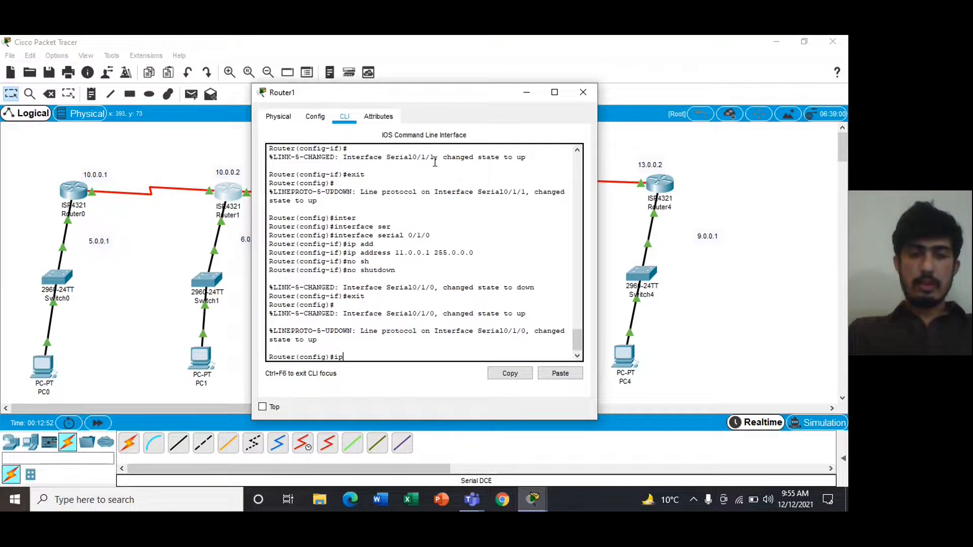
type(" dh")
key("Tab")
type("pool")
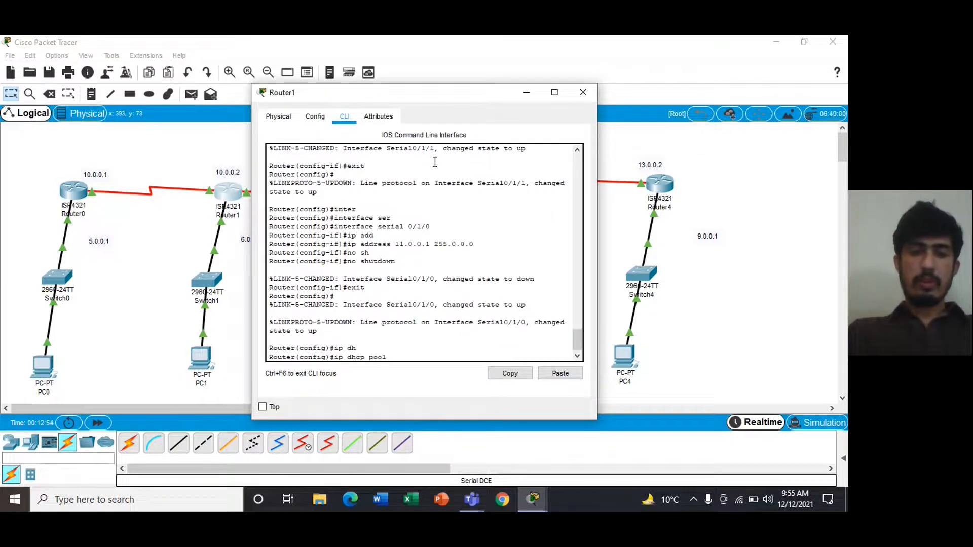
type(" Aimall")
key("Return")
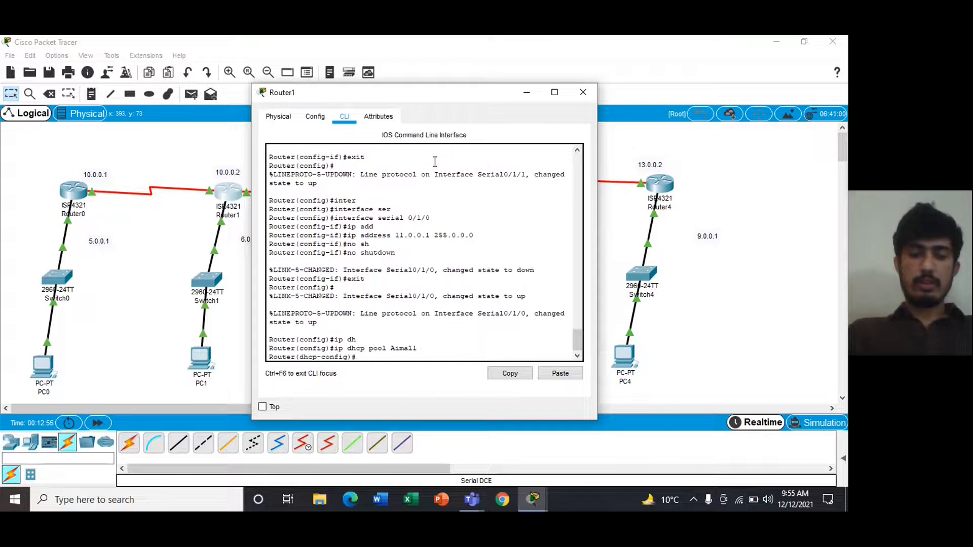
- Set the default router of Router1's DHCP pool to 6.0.0.1
type("def")
key("Tab")
type("6.0.0.1")
key("Return")
- Set Router1's DHCP pool network to 6.0.0.0 with mask 255.0.0.0, then exit DHCP configuration and close the router's window
type("net")
key("Tab")
type("6.")
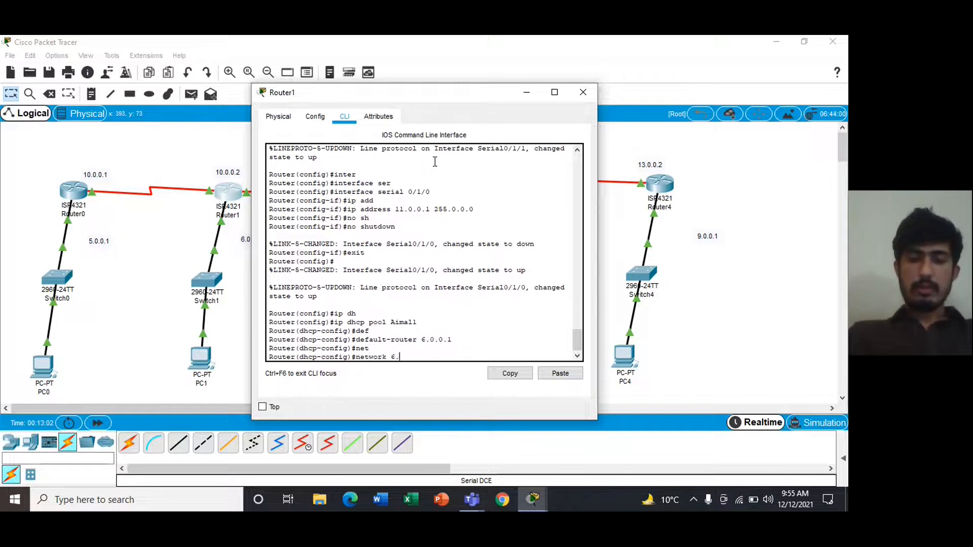
type("0.0.0 255.0.0.0")
key("Return")
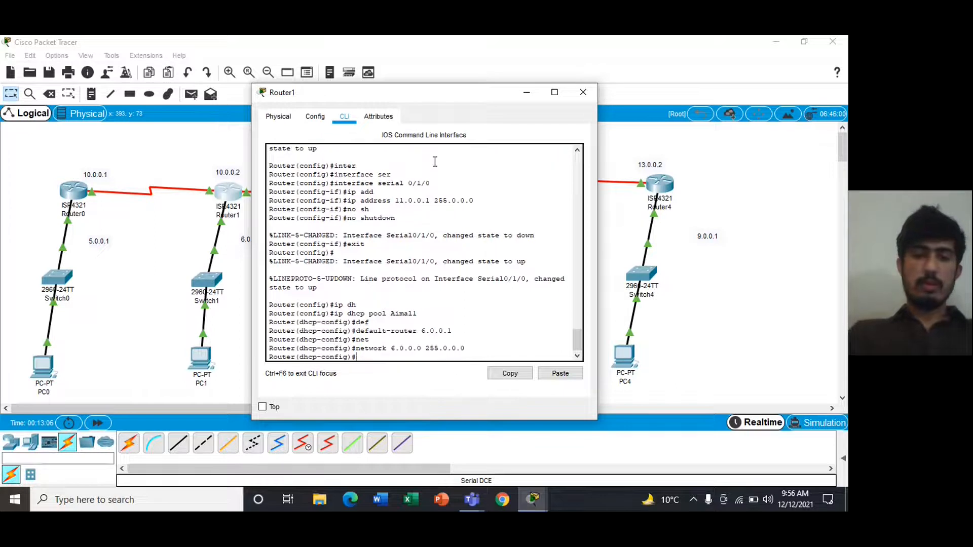
type("exit")
key("Return")
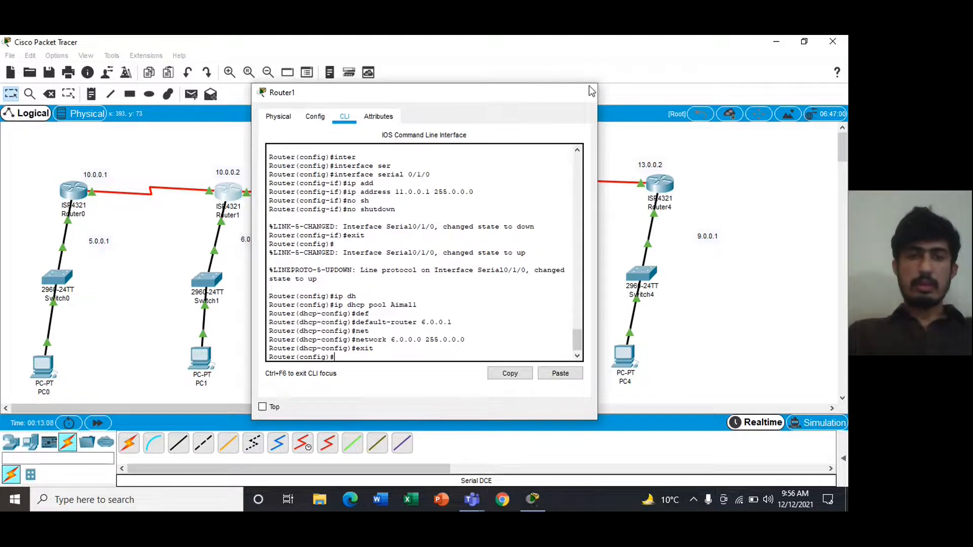
left_click(583, 92)
- Switch PC1's IPv4 configuration to DHCP and close PC1's window
left_click(201, 361)
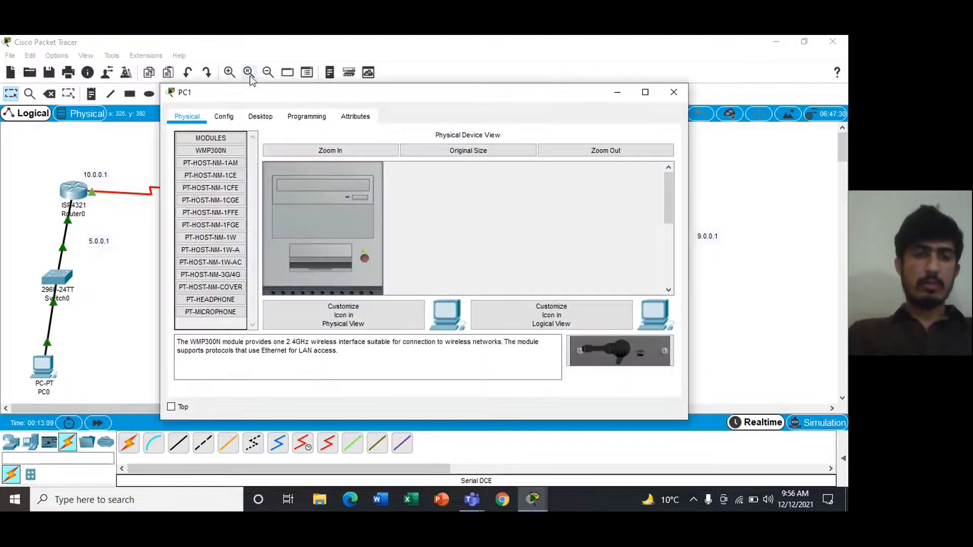
left_click(257, 117)
left_click(239, 182)
left_click(205, 134)
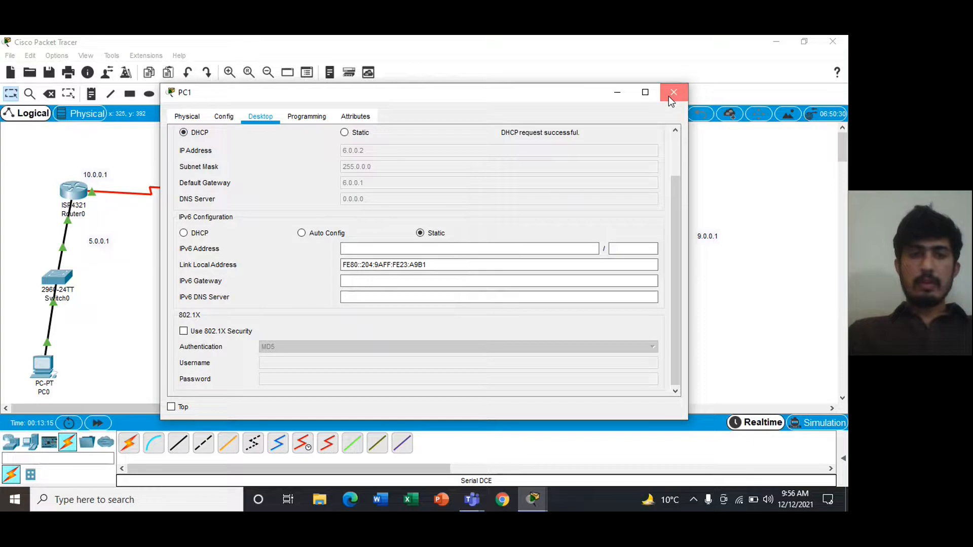
left_click(672, 93)
- Create a DHCP pool on Router2, naming it with the same first name plus the suffix 2
left_click(366, 189)
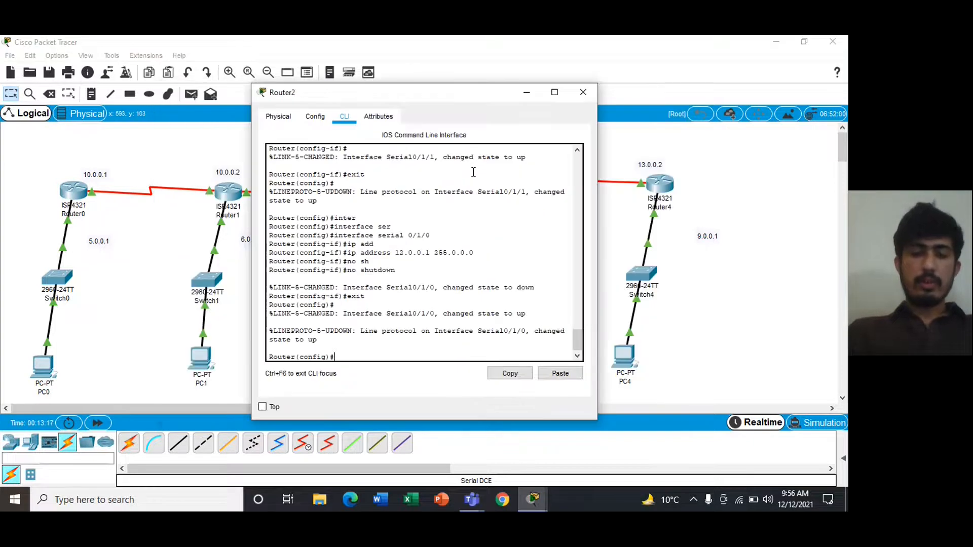
type("ip dj")
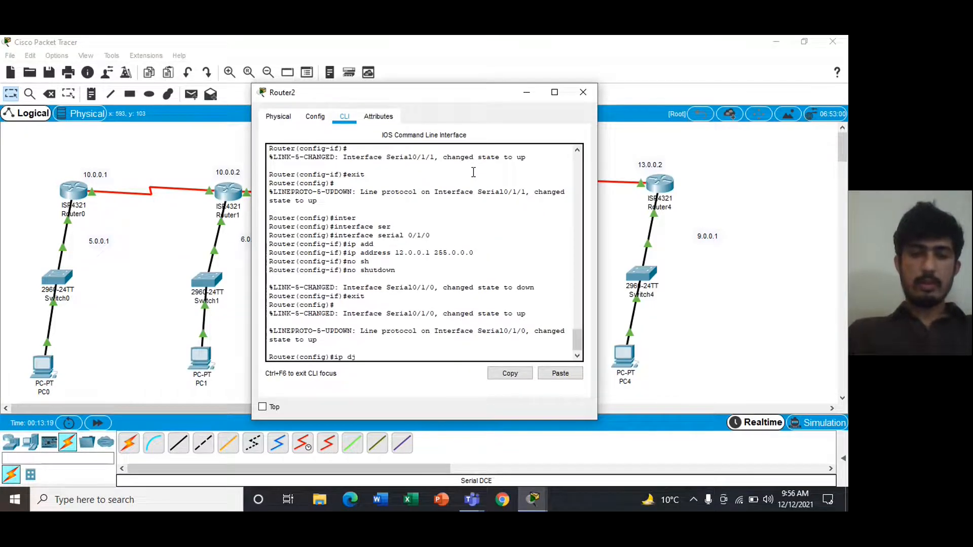
key("Tab")
key("BackSpace")
type("h")
key("Tab")
type("pool Aimal")
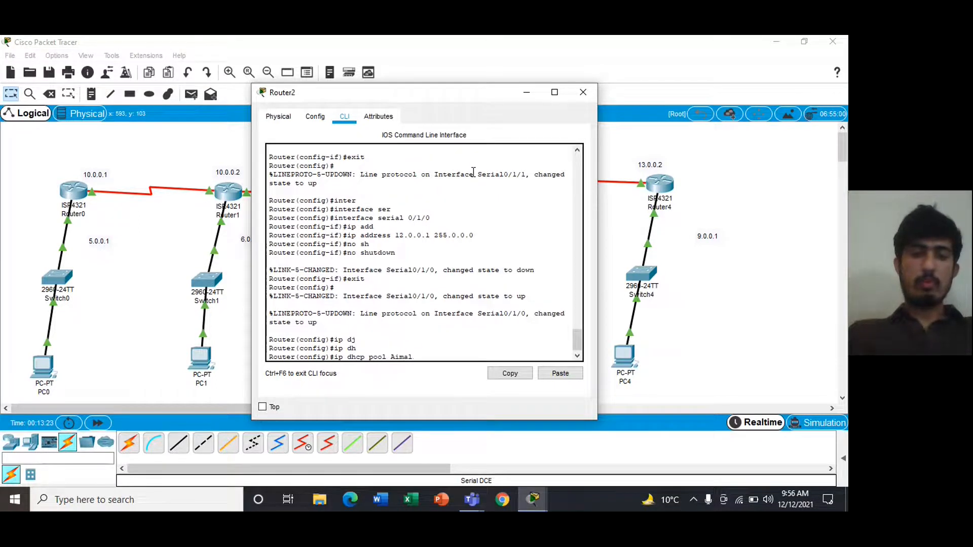
type("2")
key("Return")
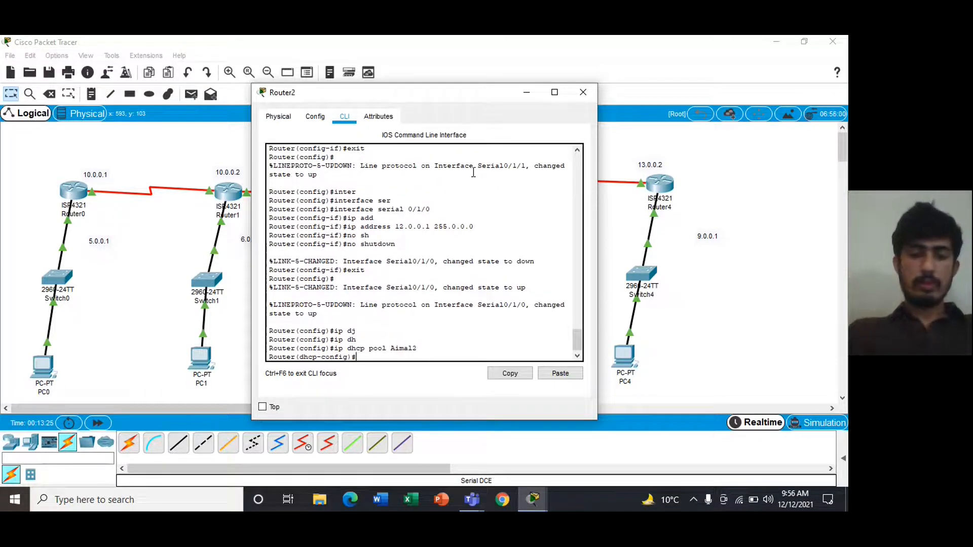
- Set the default router of Router2's DHCP pool to 7.0.0.1
type("def")
key("Tab")
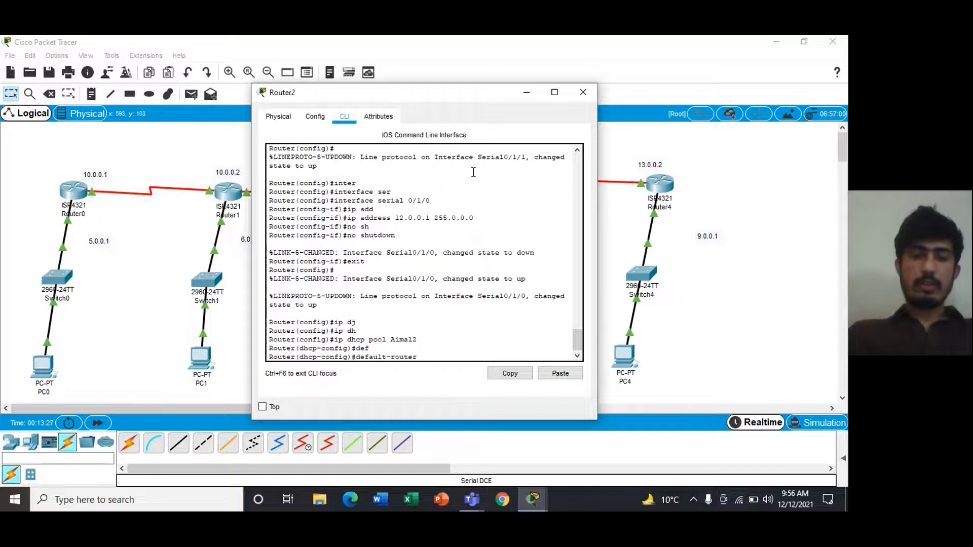
type("7.0.0.1")
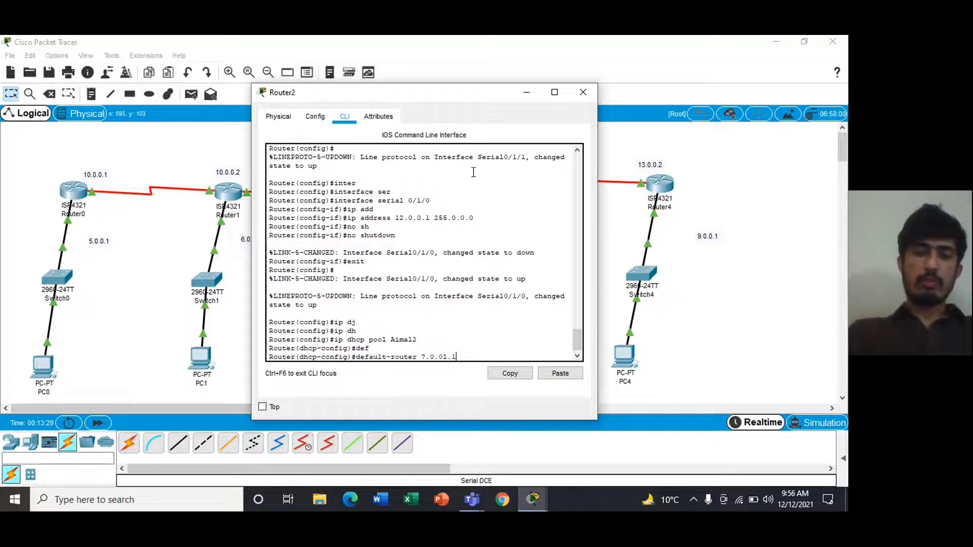
key("Return")
- Set Router2's DHCP pool network to 7.0.0.0 with mask 255.0.0.0, then exit DHCP configuration and close the router's window
type("ne")
key("Tab")
type("7.0.0.0 255.0.0.0")
key("Return")
type("exit")
key("Return")
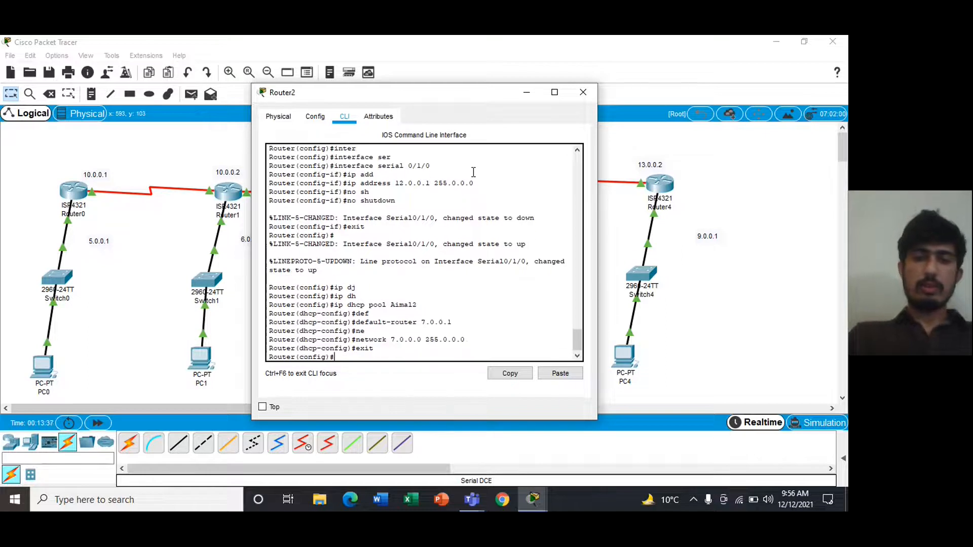
left_click(582, 91)
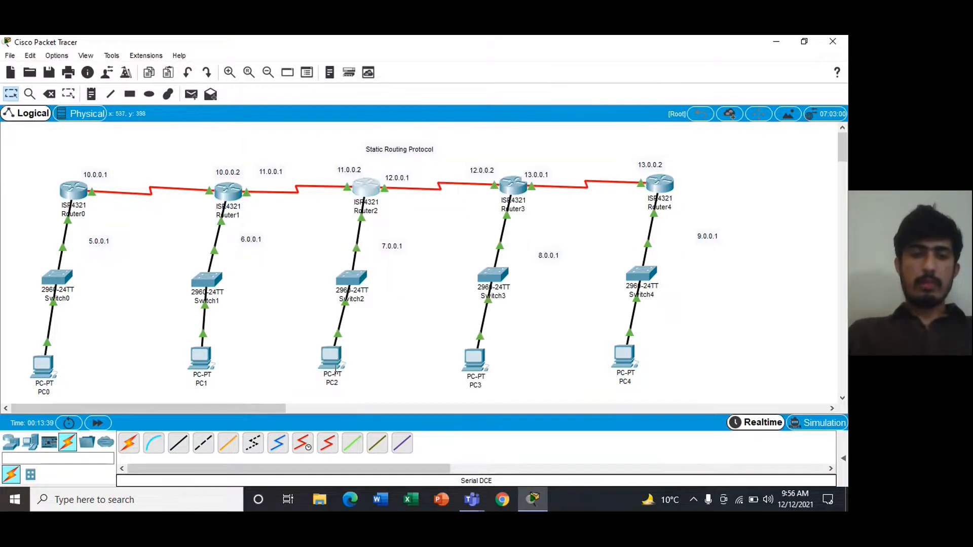
- Switch PC2's IPv4 configuration to DHCP and close PC2's window
left_click(332, 360)
left_click(261, 116)
left_click(218, 189)
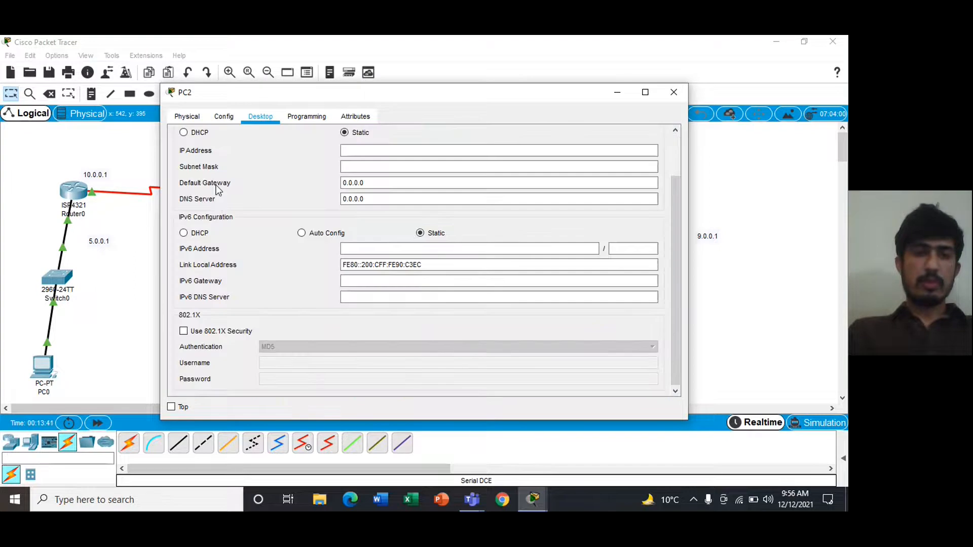
left_click(195, 134)
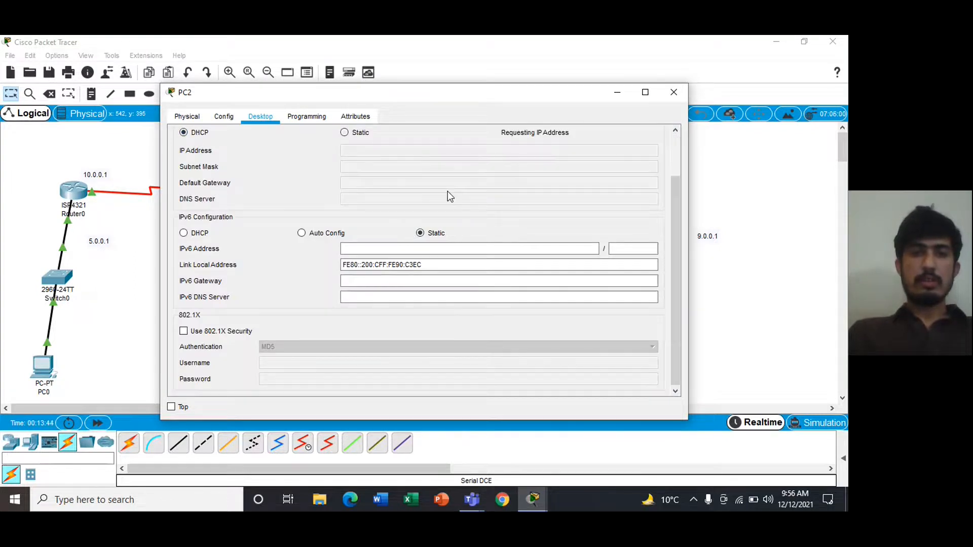
left_click(674, 92)
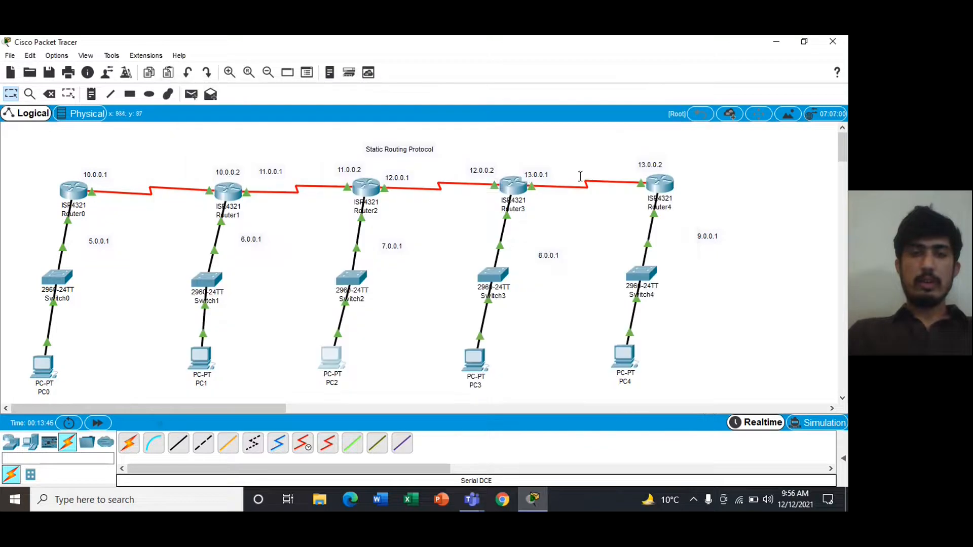
- Create a DHCP pool on Router3, naming it with the same first name plus the suffix 3
left_click(517, 185)
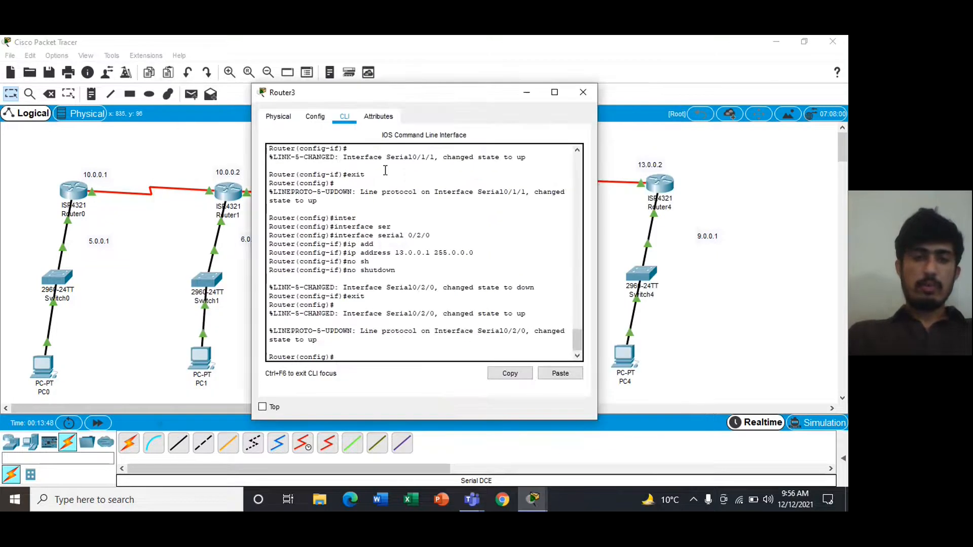
type("ip dh")
key("Tab")
type("poo")
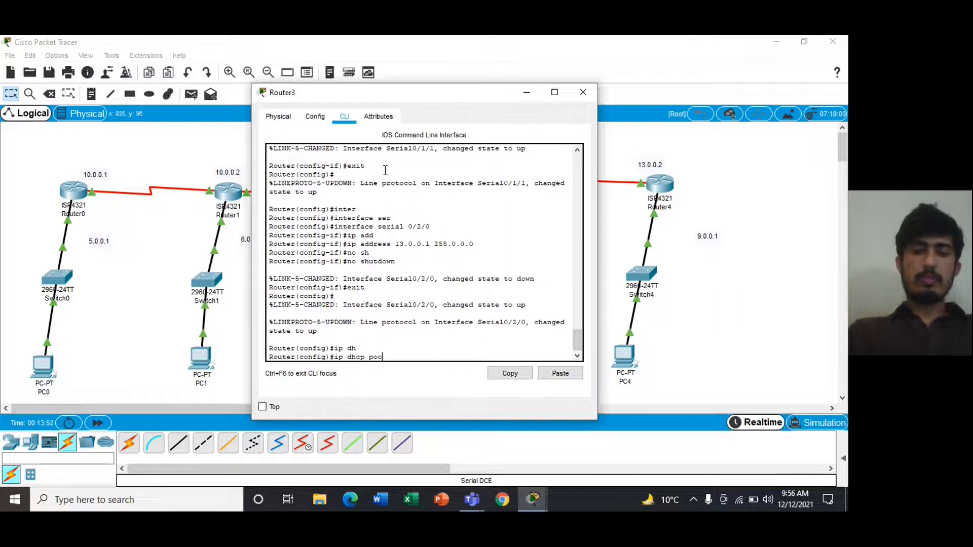
type("l Aical")
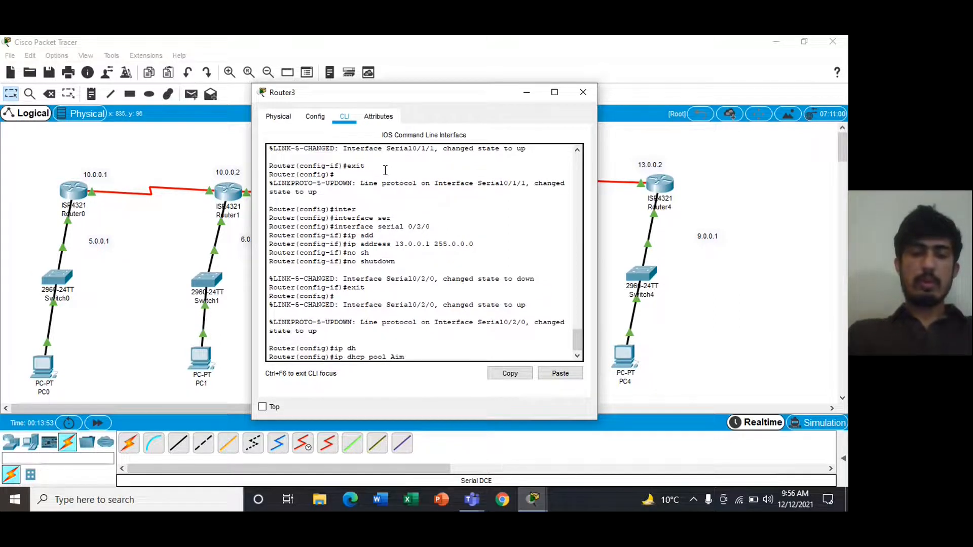
type("2")
key("BackSpace")
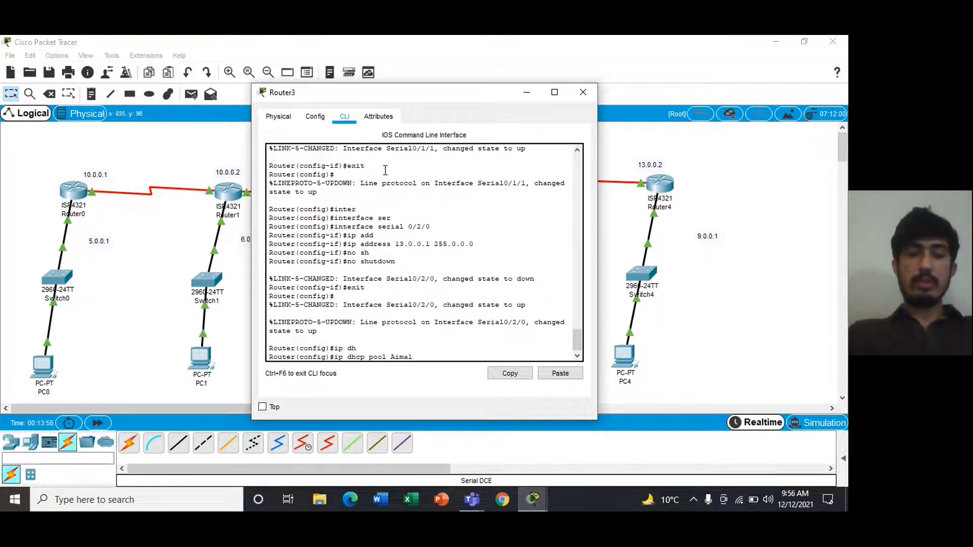
type("3")
key("Return")
- Set the default router of Router3's DHCP pool to 8.0.0.1
type("def")
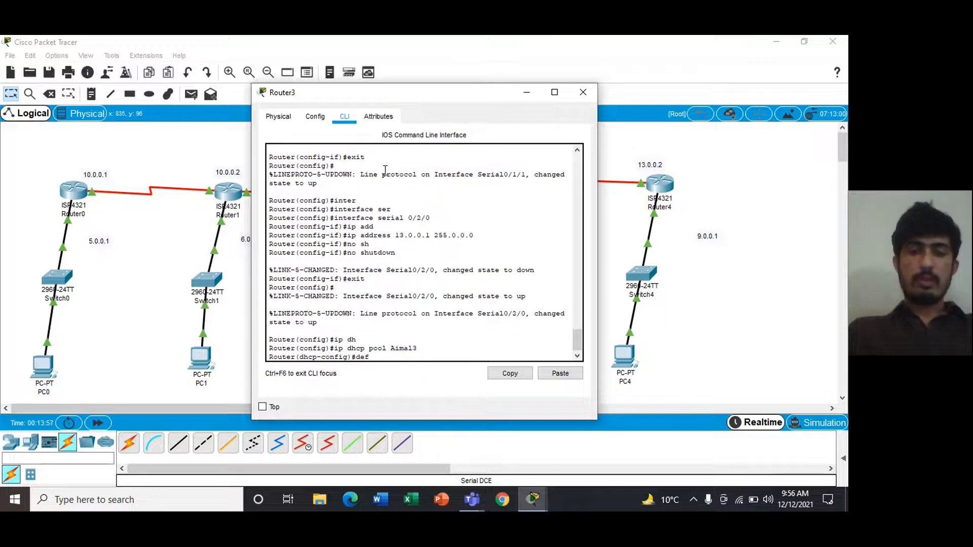
key("Tab")
type("8.0.0.1")
key("Return")
- Set Router3's DHCP pool network to 8.0.0.0 with mask 255.0.0.0, then exit DHCP configuration and close the router's window
key("Tab")
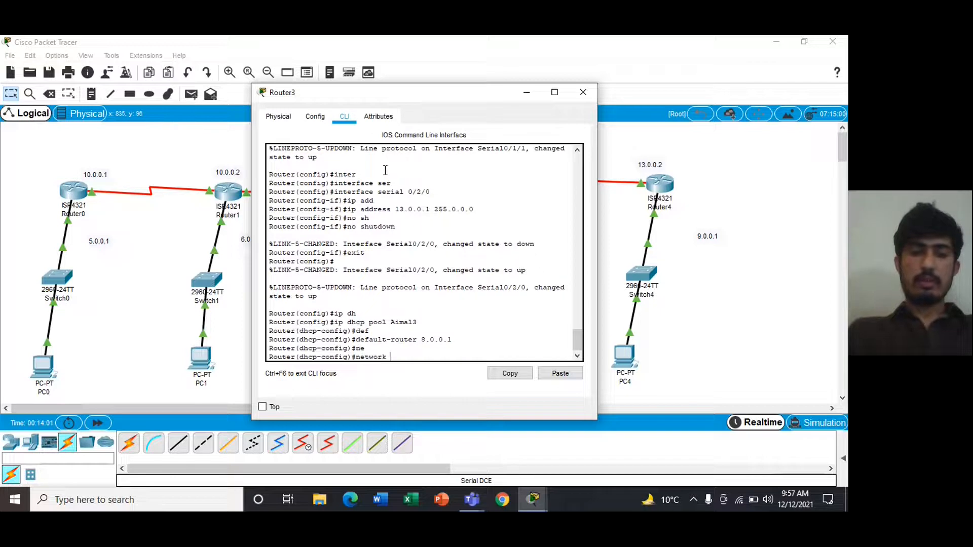
type("8.0.0.0 255.0.0.0")
key("Return")
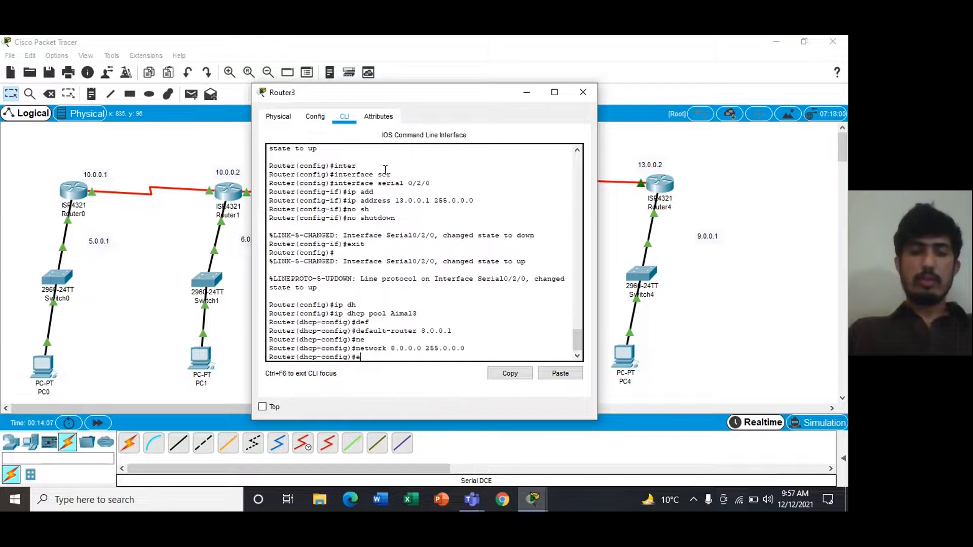
type("exit")
key("Return")
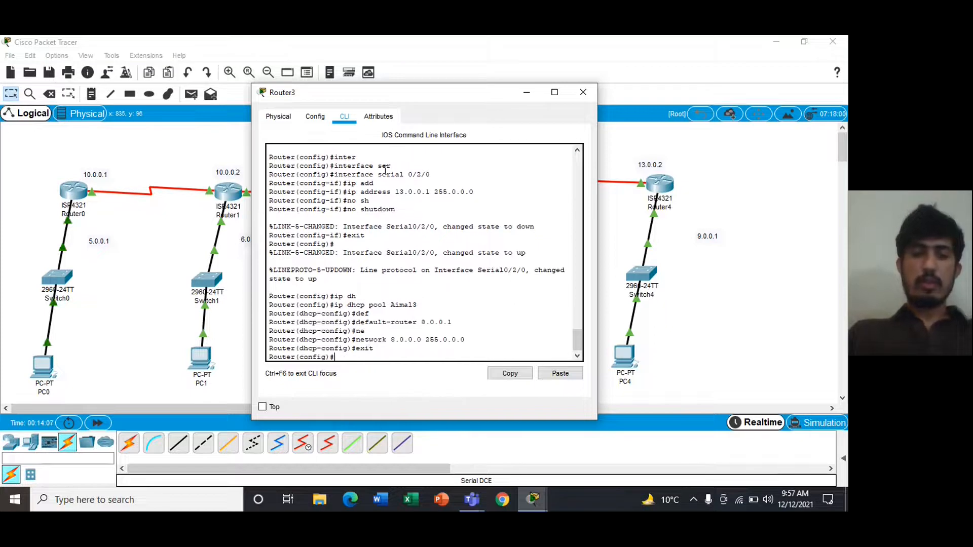
left_click(583, 92)
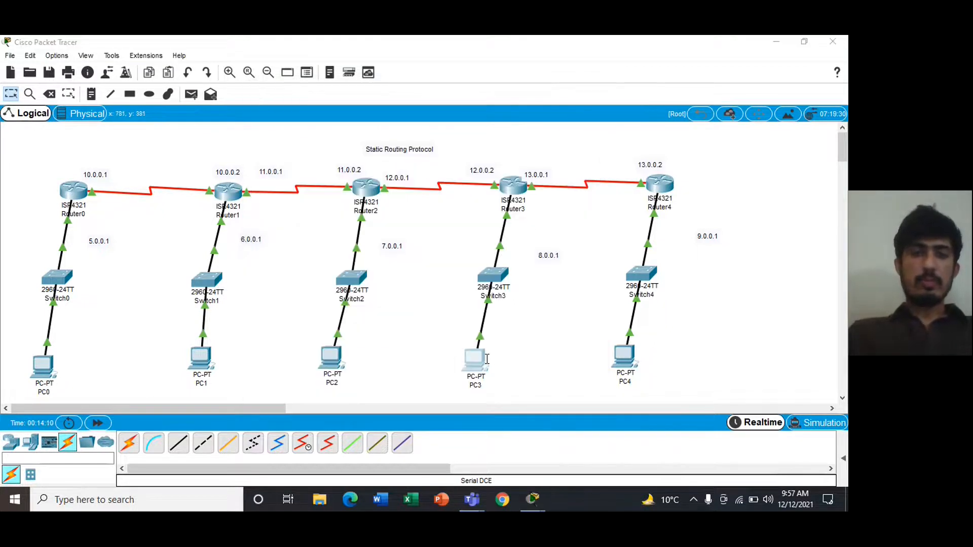
- Switch PC3's IPv4 configuration to DHCP and close PC3's window
left_click(484, 358)
left_click(259, 116)
left_click(215, 158)
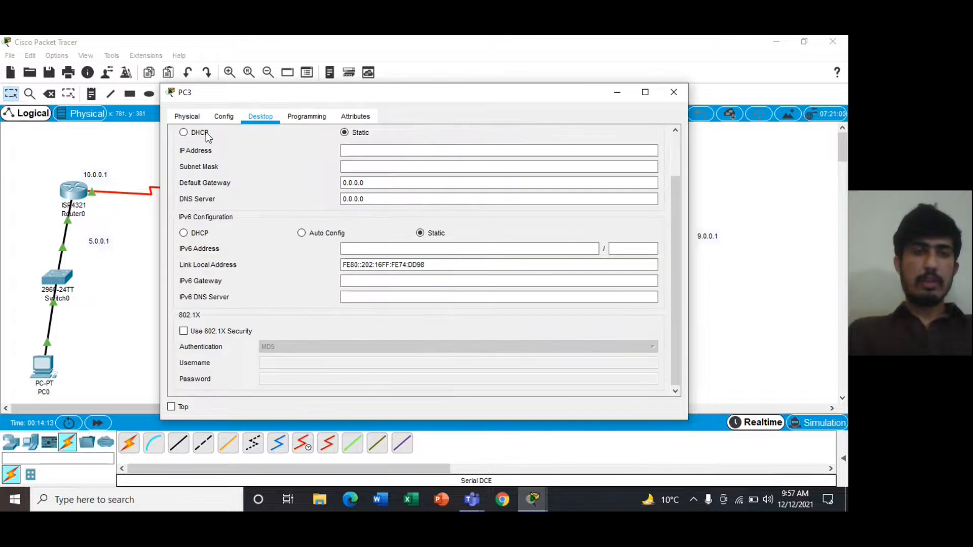
left_click(183, 132)
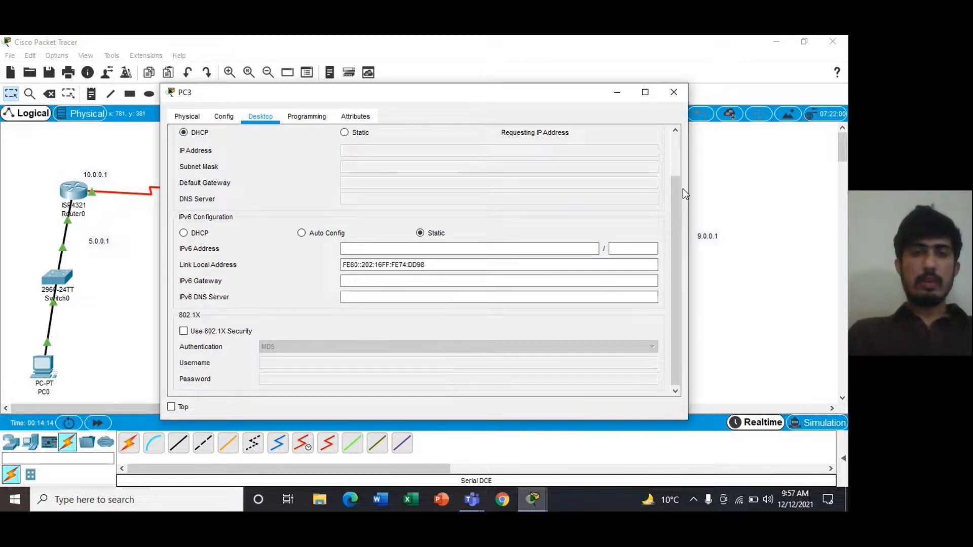
left_click(679, 96)
- Create a DHCP pool on Router4, naming it with the same first name plus the suffix 4
left_click(653, 195)
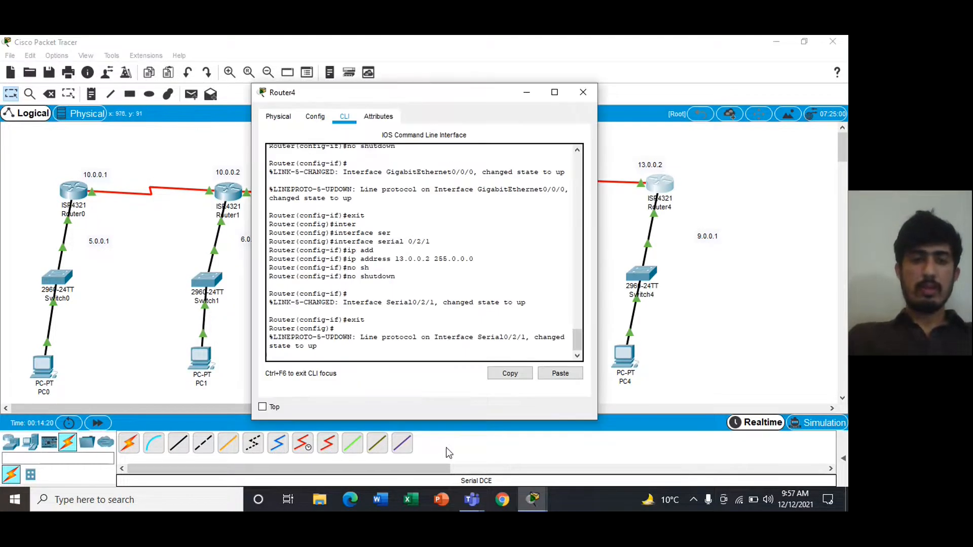
key("Return")
type("ip dh")
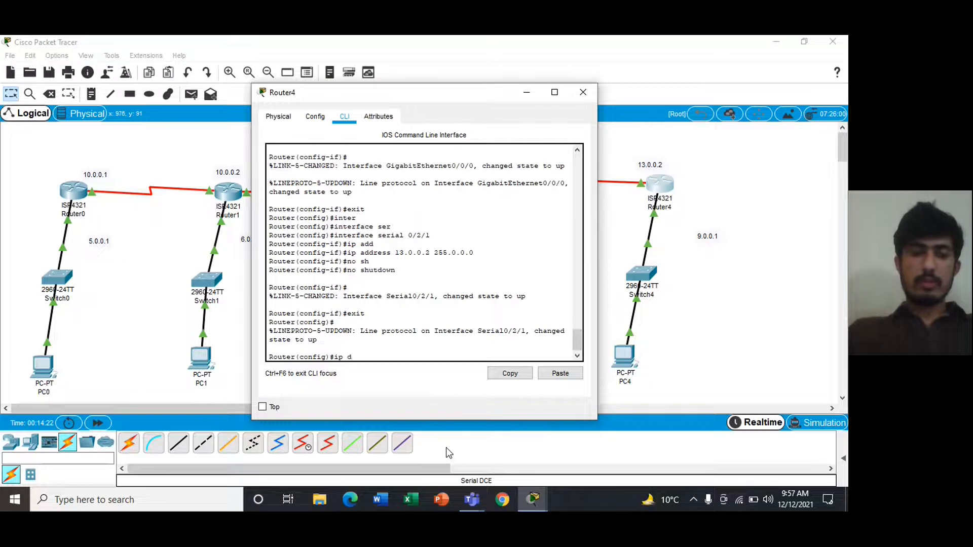
key("Tab")
type("poo")
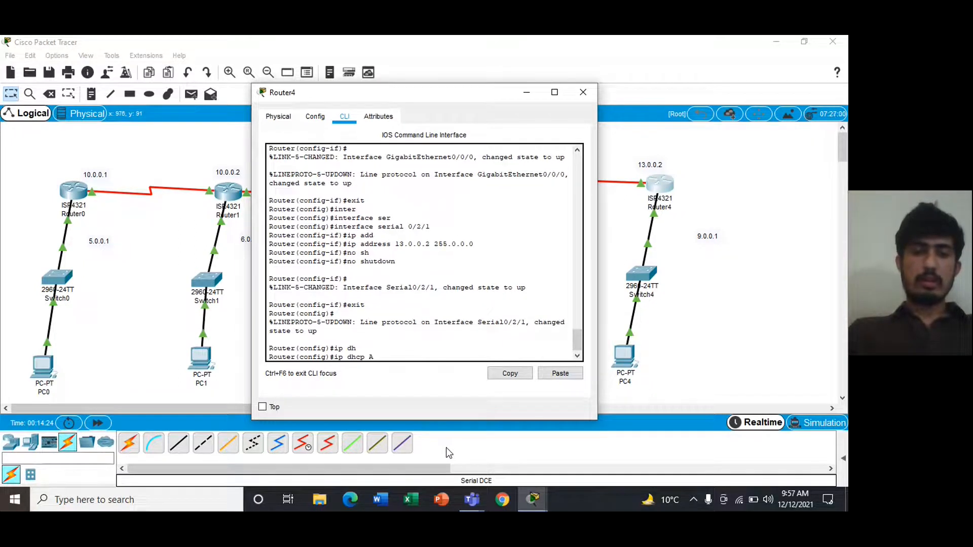
type("l")
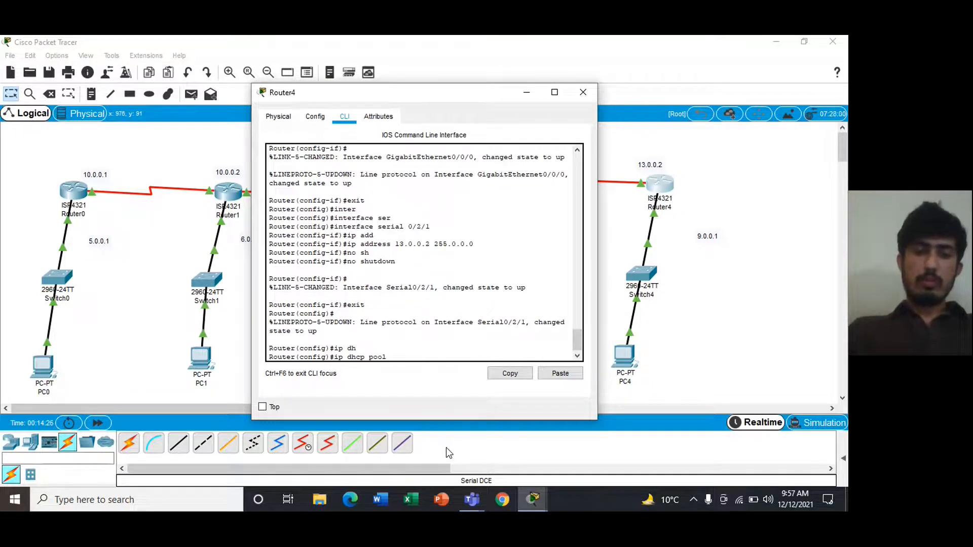
type(" Aimal4")
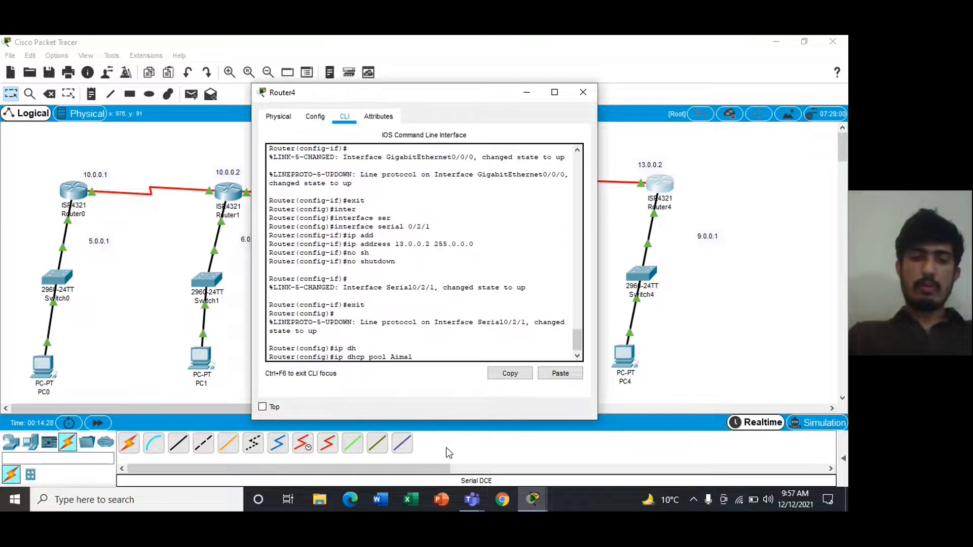
key("Return")
- Set the default router of Router4's DHCP pool to 9.0.0.1
type("ip")
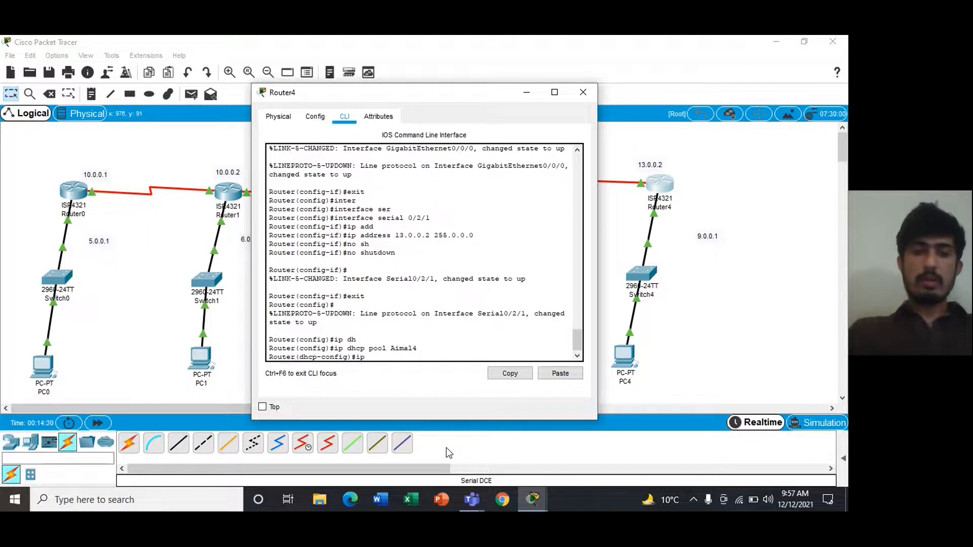
key("BackSpace")
key("BackSpace")
type("def")
key("Tab")
type("9.0.0.1")
key("Return")
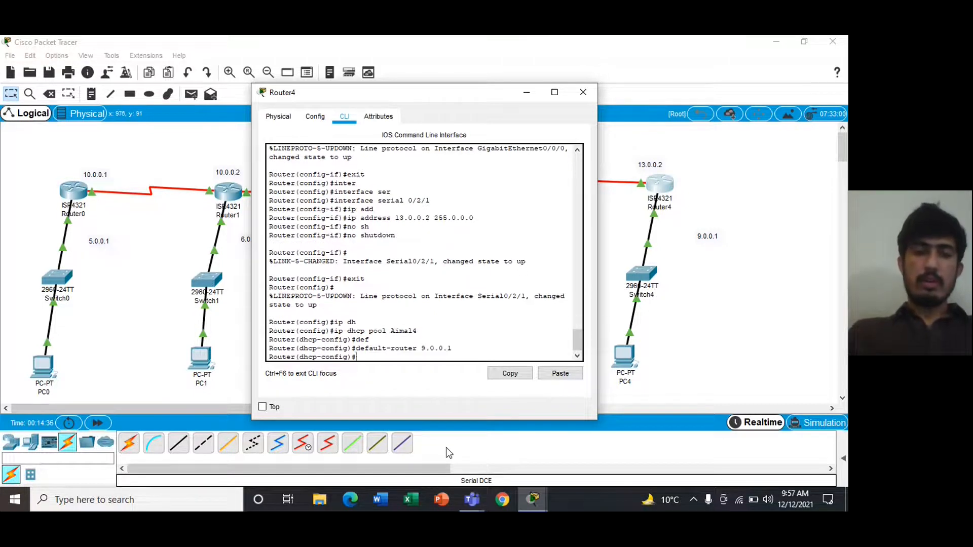
- Set Router4's DHCP pool network to 9.0.0.0 with mask 255.0.0.0, then exit DHCP configuration and close the router's window
type("ne")
key("Tab")
type("9.")
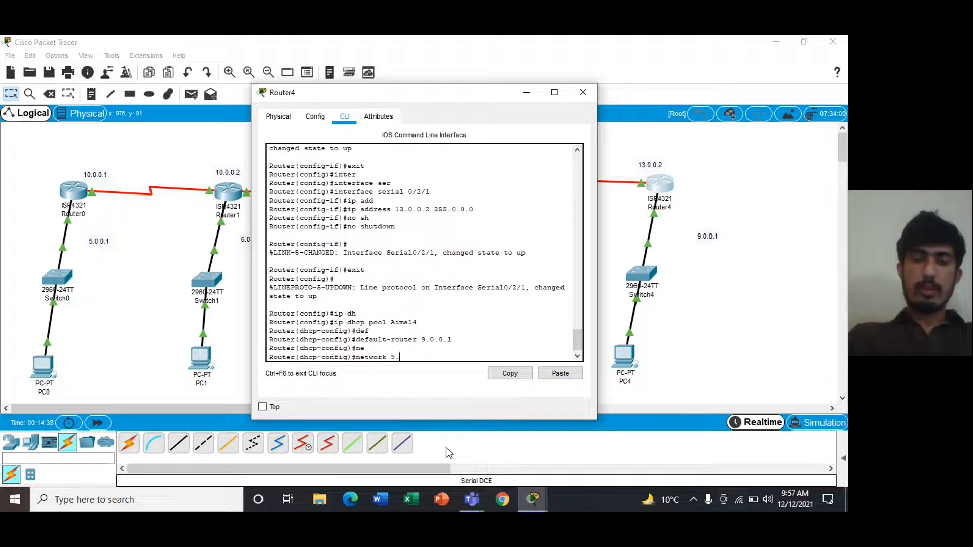
type("0.0.0 25")
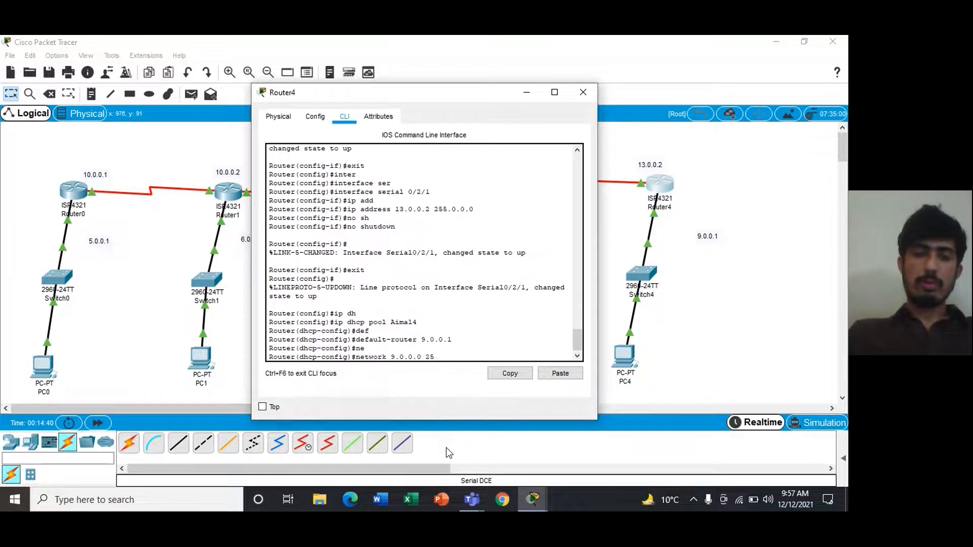
type("5.0.0.0")
key("Return")
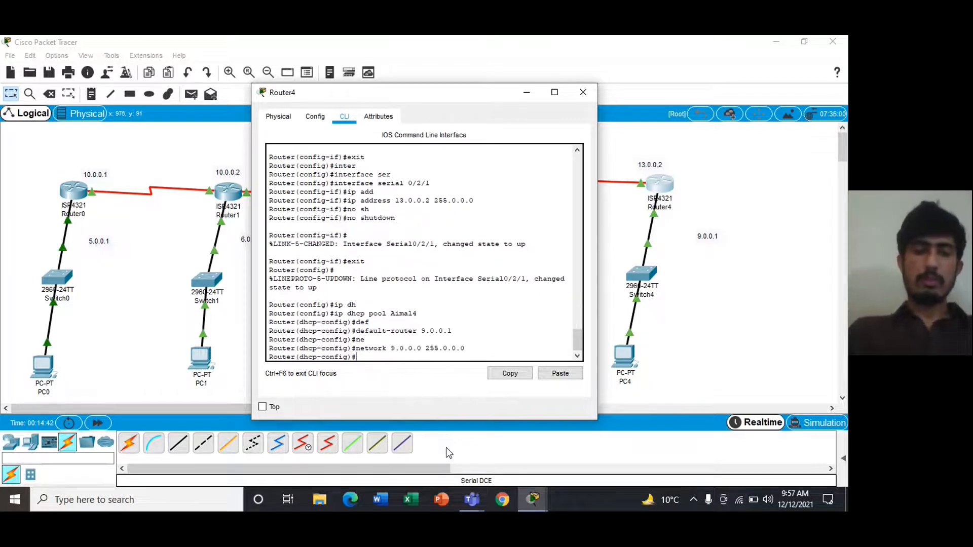
type("exi")
type("t")
key("Return")
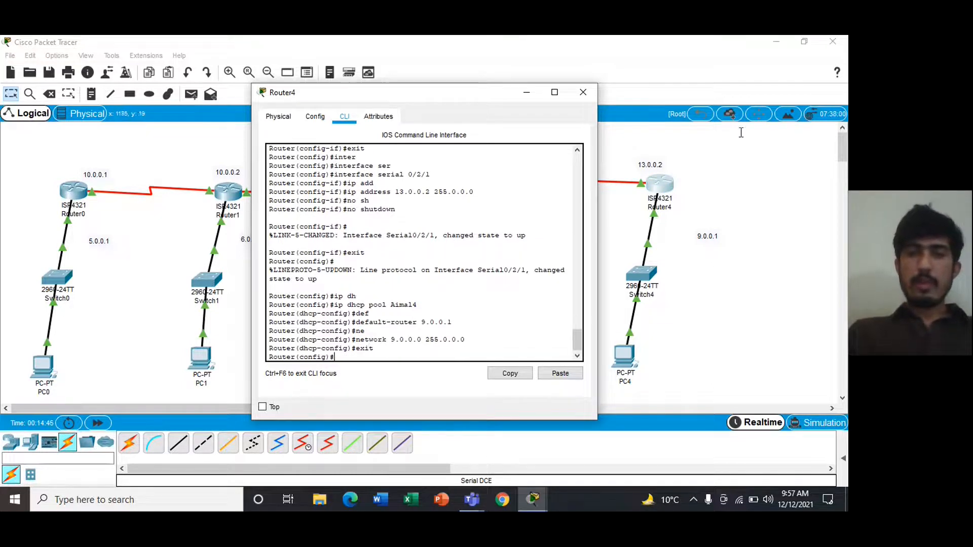
left_click(581, 92)
- Switch PC4's IPv4 configuration to DHCP and close PC4's window
left_click(623, 355)
left_click(255, 117)
left_click(184, 133)
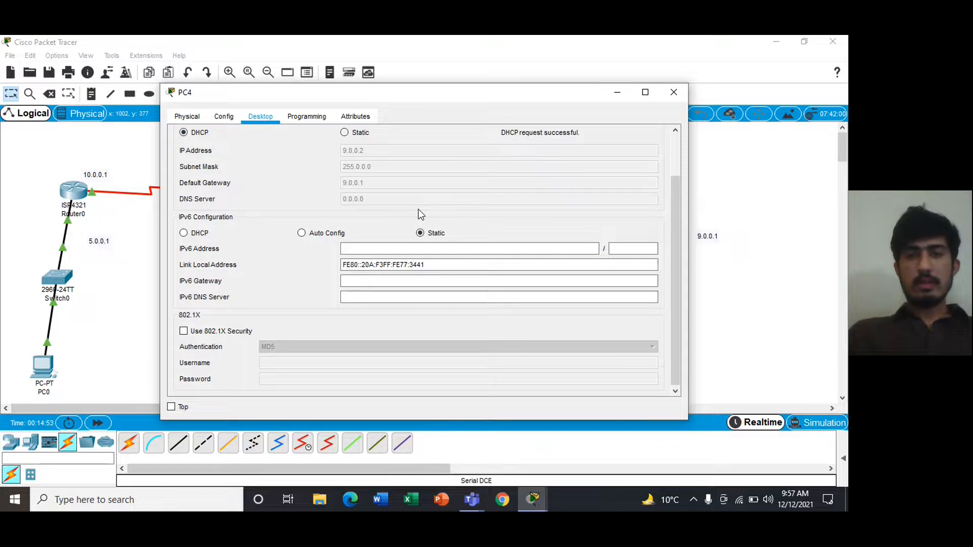
left_click(676, 93)
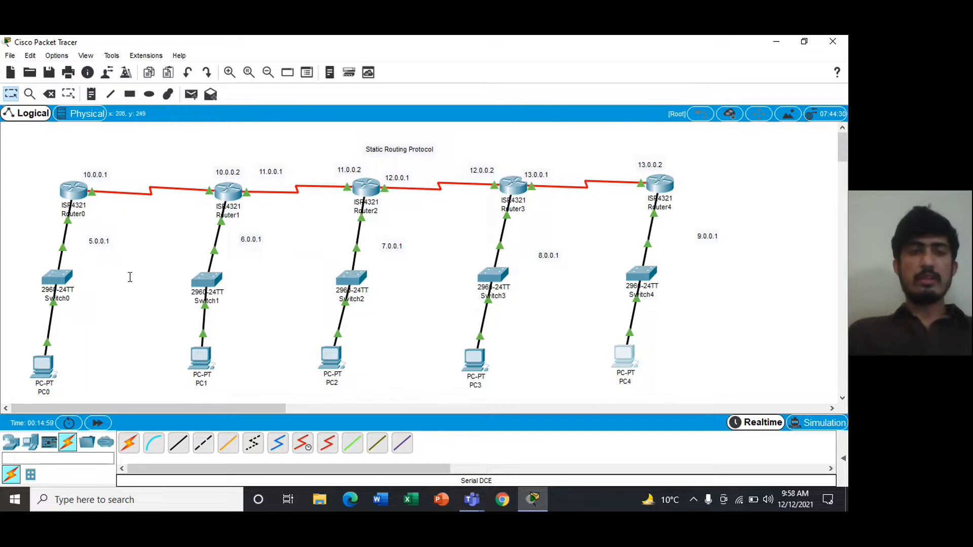
- Test connectivity by sending a simple PDU from PC0 to PC1 with the PDU list shown, then delete the test scenario
left_click(843, 459)
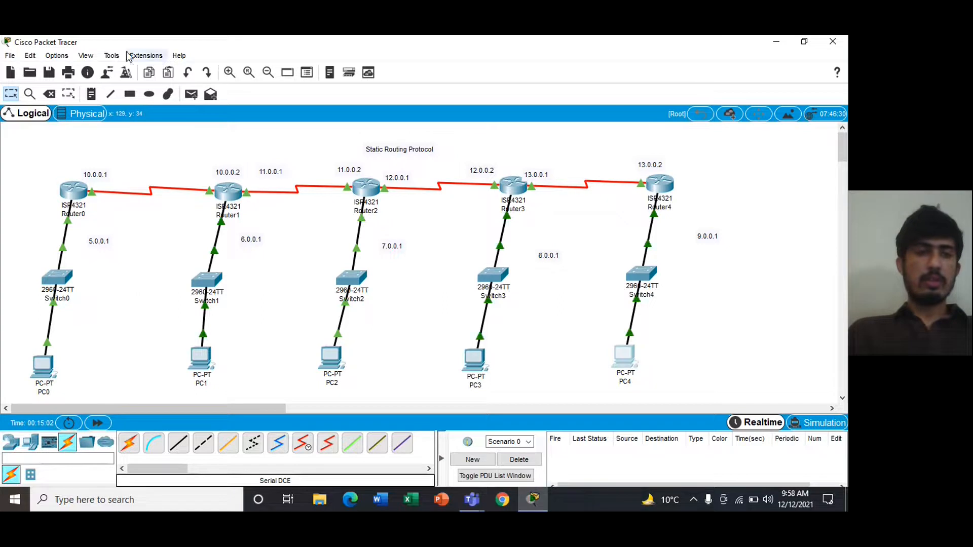
left_click(191, 94)
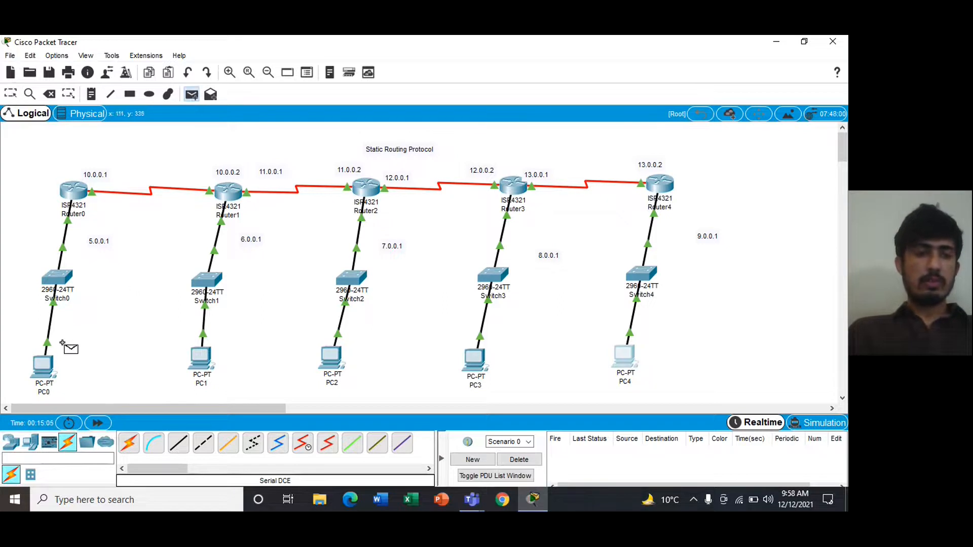
left_click(45, 369)
left_click(201, 359)
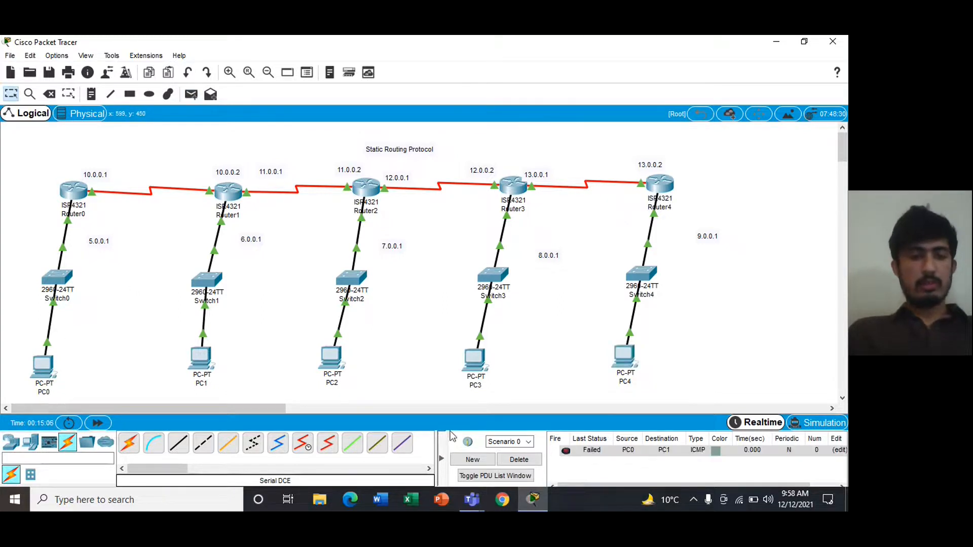
left_click(515, 464)
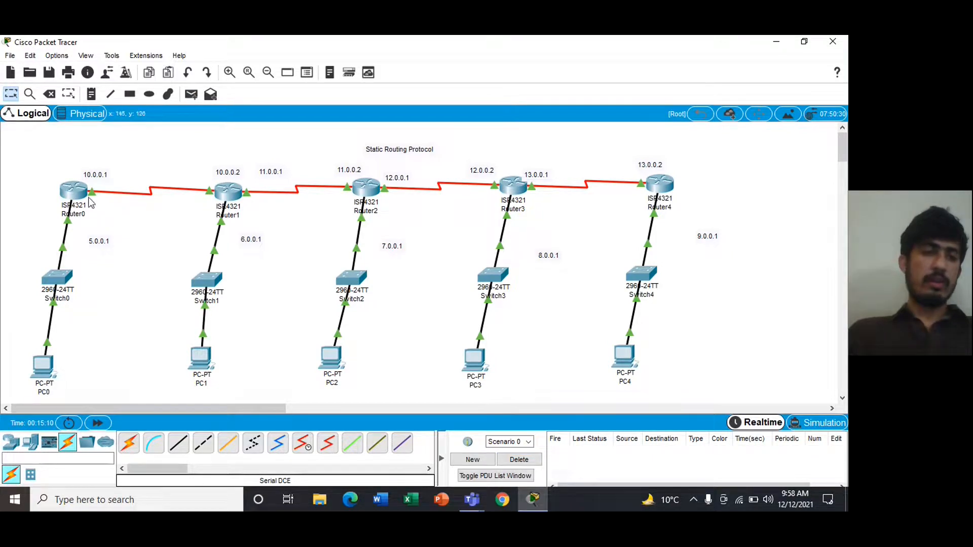
- Add a static route on Router0 to network 6.0.0.0 255.0.0.0 via 10.0.0.2, exit configuration mode and close the router's window
left_click(65, 188)
type("i")
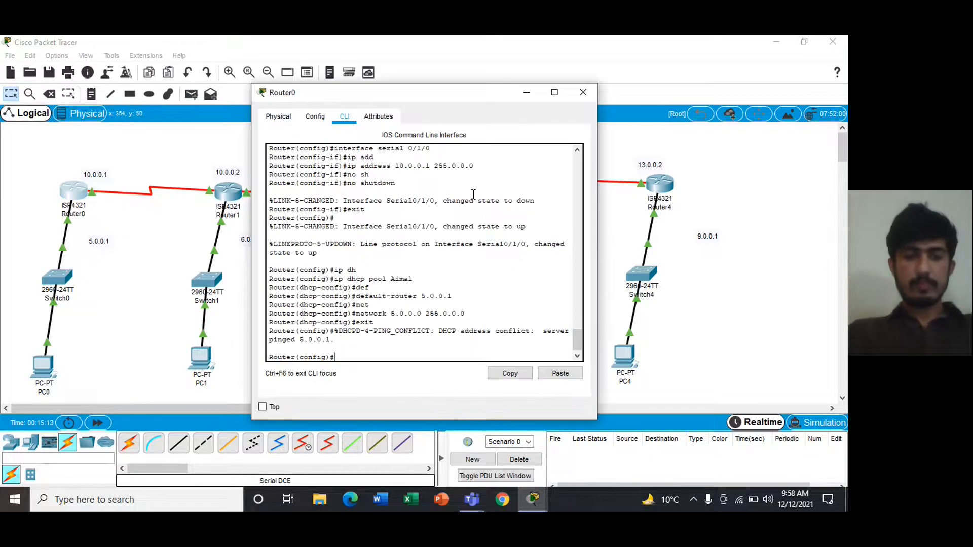
type("p route")
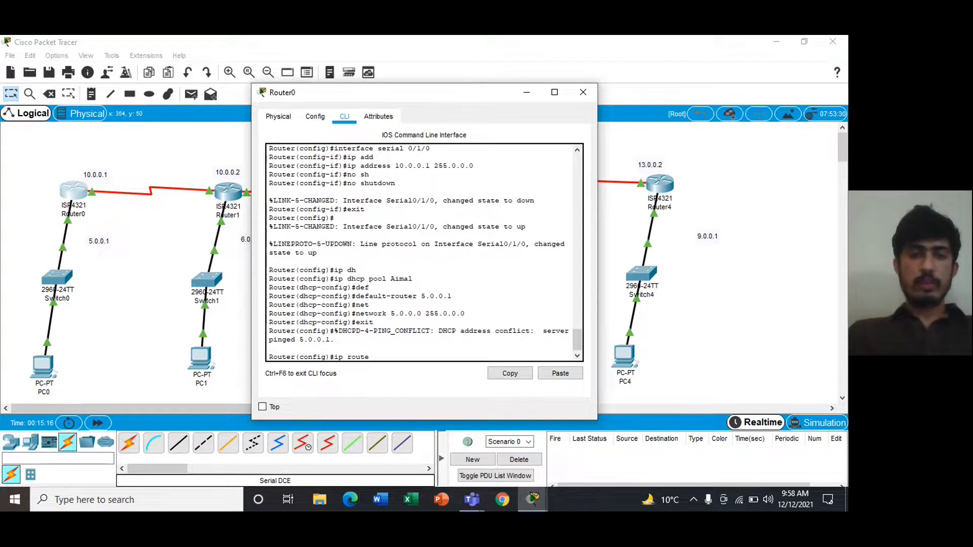
left_click_drag(462, 96, 627, 98)
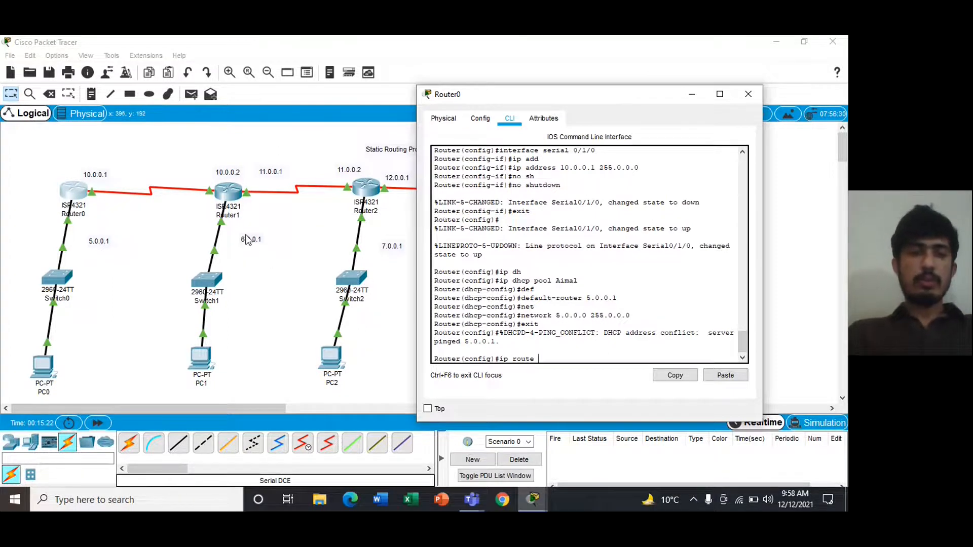
type("6")
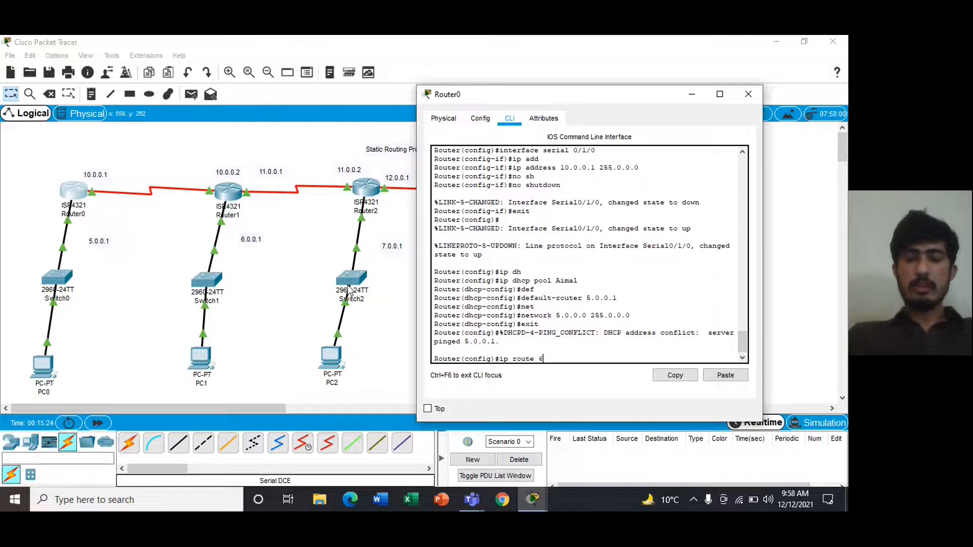
type(".0.0.0 255.0.0.0")
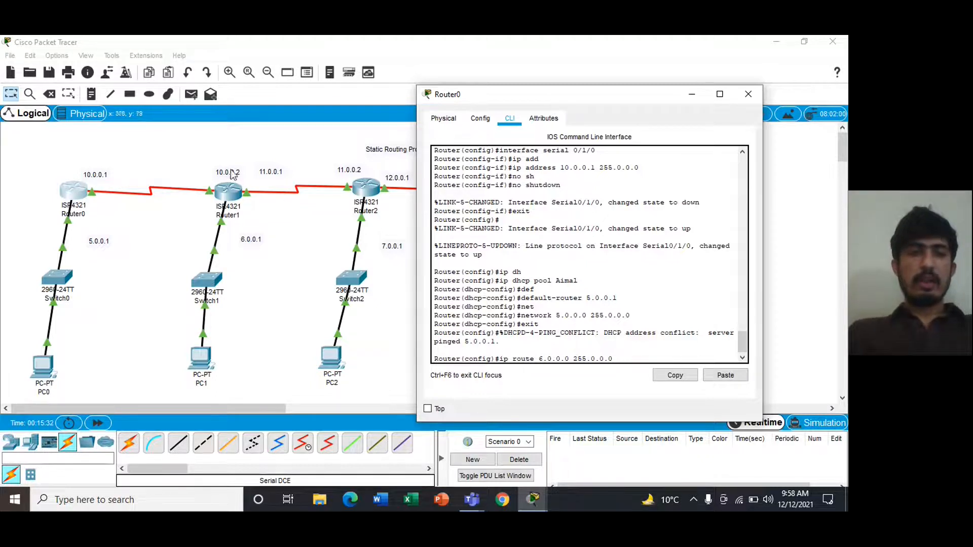
type(" 10.")
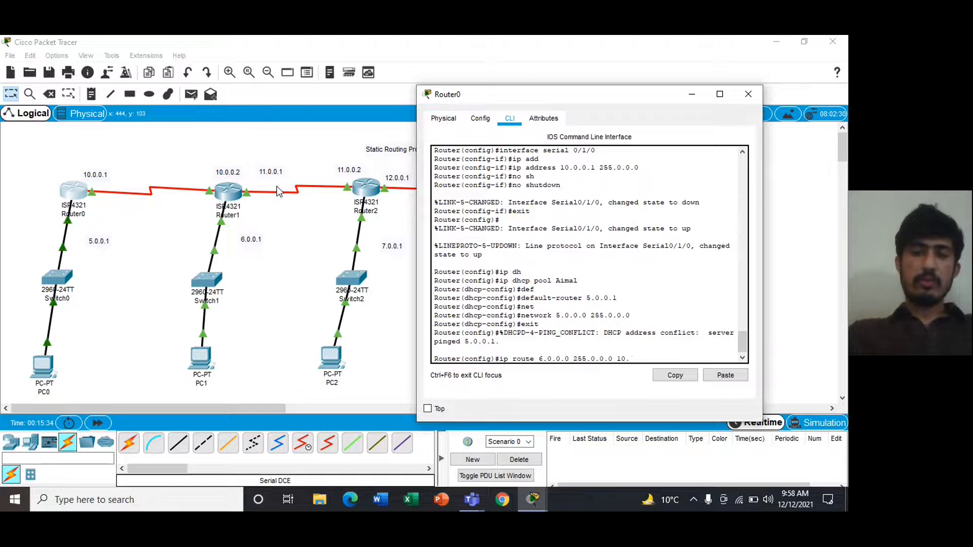
type("0.0.2")
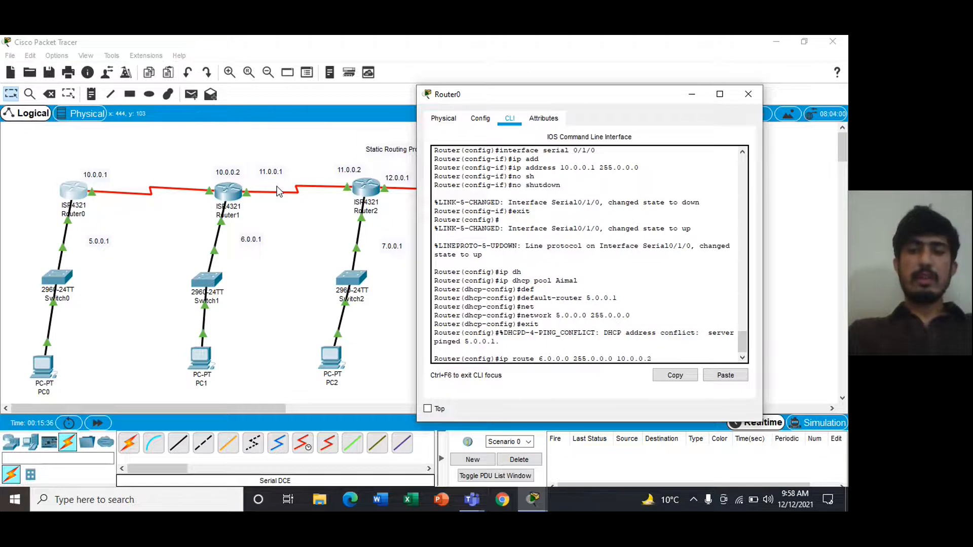
key("Return")
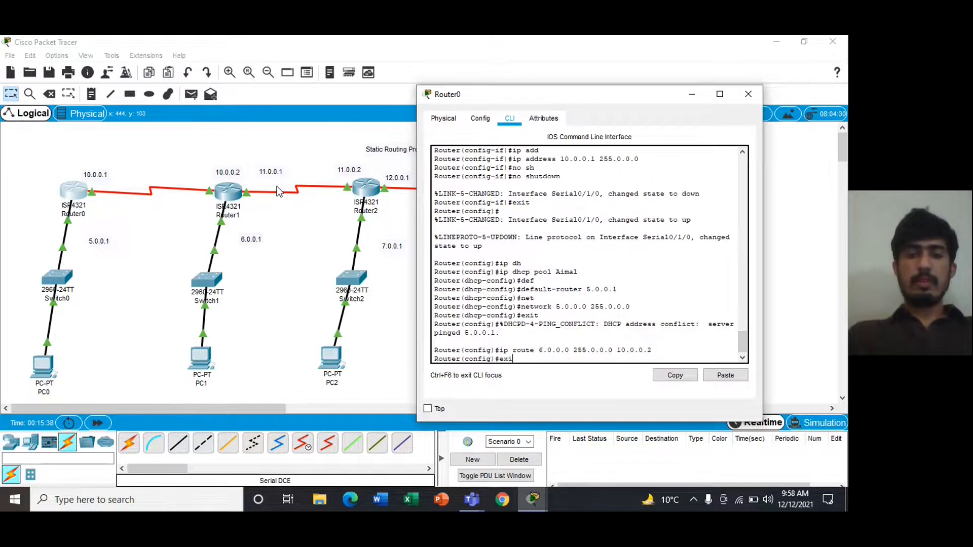
type("exit")
key("Return")
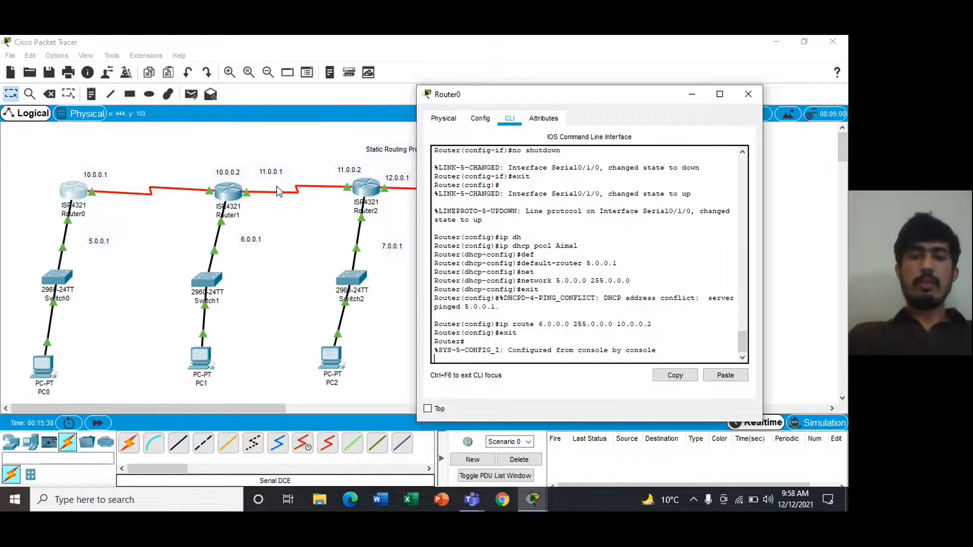
left_click(747, 92)
- Add a static route on Router1 to network 5.0.0.0 255.0.0.0 via 10.0.0.1, exit configuration mode and close its window
left_click(229, 191)
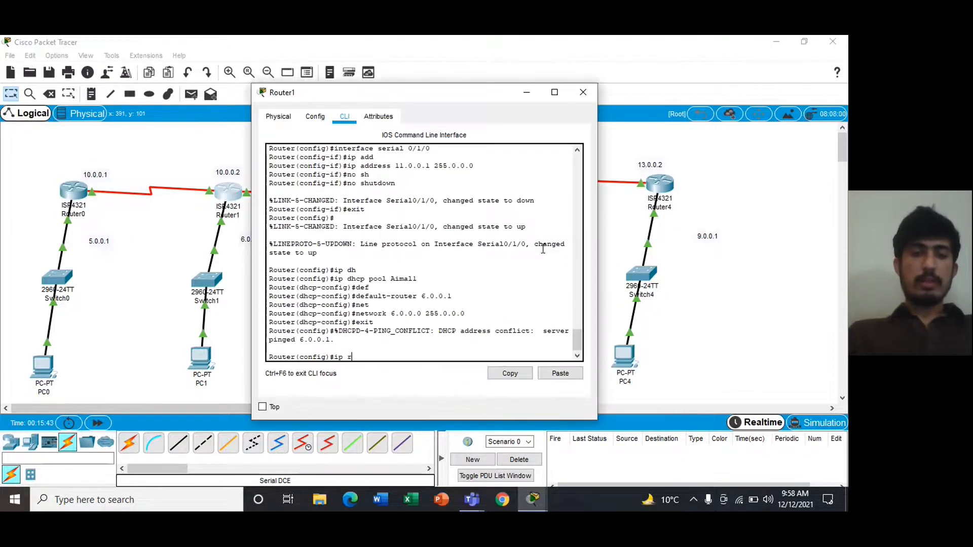
type("ip route 5.0.0.0 255.0.0.0 10.0.00")
key("BackSpace")
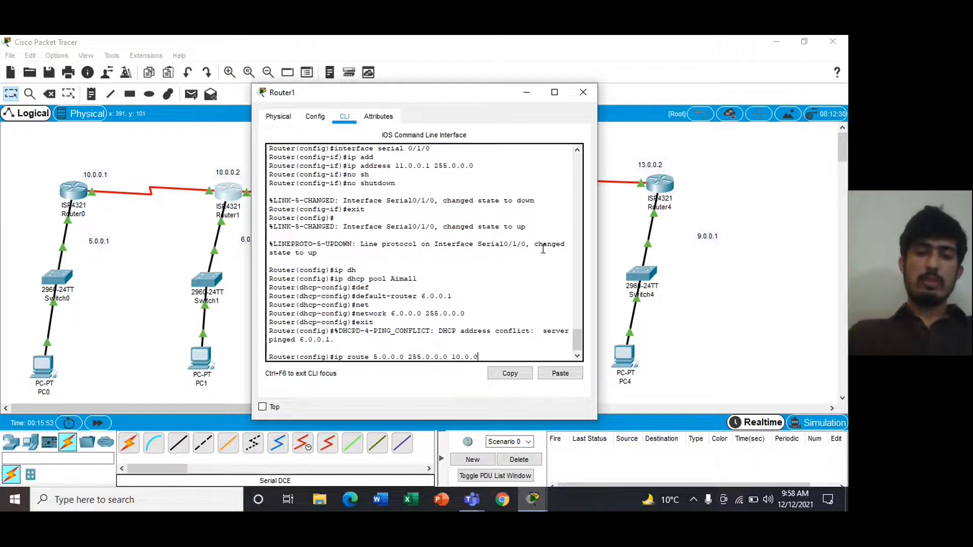
key("Return")
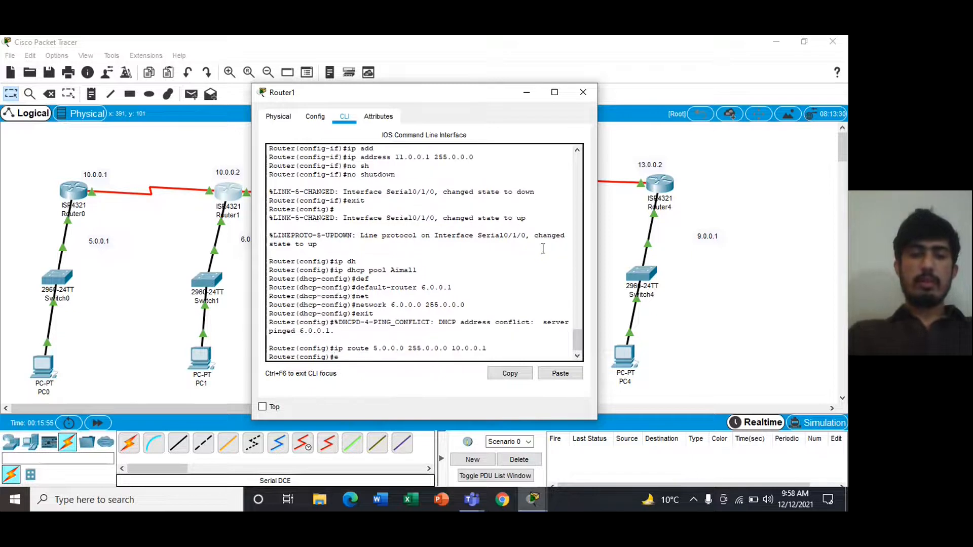
type("exit")
key("Return")
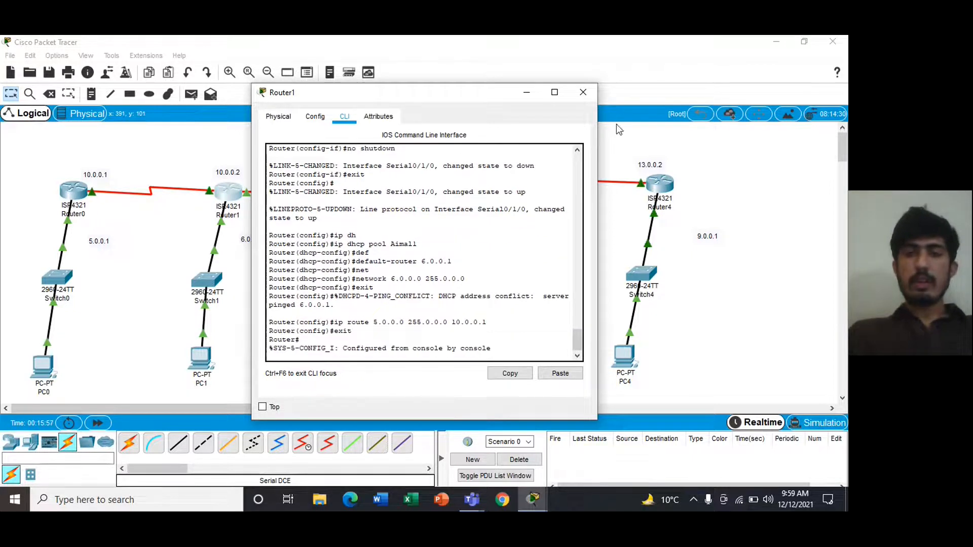
left_click(581, 92)
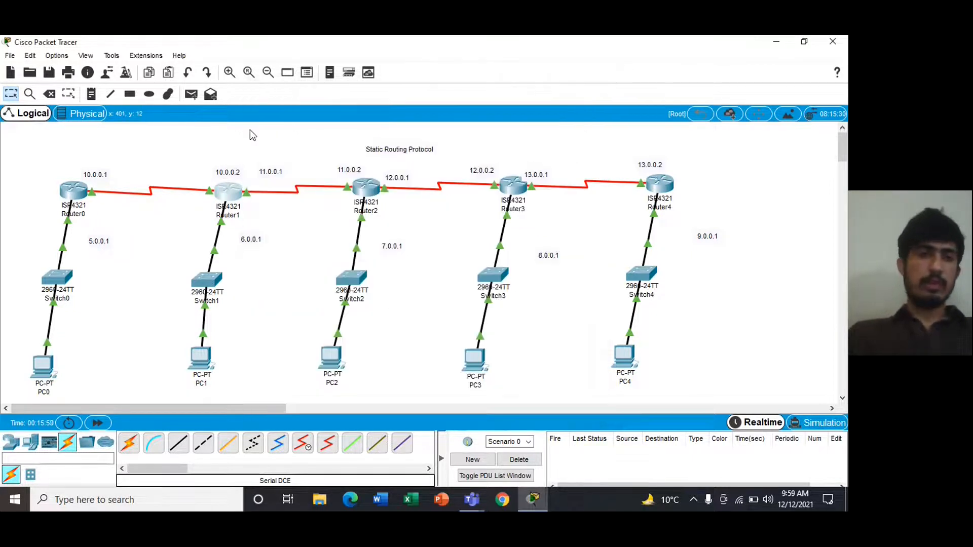
- Test connectivity by sending simple PDUs from PC0 to PC1, deleting the test scenario after each attempt
left_click(44, 366)
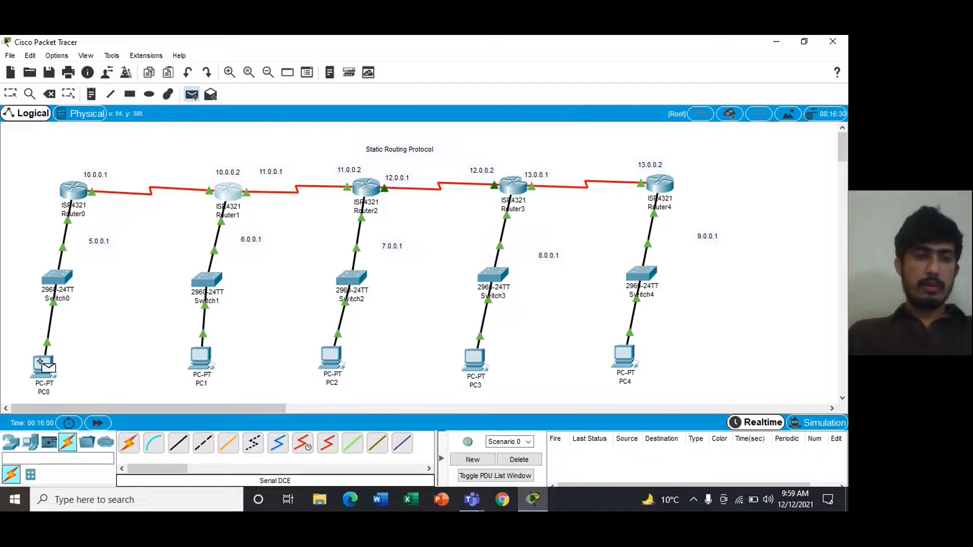
left_click(203, 360)
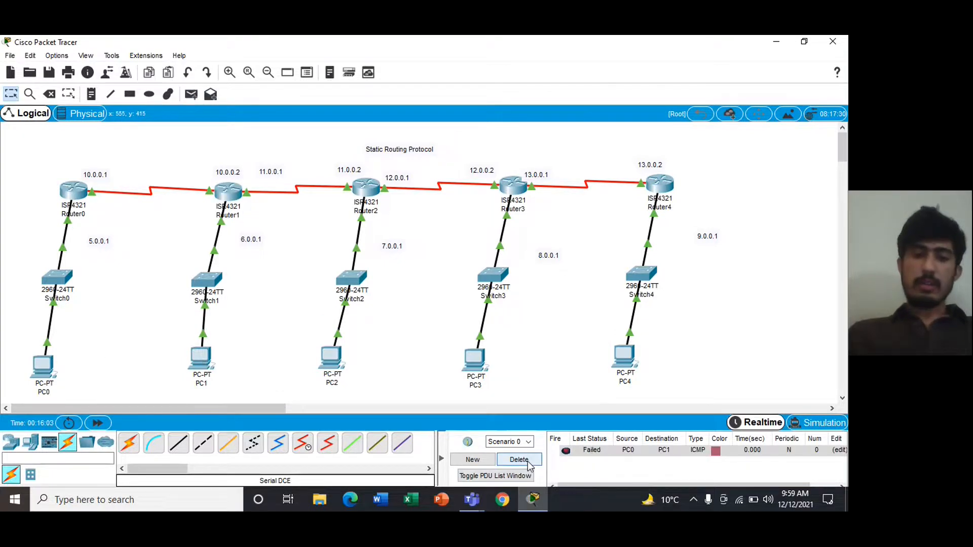
left_click(519, 459)
left_click(191, 94)
left_click(46, 370)
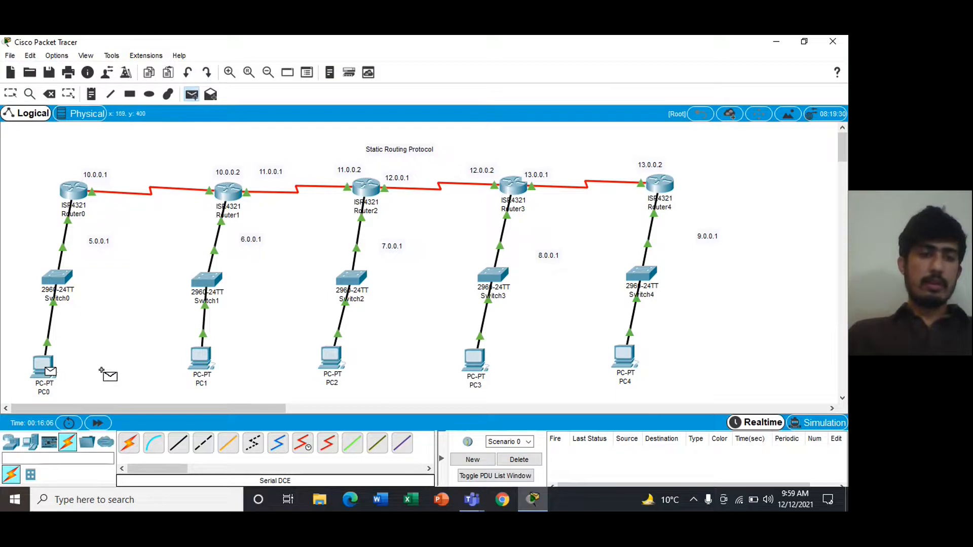
left_click(201, 367)
left_click(191, 94)
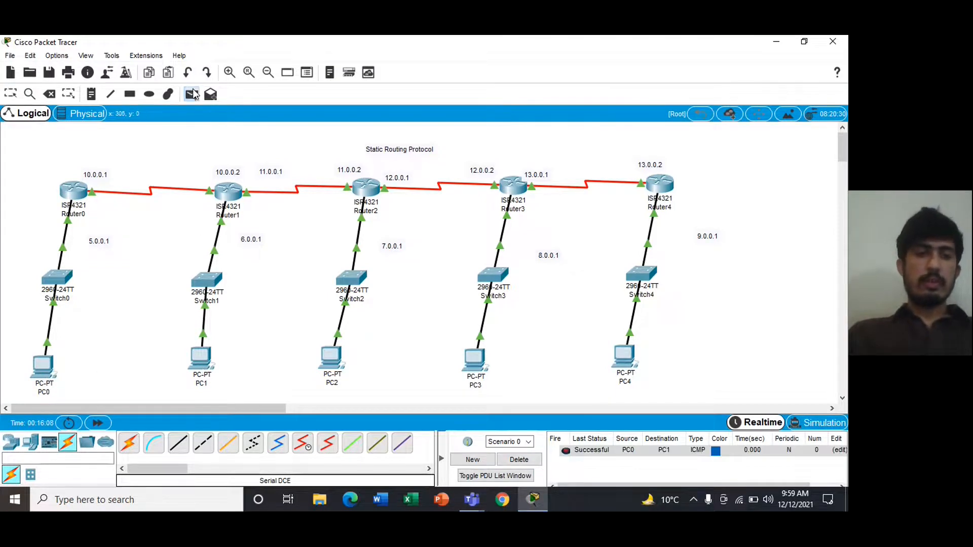
left_click(42, 366)
left_click(518, 459)
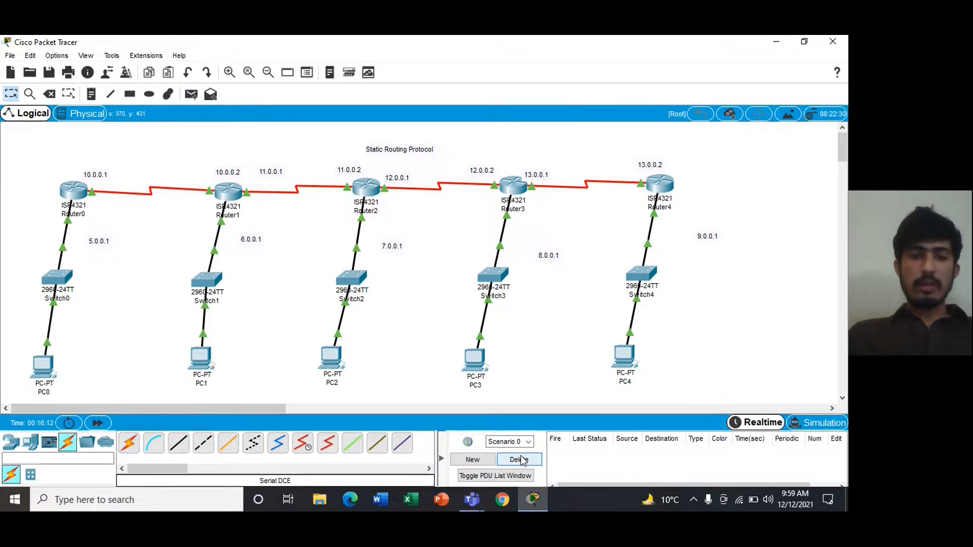
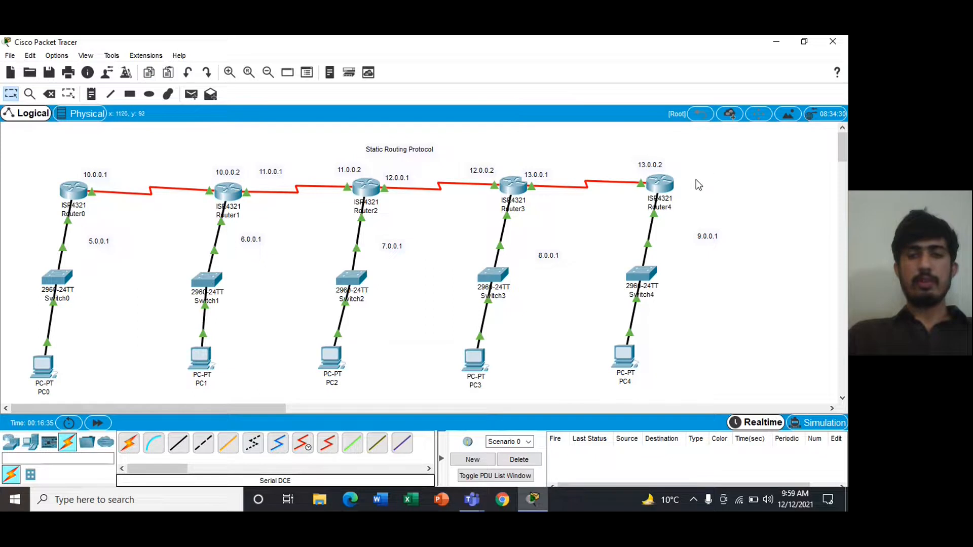
- Reopen Router1's command line and enter global configuration mode
left_click(228, 189)
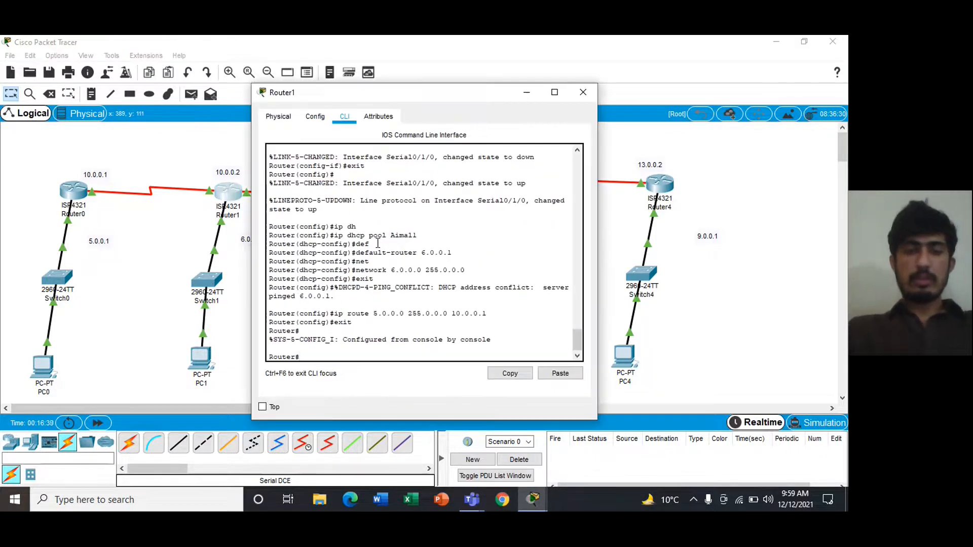
type("ena")
key("Tab")
key("Return")
type("cdo")
type("nf")
key("Tab")
type("yt")
key("BackSpace")
type("ter")
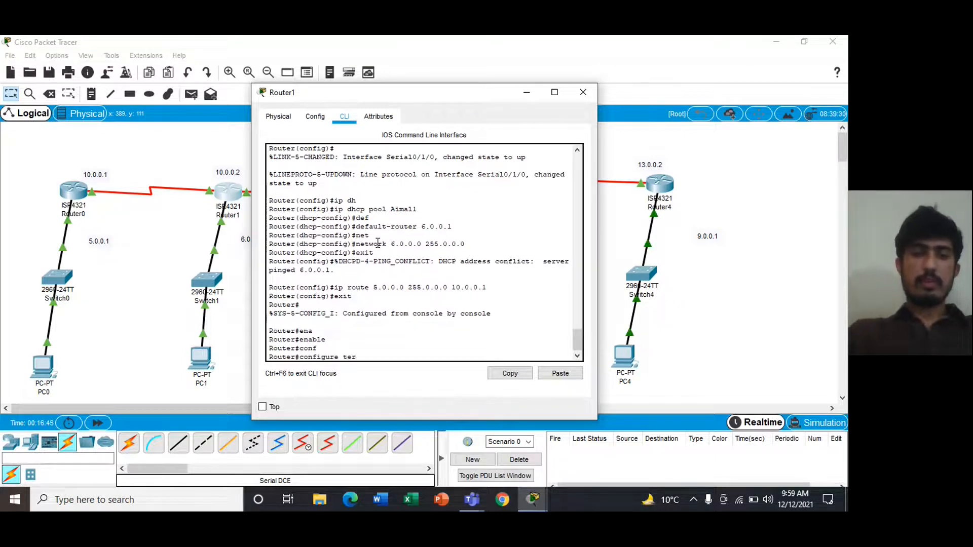
key("Tab")
key("Return")
- Add a static route on Router1 to network 7.0.0.0 255.0.0.0 via 11.0.0.2, exit configuration mode and close its window
type("ip route")
left_click_drag(378, 97, 585, 92)
type("7.0")
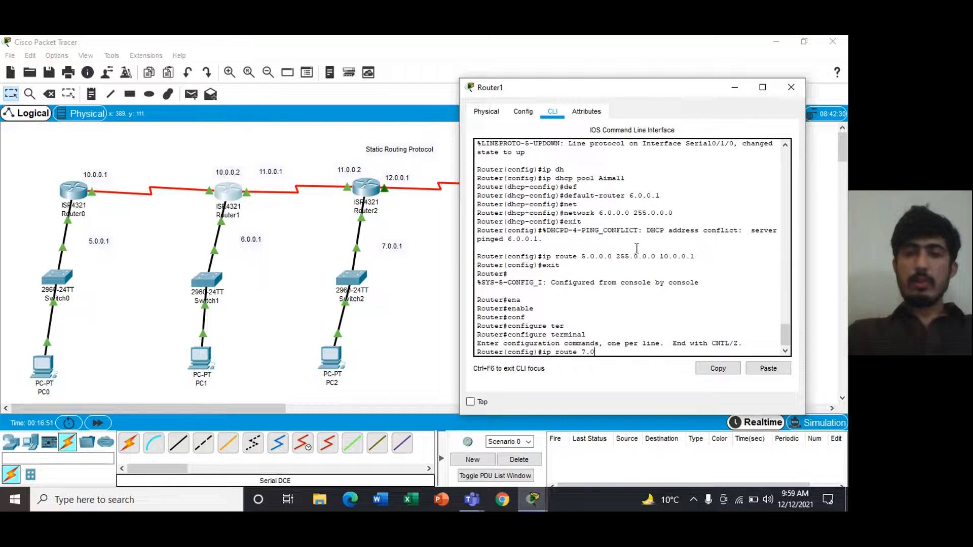
type(".0.0 25")
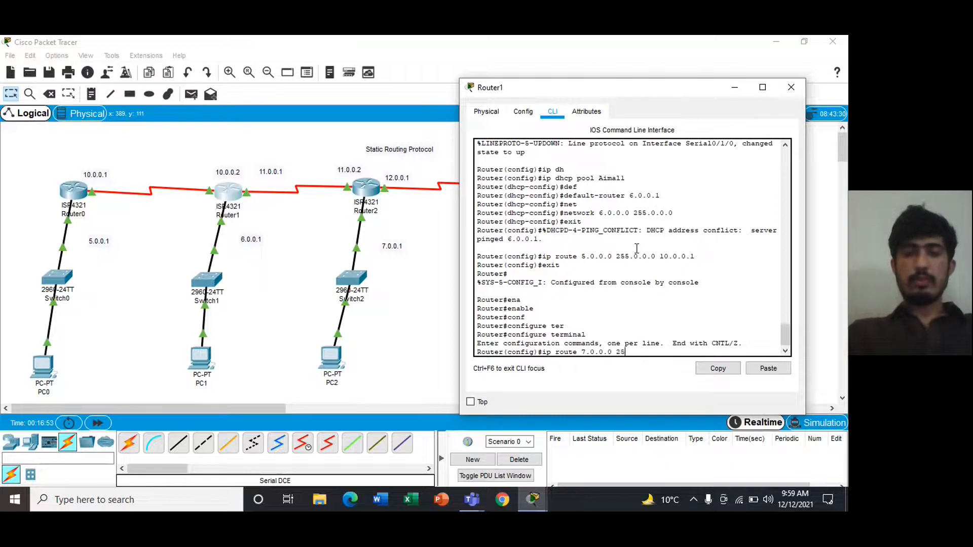
type("5.0.0.0 11.0.0.2")
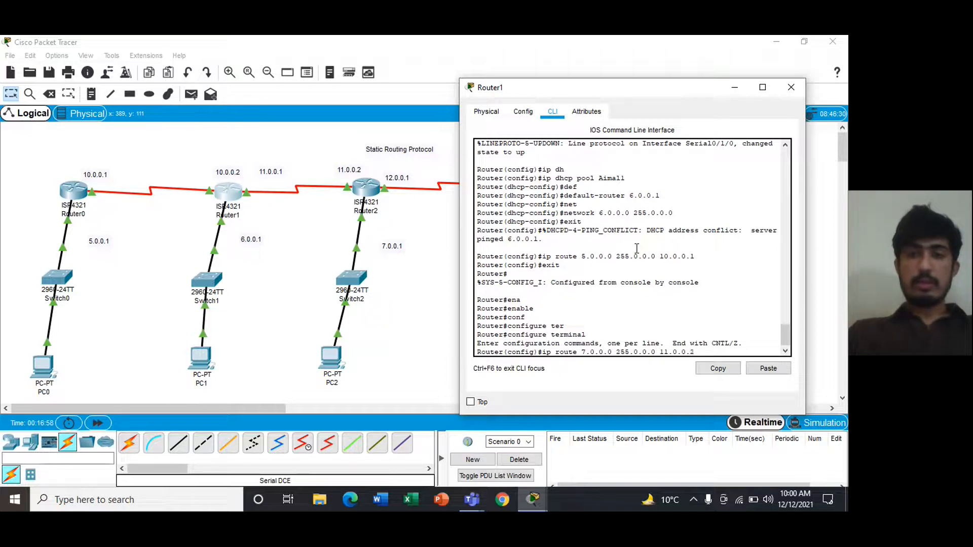
key("Return")
type("exit")
key("Return")
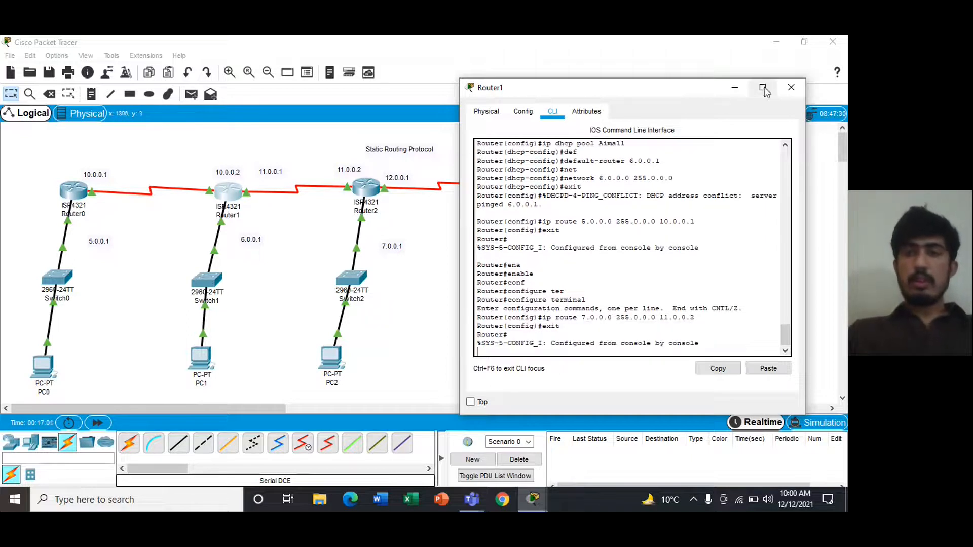
left_click(790, 88)
- Add a static route on Router2 to network 6.0.0.0 255.0.0.0 via 11.0.0.1, exit configuration mode and close its window
left_click(371, 188)
left_click_drag(444, 96, 579, 98)
key("Return")
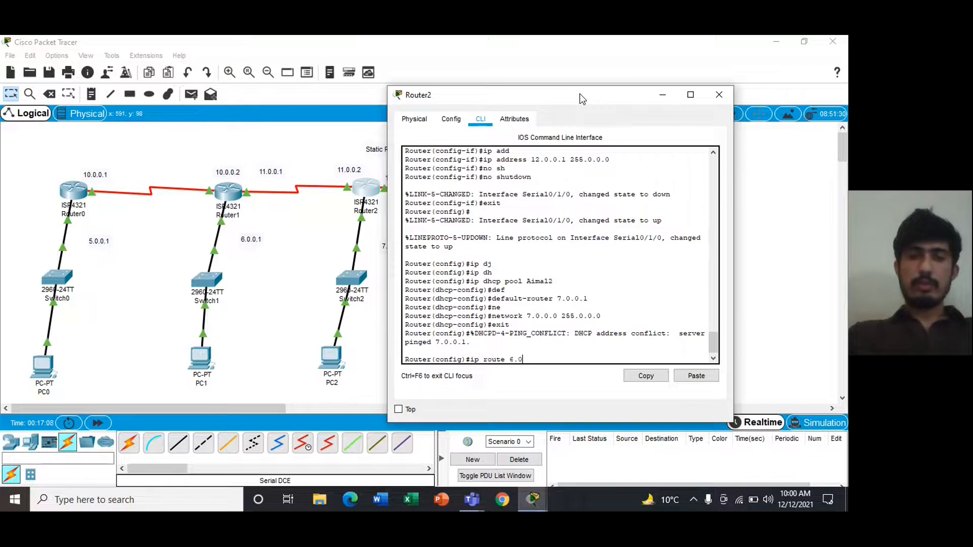
type("ip route 6.0.0.0 255.0.0.0 11.0.0")
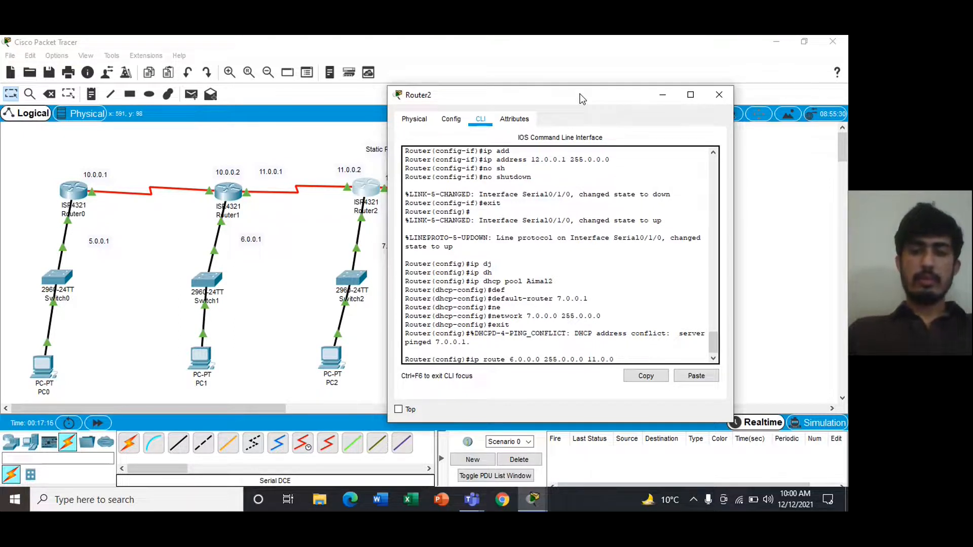
key("Return")
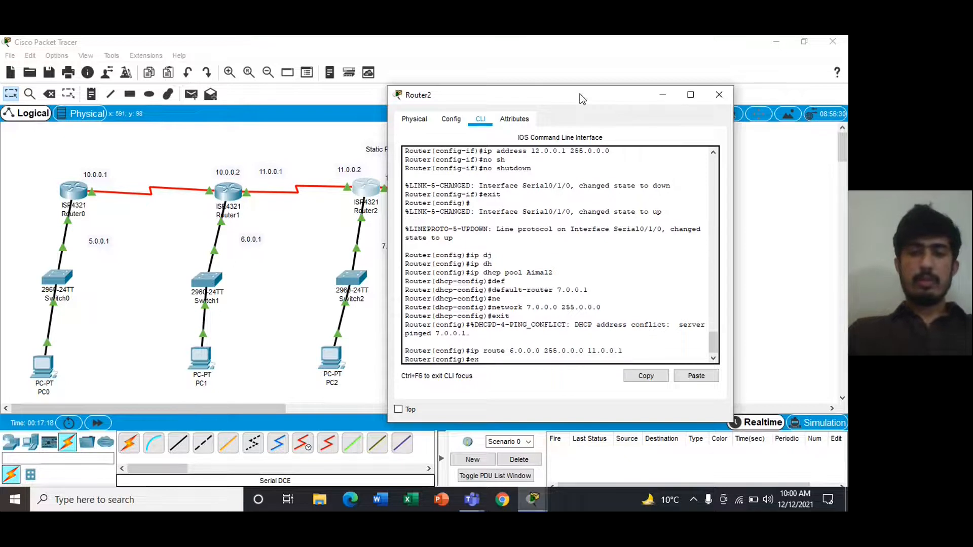
type("ex")
key("Return")
left_click(719, 95)
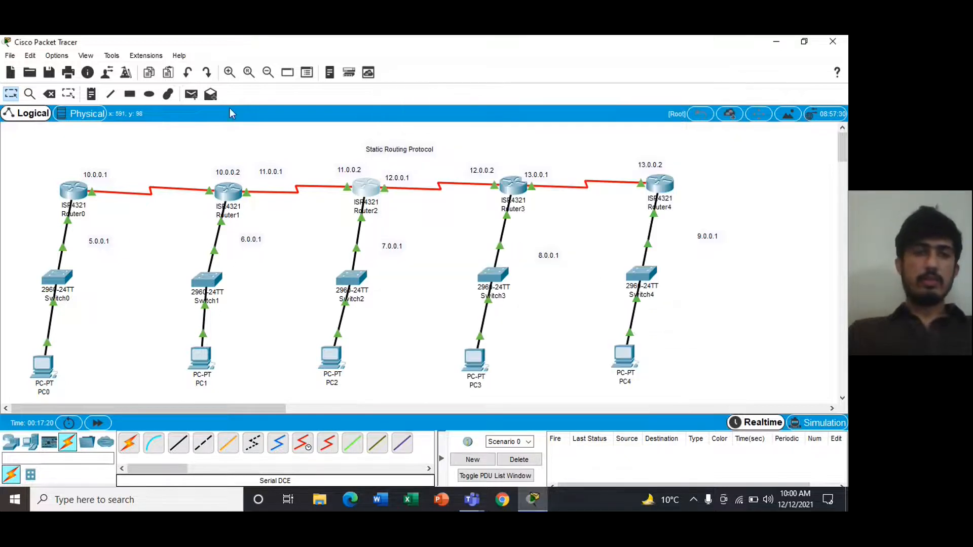
- Send a simple PDU from PC1 to PC2, delete the test scenario, and send the same PDU again
left_click(191, 94)
left_click(201, 356)
left_click(332, 359)
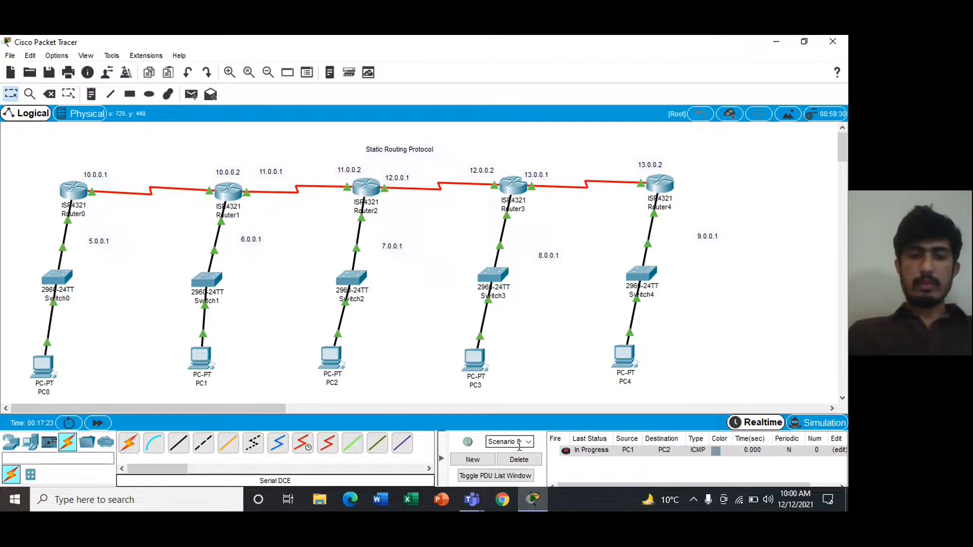
left_click(519, 459)
left_click(191, 94)
left_click(203, 359)
left_click(332, 361)
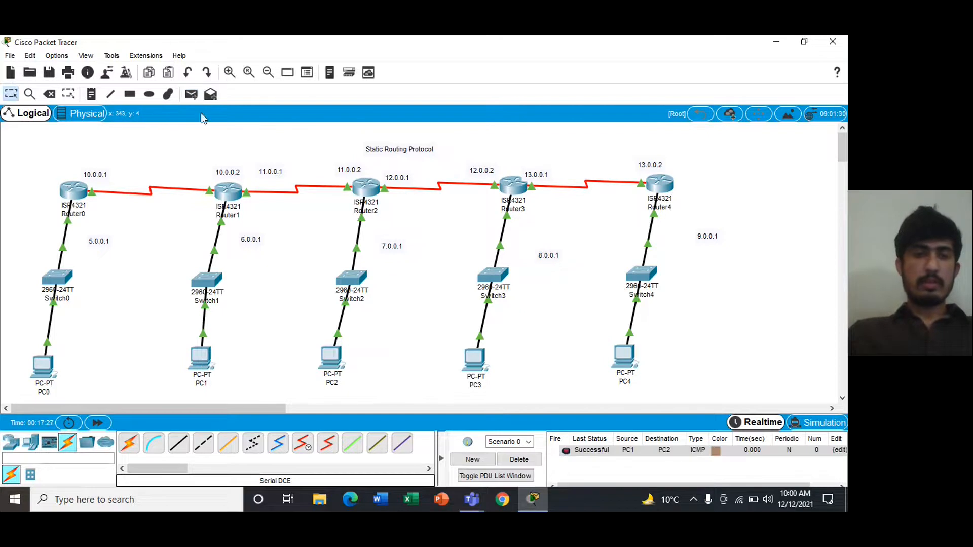
- Test the reverse direction with a simple PDU from PC2 to PC1 and delete the test scenario
left_click(191, 94)
left_click(332, 360)
left_click(203, 360)
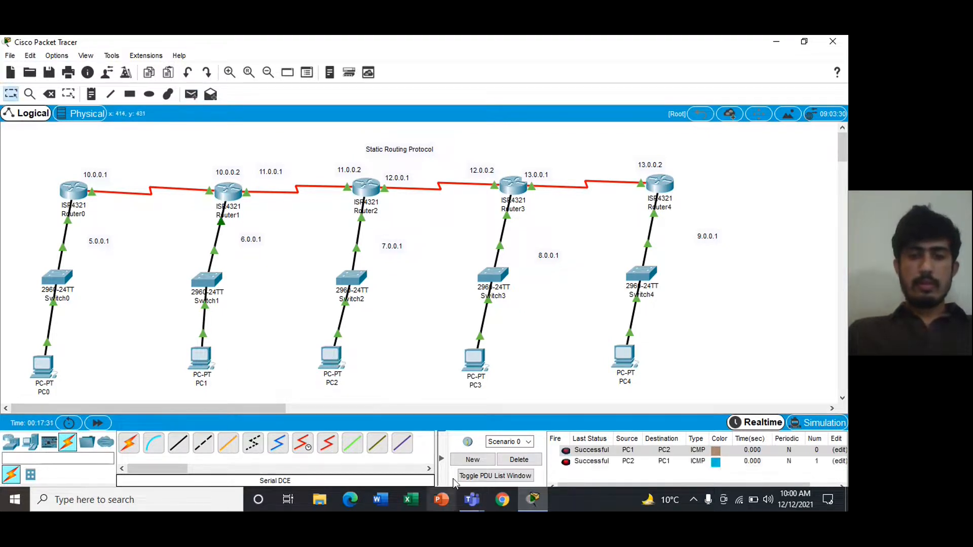
left_click(518, 458)
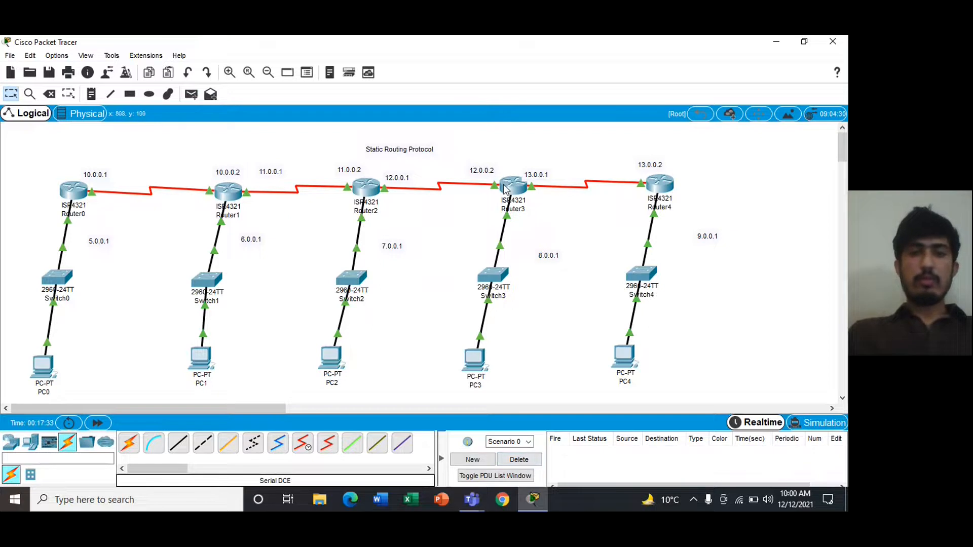
- Open Router2's command line and enter global configuration mode
left_click(366, 195)
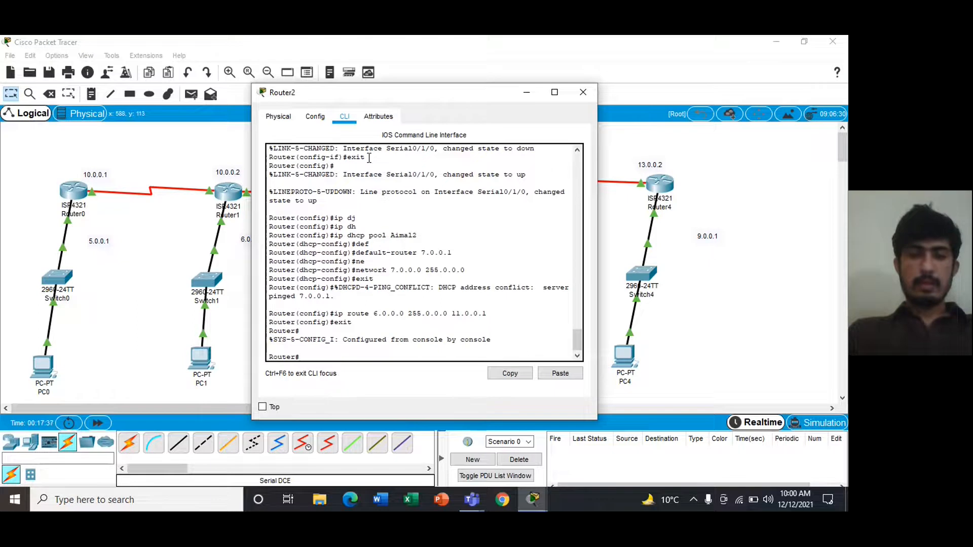
type("conf")
key("Tab")
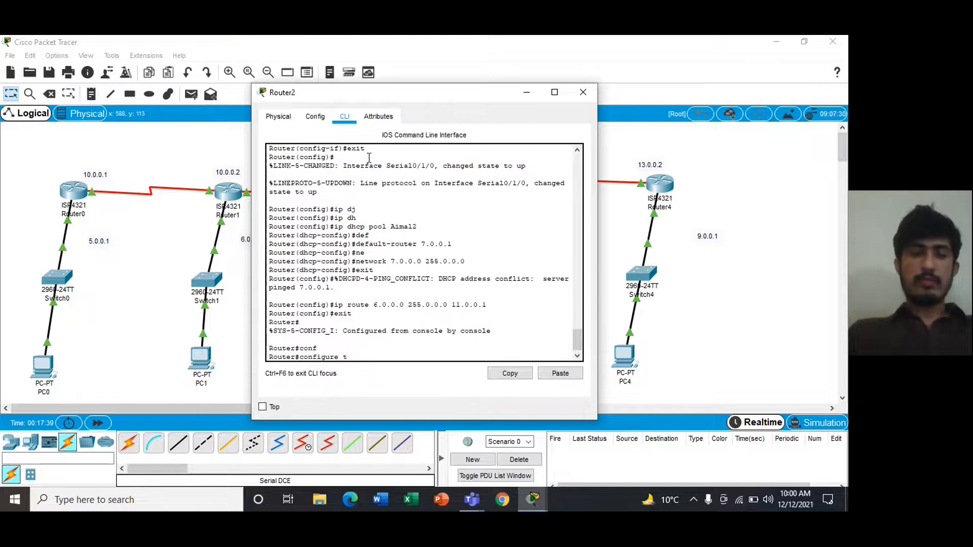
type("ter")
key("Tab")
key("Return")
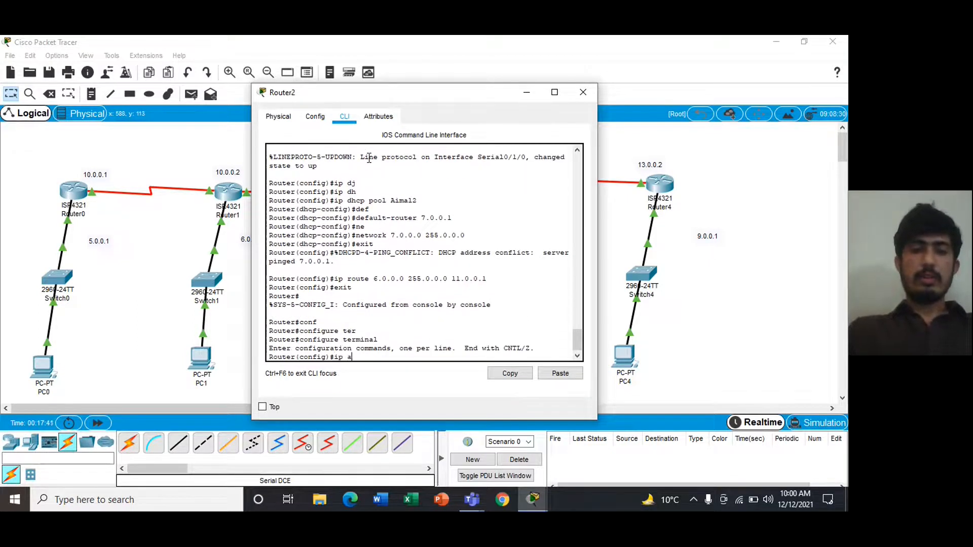
- Add a static route on Router2 to network 8.0.0.0 255.0.0.0 via 12.0.0.2, exit configuration mode and close its window
type("ip ro")
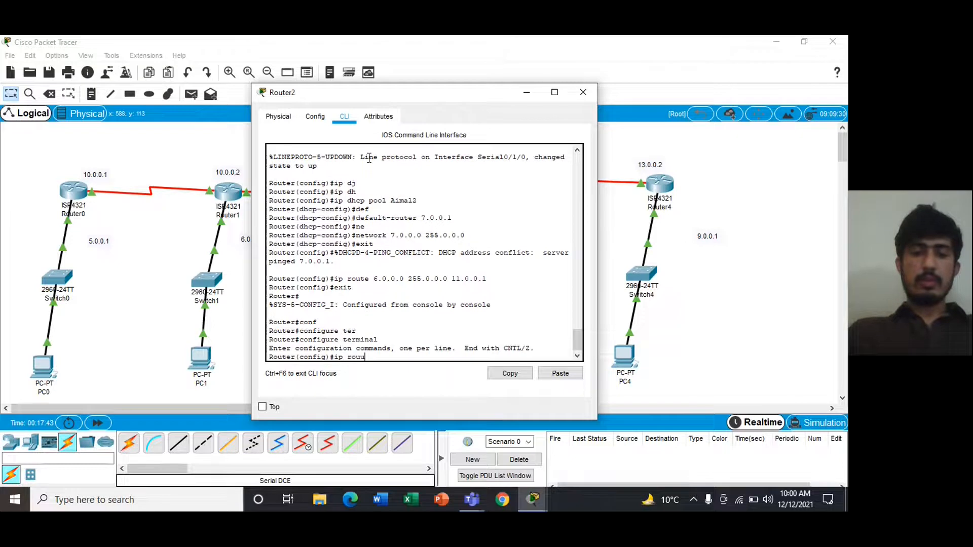
type("ute")
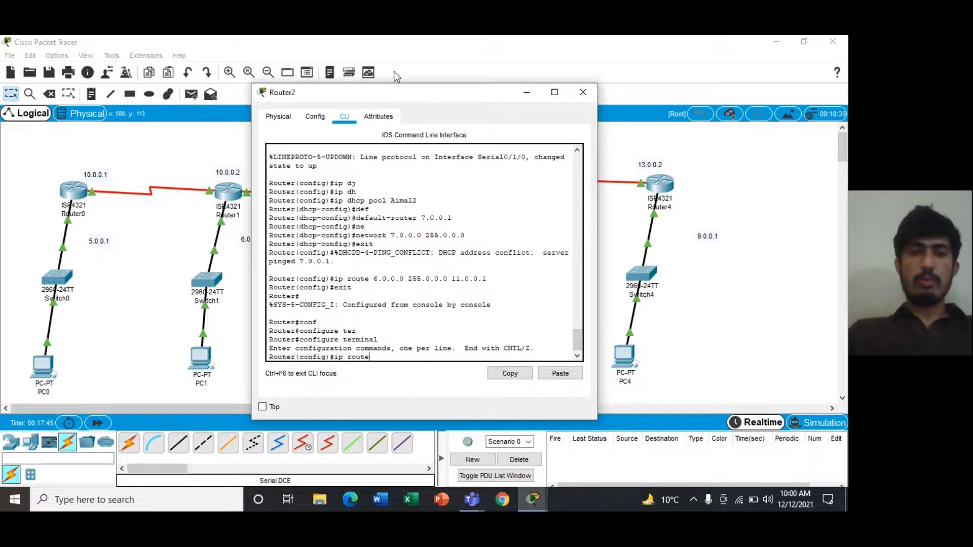
left_click_drag(386, 93, 133, 57)
type("8.0.0.0 255.0.0.0")
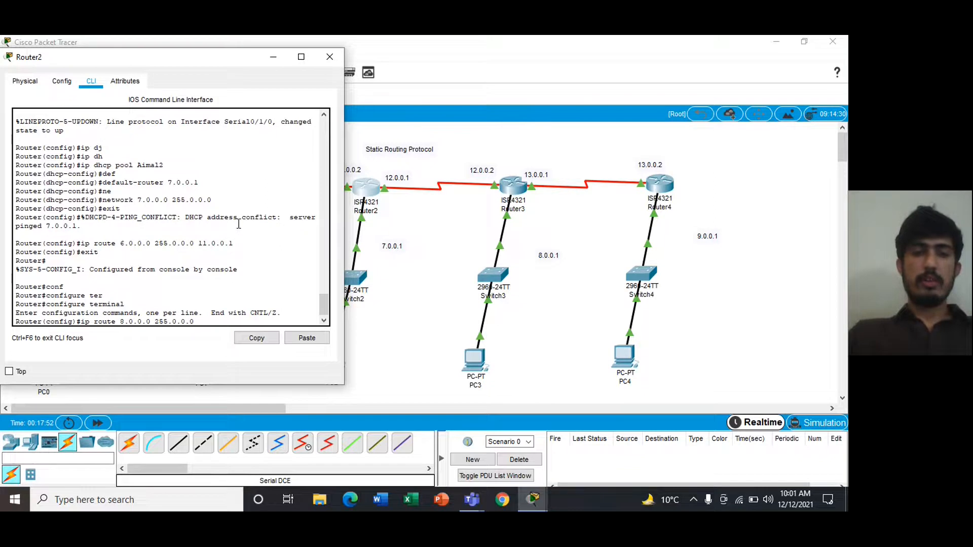
type("  12.0.0.2")
key("Return")
type("exit")
key("Return")
key("Return")
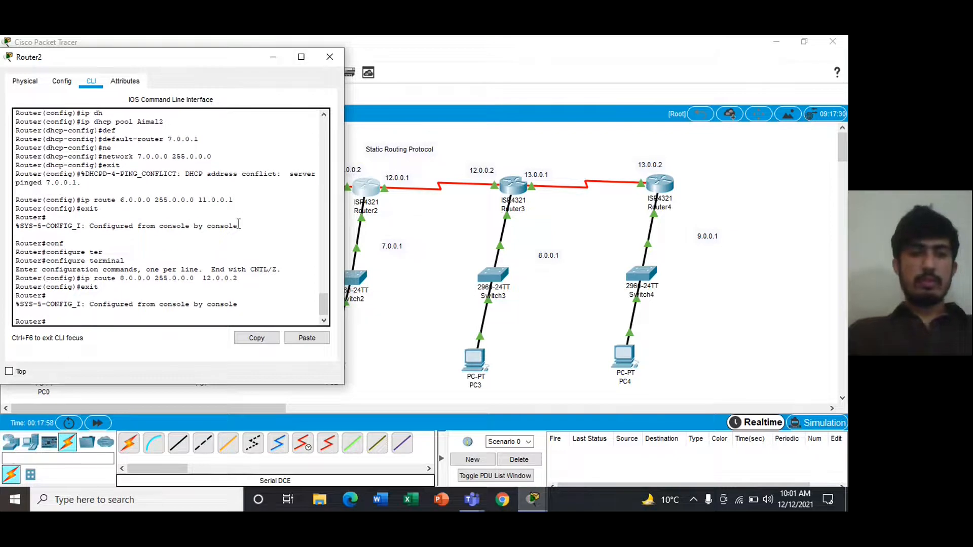
left_click(329, 56)
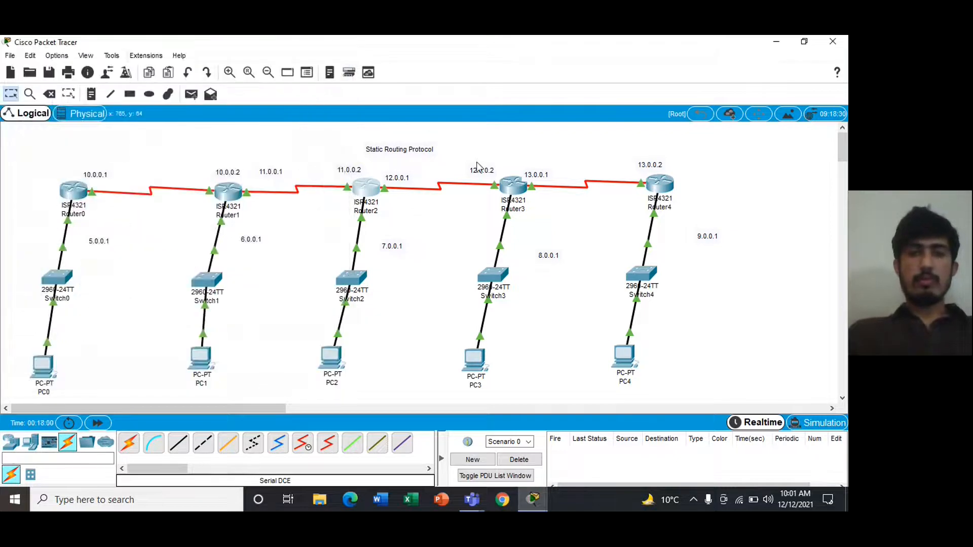
- Add a static route on Router3 to network 7.0.0.0 255.0.0.0 via 12.0.0.1, exit configuration mode and close its window
left_click(508, 187)
type("ip r")
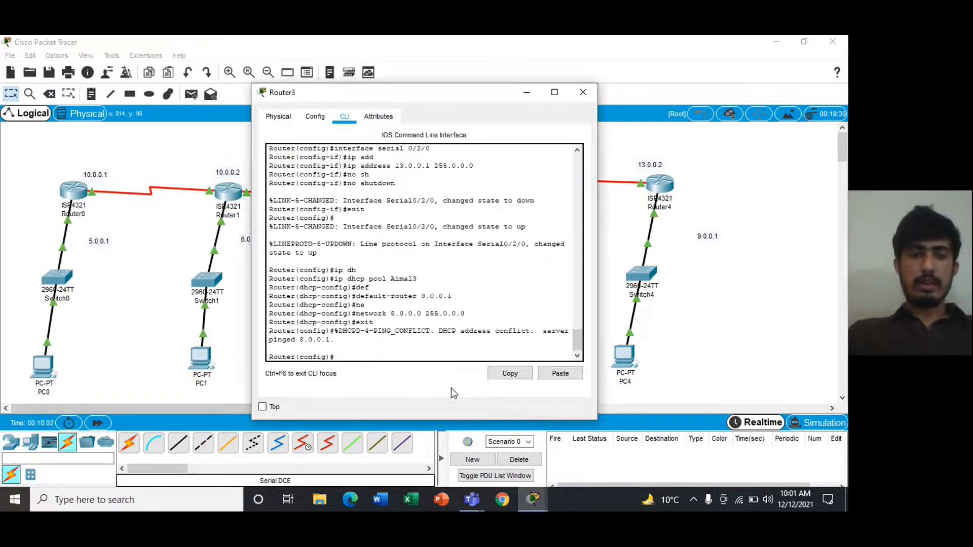
type("oute")
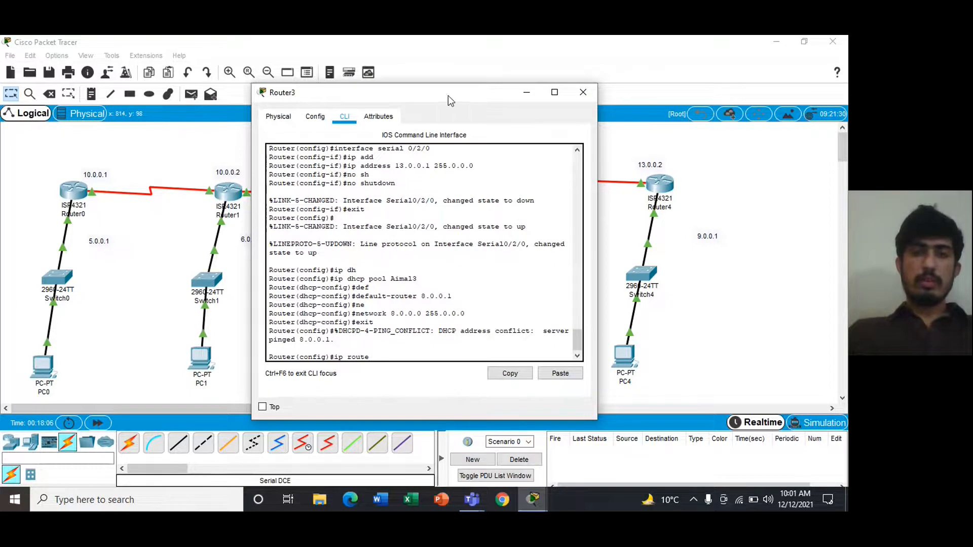
left_click_drag(467, 95, 660, 77)
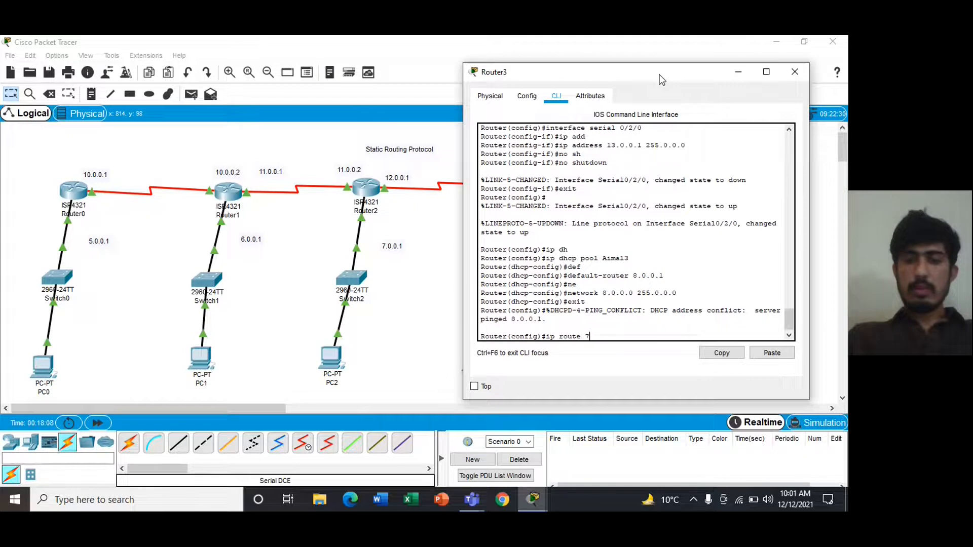
type("7.0.0.0 255.")
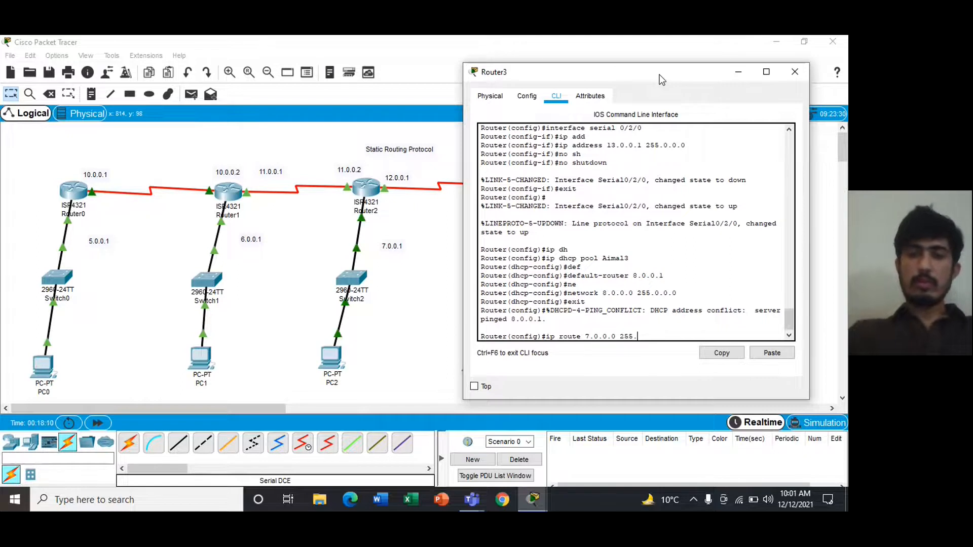
type("0.0.0")
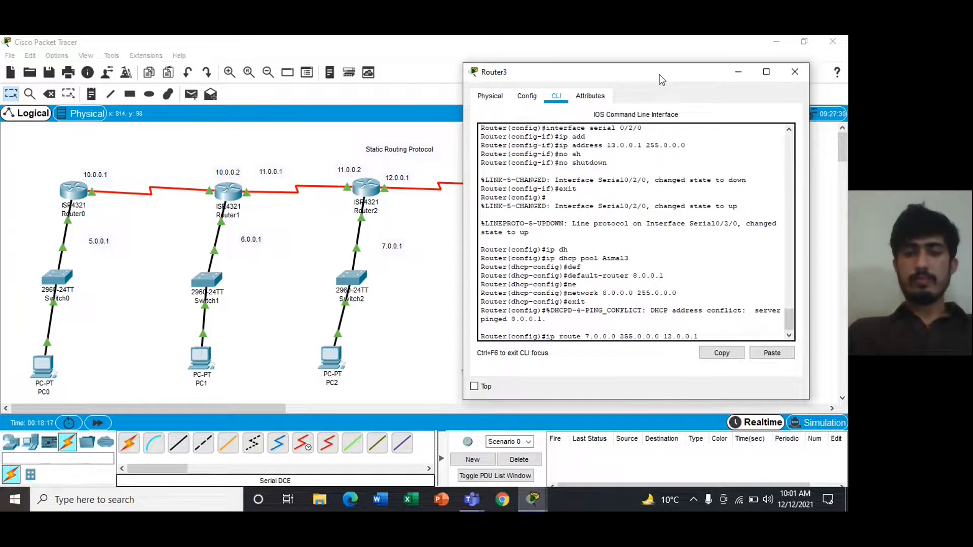
key("Return")
type("exit")
key("Return")
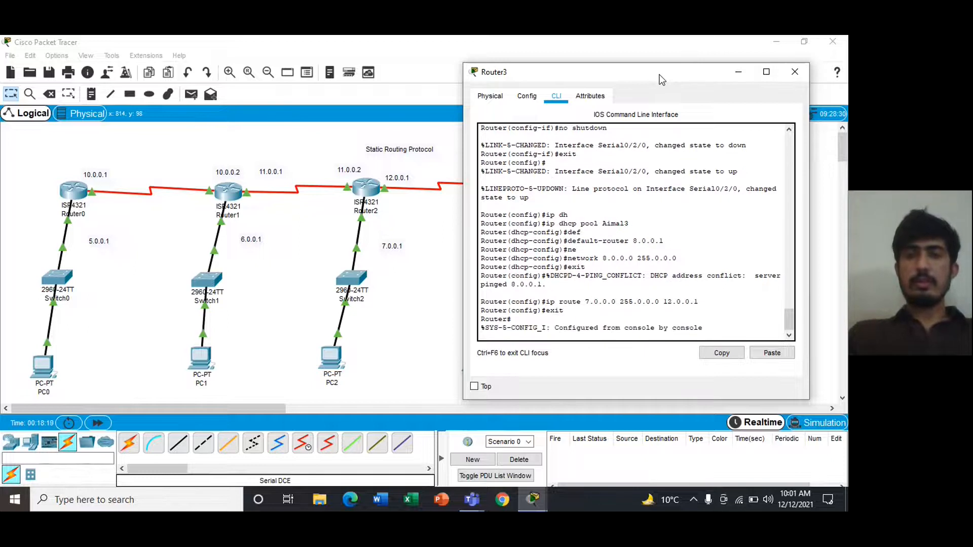
left_click(804, 70)
- Send a simple PDU from PC2 to PC3, delete the test scenario, and send the same PDU again
left_click(190, 95)
left_click(332, 357)
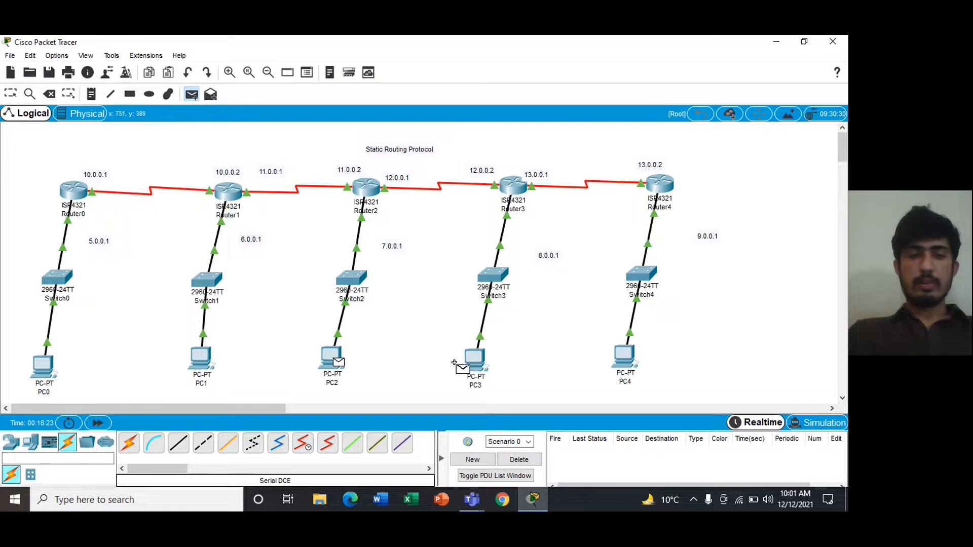
left_click(474, 365)
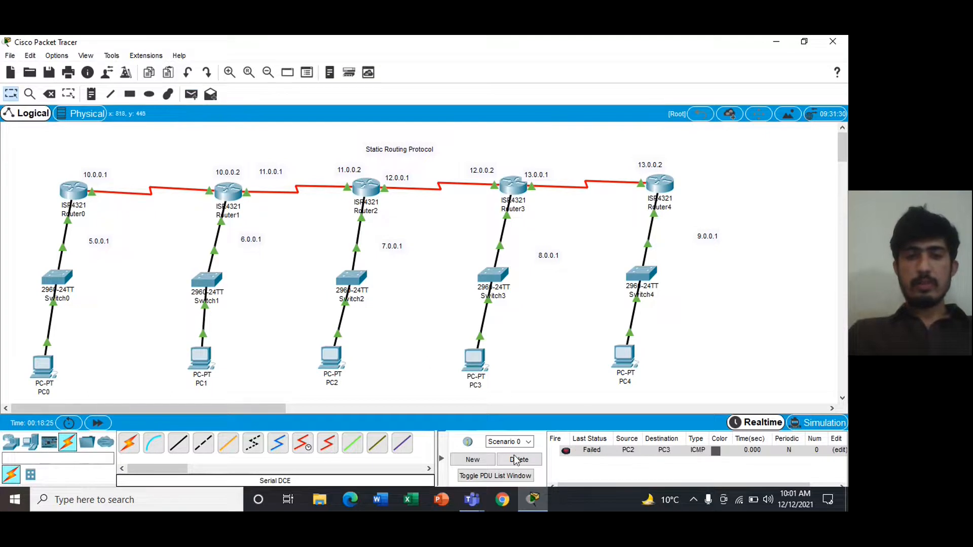
left_click(518, 459)
left_click(196, 97)
left_click(334, 359)
left_click(476, 366)
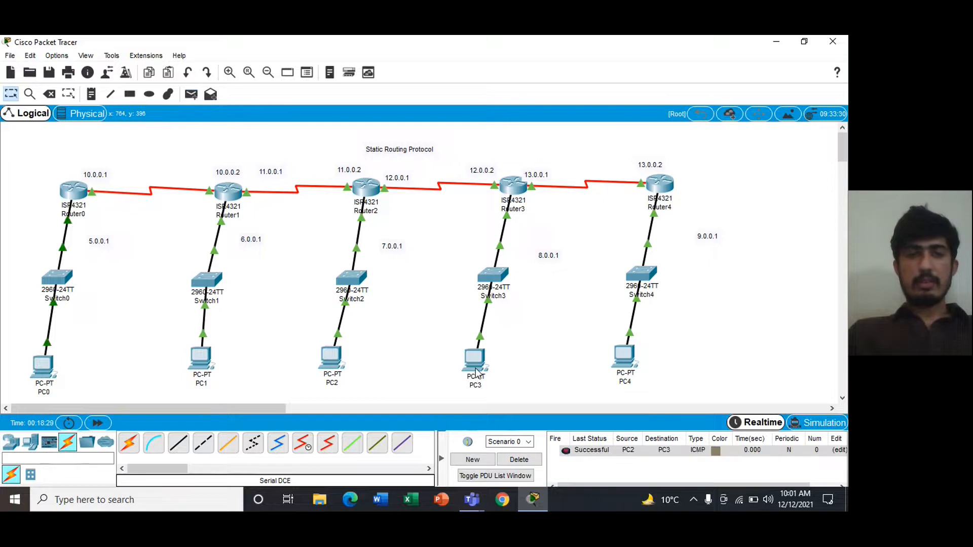
- Test the reverse direction with a simple PDU from PC3 to PC2 and delete the test scenario
left_click(192, 95)
left_click(475, 360)
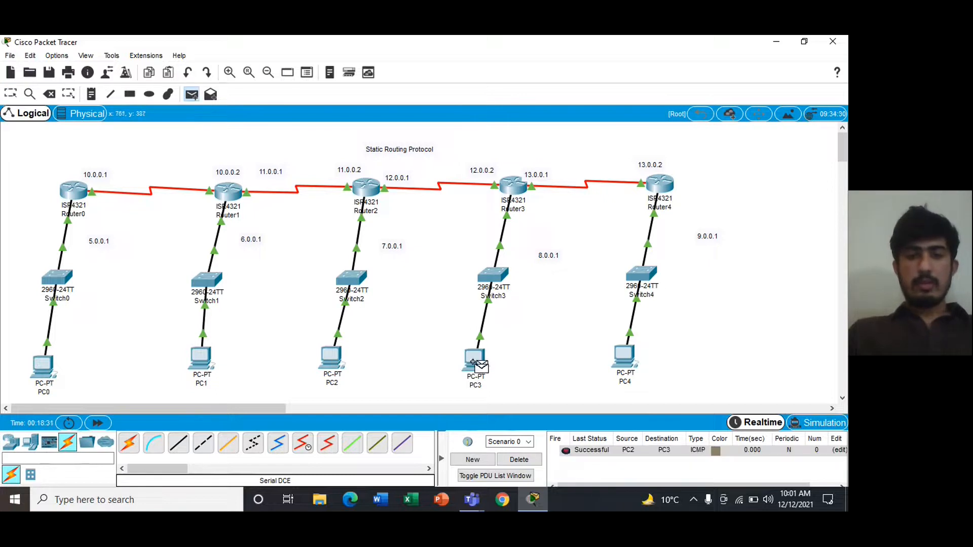
left_click(332, 361)
left_click(536, 461)
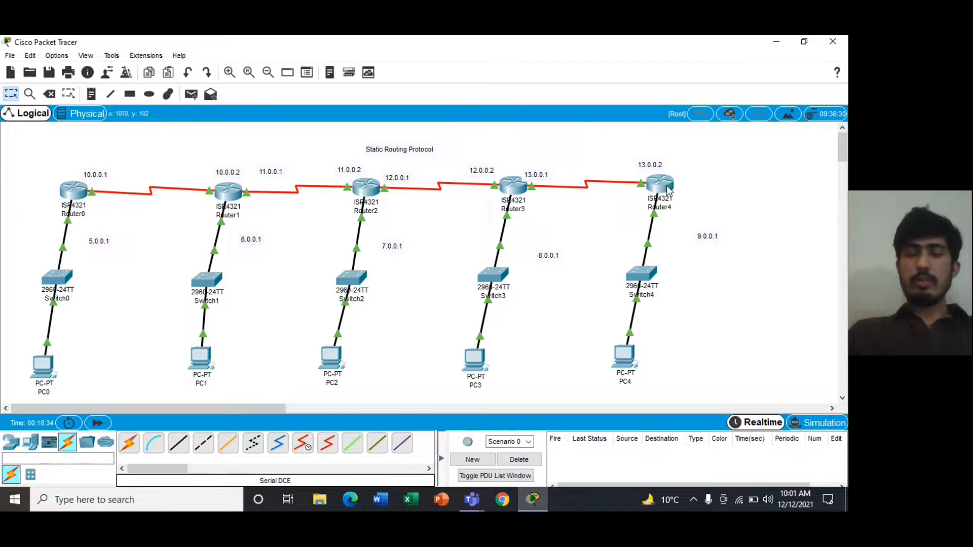
- Open Router3's command line, run enable and enter global configuration mode
left_click(510, 194)
type("ena")
key("Tab")
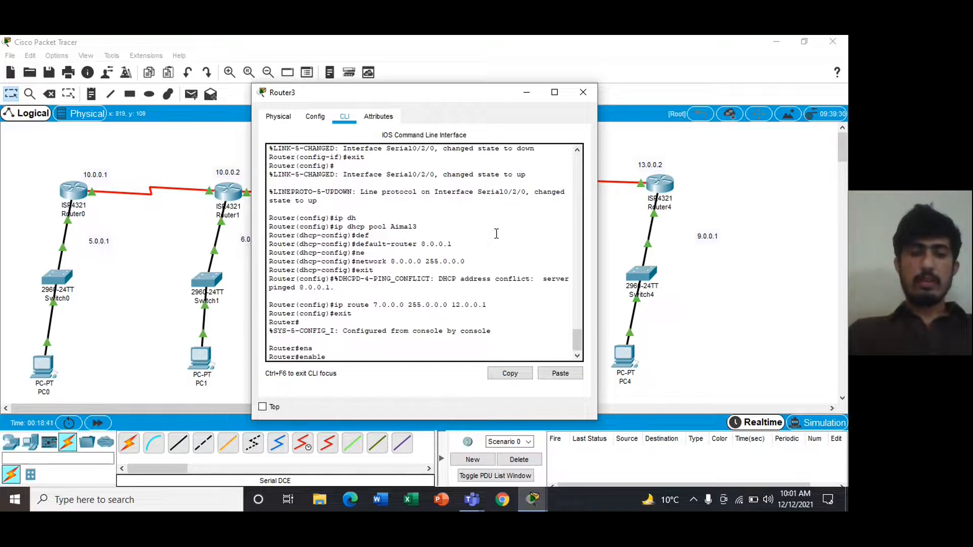
key("Return")
type("comn")
key("BackSpace")
key("BackSpace")
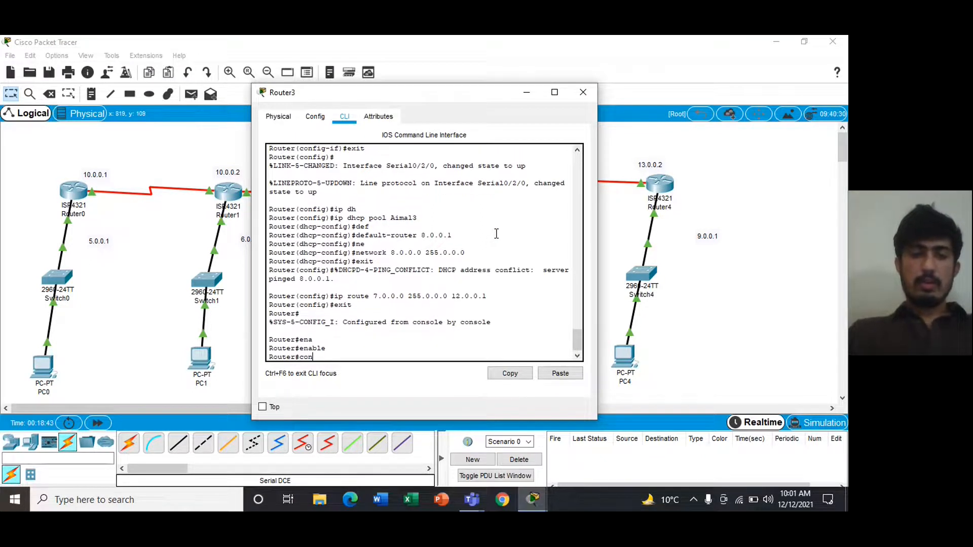
type("nf")
key("Tab")
type("ter")
key("Tab")
key("Return")
- Add a static route on Router3 to network 9.0.0.0 255.0.0.0 via 13.0.0.2, exit configuration mode and close its window
type("ip rpoute 9.0.0.")
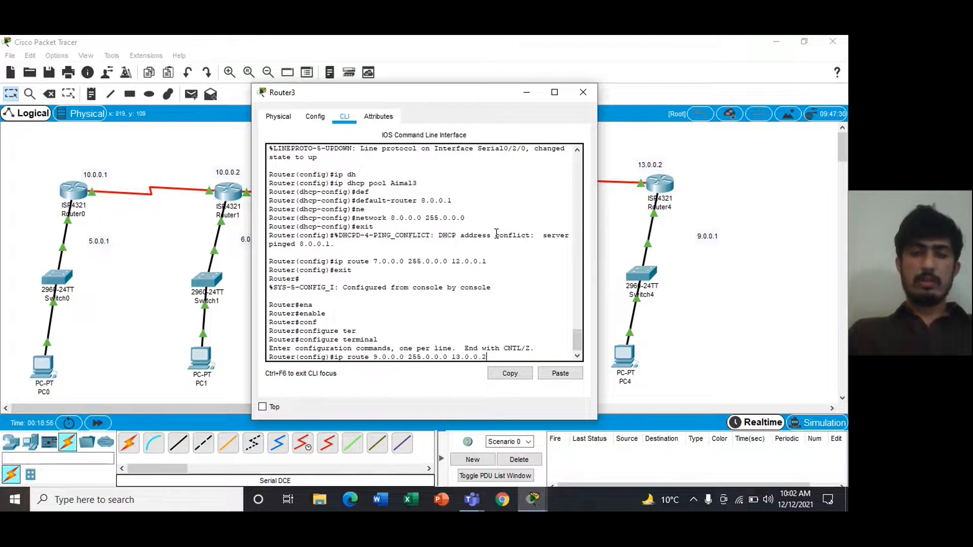
type("0 255.0.0.0 13.0.0.2")
key("Return")
type("exit")
key("Return")
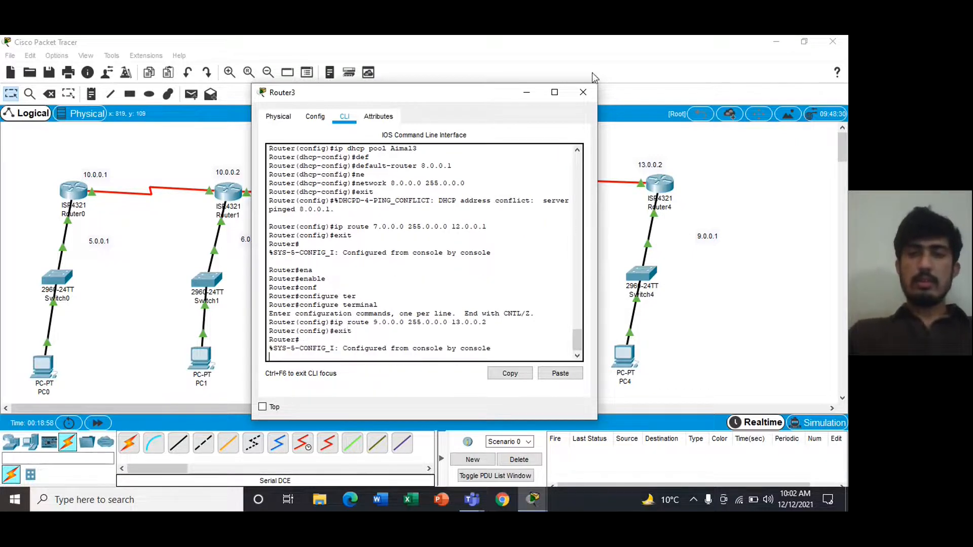
left_click(583, 93)
- Add a static route on Router4 to network 8.0.0.0 255.0.0.0 via 13.0.0.1, exit configuration mode and close its window
left_click(649, 180)
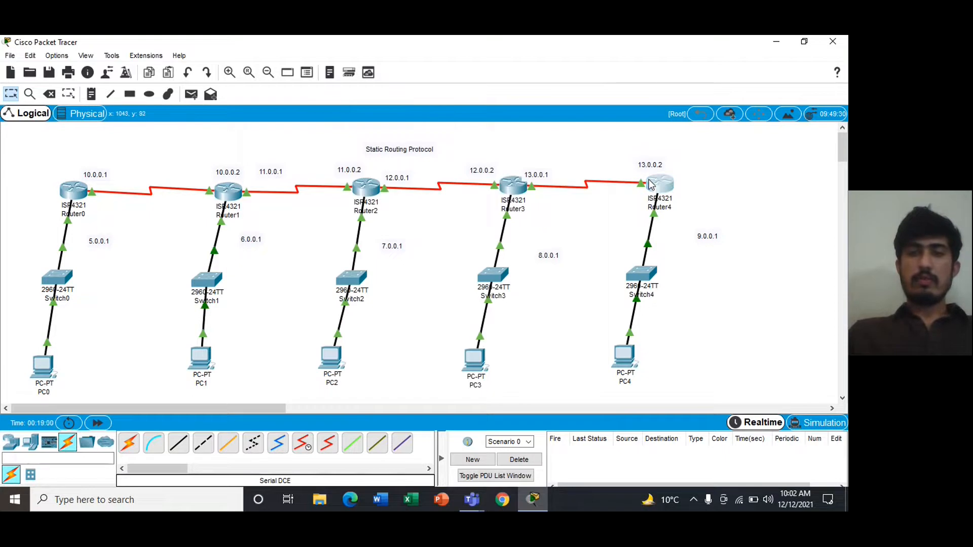
key("Return")
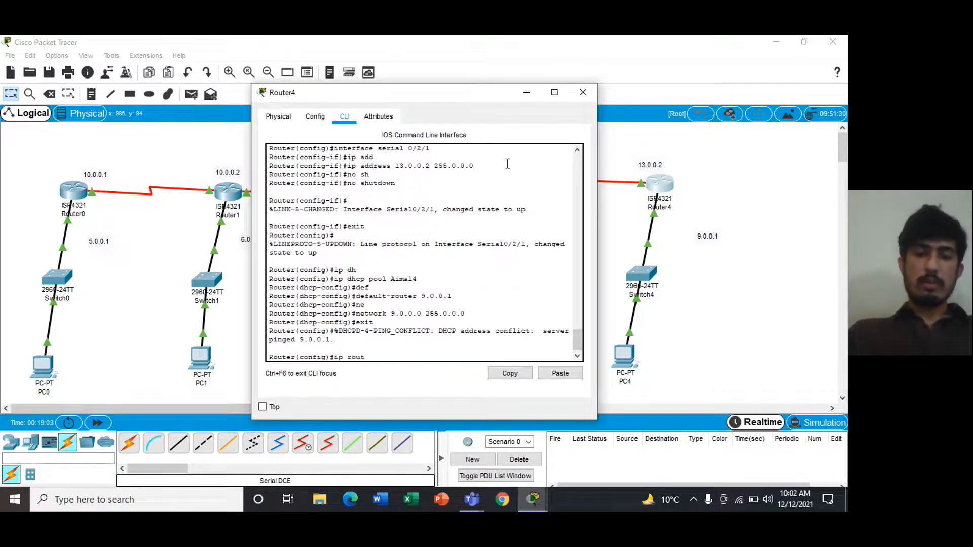
left_click_drag(463, 92, 421, 114)
type("ip route 8.0.0.0 255.0.0.0")
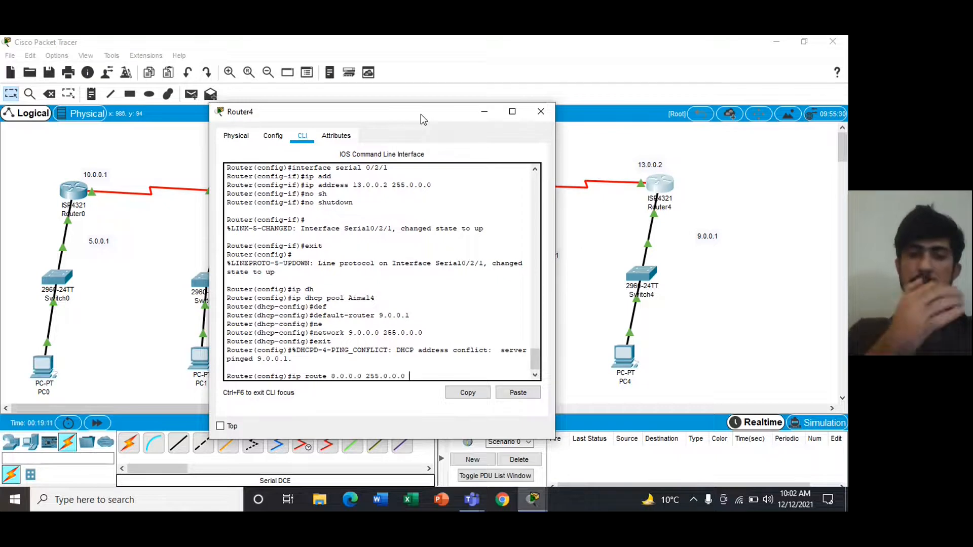
left_click_drag(420, 114, 287, 125)
type("13.")
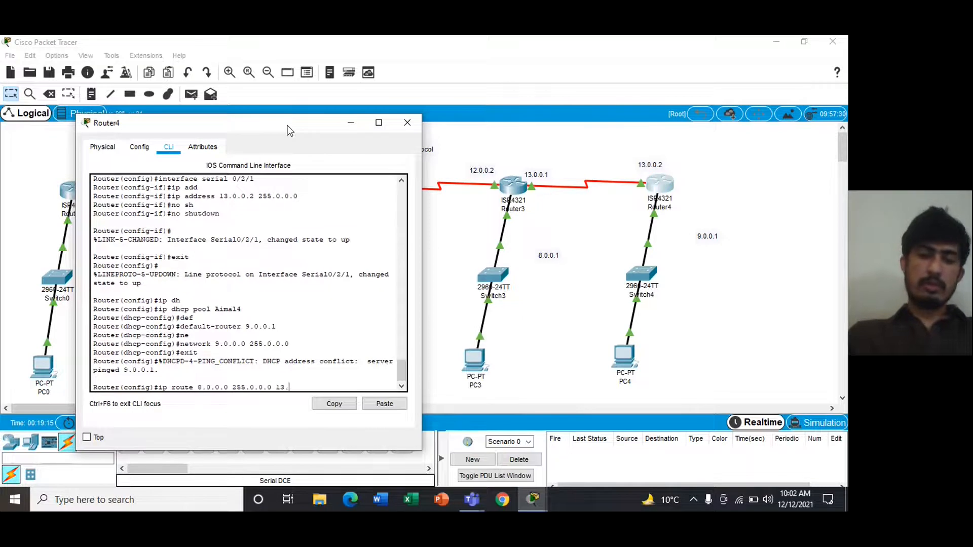
type("0.0.1")
key("Return")
type("no")
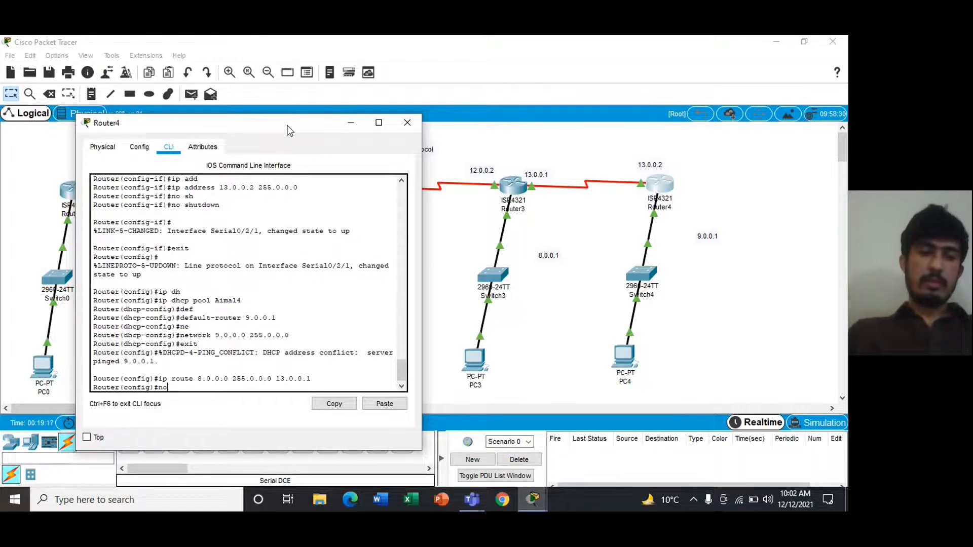
type("it")
key("Return")
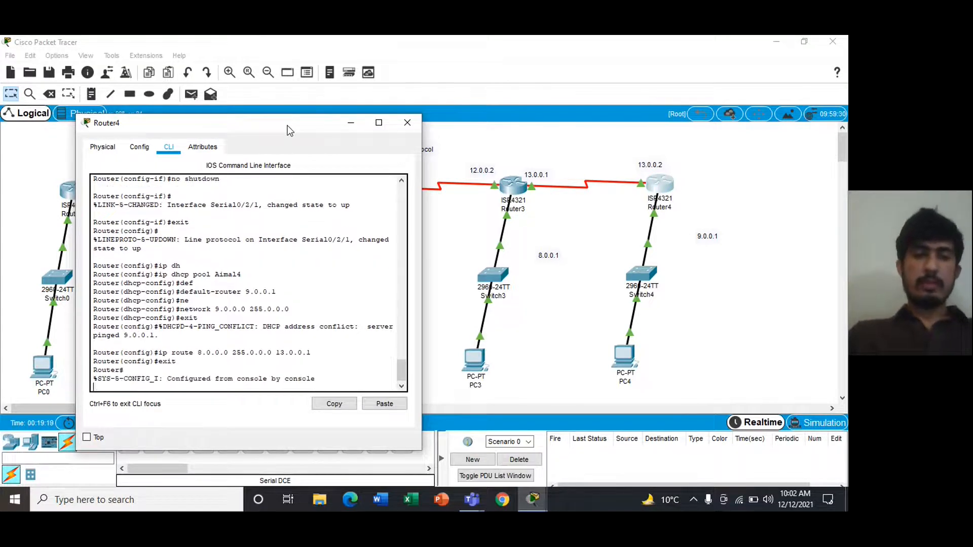
left_click(408, 125)
- Send a simple PDU from PC3 to PC4, delete the test scenario, and send the same PDU again
left_click(190, 95)
left_click(479, 361)
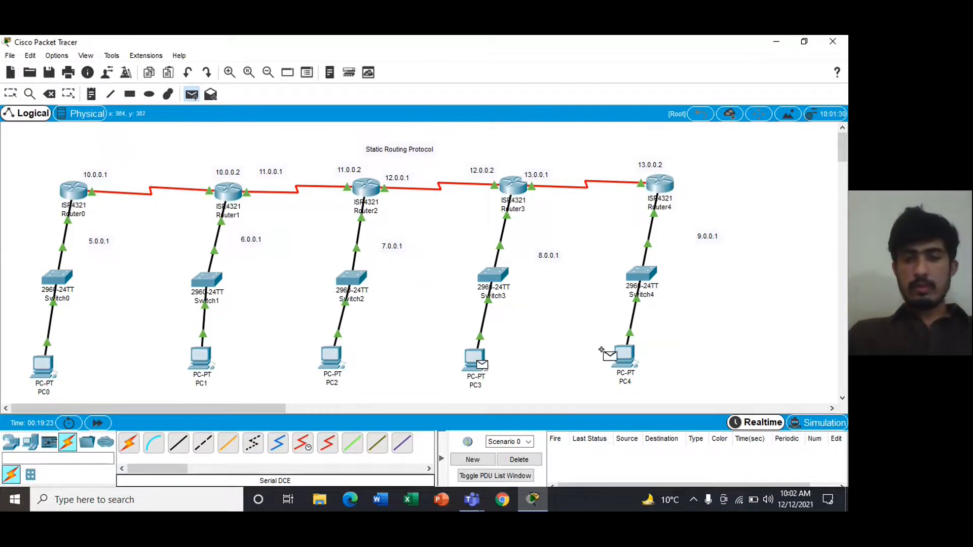
left_click(623, 357)
left_click(531, 459)
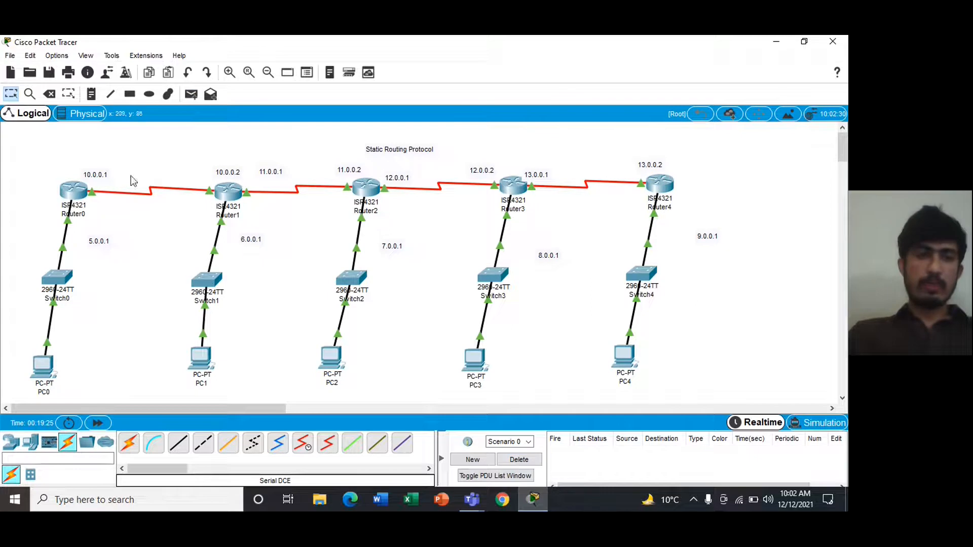
left_click(191, 94)
left_click(476, 361)
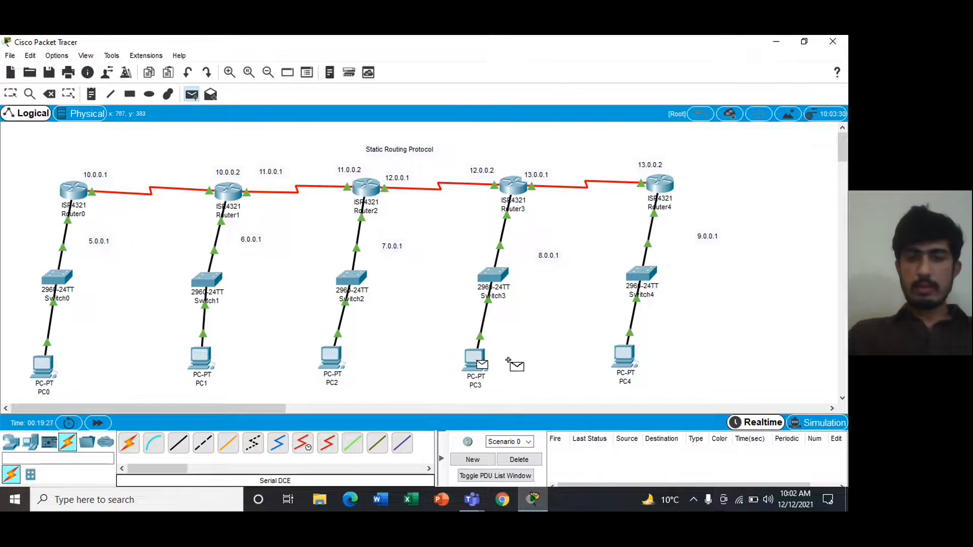
left_click(623, 359)
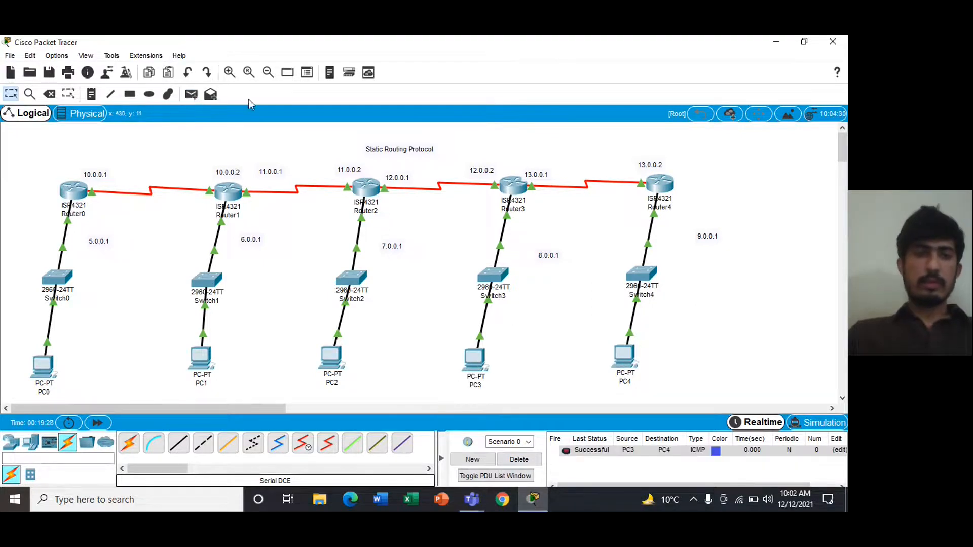
- Send one more simple PDU from PC3 to PC4 and delete the test scenario
left_click(191, 95)
left_click(473, 360)
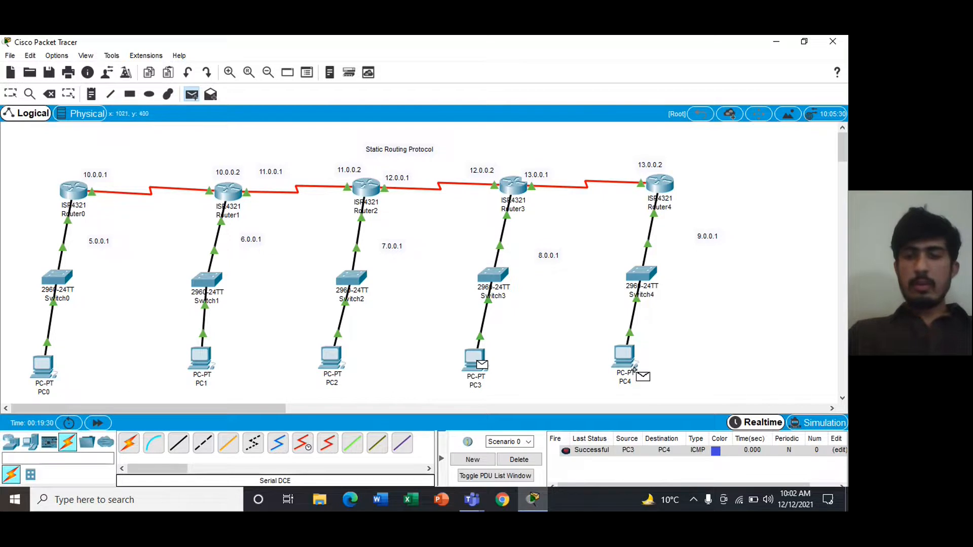
left_click(624, 359)
left_click(520, 459)
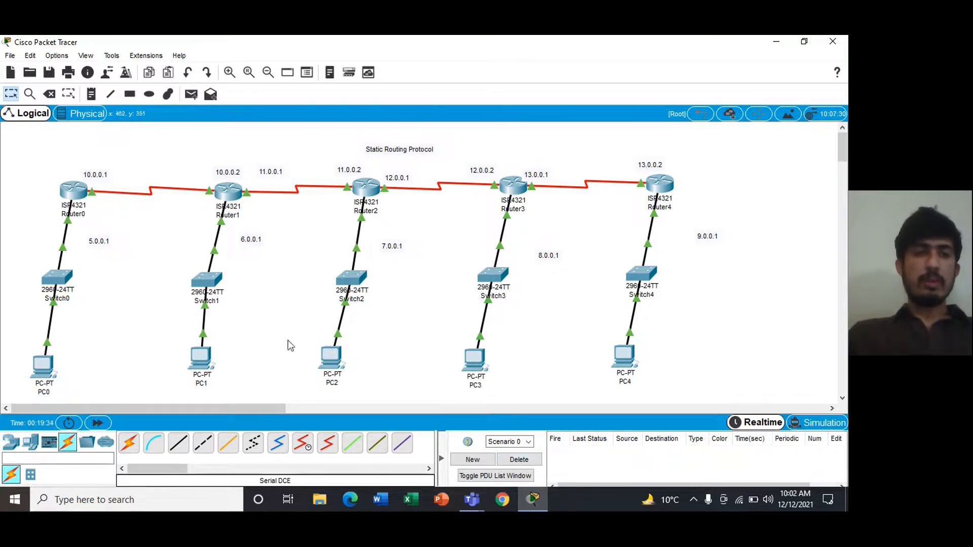
- Start a simple PDU with PC0 as the source
left_click(192, 95)
left_click(31, 361)
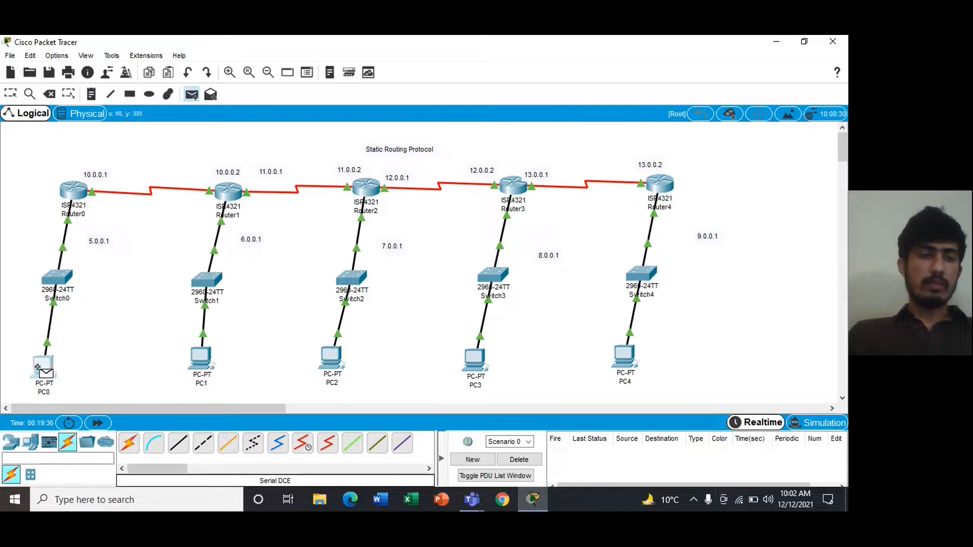
- Test connectivity with simple PDUs from PC0 to PC2 and from PC1 to PC3, deleting the scenario after each test
left_click(329, 359)
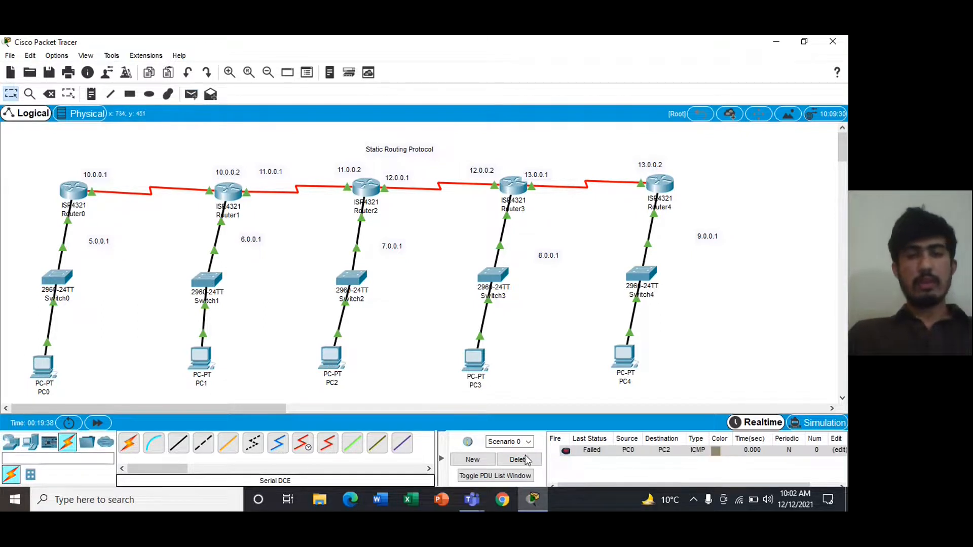
left_click(518, 459)
left_click(192, 95)
left_click(203, 362)
left_click(483, 363)
left_click(518, 459)
- Send a simple PDU from PC2 to PC4 to test connectivity, and delete the scenario
left_click(193, 94)
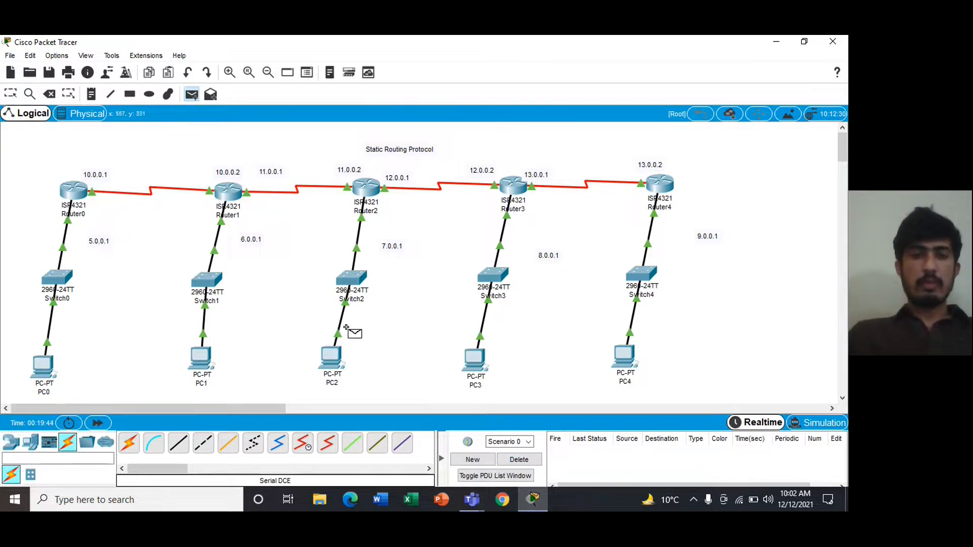
left_click(334, 360)
left_click(626, 363)
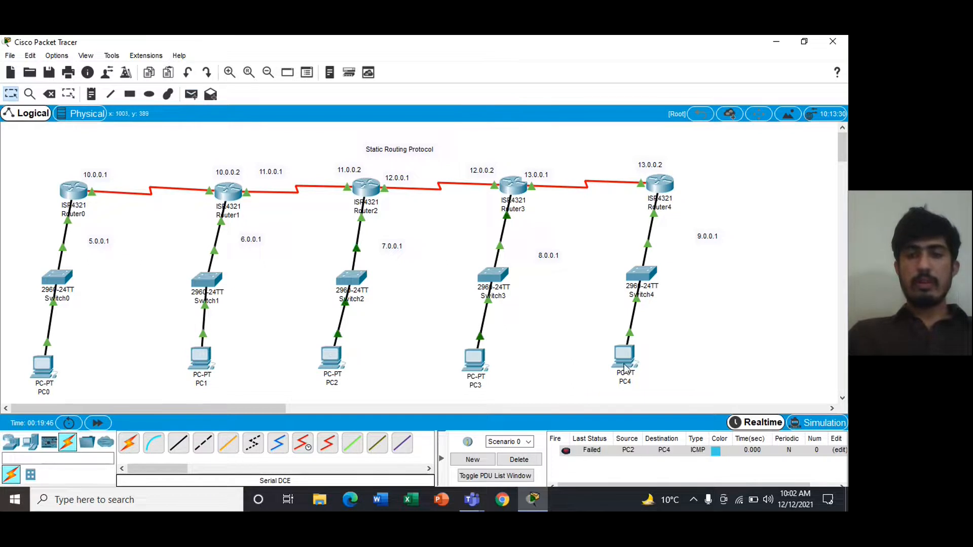
left_click(516, 459)
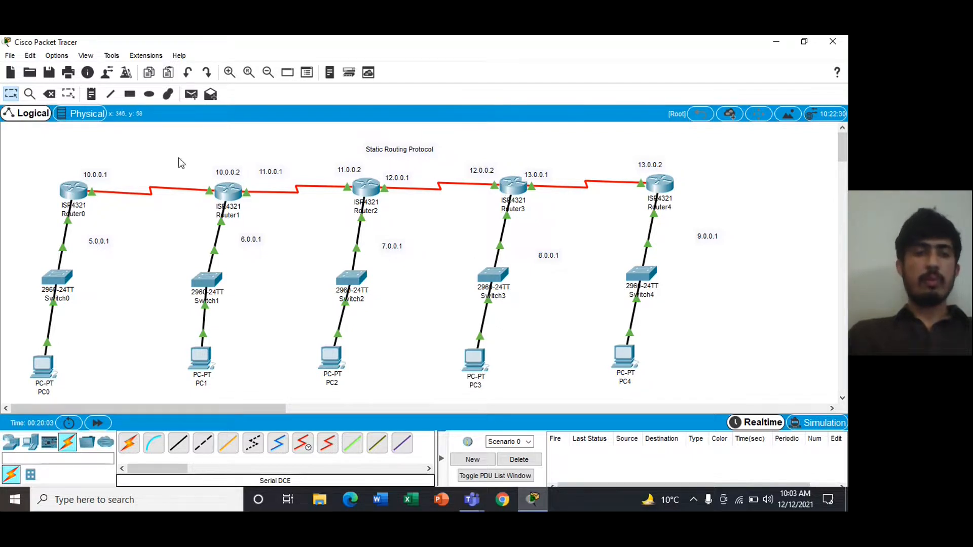
- Open Router0's command line and enter global configuration mode with configure terminal
left_click(65, 190)
type("er#con")
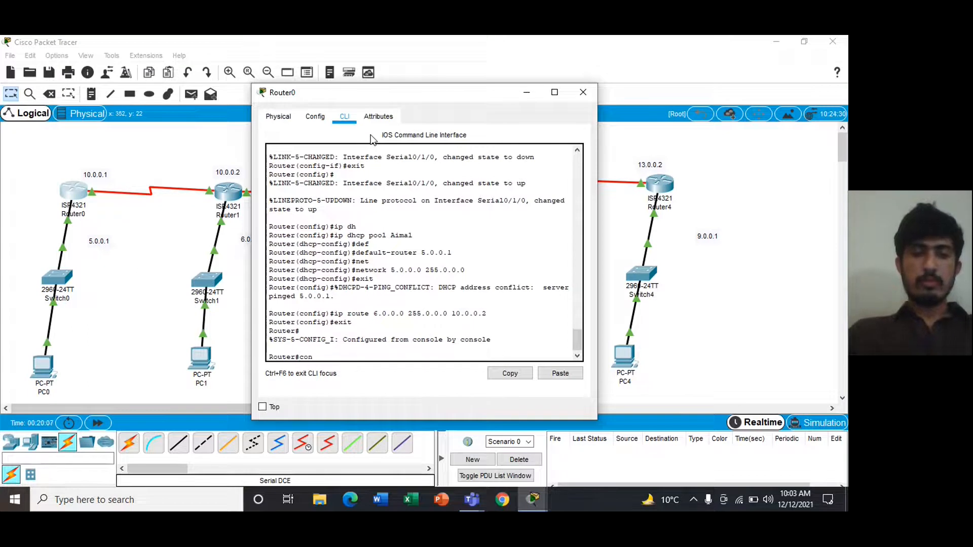
type("f")
key("Tab")
type("ter")
key("Tab")
key("Return")
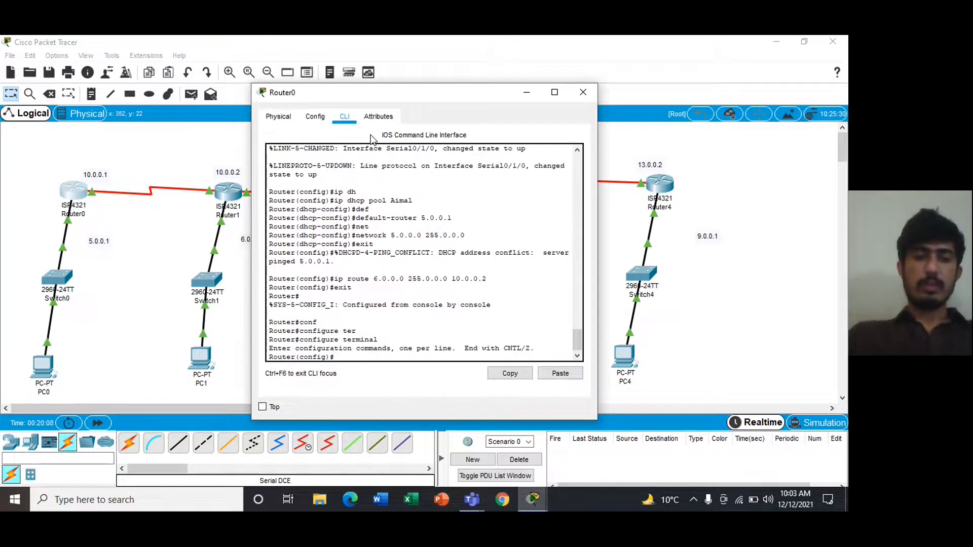
- Add a static route on Router0 to network 7.0.0.0 with mask 255.0.0.0 via next hop 11.0.0.2
type("ip route")
left_click_drag(375, 91, 551, 95)
type("7.0.0.0 255.0.0.0")
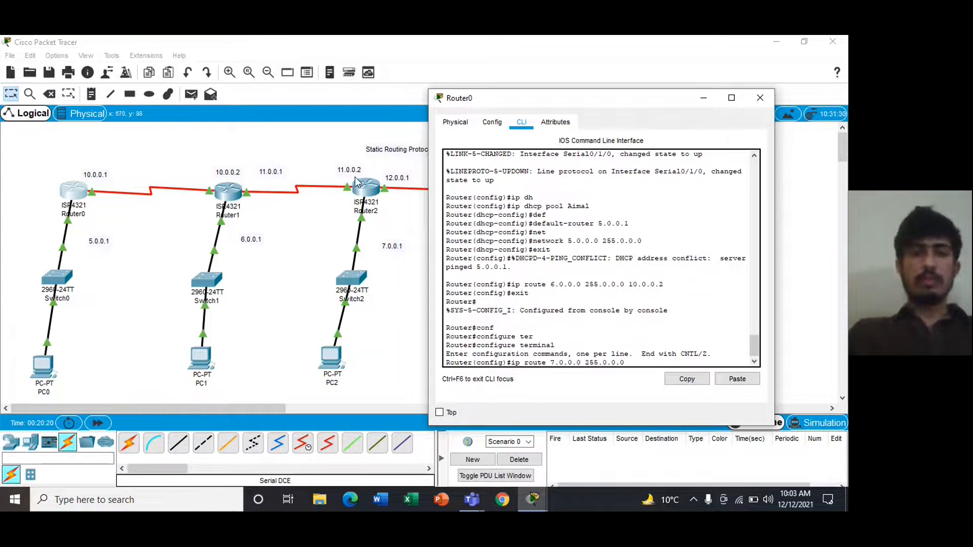
type(".2")
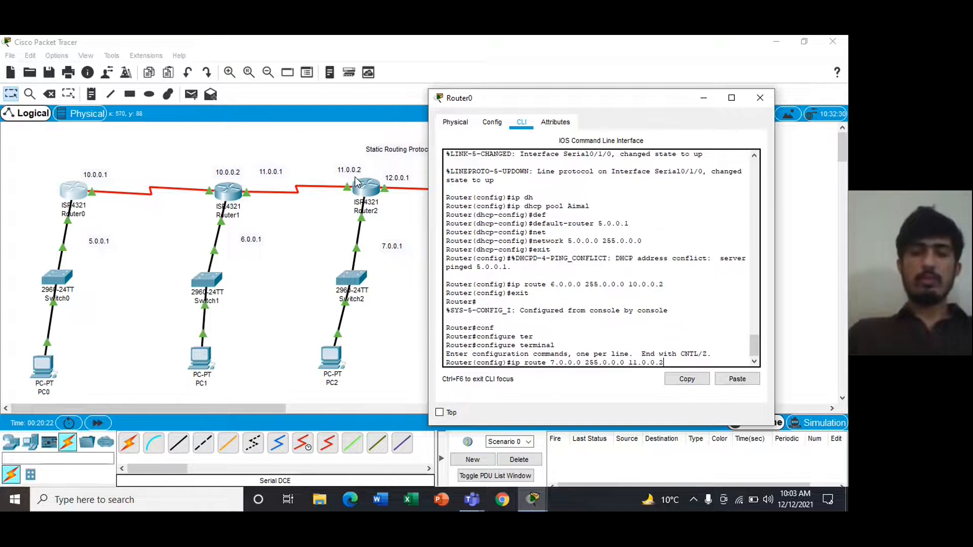
key("Return")
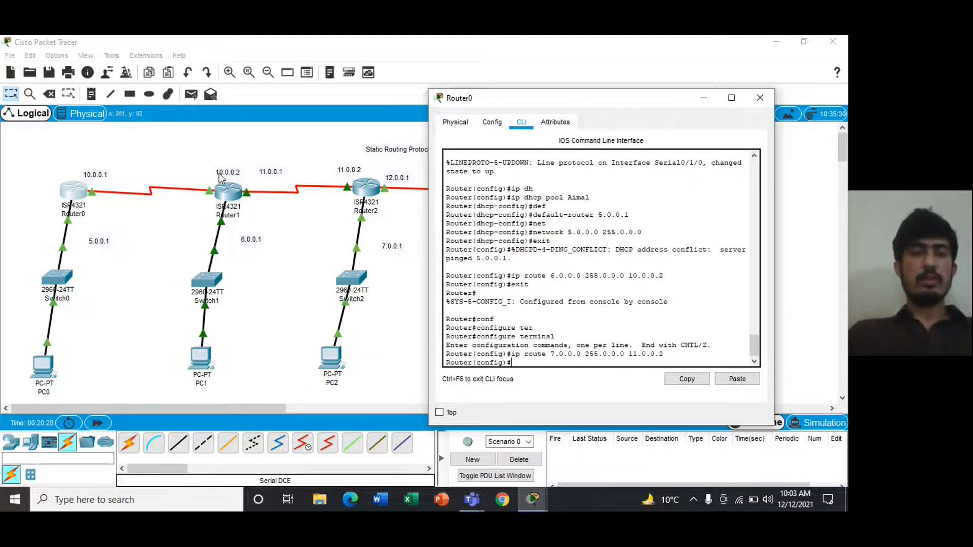
- Add a second static route on Router0 to 7.0.0.0 with mask 255.0.0.0 via next hop 10.0.0.2
type("ip route 7.")
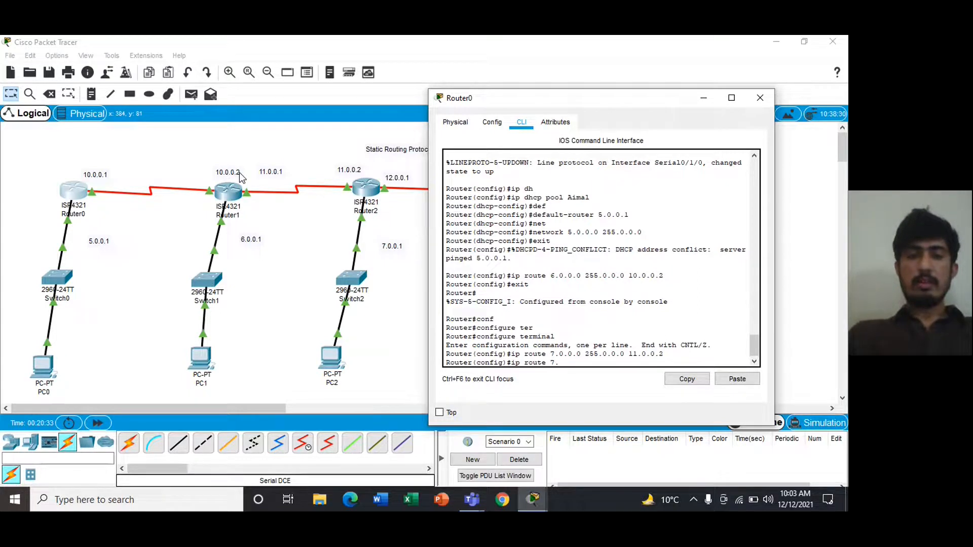
type("0.0.0 255")
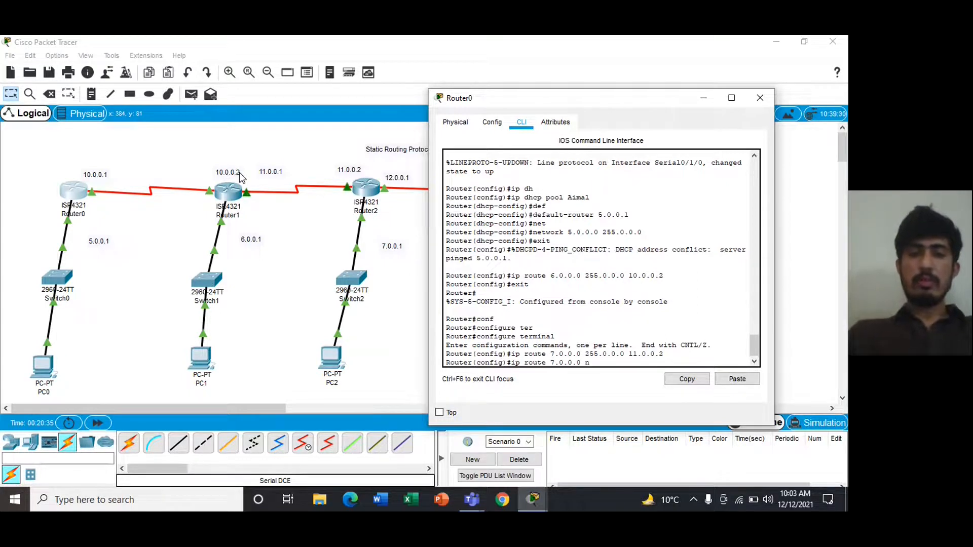
type(".0.0.0")
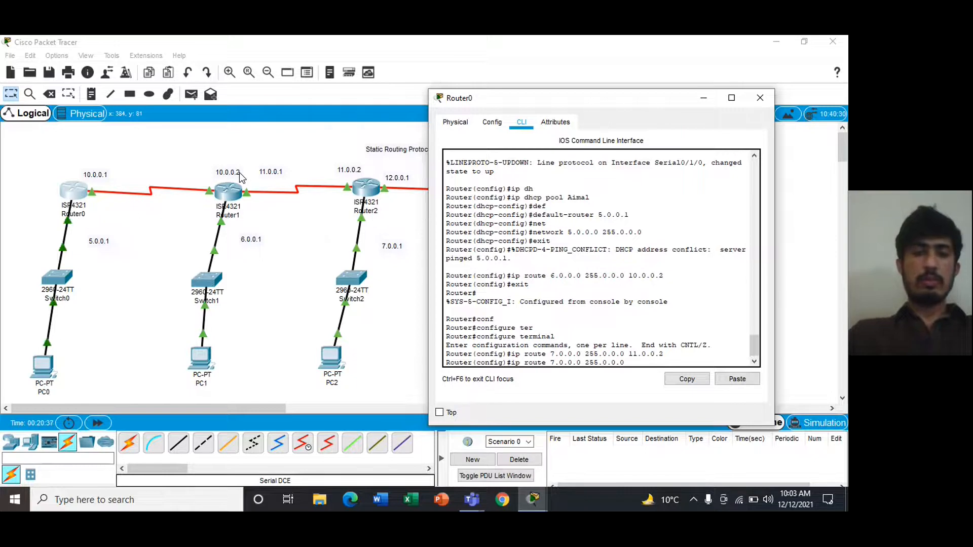
type(" 10.0.0.1")
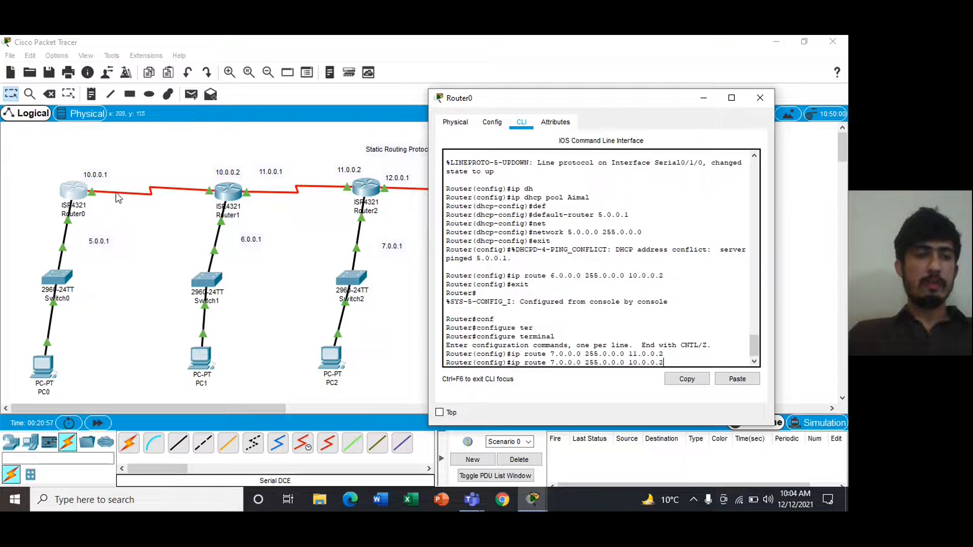
key("Return")
- Add a static route on Router0 to 6.0.0.0 255.0.0.0 via 11.0.0.1, then exit configuration mode and close the router window
type("ip route")
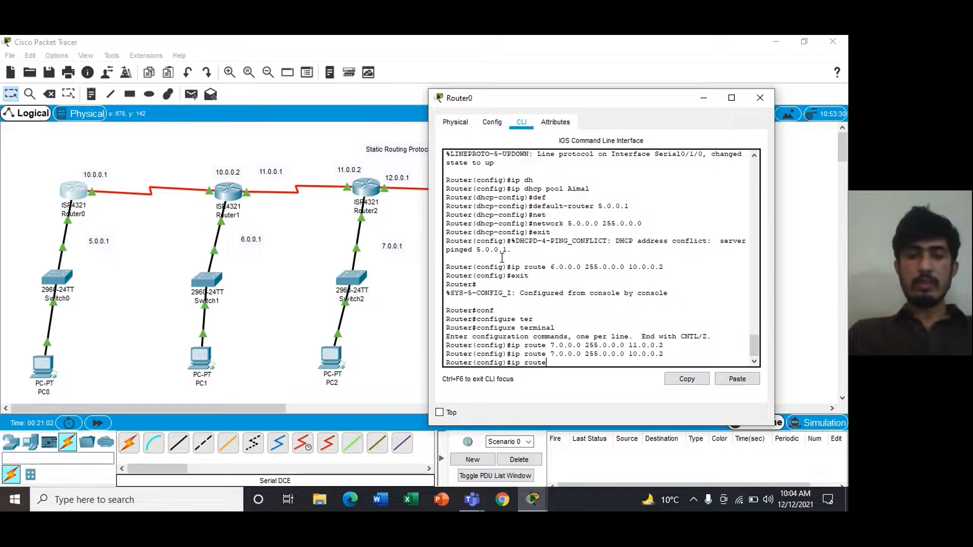
type(" 6.0.0.0 255.0.0.0")
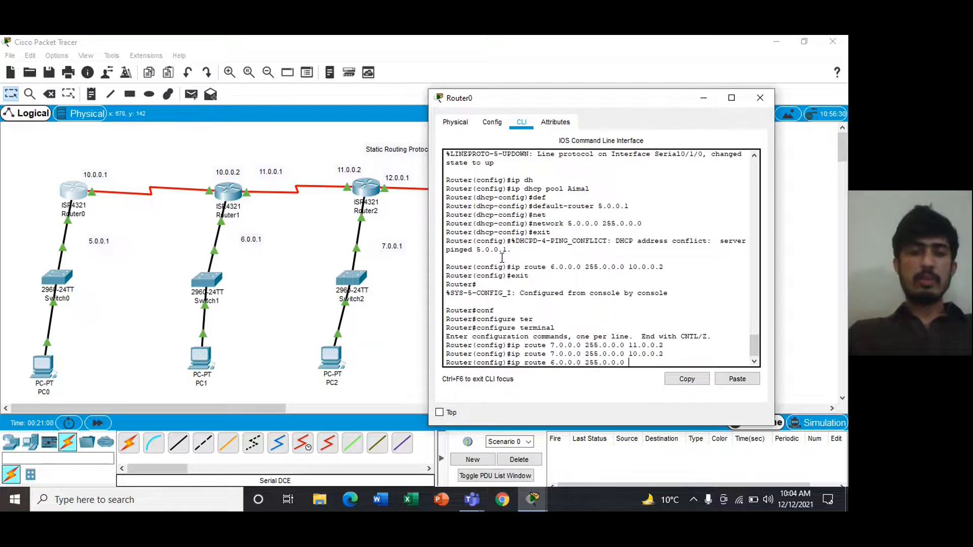
type(" 11.0.0.1")
key("Return")
type("exi")
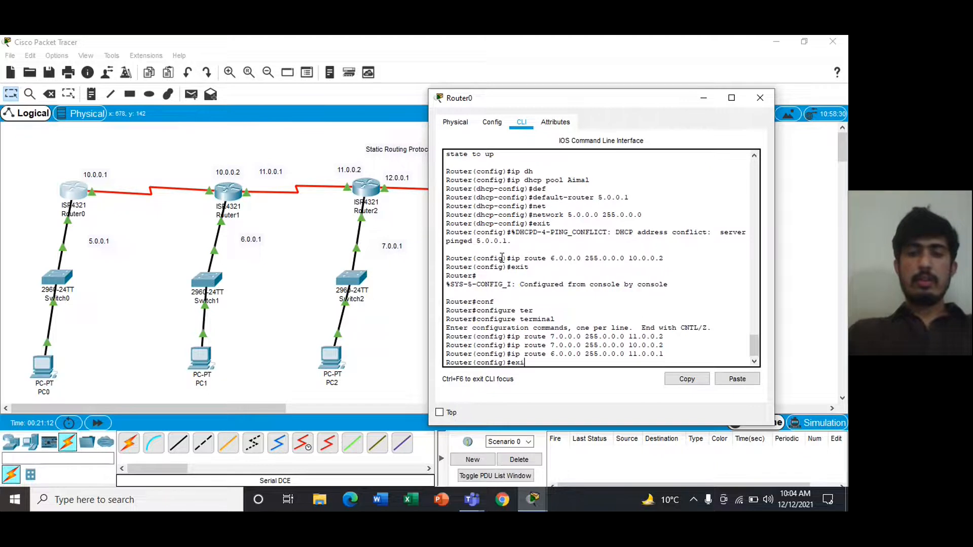
type("t")
key("Return")
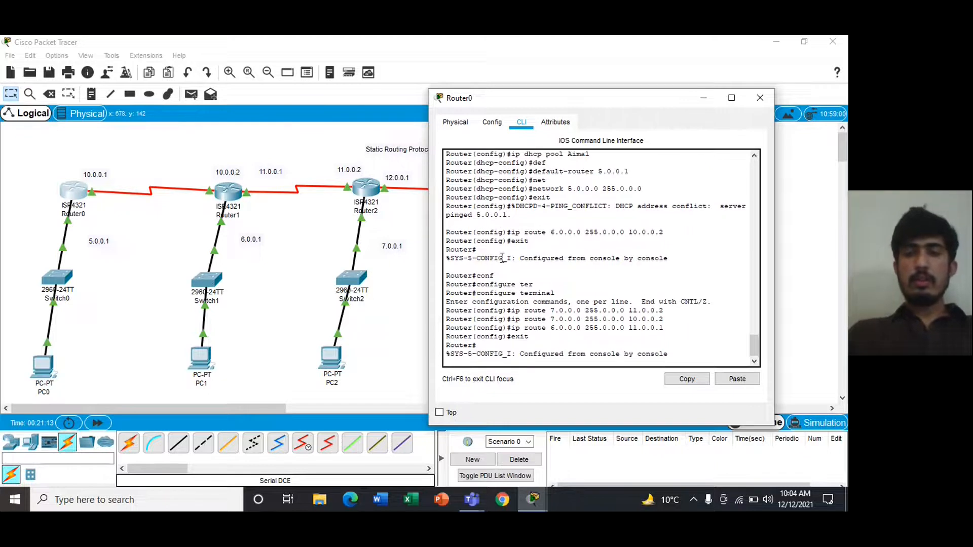
left_click(759, 98)
- Open Router2's command line, run enable, and enter global configuration mode with configure terminal
left_click(373, 186)
key("Return")
type("ena")
key("Tab")
key("Return")
type("conf")
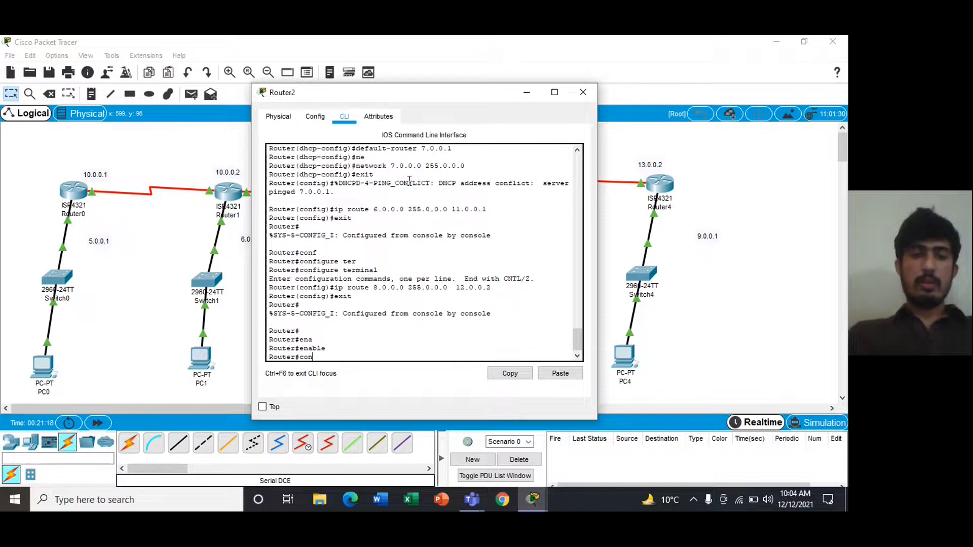
key("Tab")
type("ter")
key("Tab")
key("Return")
- Add a static route on Router2 to network 5.0.0.0 with mask 255.0.0.0 via next hop 10.0.0.1
type("i")
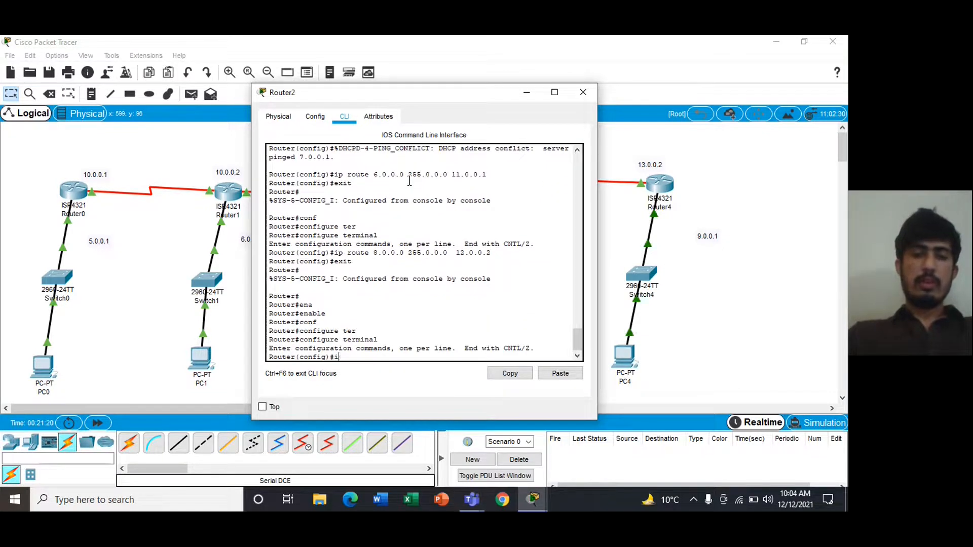
type("p route ")
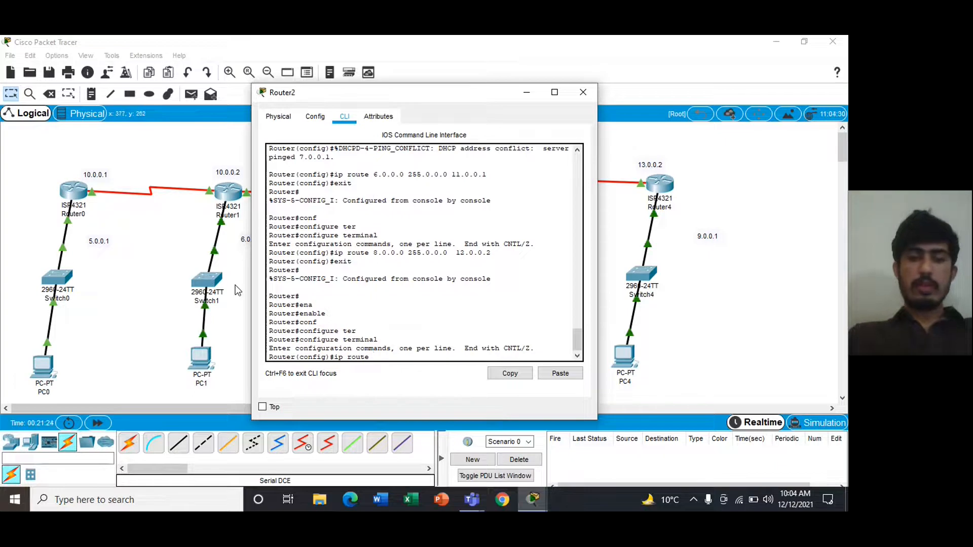
type("5.0.0.0")
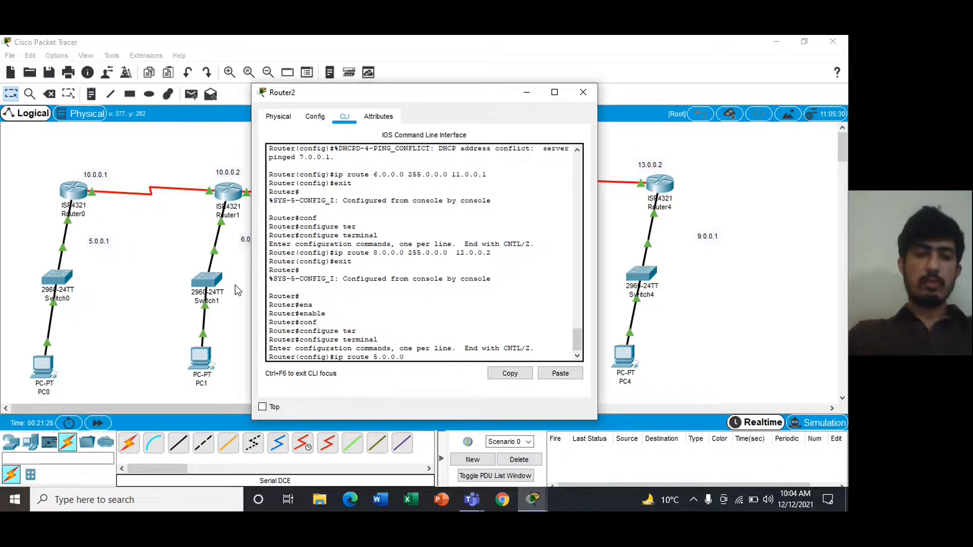
type(" 255.0.0.")
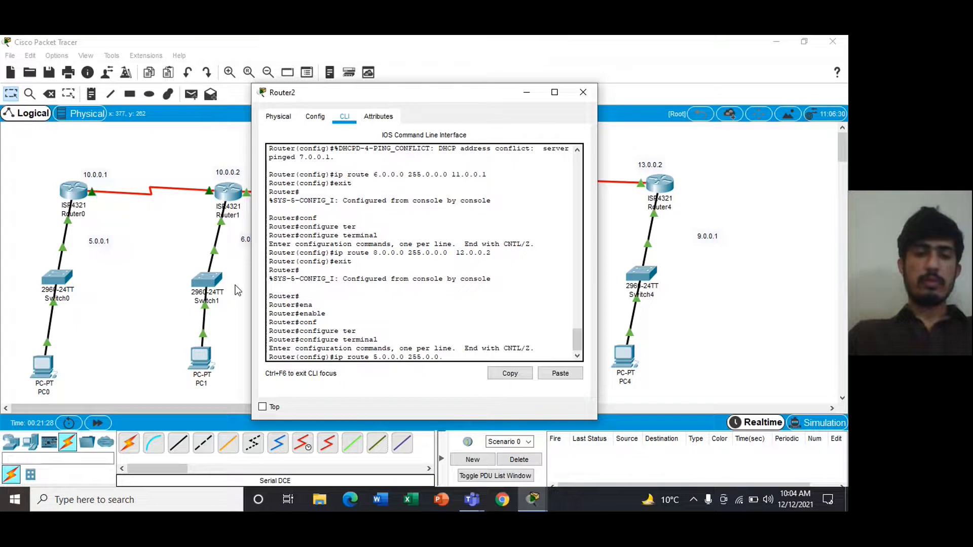
type("0 10.0.0.1")
key("Return")
- Add a second static route on Router2 to 5.0.0.0 with mask 255.0.0.0 via next hop 11.0.0.1
type("ip rout")
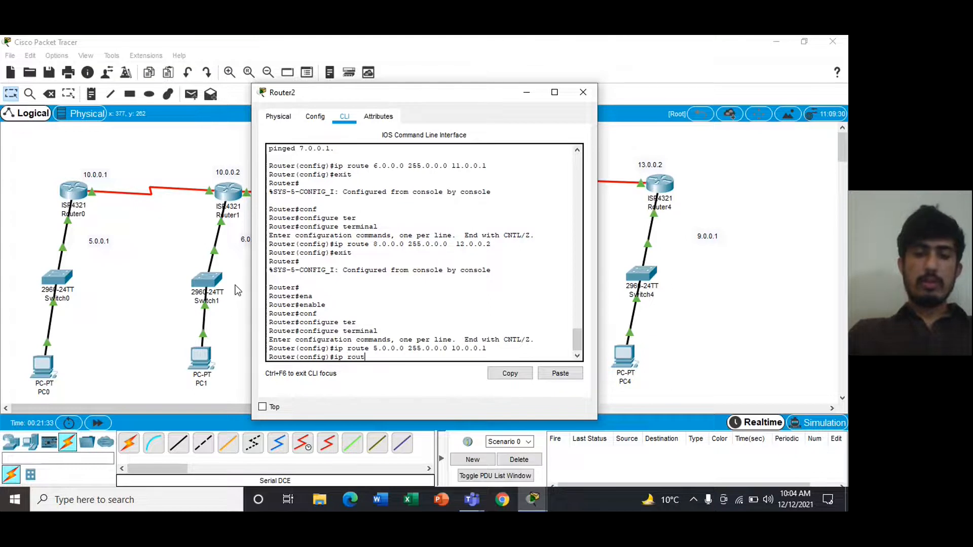
type("e 5.0.0.")
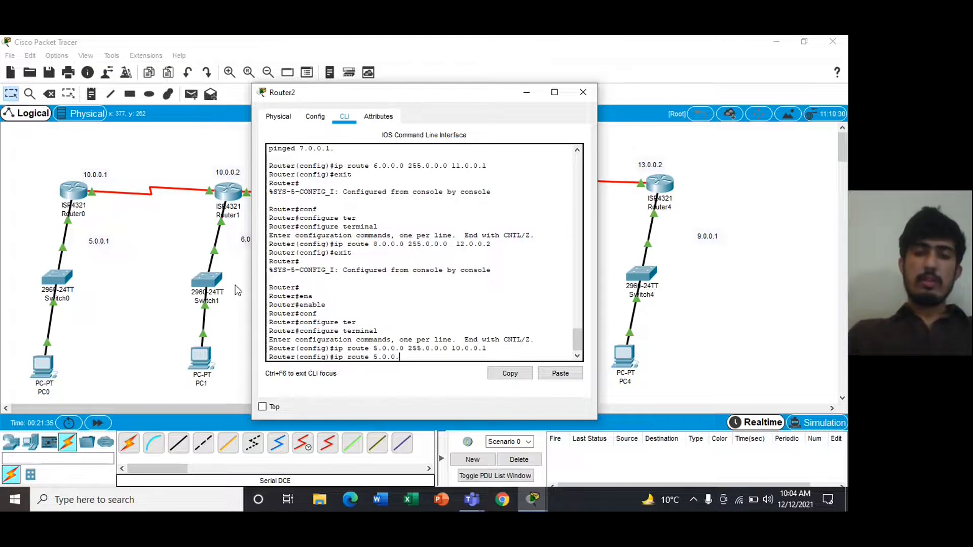
type("0 25")
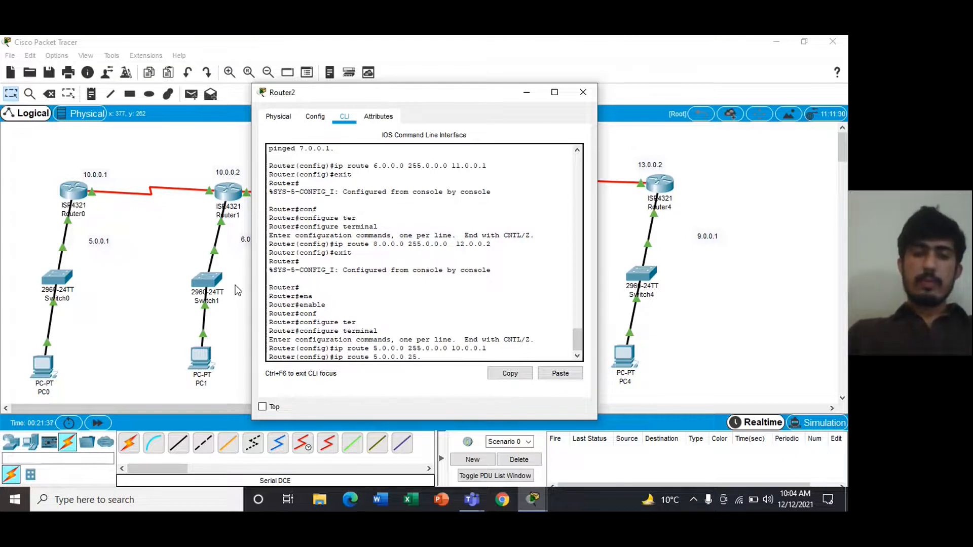
type("5.0.0.0")
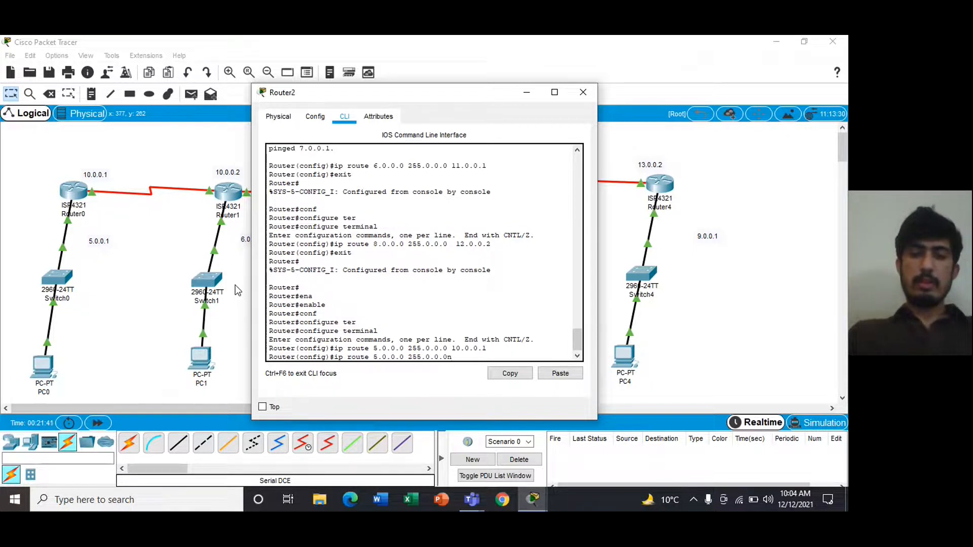
left_click_drag(328, 91, 493, 77)
type("11/")
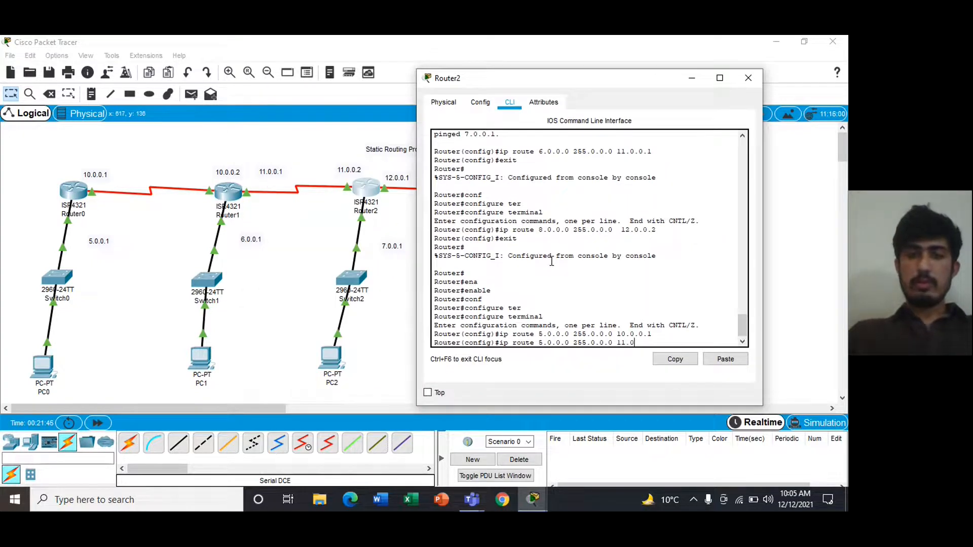
key("Return")
- Add a static route on Router2 to 6.0.0.0 255.0.0.0 via 10.0.0.2, then exit configuration mode and close the router window
type("ip ro")
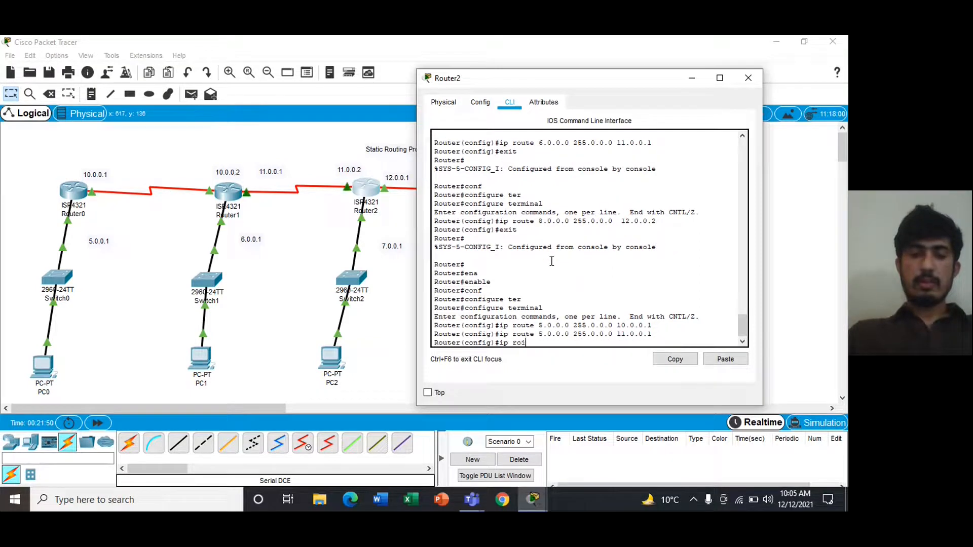
type("ute")
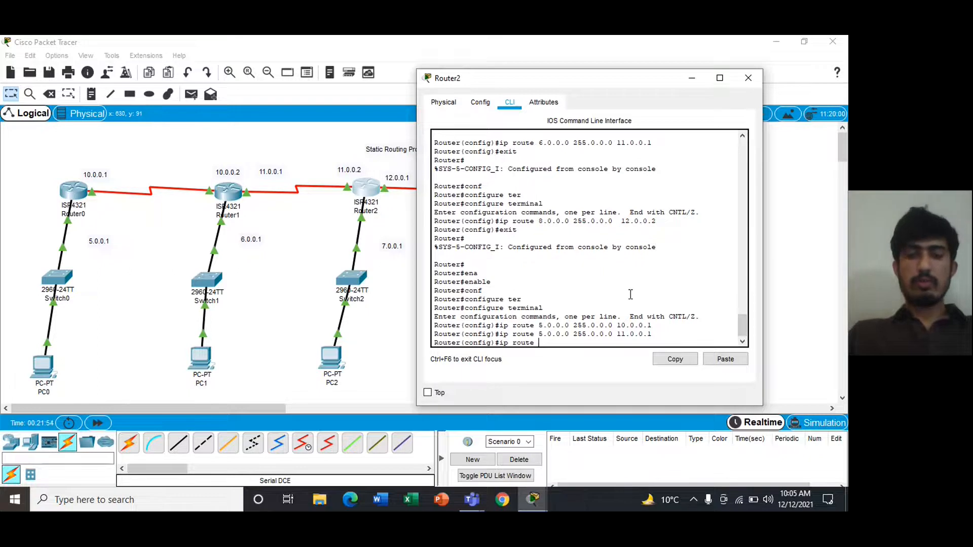
type(" 6.0.0.0")
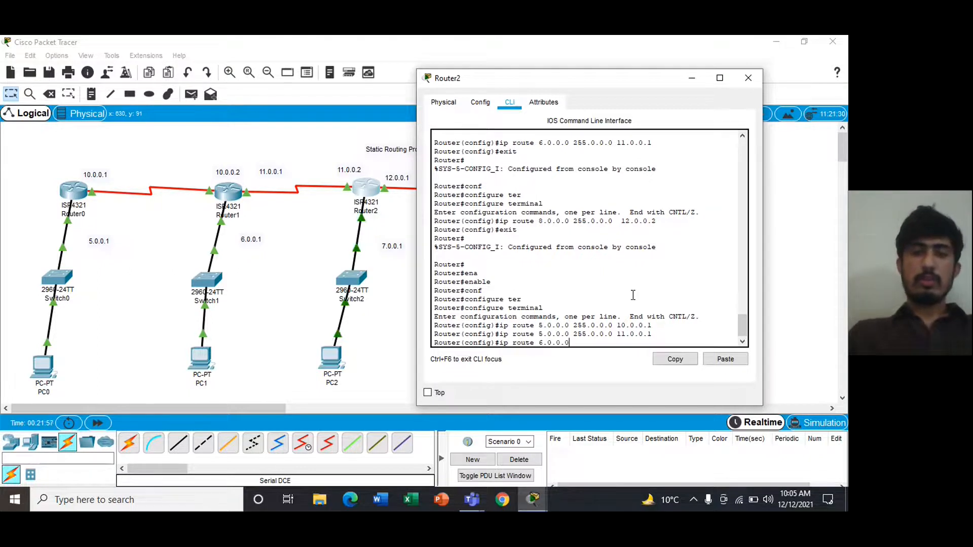
type(" 255.0.0.0 1")
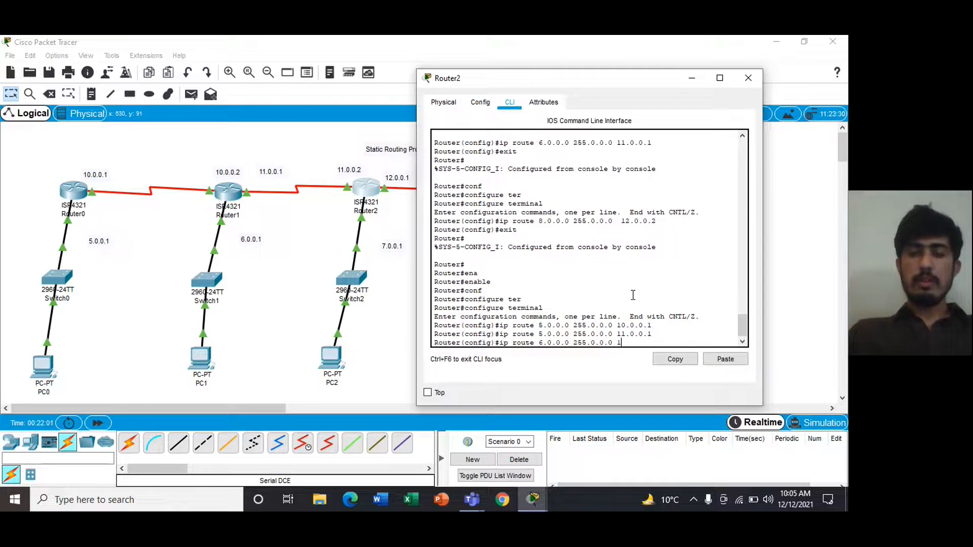
type("0.0.0.2")
key("Return")
type("n")
key("BackSpace")
type("exit")
key("Return")
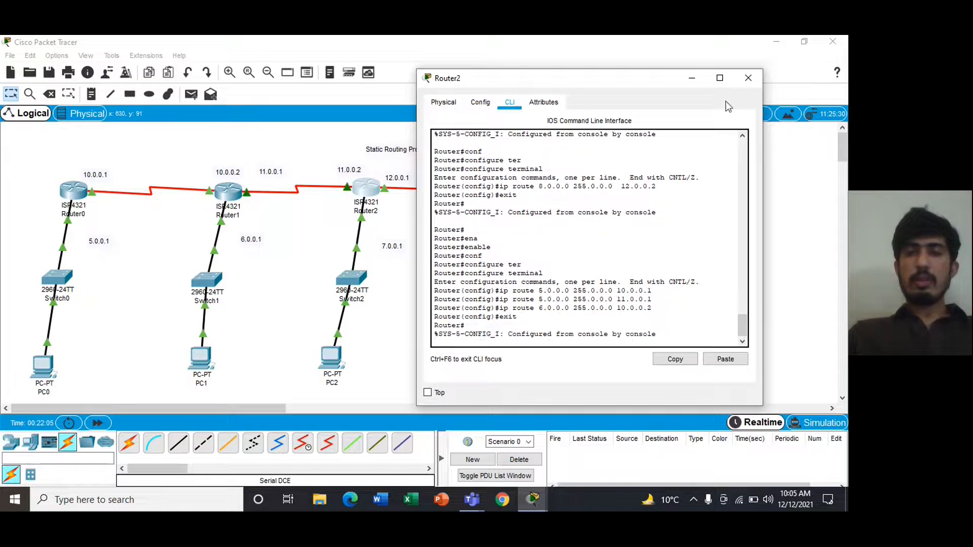
left_click(749, 77)
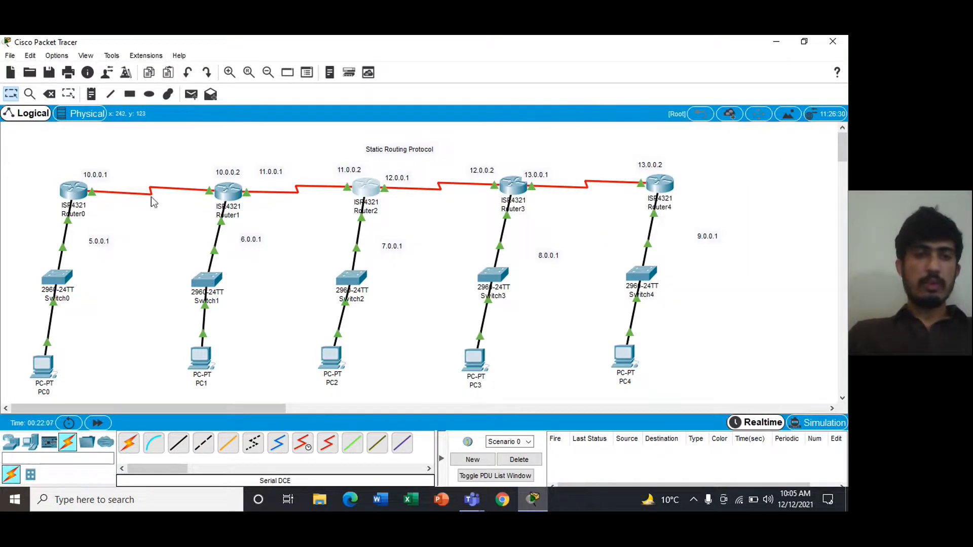
- Send a simple PDU from PC0 to PC2 to test the route between them
left_click(192, 95)
left_click(43, 369)
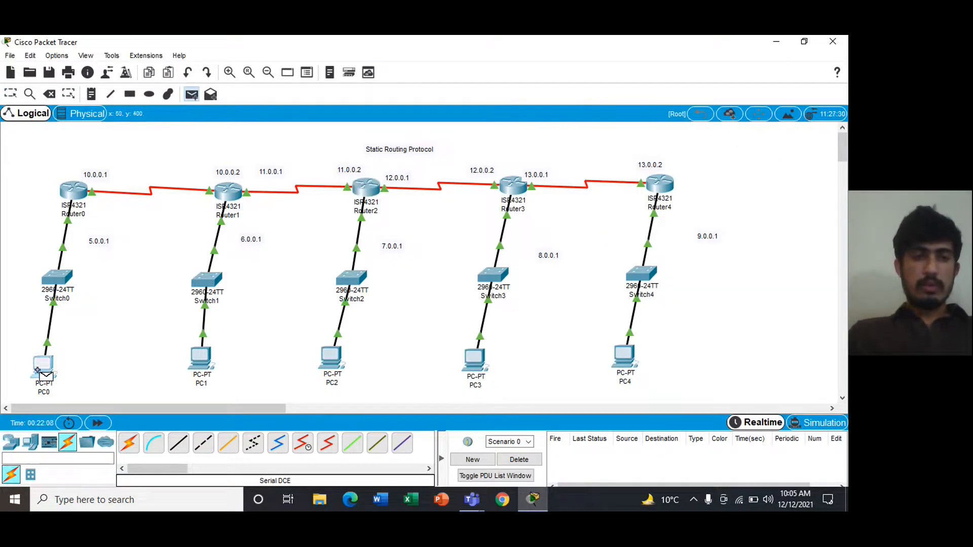
left_click(322, 356)
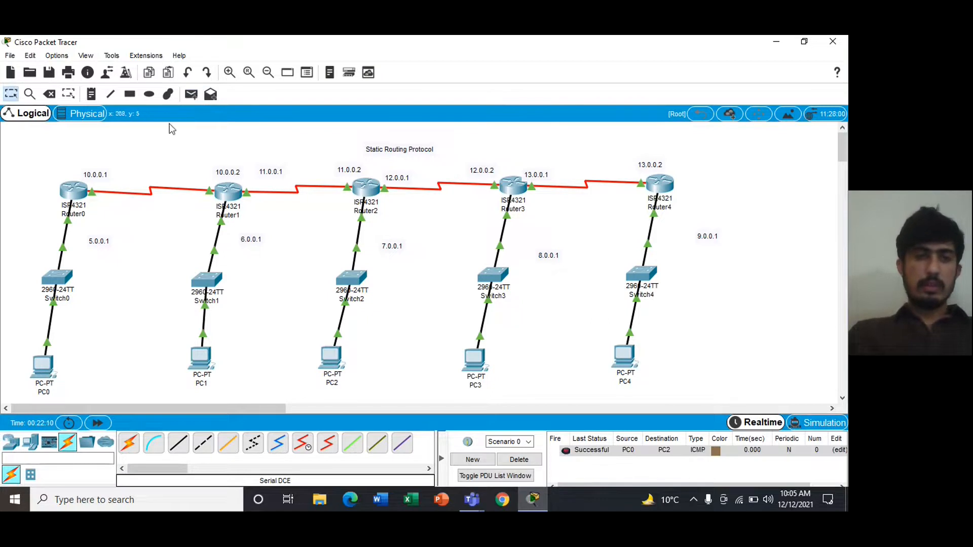
- Send a simple PDU from PC2 to PC0 to test the reverse route, and clear the scenario's PDU results
left_click(191, 95)
left_click(332, 361)
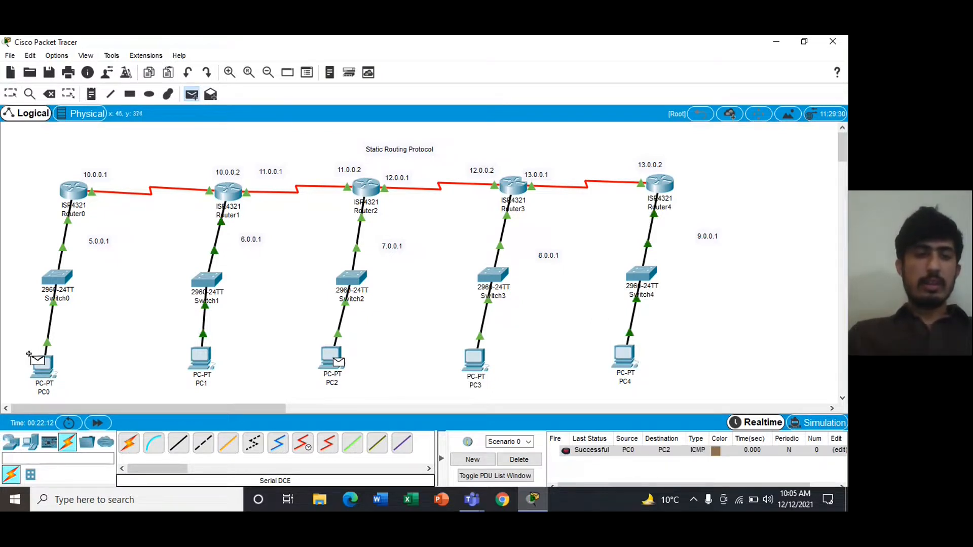
left_click(40, 365)
left_click(519, 460)
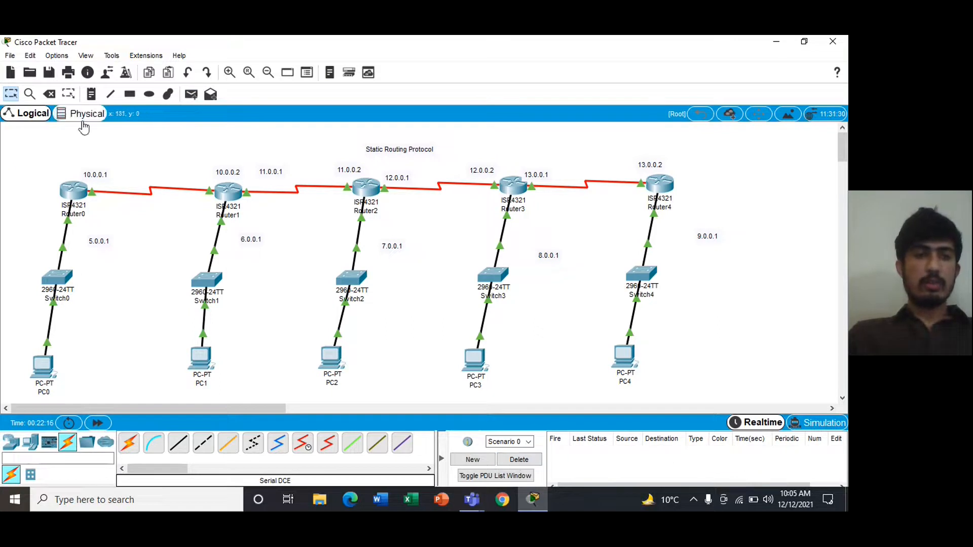
- Test connectivity from PC0 to PC1 with a simple PDU, and delete the scenario's PDU entry
left_click(191, 95)
left_click(43, 364)
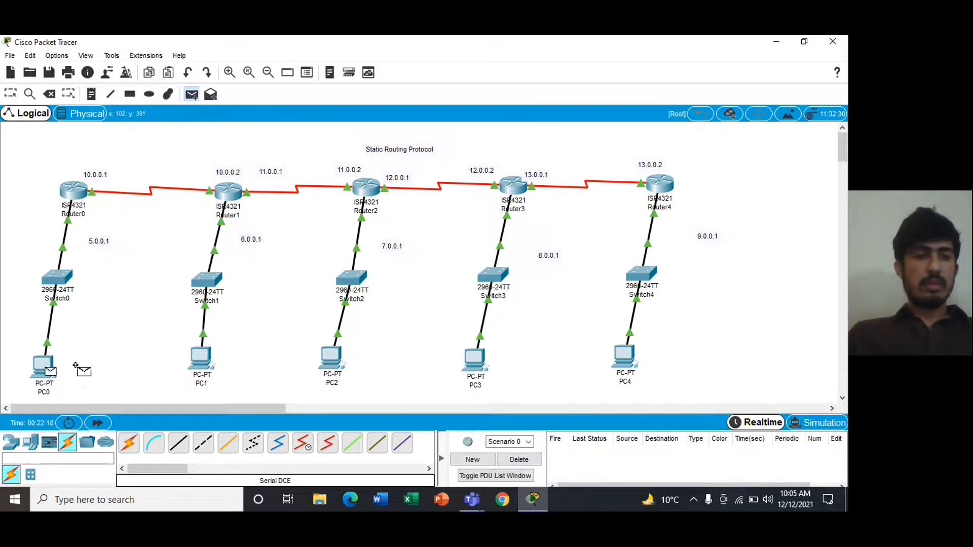
left_click(201, 361)
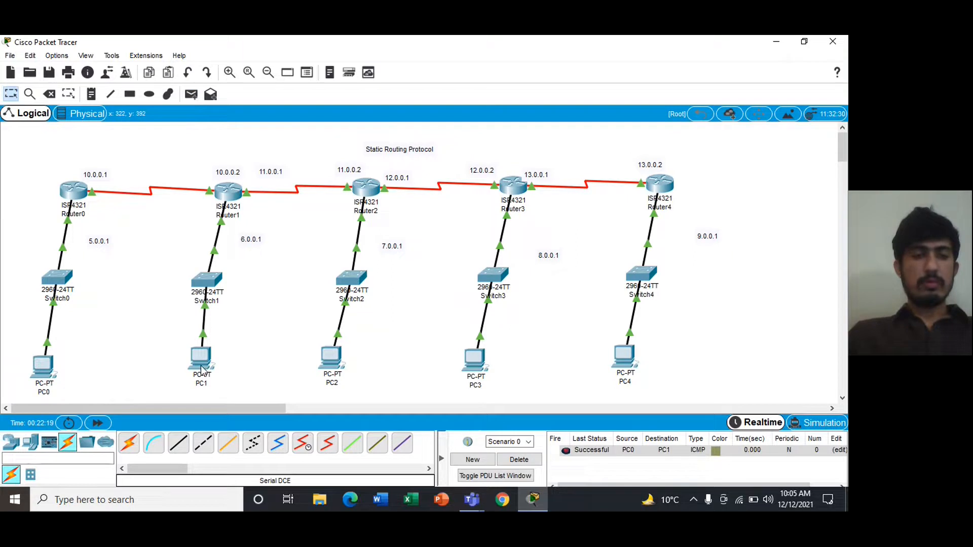
left_click(518, 459)
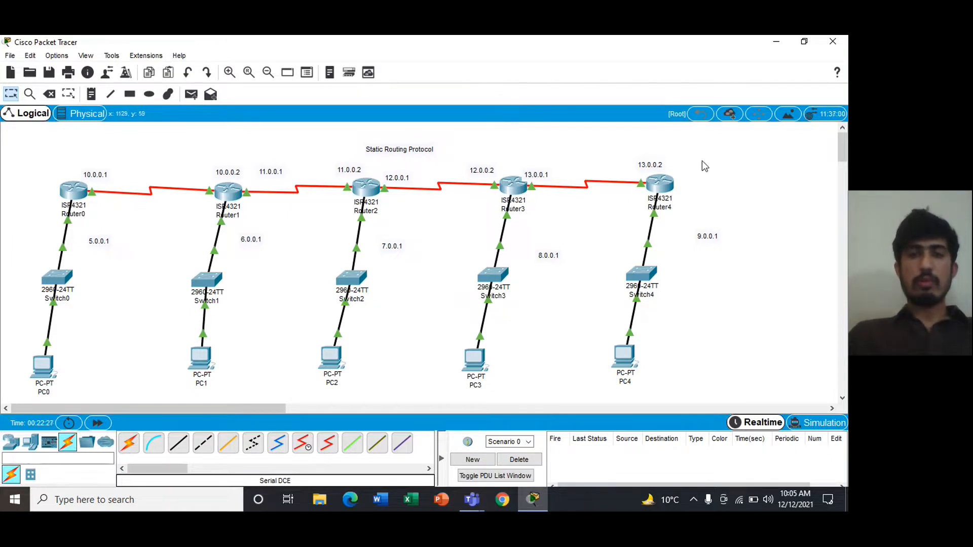
- Open Router1's command line and enter global configuration mode
left_click(228, 195)
key("Return")
type("conf")
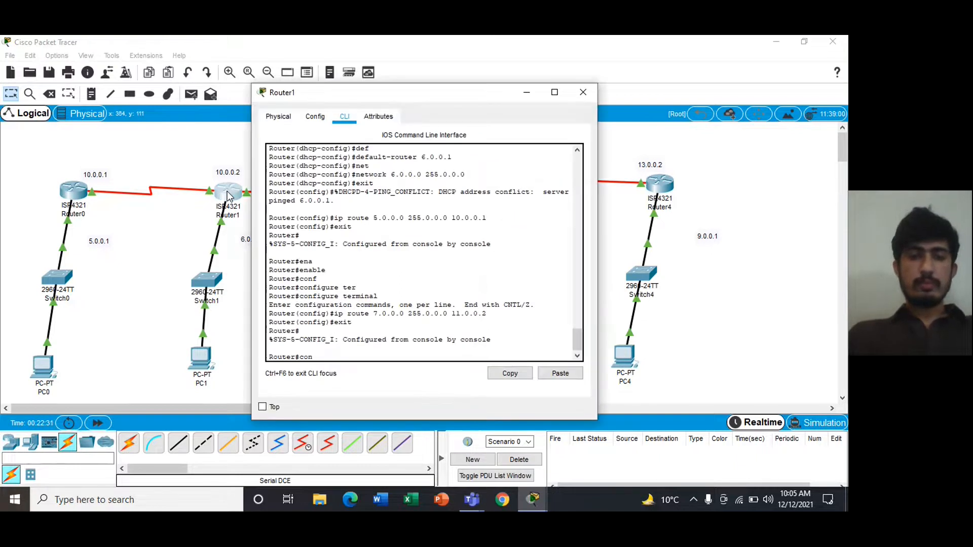
key("Tab")
key("BackSpace")
key("BackSpace")
type("t")
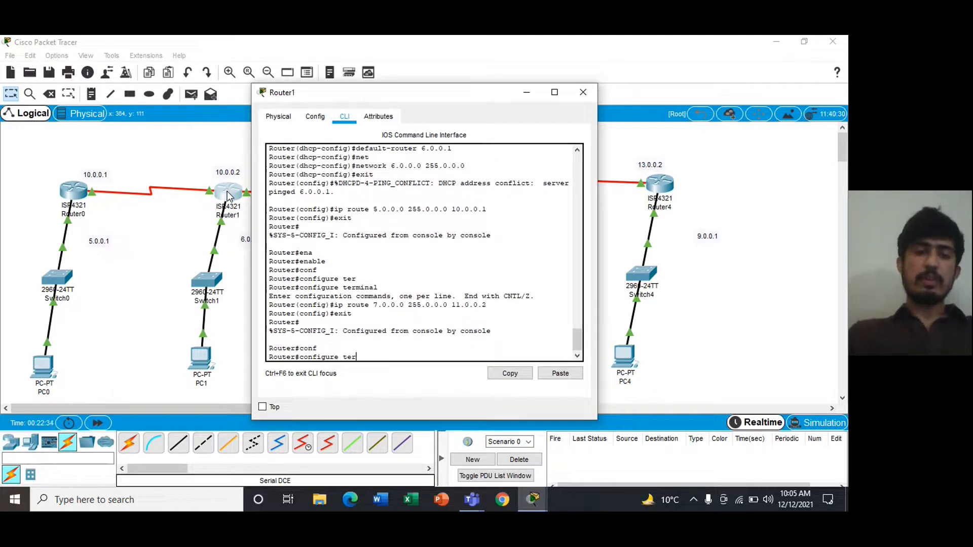
type("er")
key("Tab")
key("Return")
- Add a static route on Router1 to network 8.0.0.0 with mask 255.0.0.0 via next hop 12.0.0.2
type("ip")
key("BackSpace")
type("oute")
left_click_drag(305, 92, 95, 136)
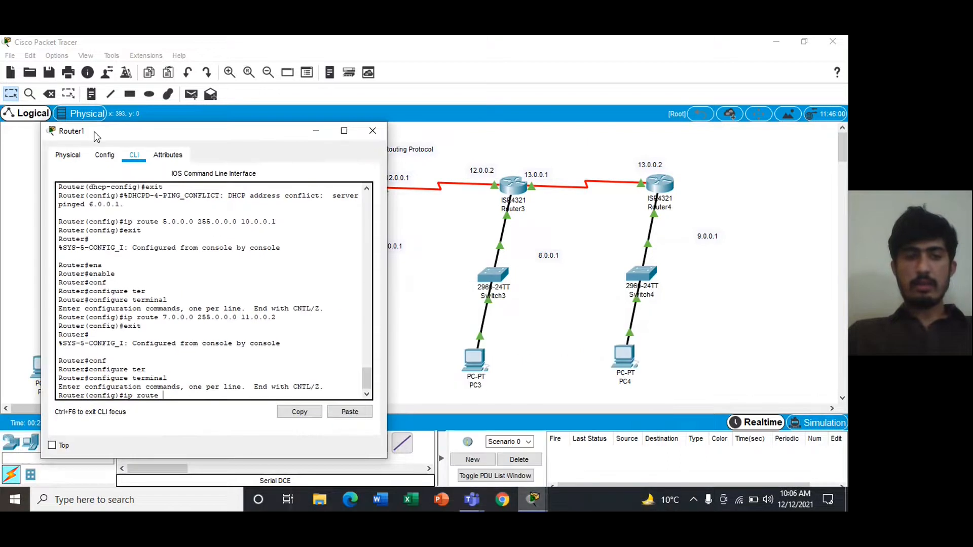
type("8.0.0.0 255.0.0.0")
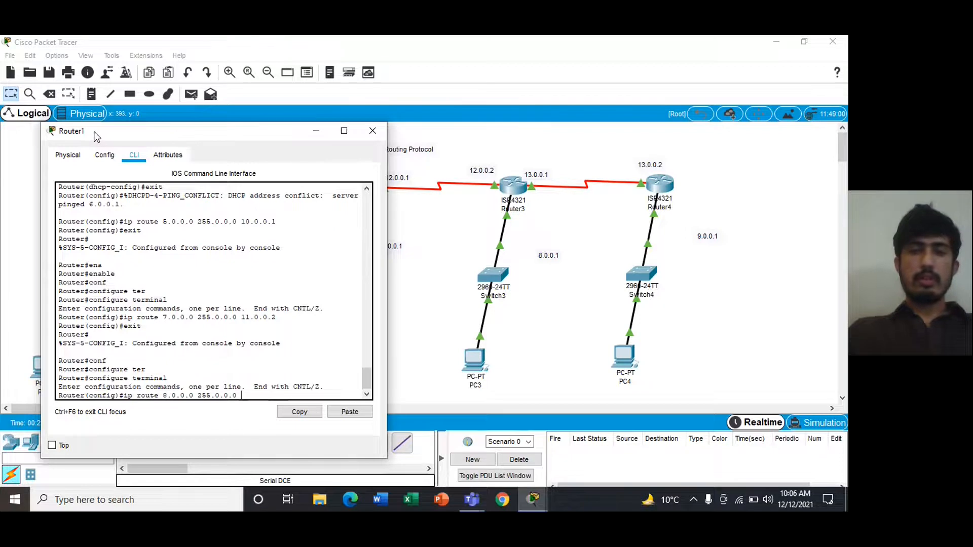
type(" 12.0.0.2")
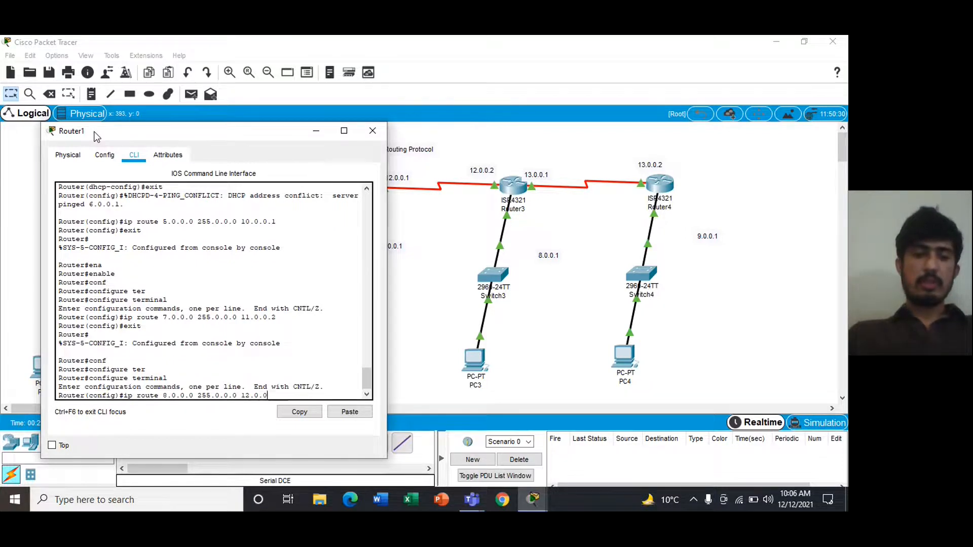
key("Return")
- Add a second static route on Router1 to 8.0.0.0 with mask 255.0.0.0 via next hop 11.0.0.2
type("ip route")
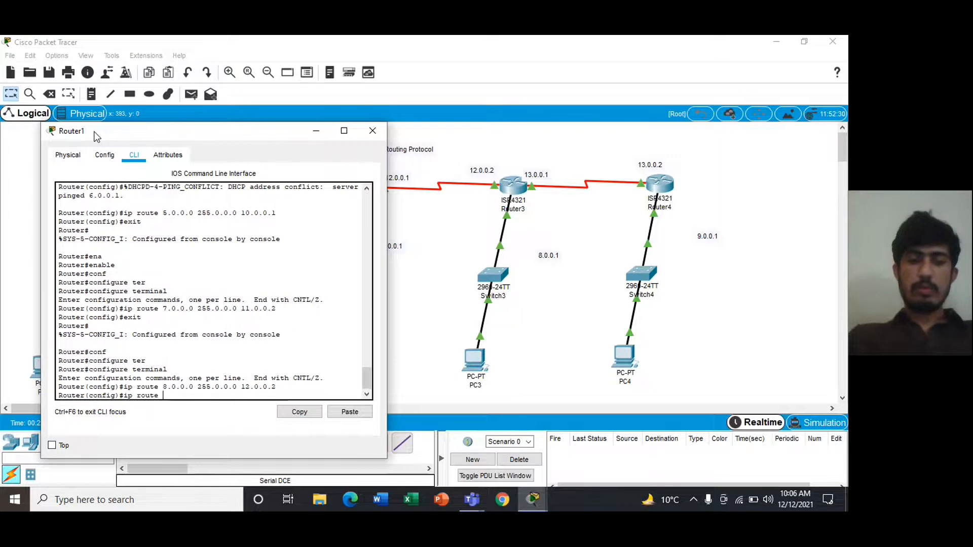
type(" 8.0.0.0")
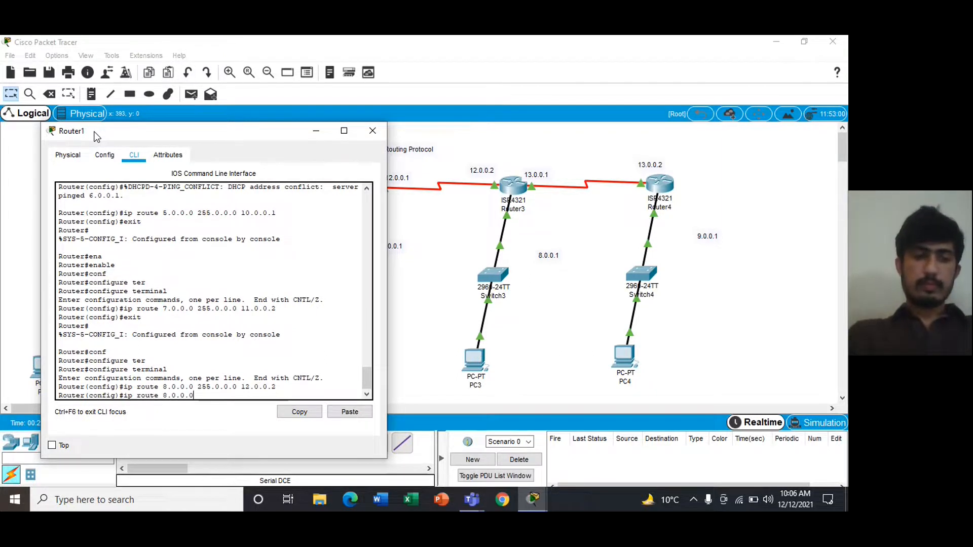
type(" 255.0.0.0")
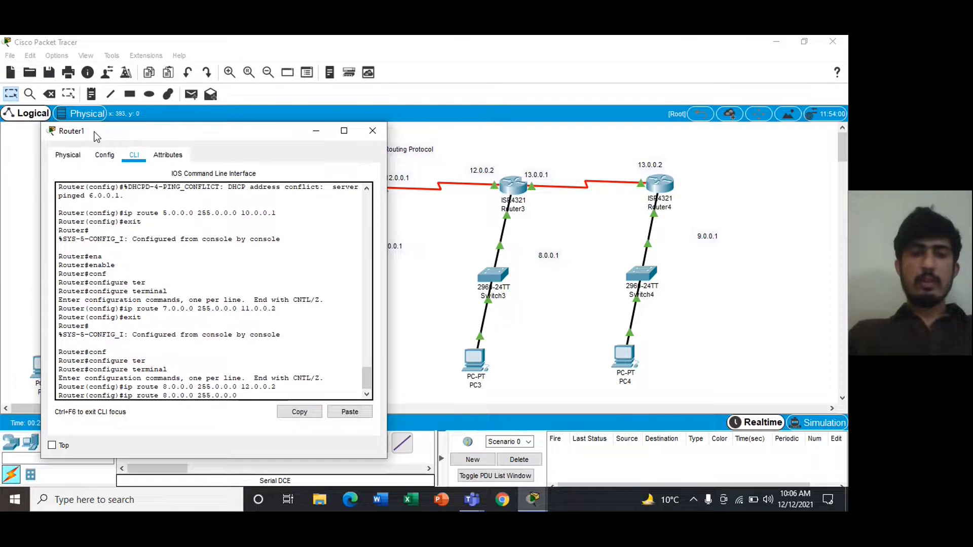
left_click_drag(98, 139, 284, 89)
type("11.0.0.2")
key("Return")
- Add a static route on Router1 to 7.0.0.0 255.0.0.0 via 12.0.0.1, exit configuration mode and close the router window
type("ip route")
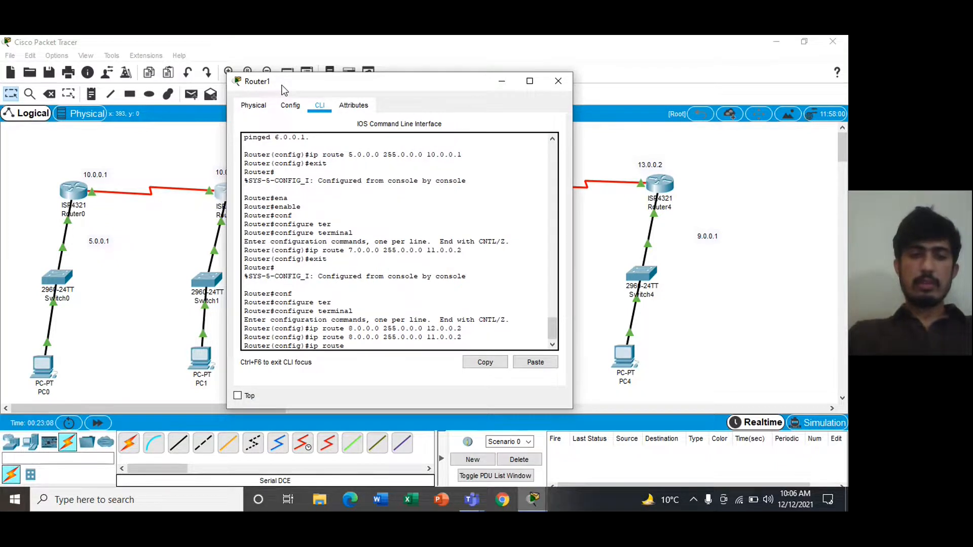
left_click_drag(287, 78, 123, 128)
type("7.0")
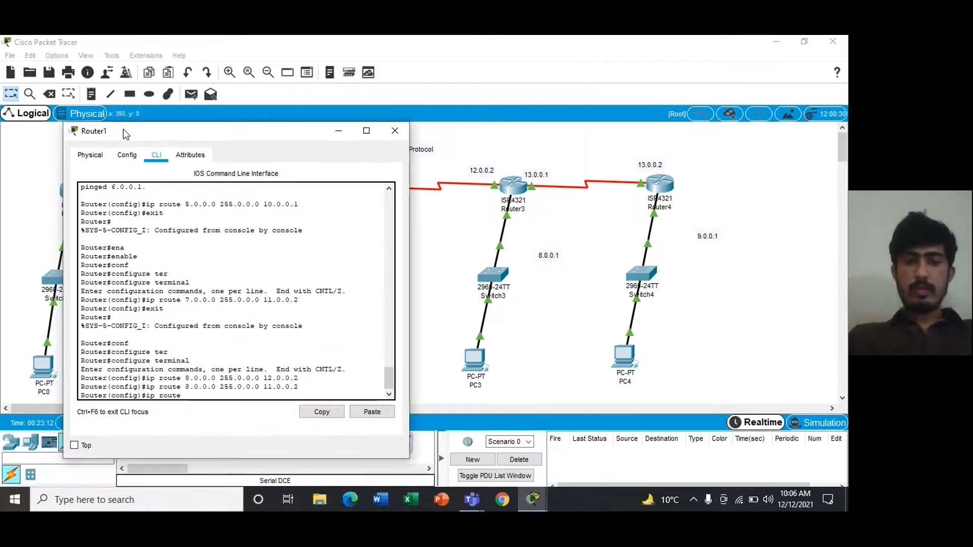
type(".0.0")
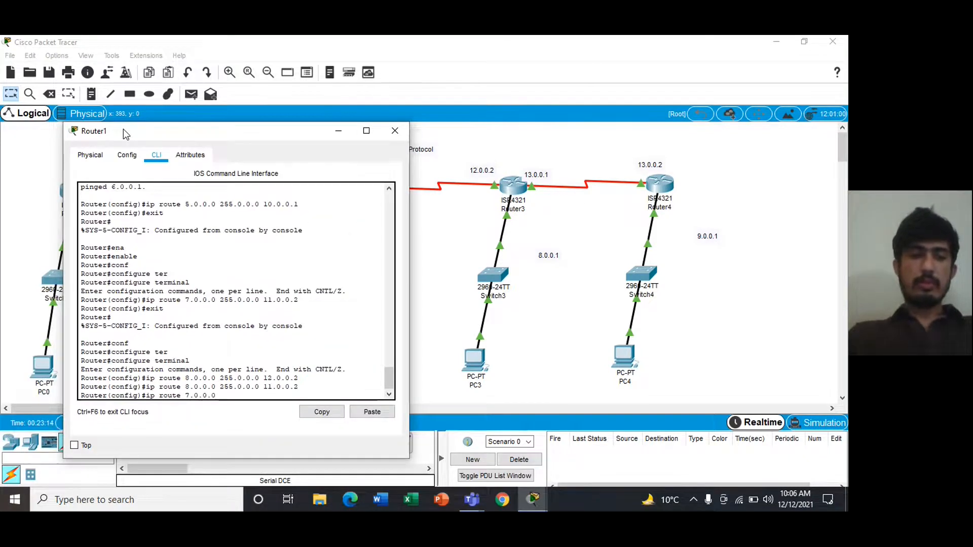
type(" 255.0.0.0")
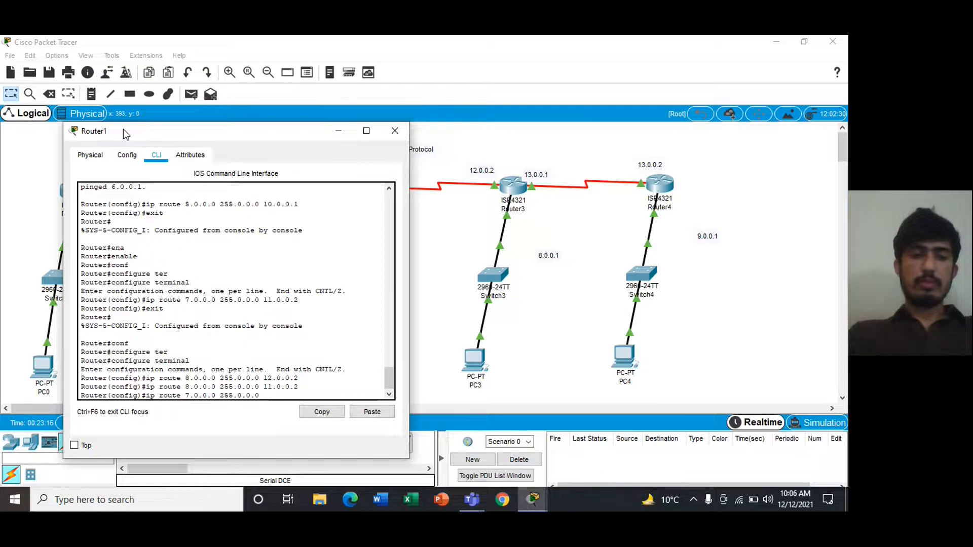
type(" 11.0.0.1")
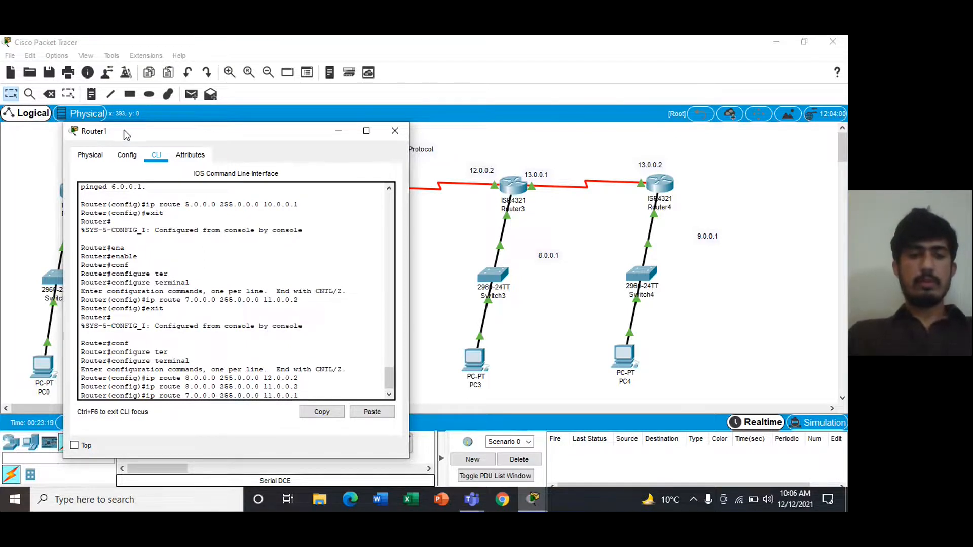
left_click_drag(126, 136, 350, 112)
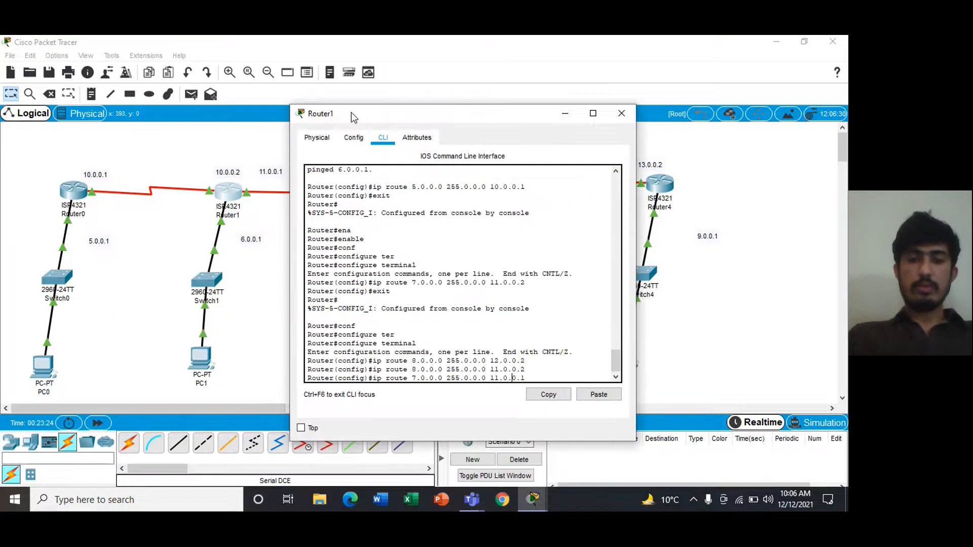
key("Left")
key("BackSpace")
type("2")
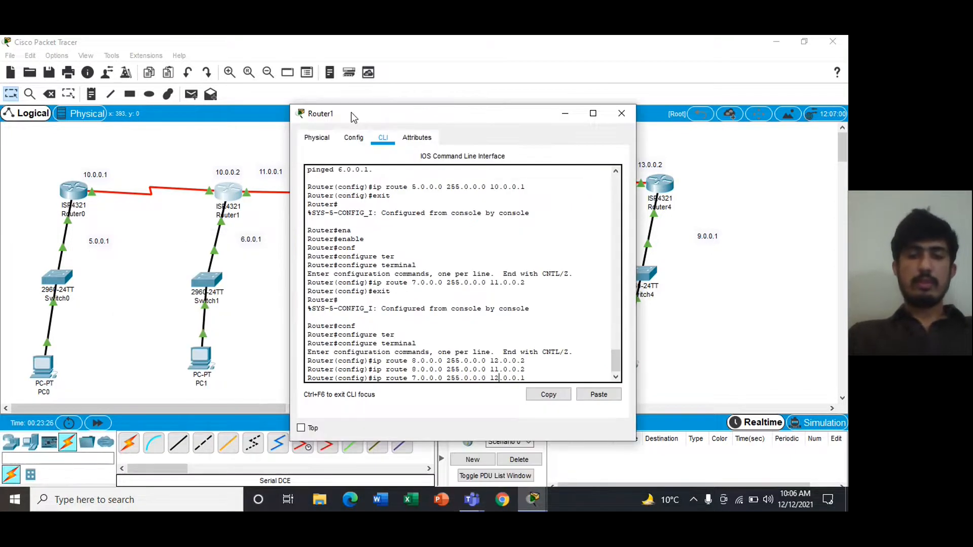
key("Return")
type("exit")
key("Return")
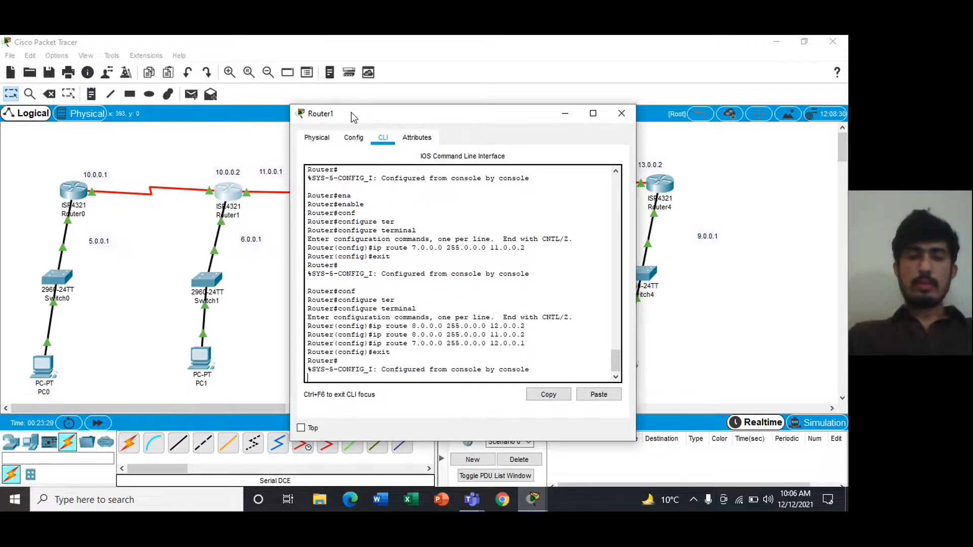
left_click(620, 114)
- Open Router3's command line and enter global configuration mode
left_click(521, 183)
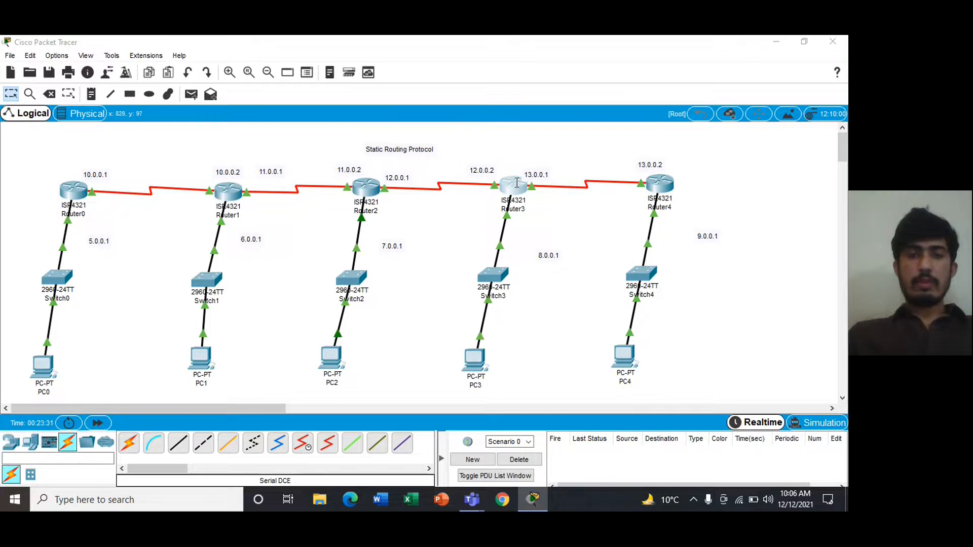
type("ena")
key("Tab")
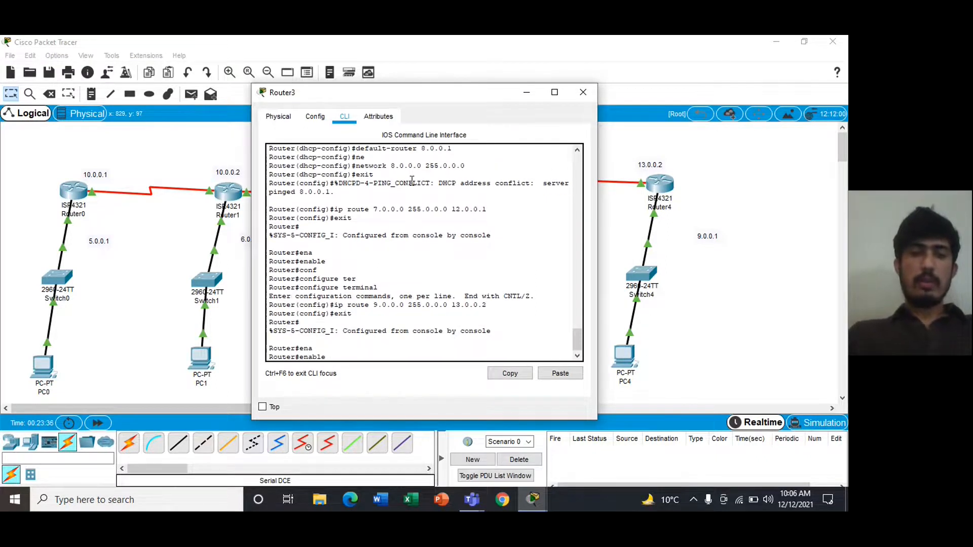
key("Return")
type("conf")
key("Tab")
type("ter")
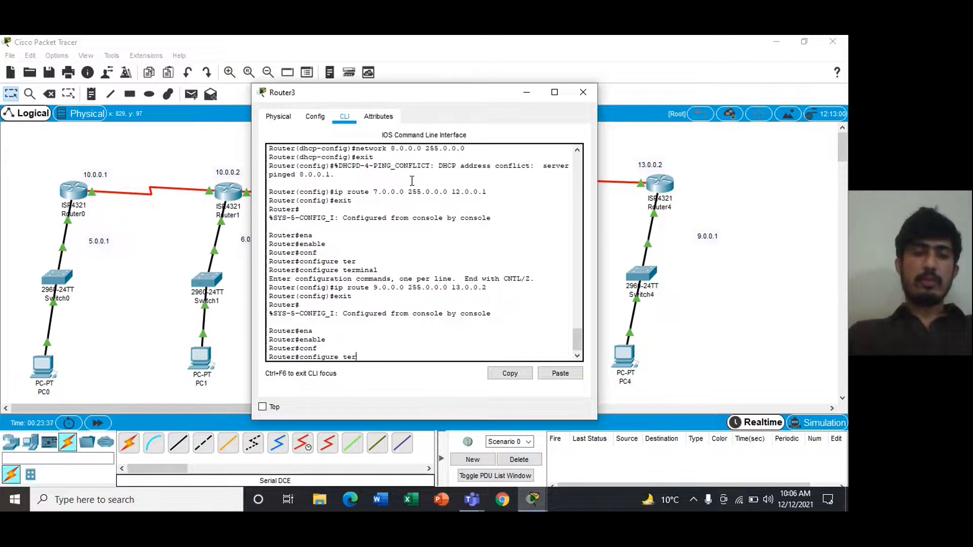
key("Tab")
key("Return")
- Add a static route on Router3 to network 6.0.0.0 with mask 255.0.0.0 via next hop 11.0.0.1
type("ro")
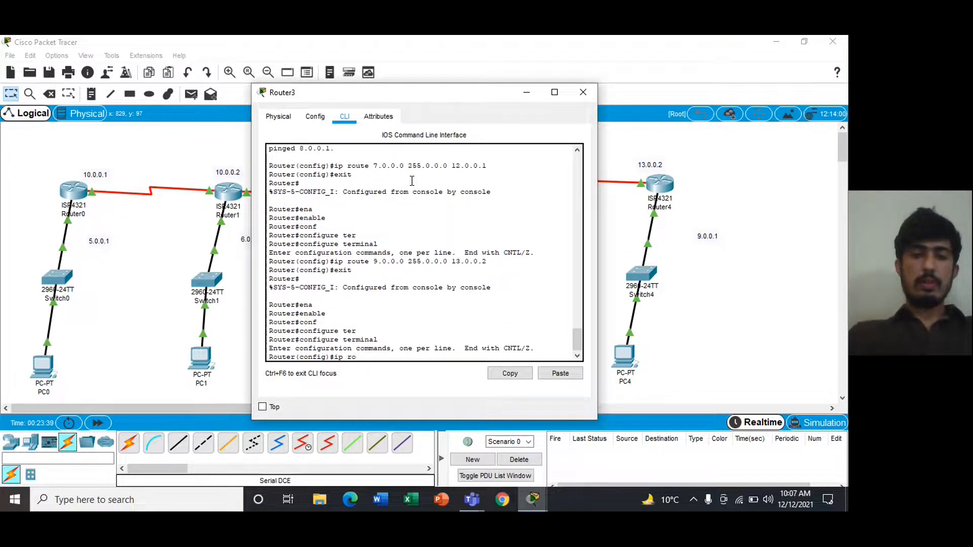
type("ute")
left_click_drag(411, 89, 631, 87)
type("6")
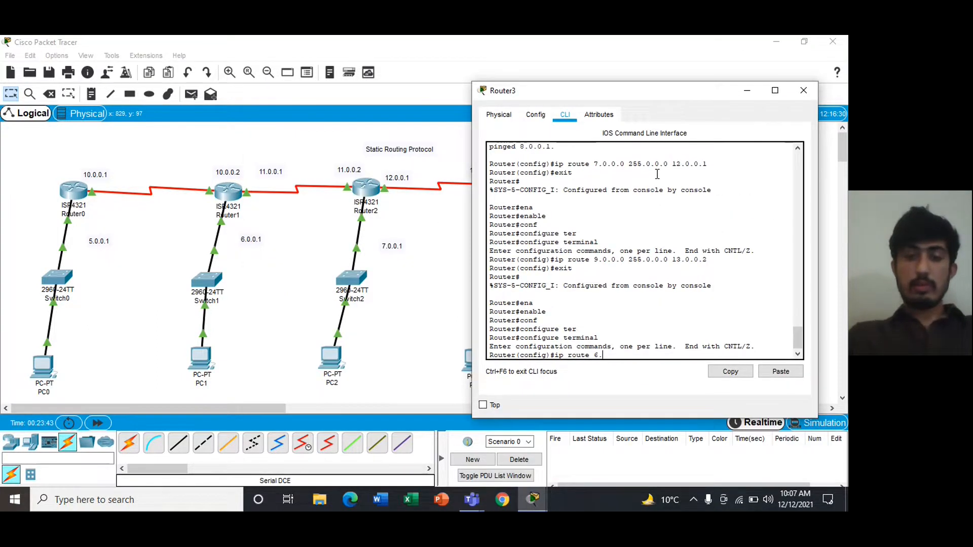
type(".0.0.0 255.0.0.0 11.0.0.1")
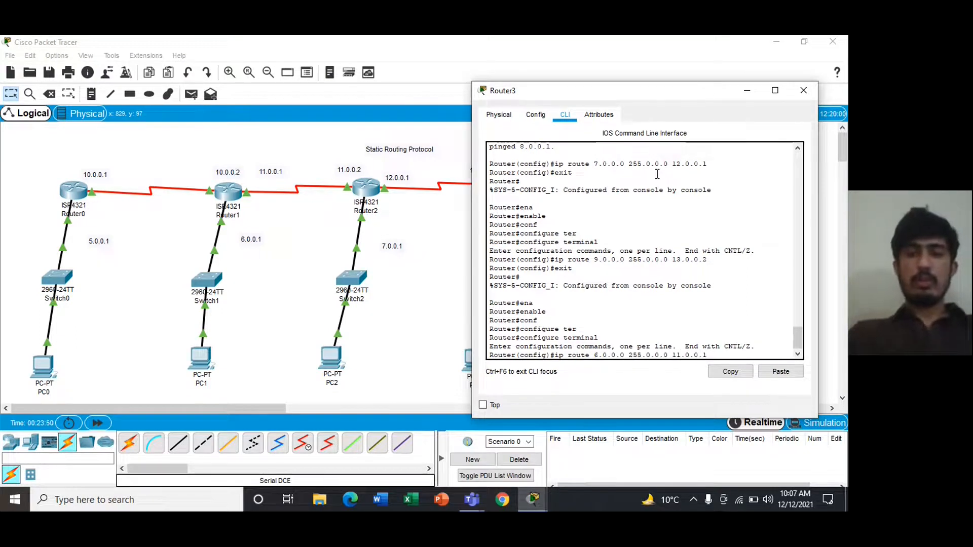
key("Return")
- Add a second static route on Router3 to 6.0.0.0 with mask 255.0.0.0 via next hop 12.0.0.1
type("ip route")
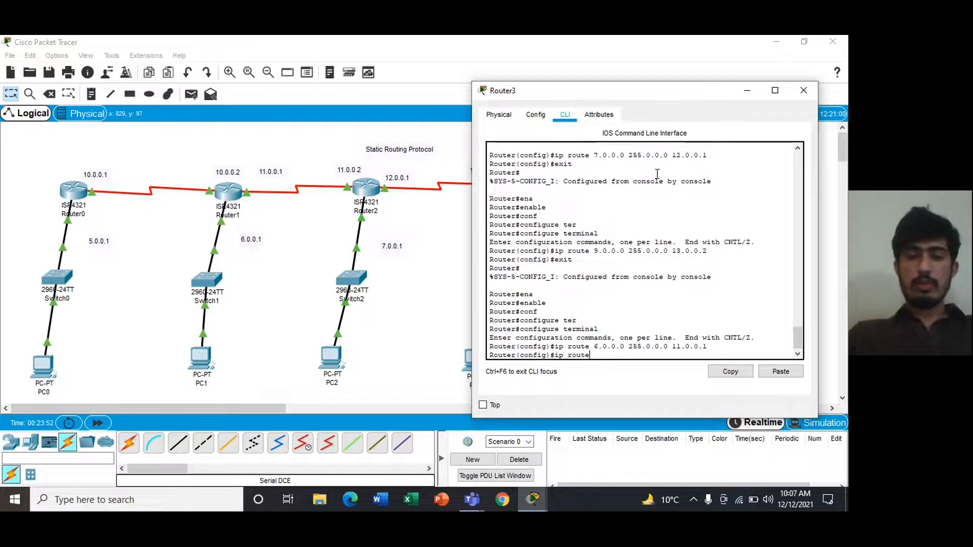
type(" 6.0.0.0 255.0.")
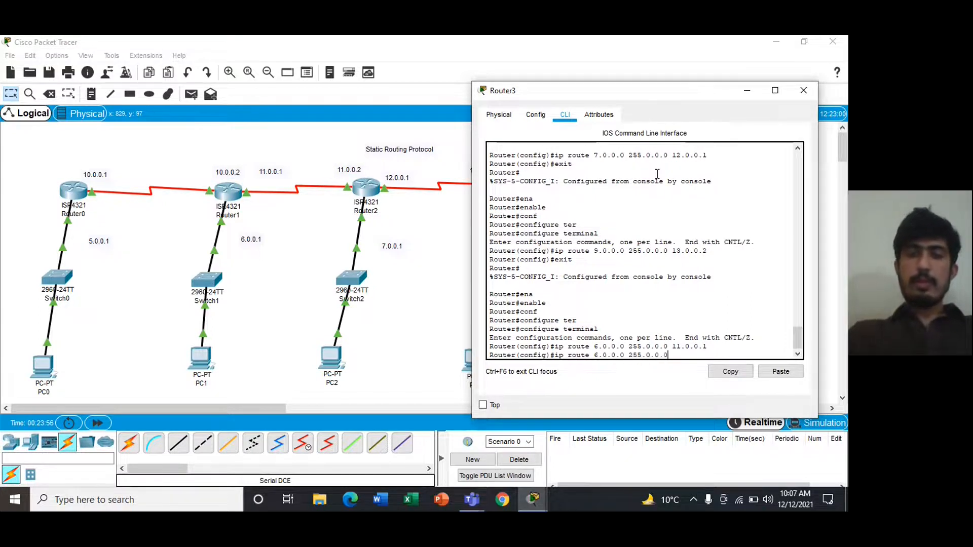
type("0.0")
left_click_drag(636, 90, 589, 71)
type("12.0.0.1")
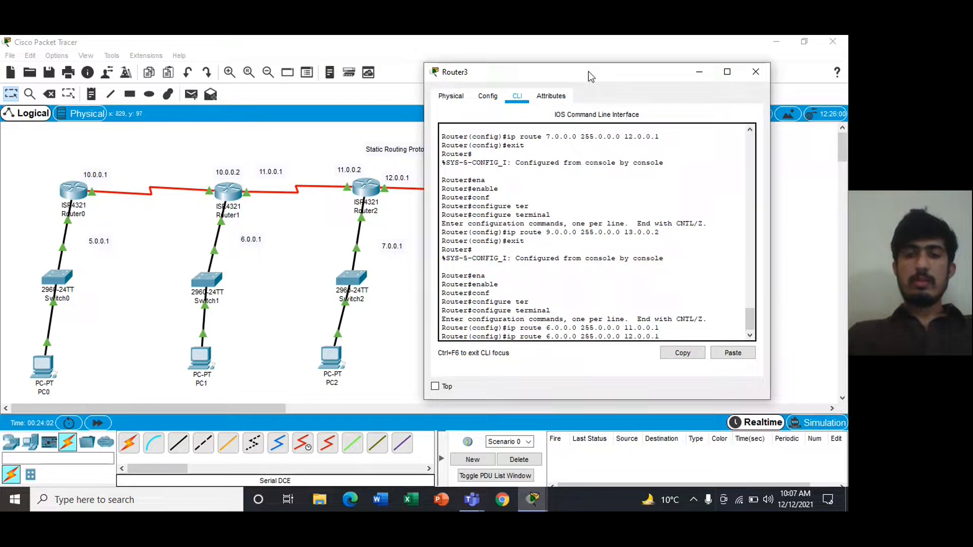
key("Return")
- Add a static route on Router3 to 7.0.0.0 255.0.0.0 via 11.0.0.2, exit configuration mode and close the router window
type("ip route 7.0.0.0 2")
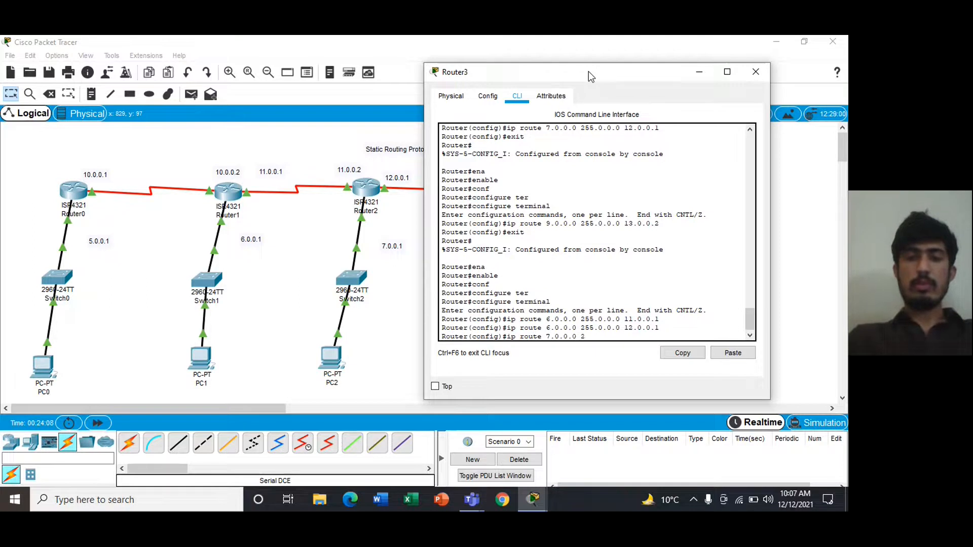
type("55.0.0.0")
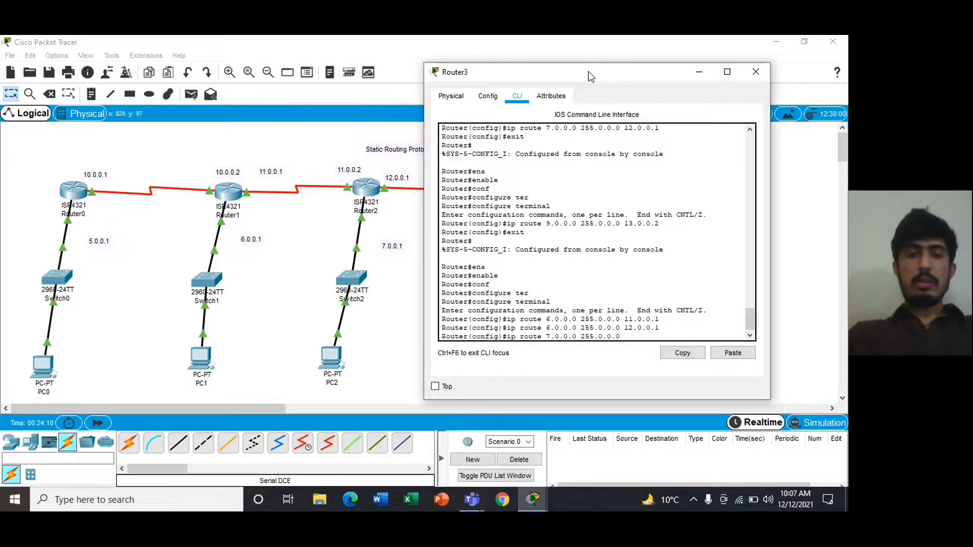
type(" 11.0.0.2")
key("Return")
type("exit")
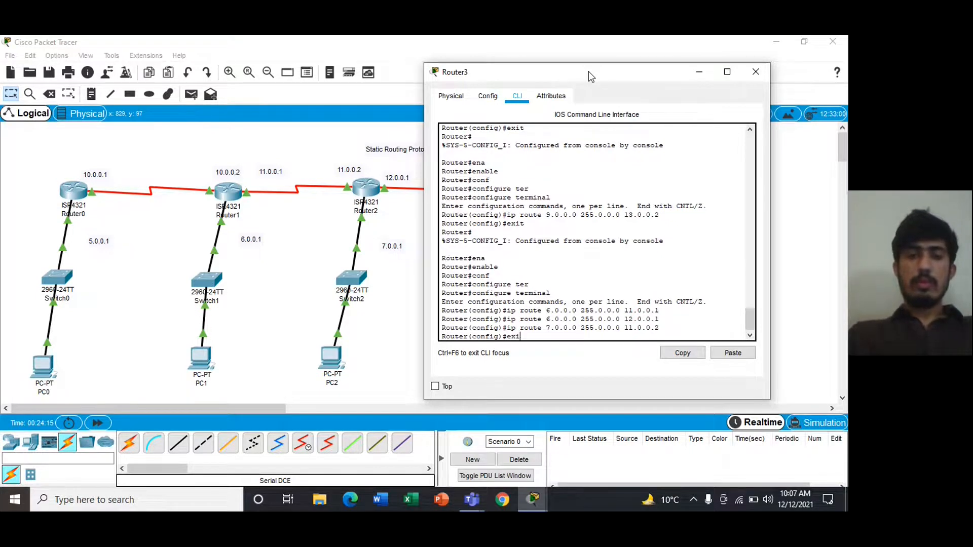
key("Return")
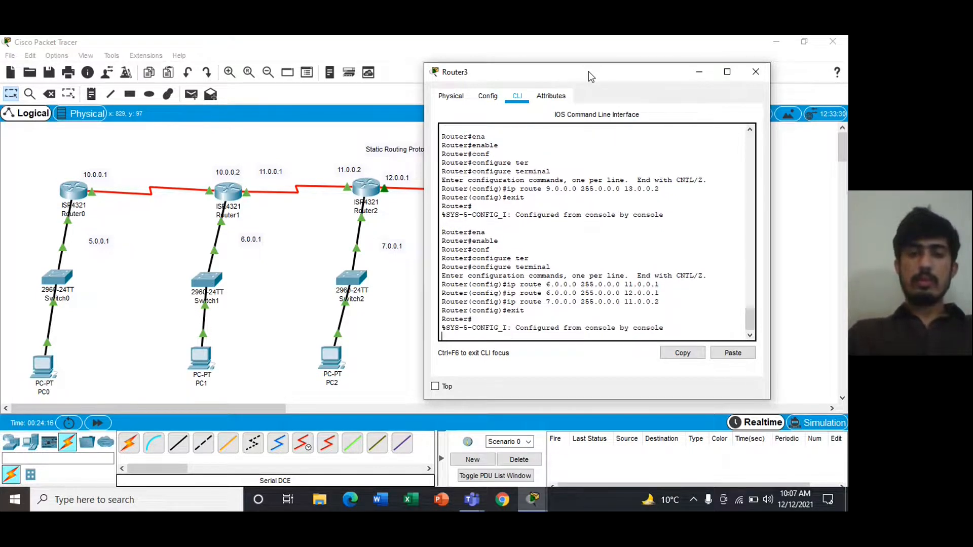
left_click(755, 71)
- Test connectivity with simple PDUs from PC1 to PC3 and from PC3 back to PC1, and delete the test scenario
left_click(195, 99)
left_click(201, 357)
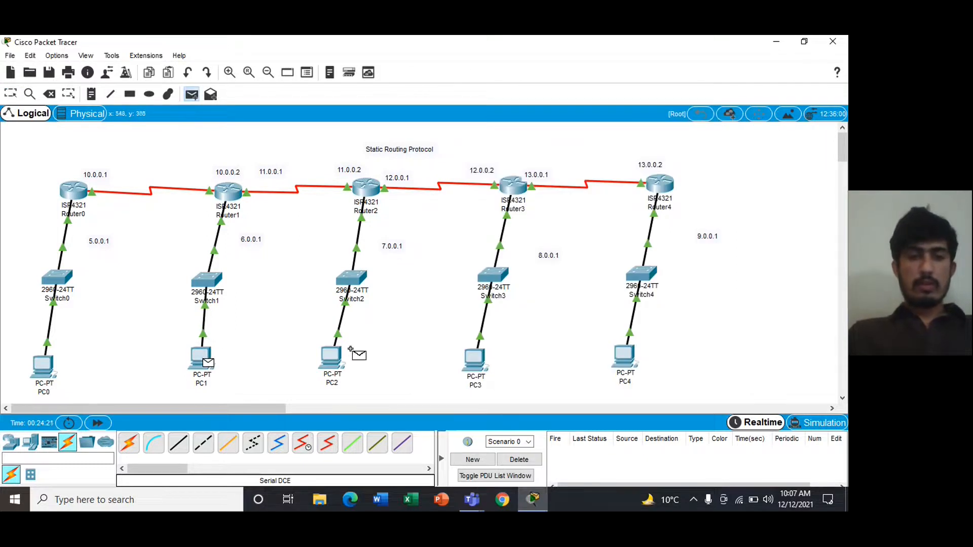
left_click(476, 361)
left_click(191, 94)
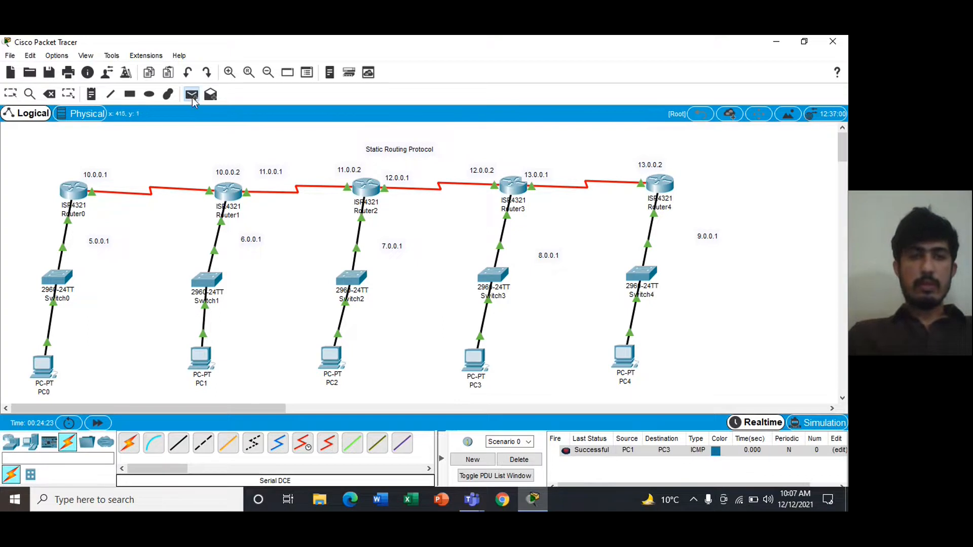
left_click(475, 361)
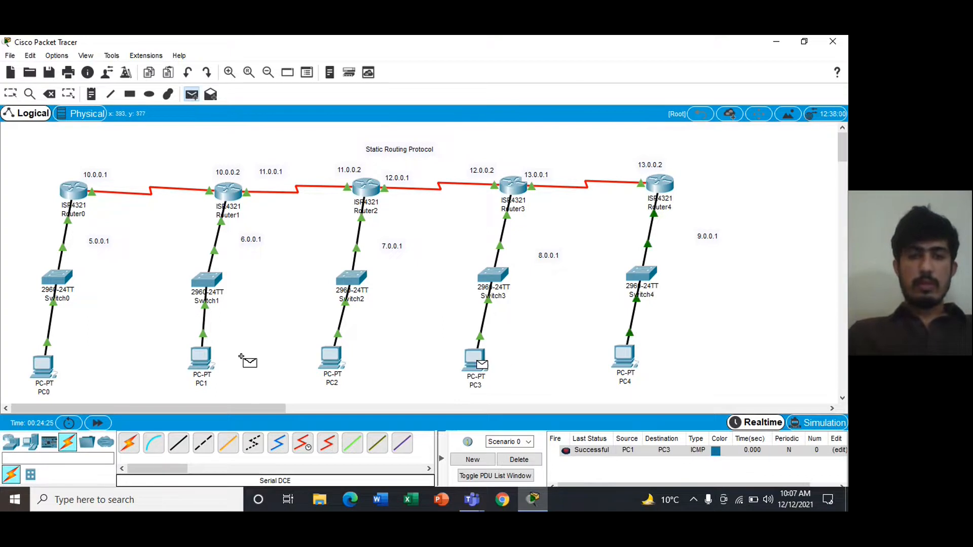
left_click(201, 357)
left_click(530, 459)
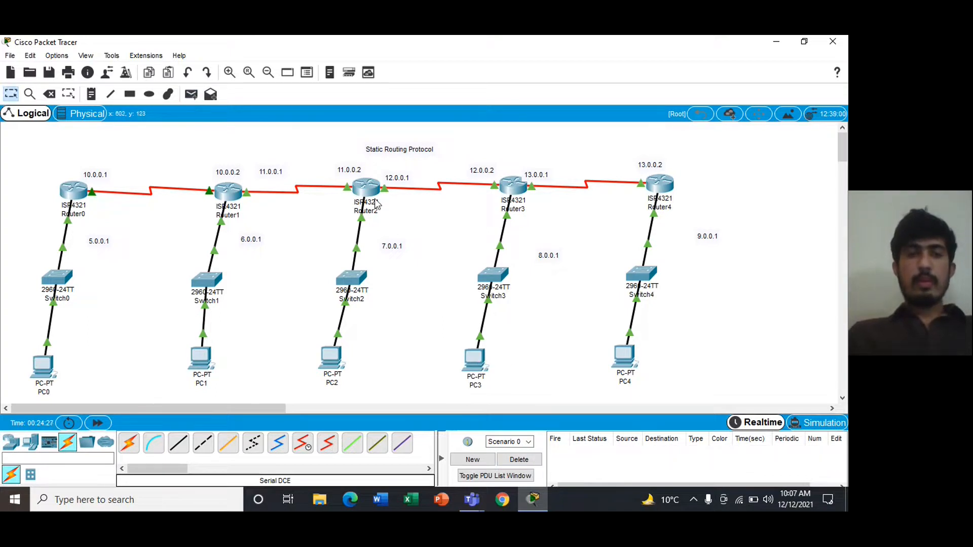
- Open Router2's command line and enter global configuration mode
left_click(368, 187)
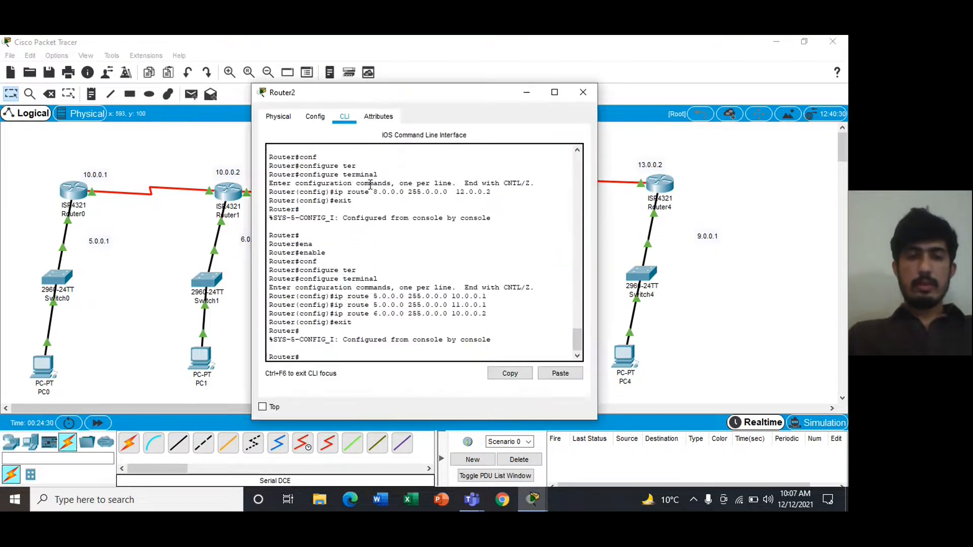
type("ena")
key("Tab")
key("Return")
type("comnf")
key("BackSpace")
key("BackSpace")
type("f")
key("BackSpace")
key("BackSpace")
type("nf")
key("Tab")
type("ter")
key("Tab")
key("Return")
- Add a static route on Router2 to network 9.0.0.0 with mask 255.0.0.0 via next hop 13.0.0.2
type("ip ro")
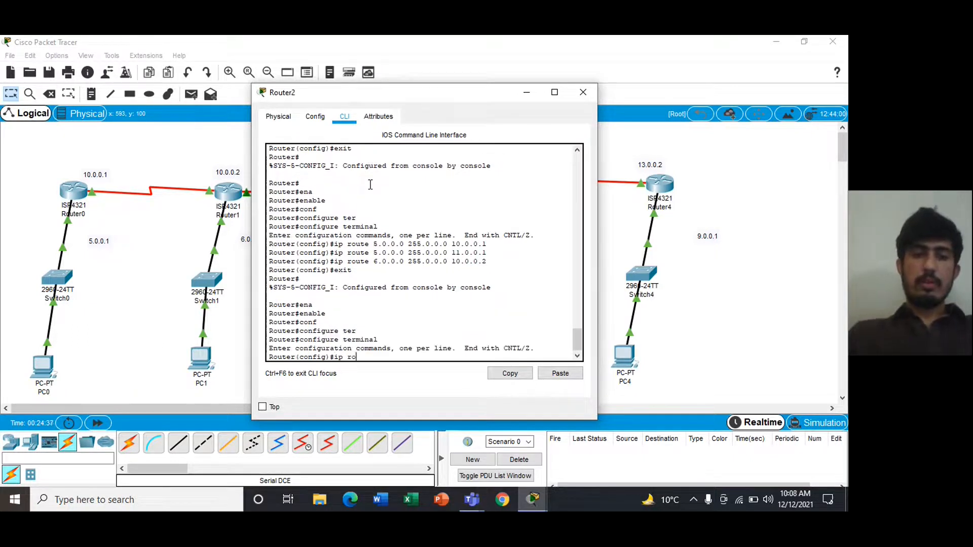
type("uter")
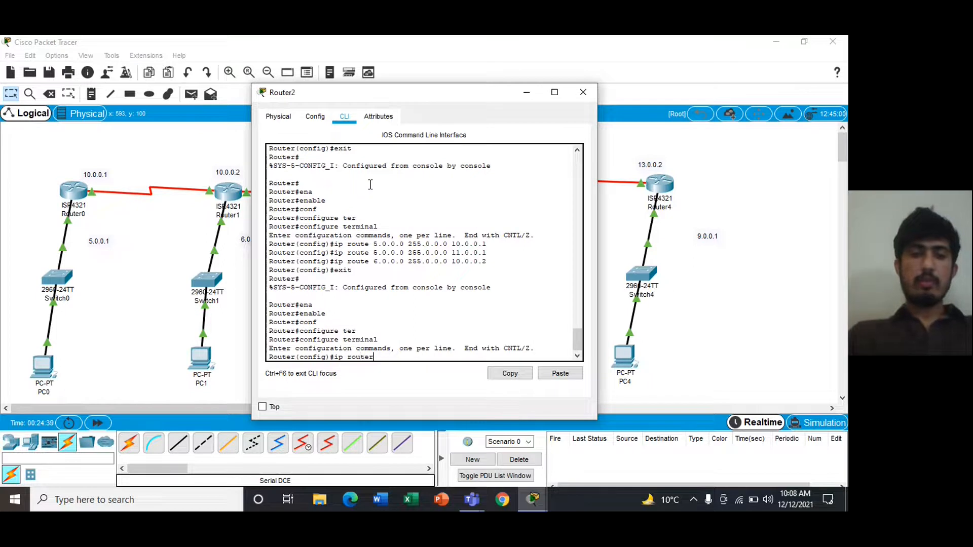
type("9.9.")
key("BackSpace")
key("BackSpace")
type("0.0.0 255.0.0")
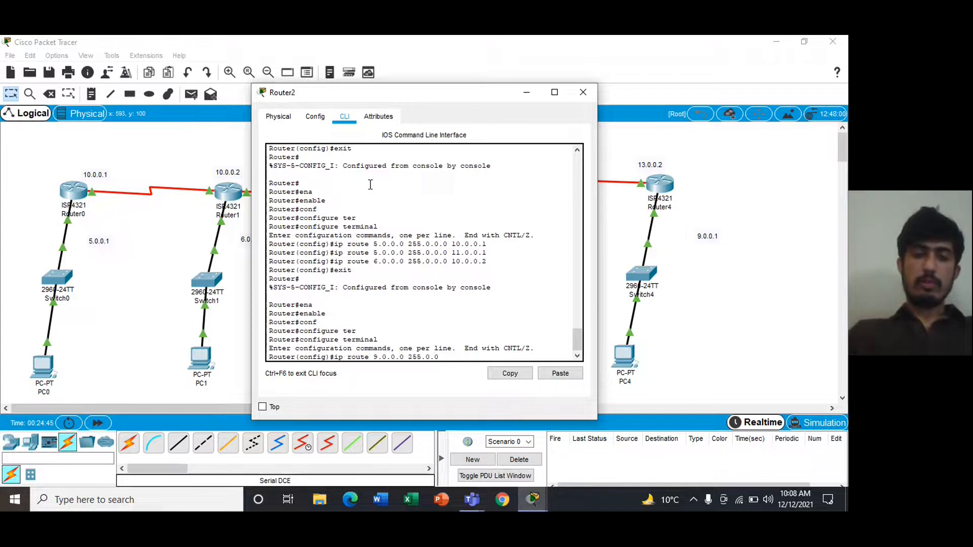
type(".0 13.0.0")
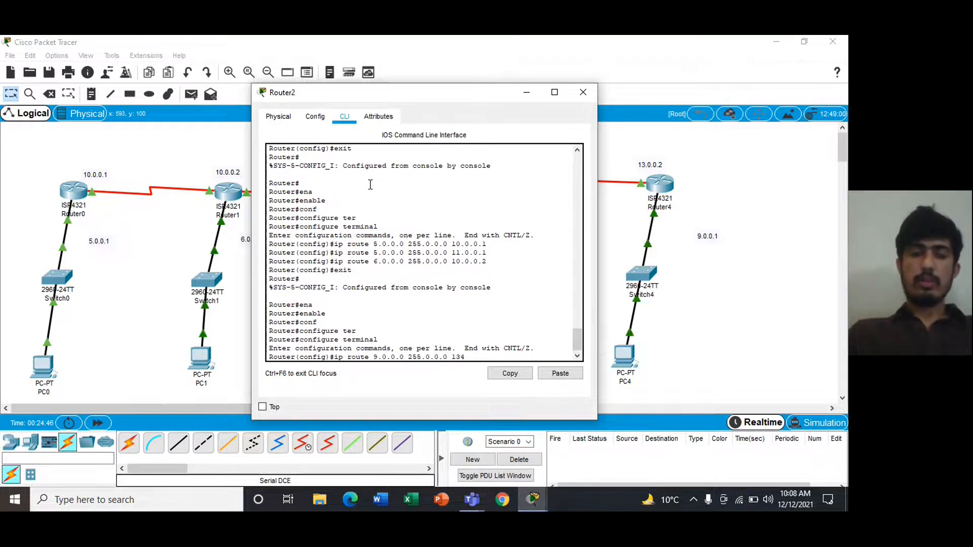
type(".0.0.2")
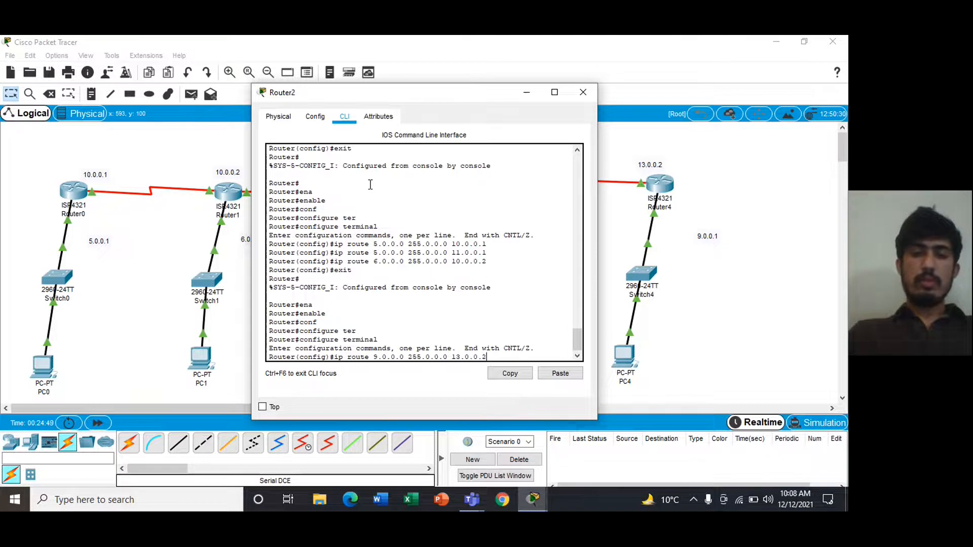
key("Return")
- Add a second static route on Router2 to 9.0.0.0 with mask 255.0.0.0 via next hop 12.0.0.2
type("ip")
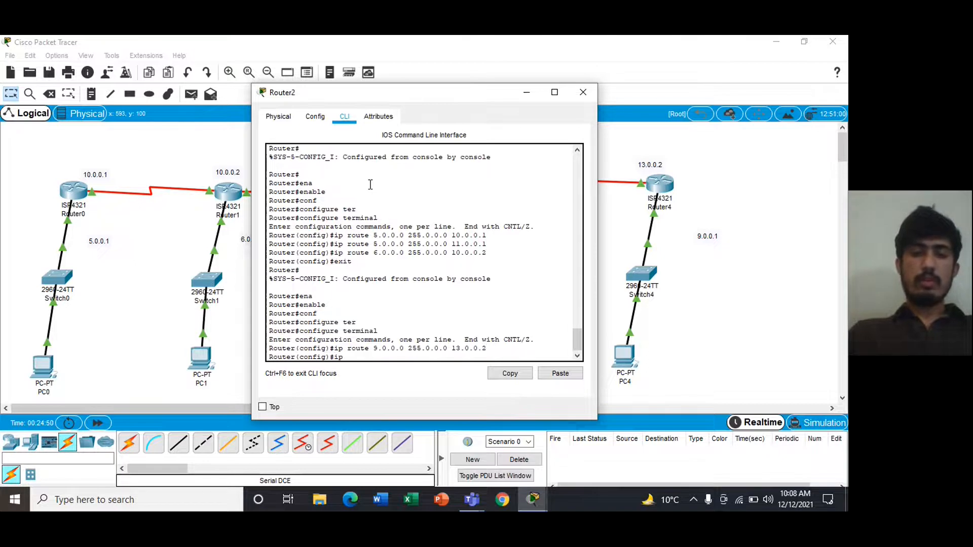
type(" route")
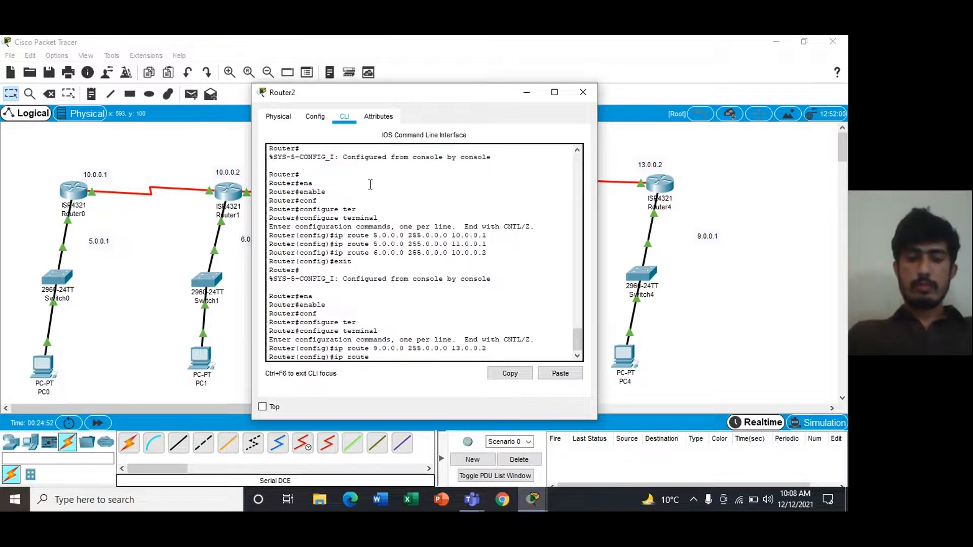
type(" 9.0.0.0 255.0.0.0 12.0.0.2")
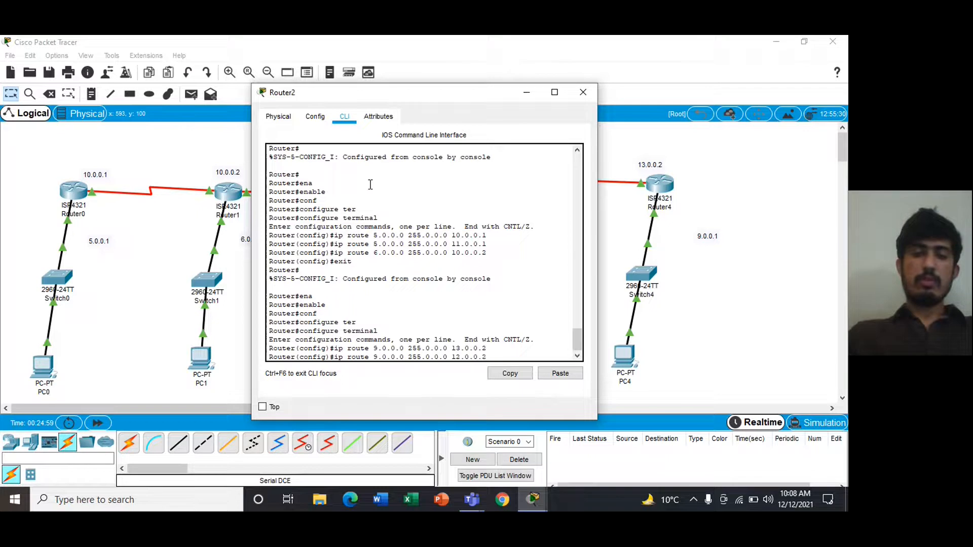
key("Return")
- Add a static route on Router2 to 8.0.0.0 255.0.0.0 via 13.0.0.1, exit configuration mode and close the router window
type("ip route 8.0.0.0")
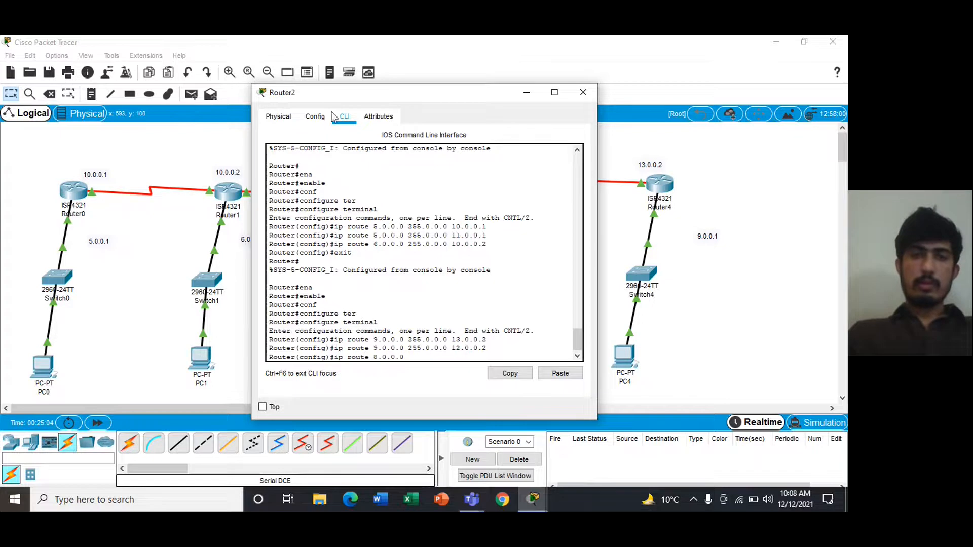
left_click_drag(330, 94, 104, 141)
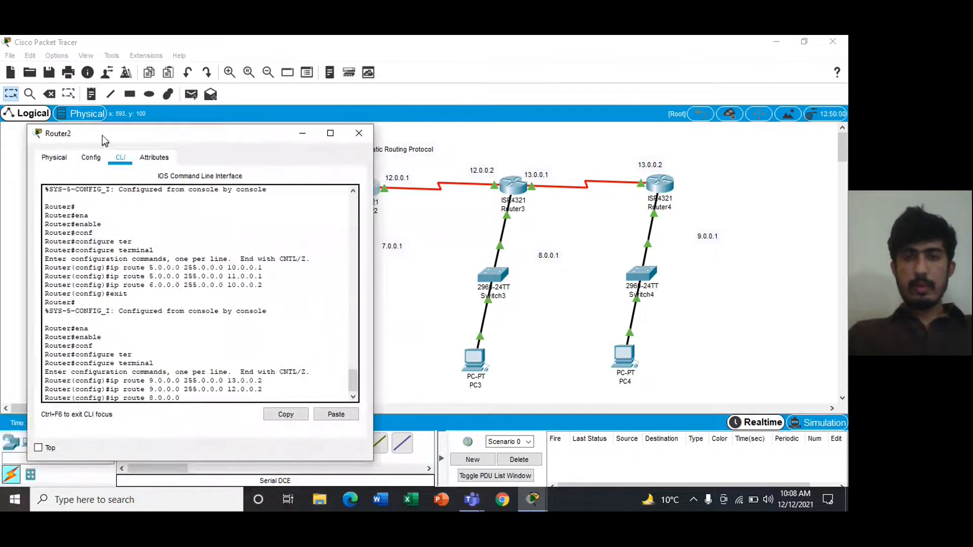
type("2")
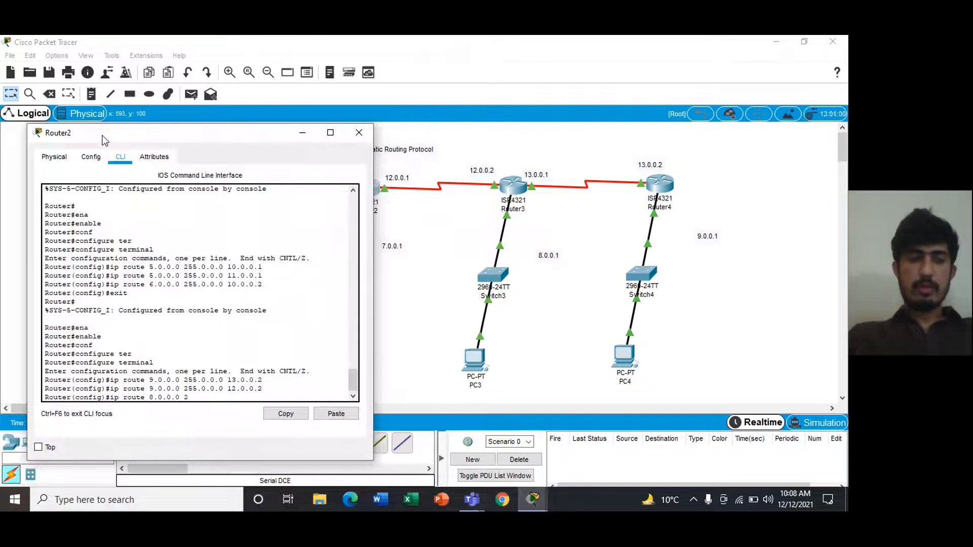
type("55.0.0.0 13.0.0.1")
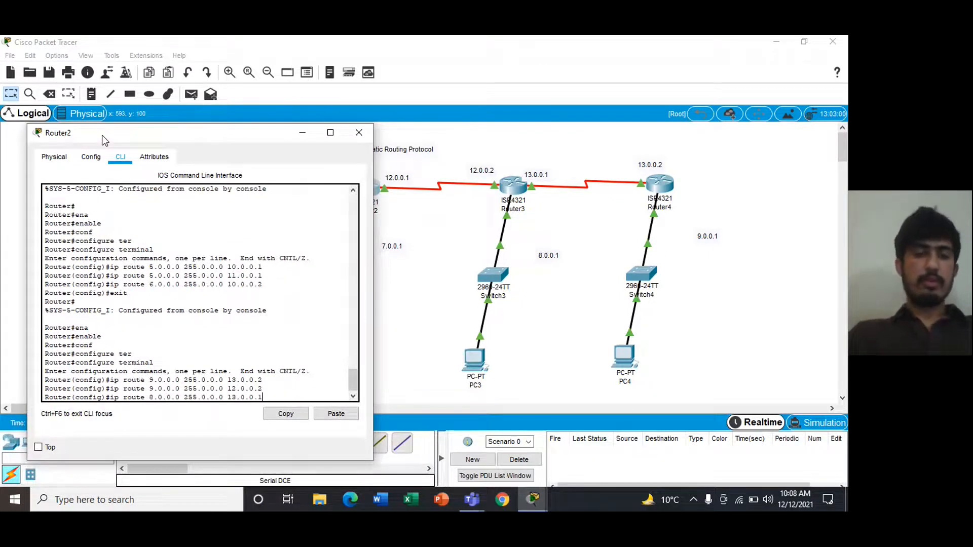
key("Return")
type("exit")
key("Return")
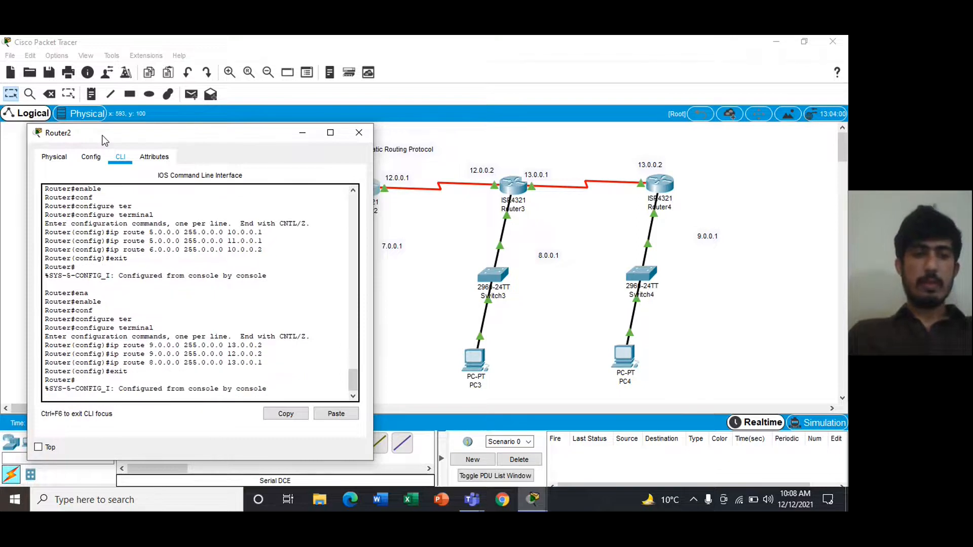
left_click(359, 132)
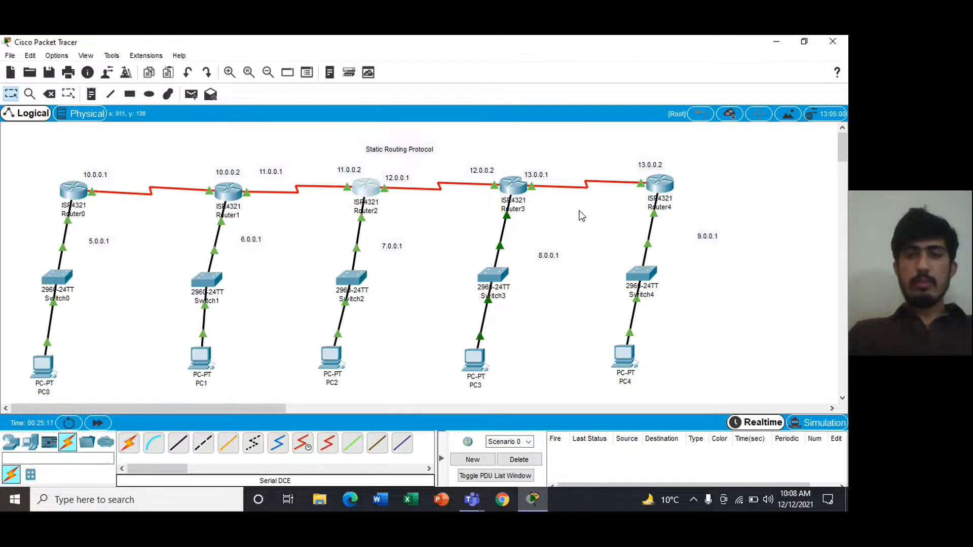
- Open Router4's command line and enter global configuration mode
left_click(660, 185)
key("Return")
type("ena")
key("Tab")
key("Return")
type("conf")
key("Tab")
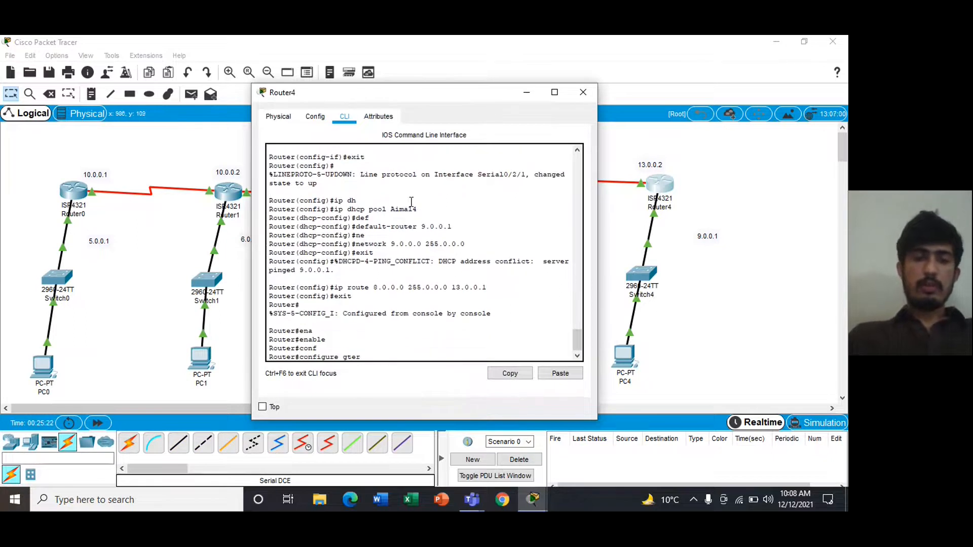
type("ter")
key("Tab")
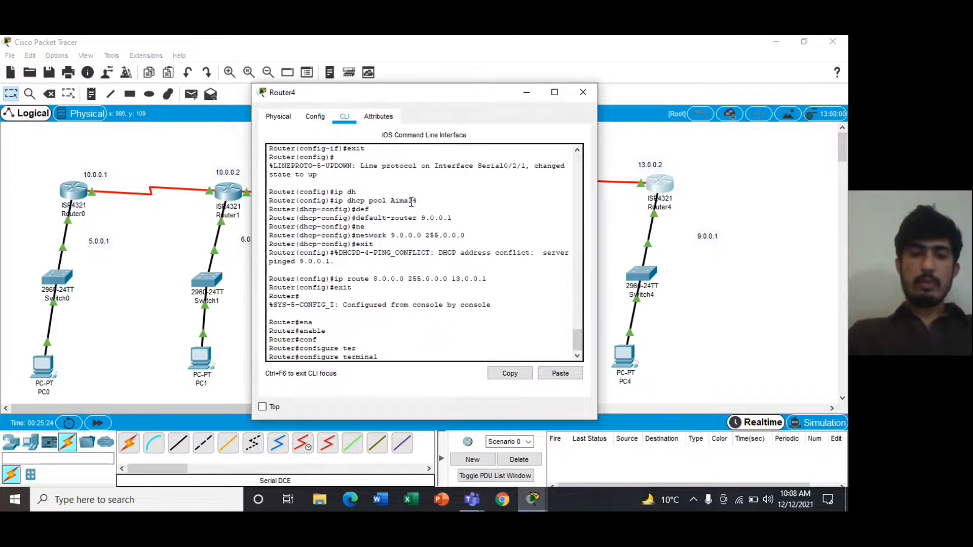
key("Return")
- Add a static route on Router4 to network 7.0.0.0 with mask 255.0.0.0 via next hop 12.0.0.1
type("ip route")
left_click_drag(399, 100, 707, 65)
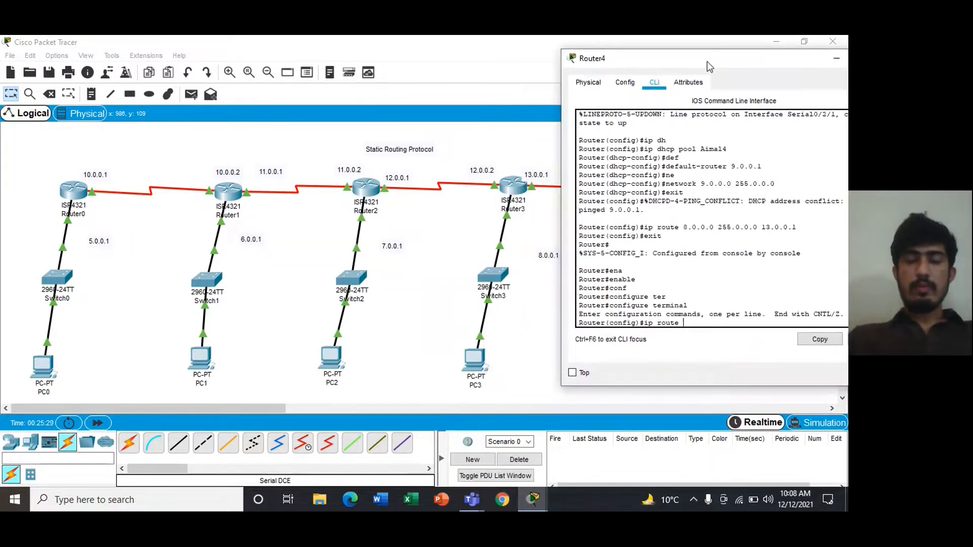
type("7.0.0.0 255")
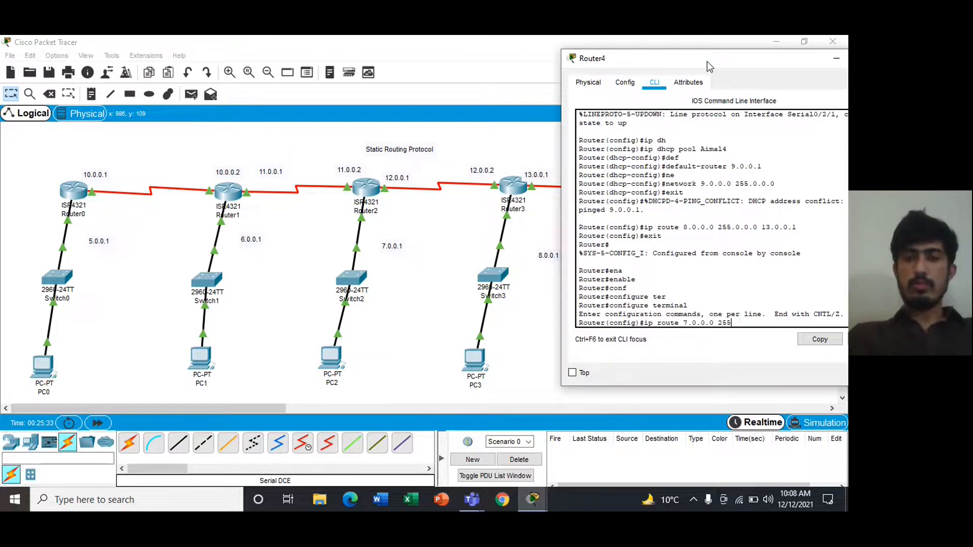
type(".0.0.0 12.0")
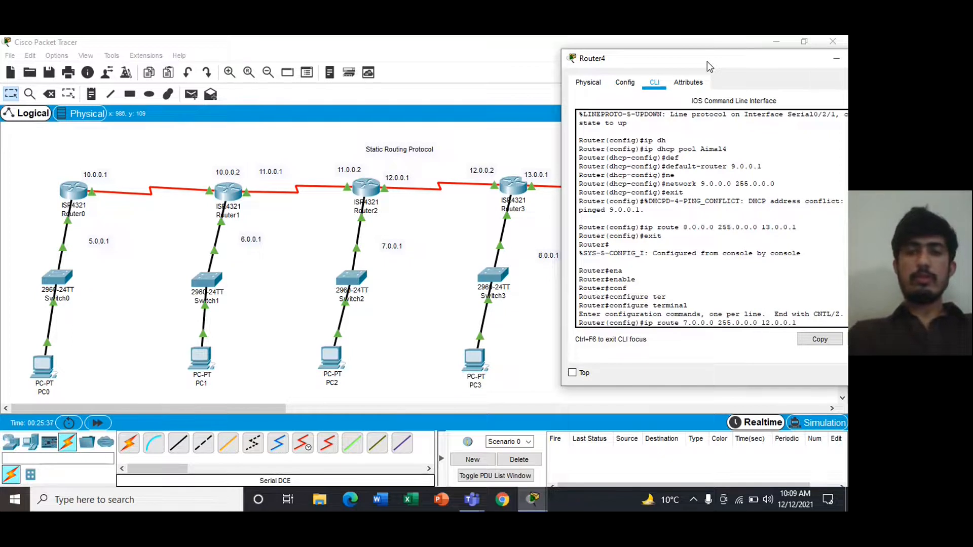
type(".0.1")
key("Return")
- Add a second static route on Router4 to 7.0.0.0 with mask 255.0.0.0 via next hop 13.0.0.1
type("ip route")
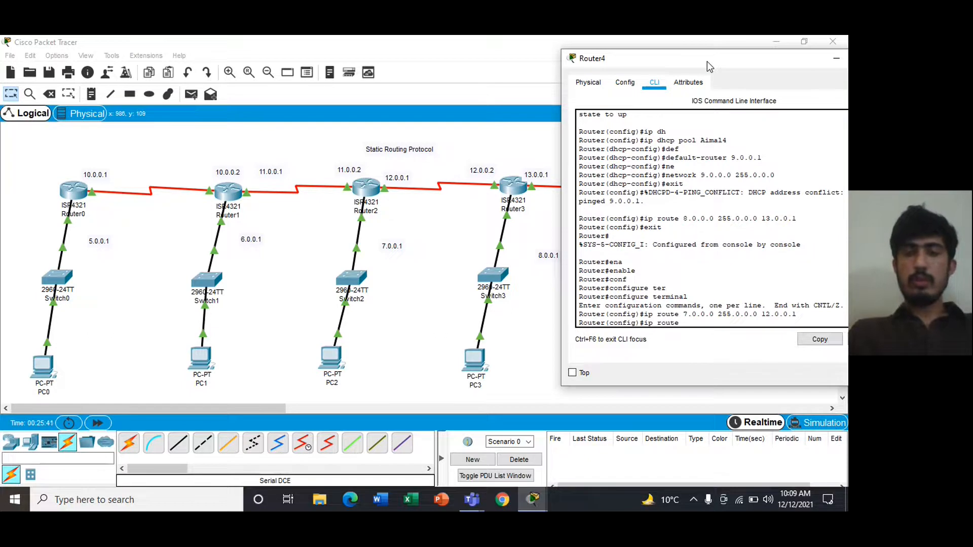
type(" 7.0.0.")
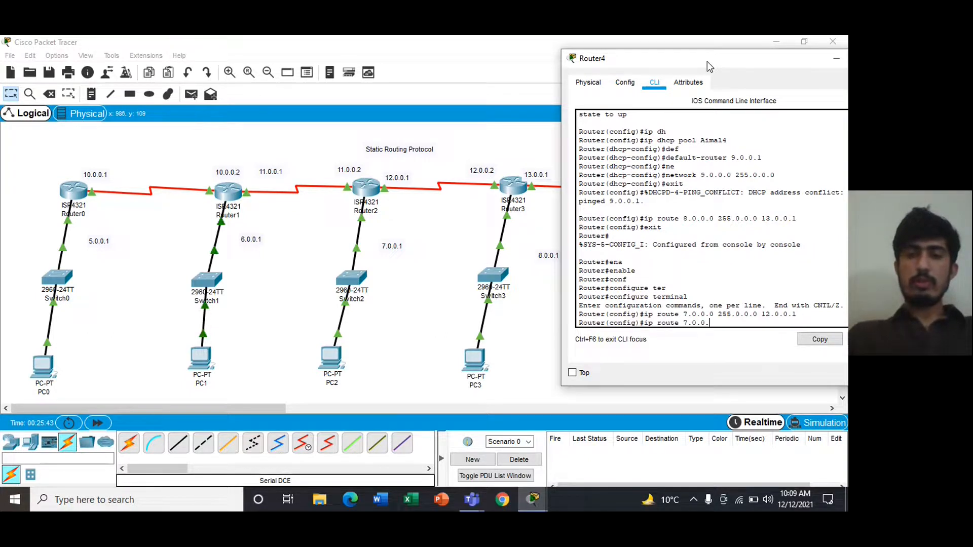
type("0 255.0.0.0 ")
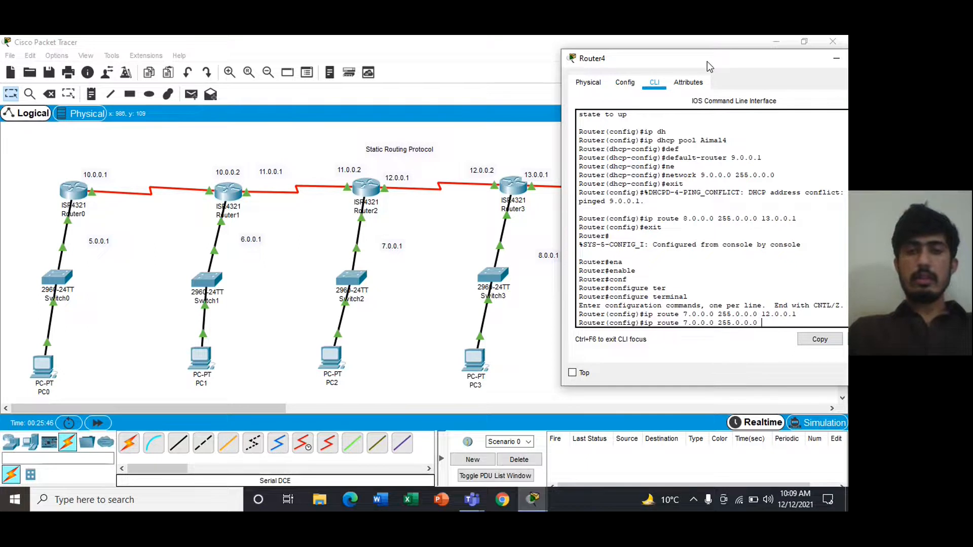
type("13.0.0.1")
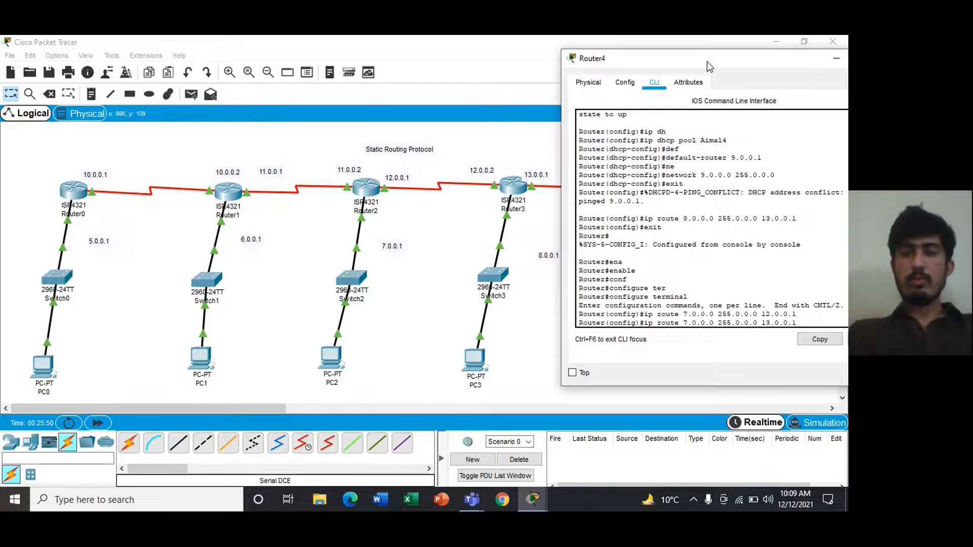
key("Return")
- Add a static route on Router4 to 8.0.0.0 255.0.0.0 via 12.0.0.2, exit configuration mode and close the router window
type("ip ro")
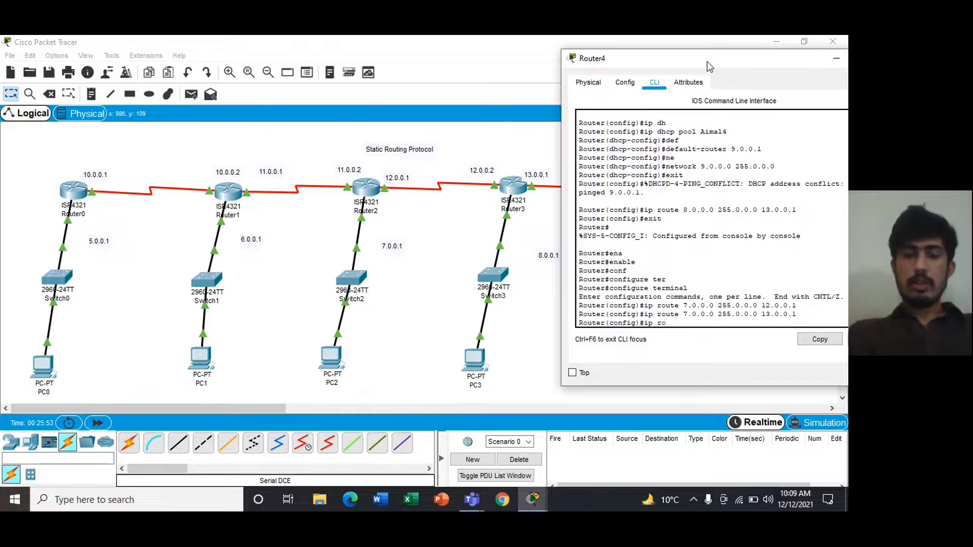
type("ute 8.")
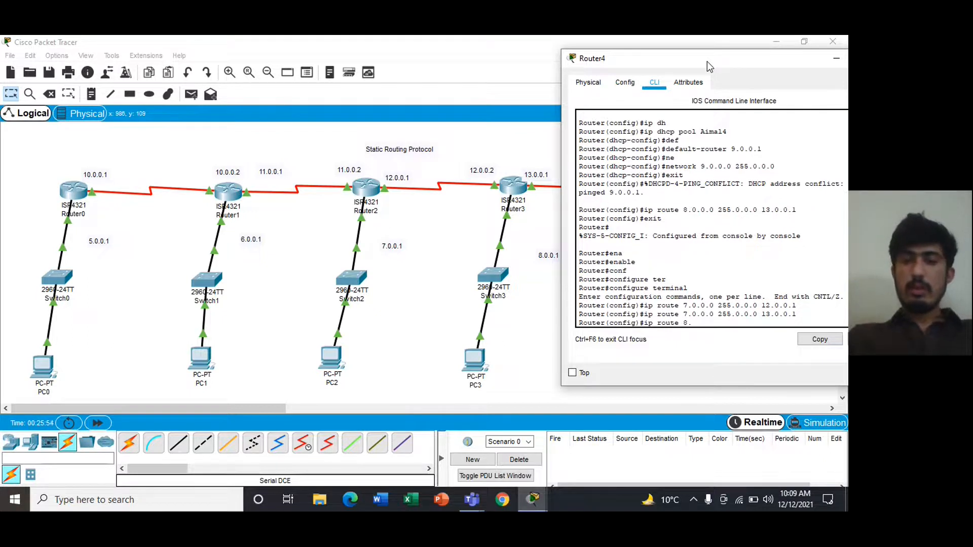
type("0.0.0 2")
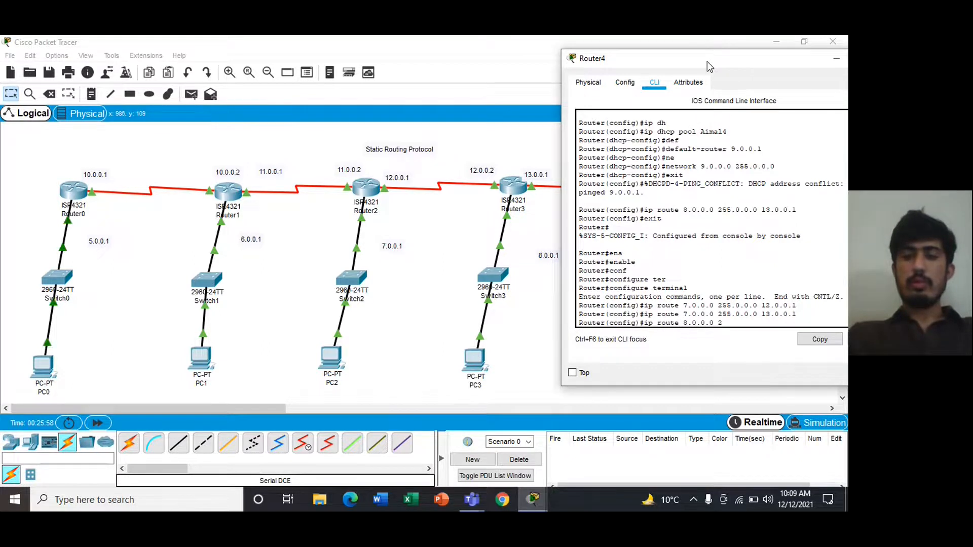
type("55.0.0.0 12.0.0")
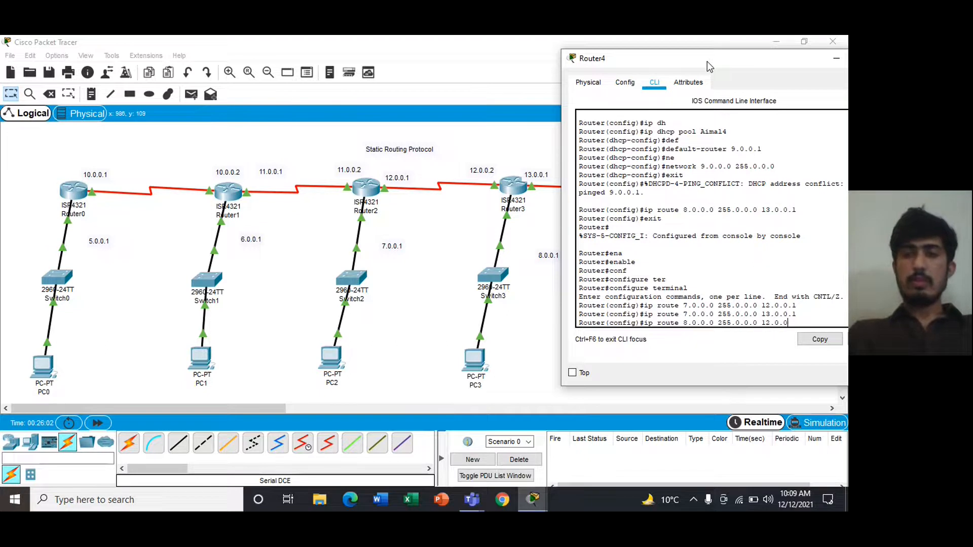
type(".2")
key("Return")
type("exit")
key("Return")
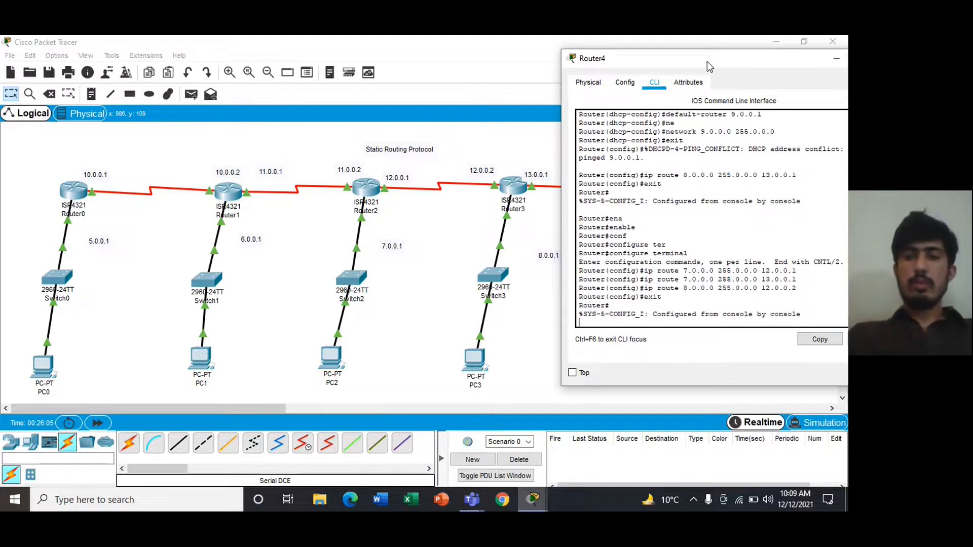
left_click_drag(655, 57, 478, 65)
left_click(723, 63)
- Test connectivity with simple PDUs from PC2 to PC4 and from PC4 to PC2, and delete the scenario's results
left_click(191, 94)
left_click(328, 365)
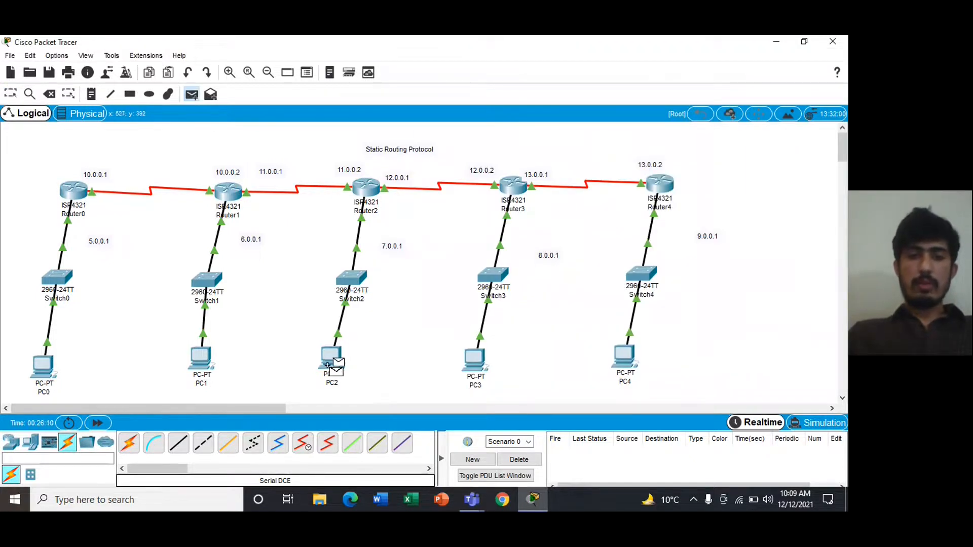
left_click(627, 360)
left_click(195, 96)
left_click(625, 357)
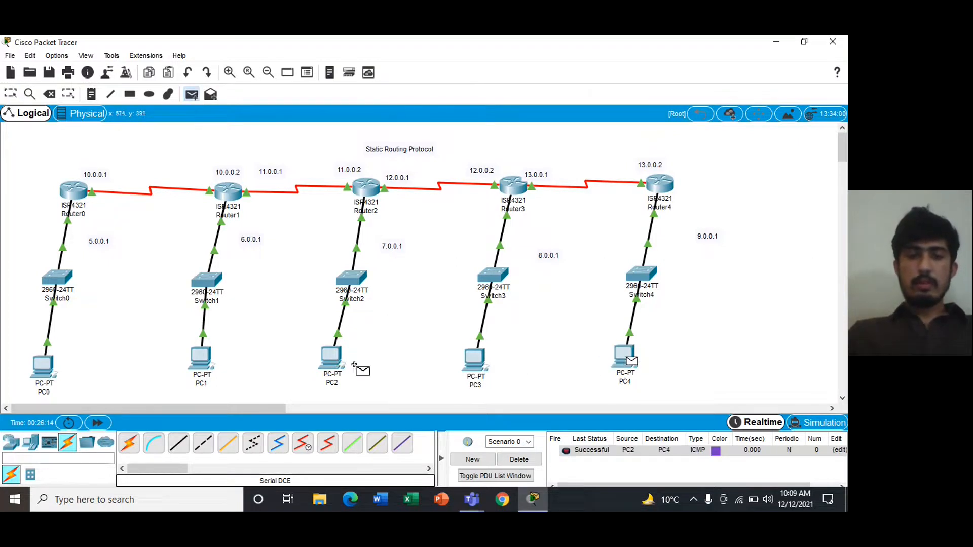
left_click(332, 361)
left_click(518, 460)
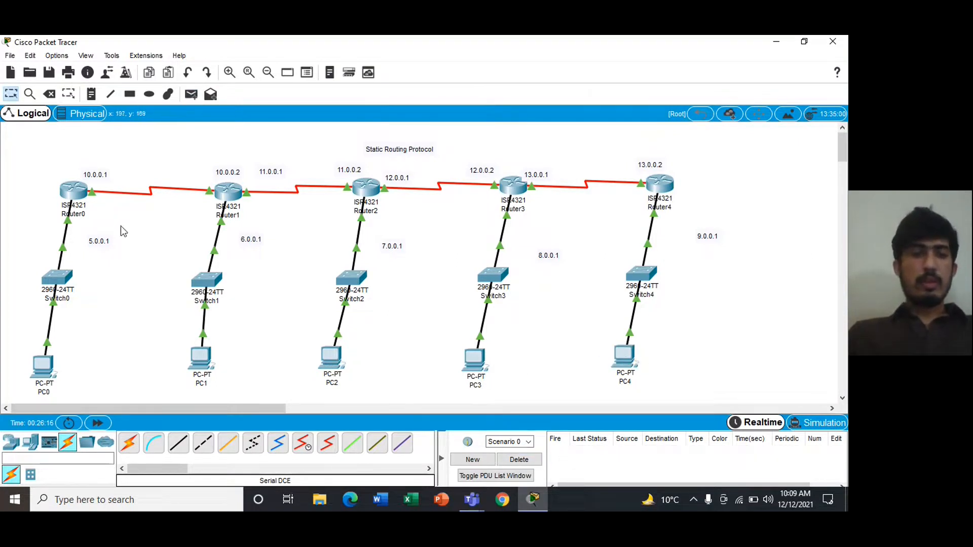
- Test connectivity with simple PDUs from PC0 to PC2 and from PC1 to PC3, and delete the scenario's results
left_click(190, 96)
left_click(43, 375)
left_click(331, 359)
left_click(191, 94)
left_click(204, 361)
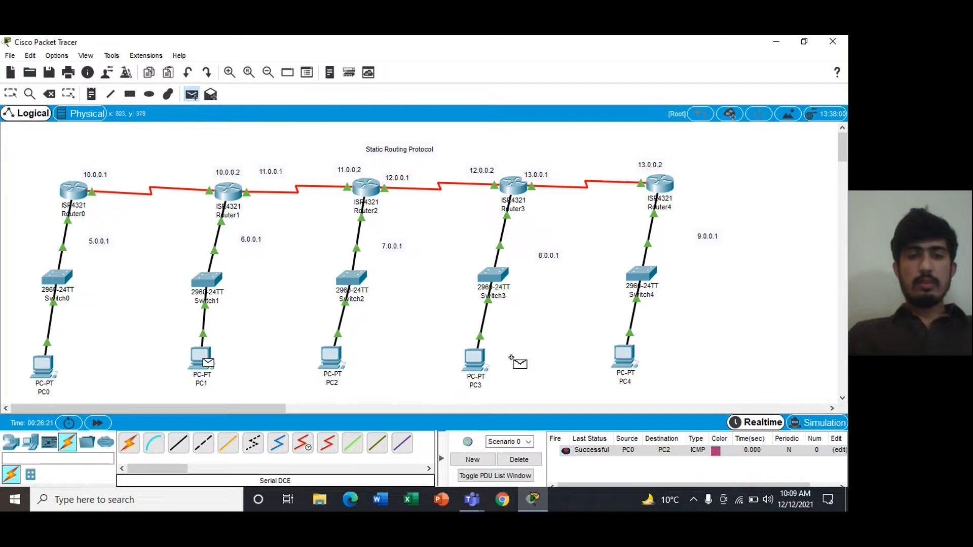
left_click(475, 360)
left_click(192, 95)
left_click(333, 361)
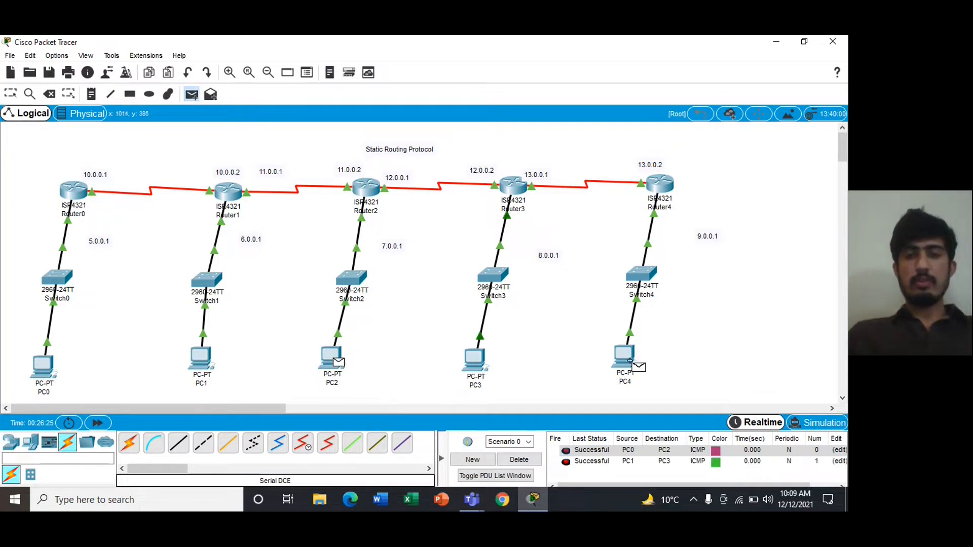
key("Escape")
left_click(509, 458)
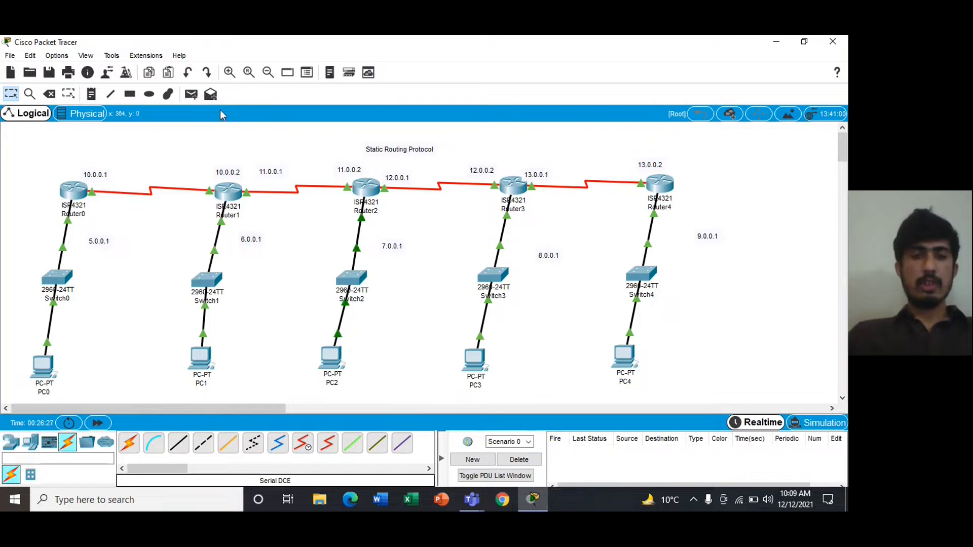
- Send a simple PDU from PC0 to PC3 and delete its test result
left_click(191, 95)
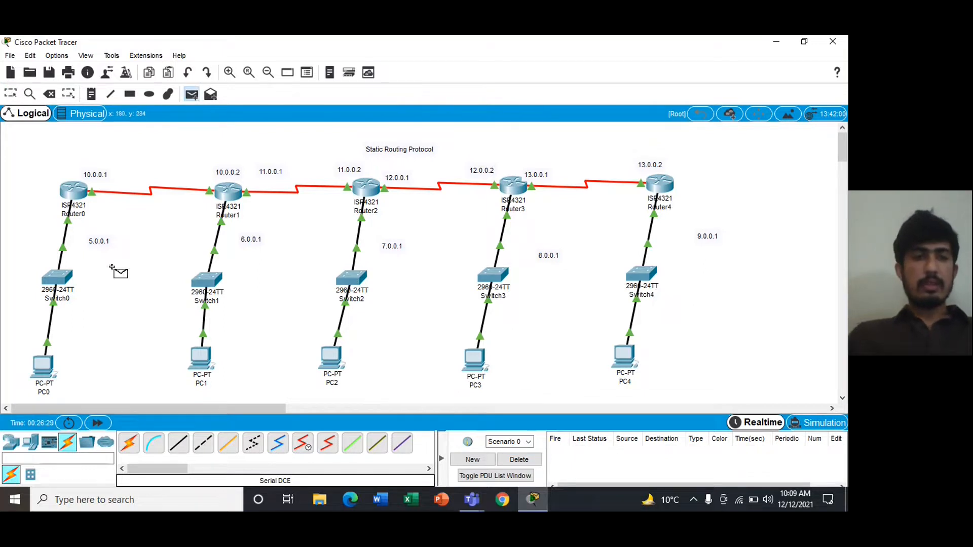
left_click(45, 366)
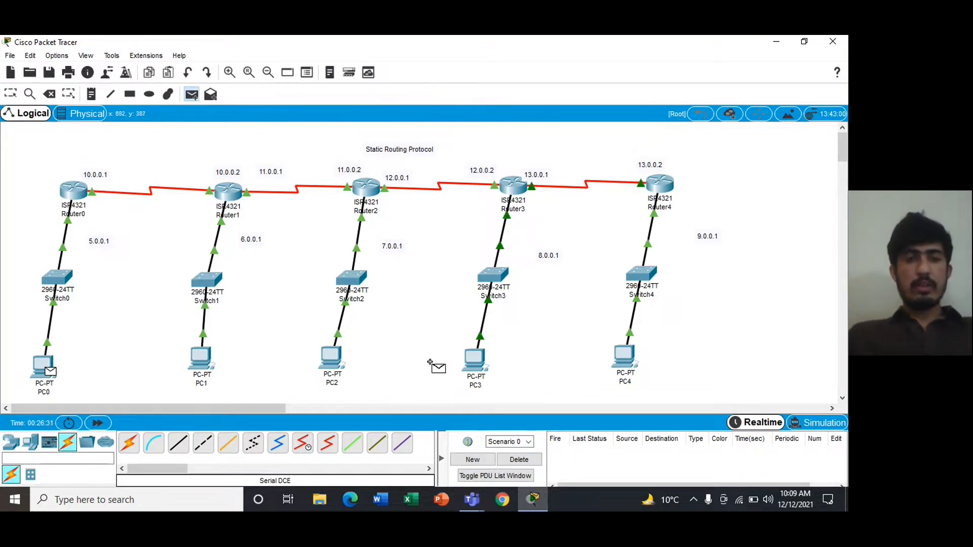
left_click(474, 361)
left_click(518, 459)
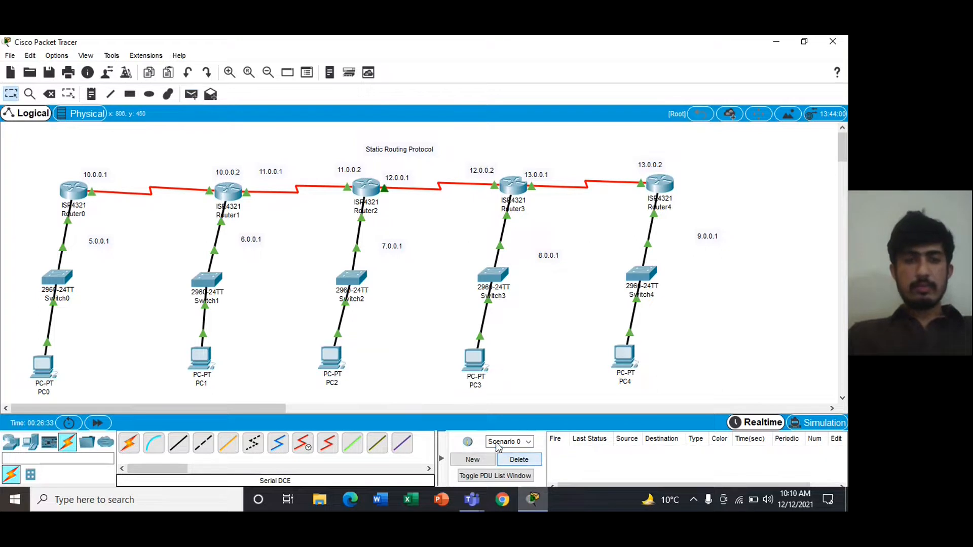
- Send a simple PDU from PC1 to PC4 and delete its test result
left_click(191, 95)
left_click(200, 359)
left_click(628, 358)
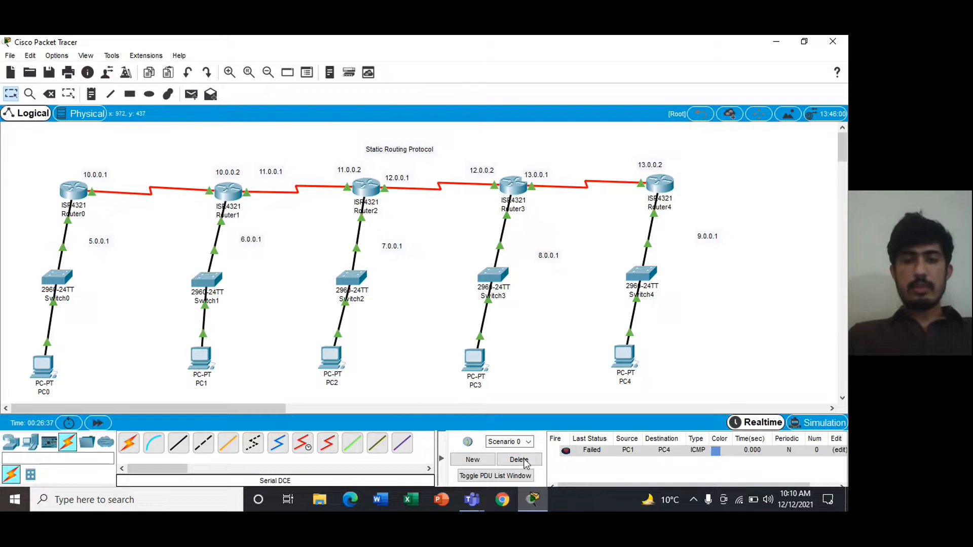
left_click(519, 459)
- Send a simple PDU from PC0 to PC4 and delete its test result
left_click(198, 98)
left_click(51, 365)
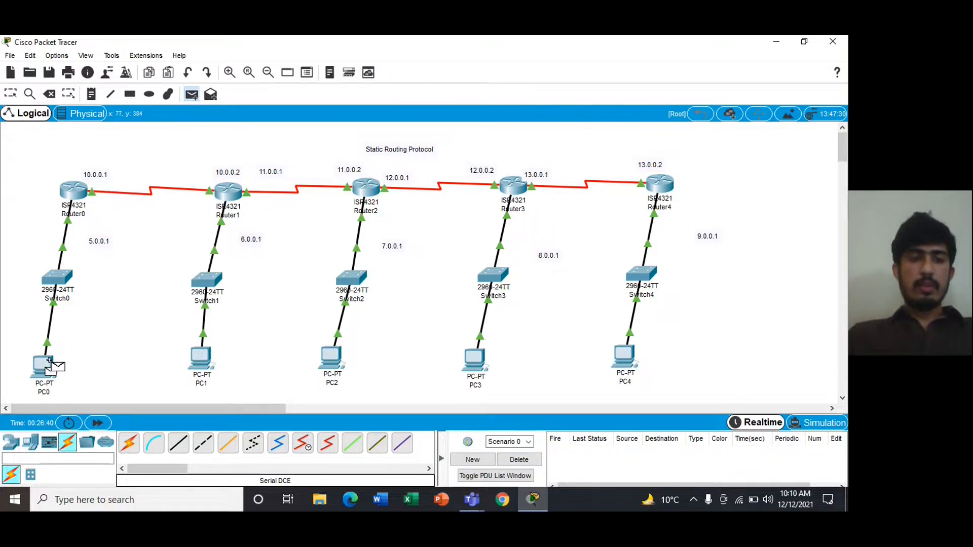
left_click(628, 362)
left_click(519, 459)
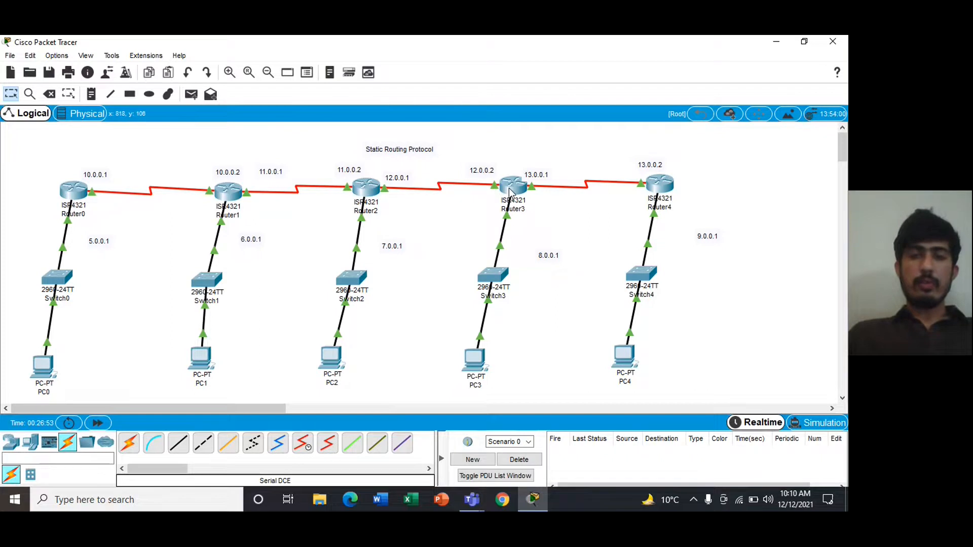
- Open Router0's command line and enter global configuration mode
left_click(80, 194)
type("ena")
key("Tab")
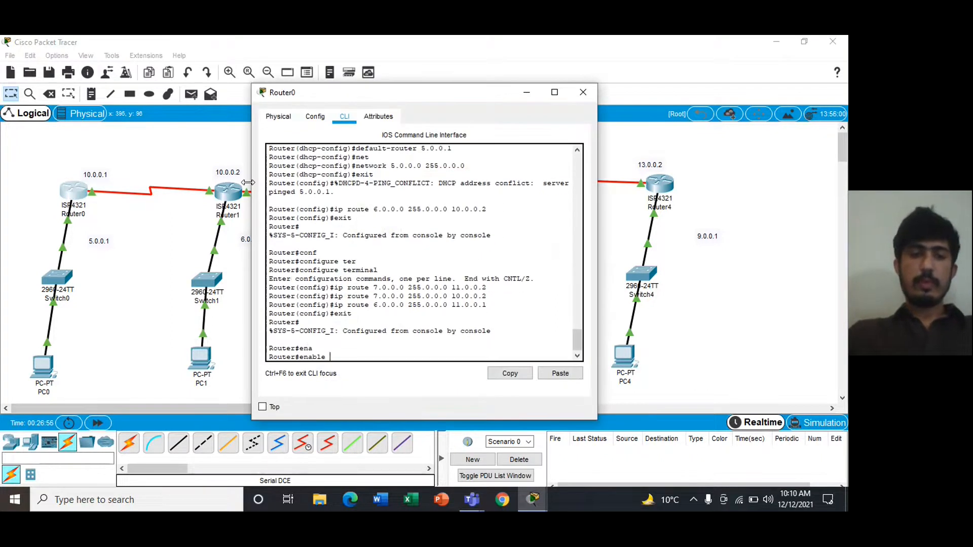
key("Return")
type("conf")
key("Tab")
type("ter")
key("Tab")
key("Return")
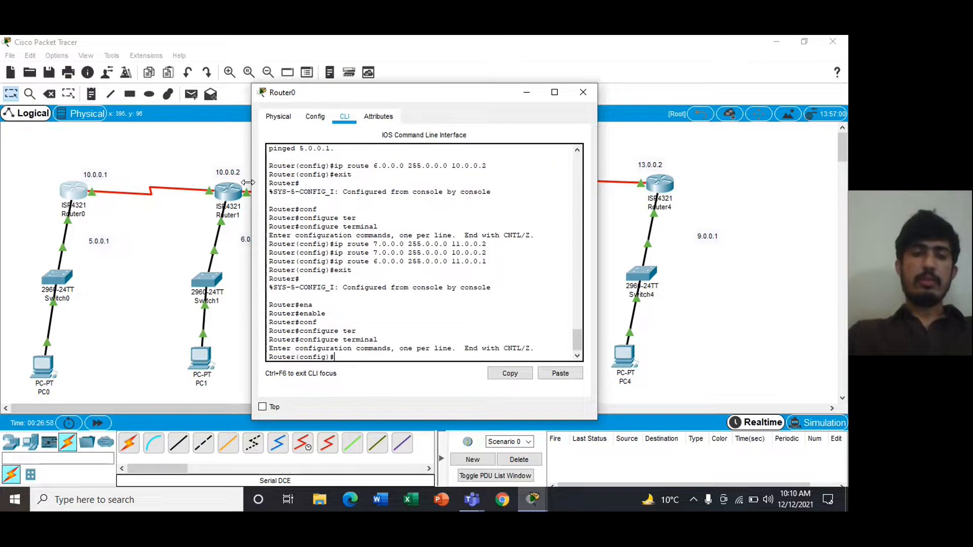
- Add a static route on Router0 to network 8.0.0.0 with mask 255.0.0.0 via next hop 12.0.0.2
type("ip route")
left_click_drag(333, 93, 362, 35)
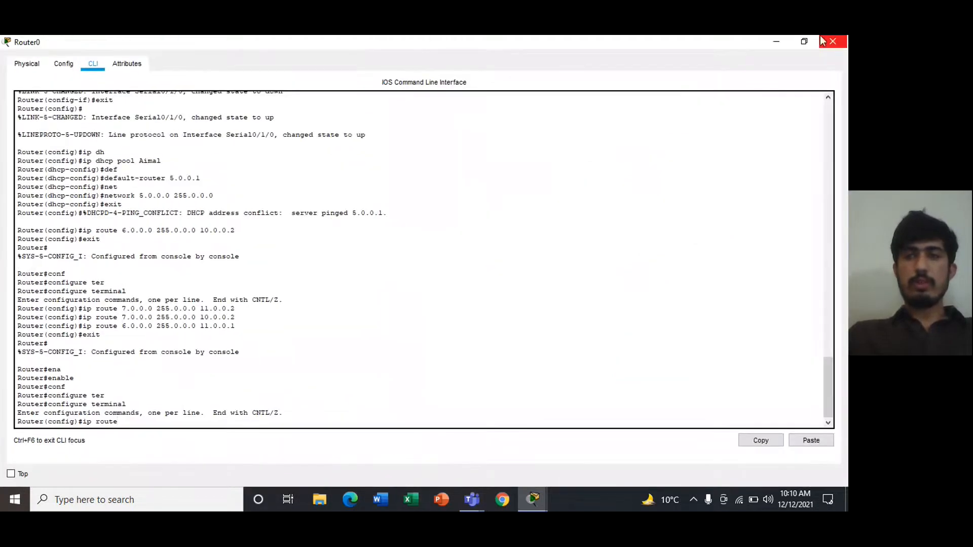
left_click(804, 41)
left_click_drag(284, 76, 128, 62)
left_click_drag(384, 283, 386, 317)
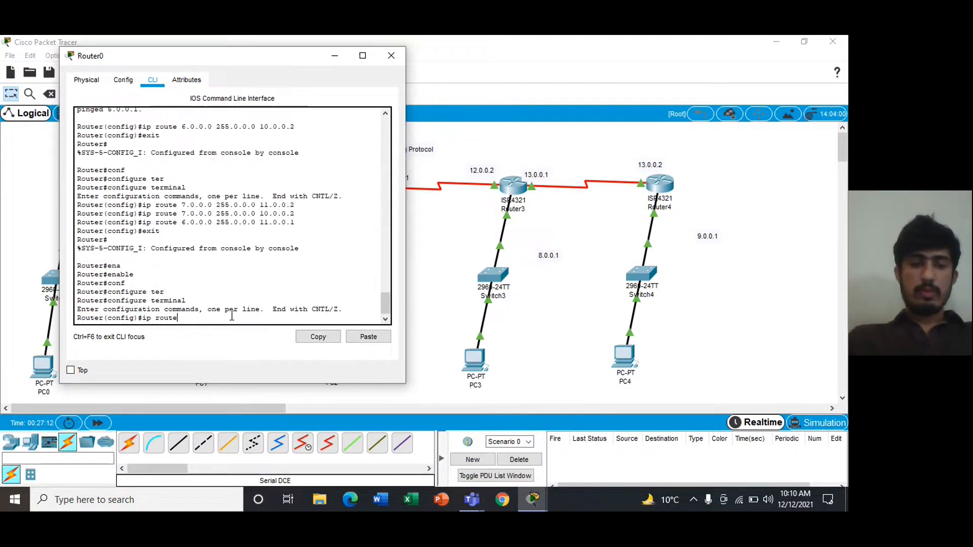
type(".0.0.0")
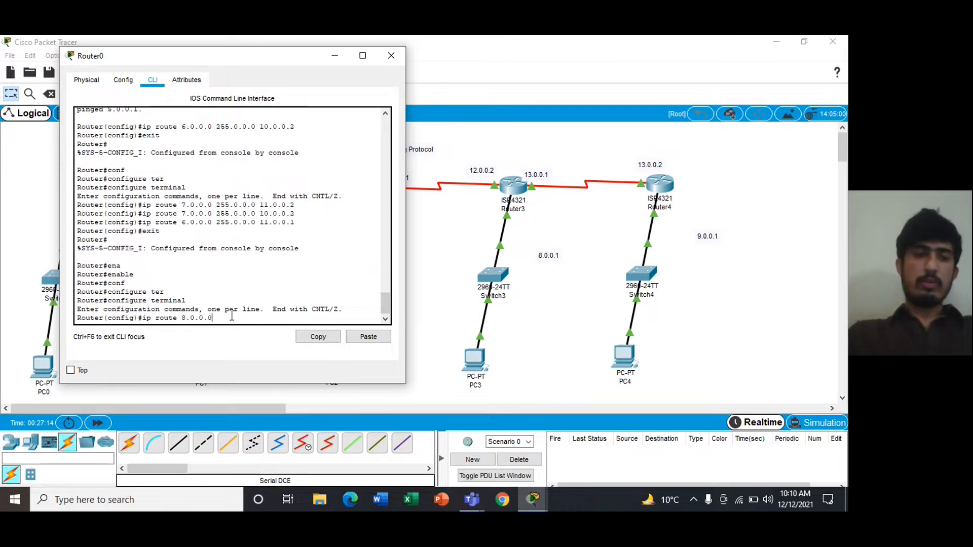
type(" 255.0.0.0")
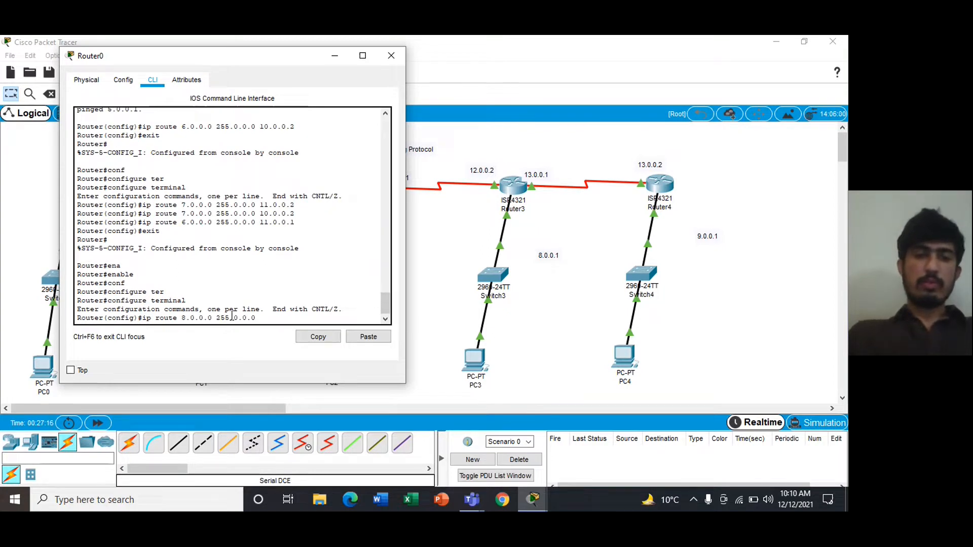
type(" 13")
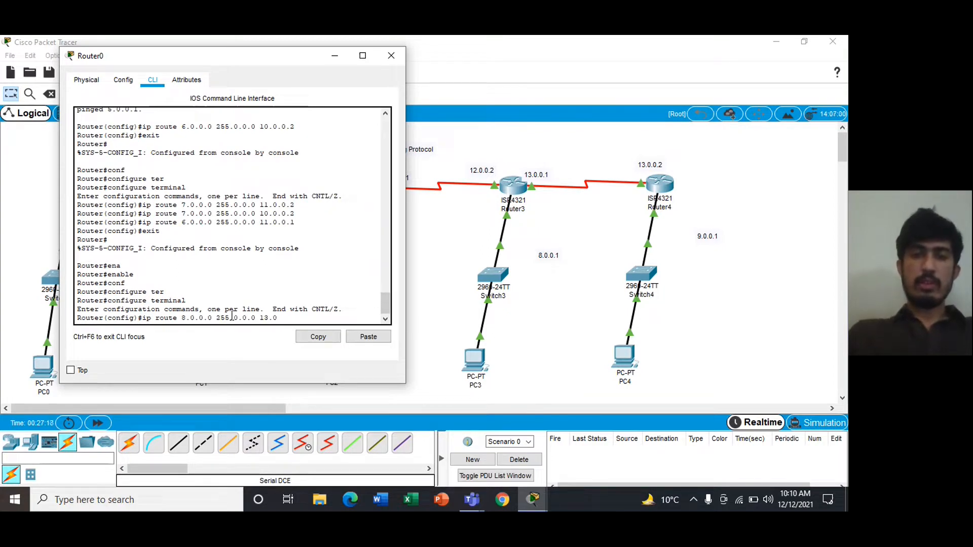
key("BackSpace")
type("2.0.")
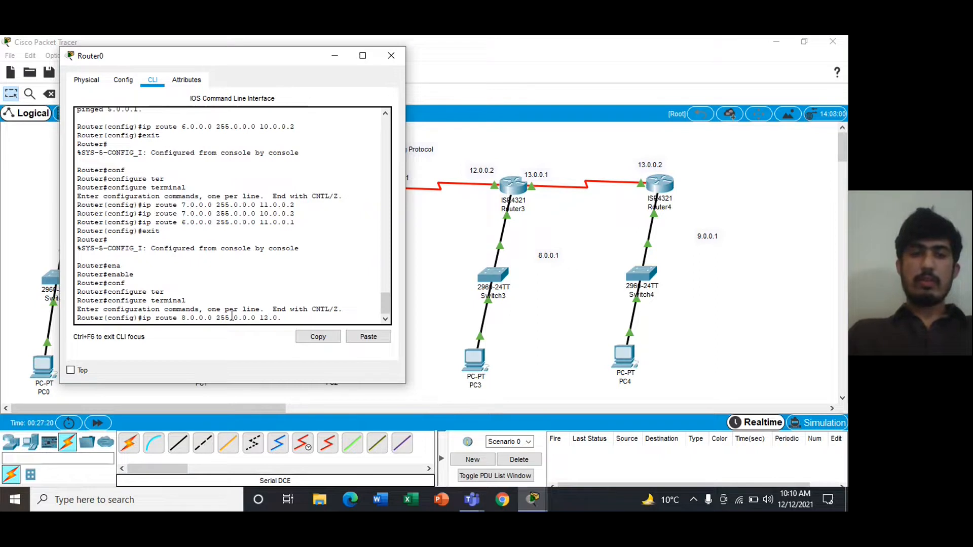
type("0.2")
key("Return")
- Add a second static route on Router0 to 8.0.0.0 with mask 255.0.0.0 via next hop 11.0.0.2
type("ip route")
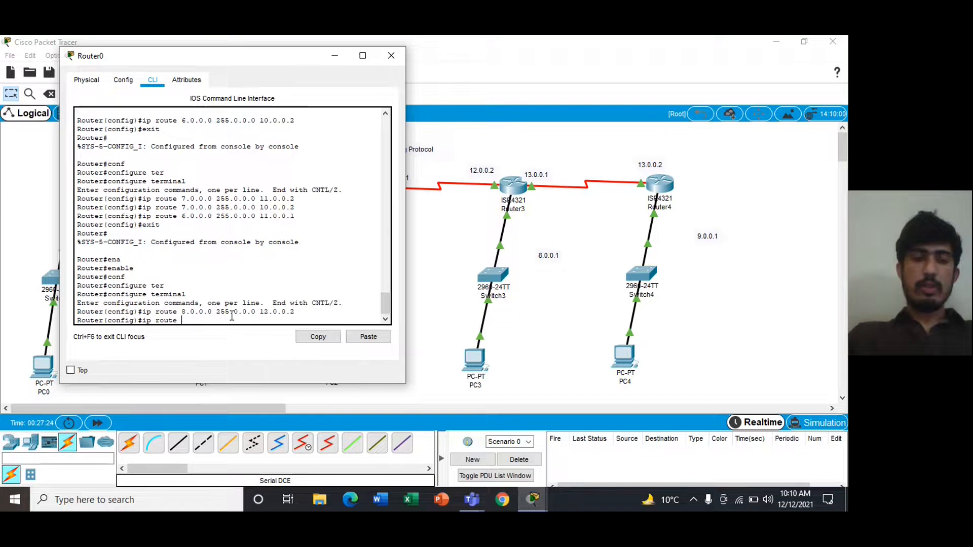
type(" 7")
key("BackSpace")
type("8.0.0")
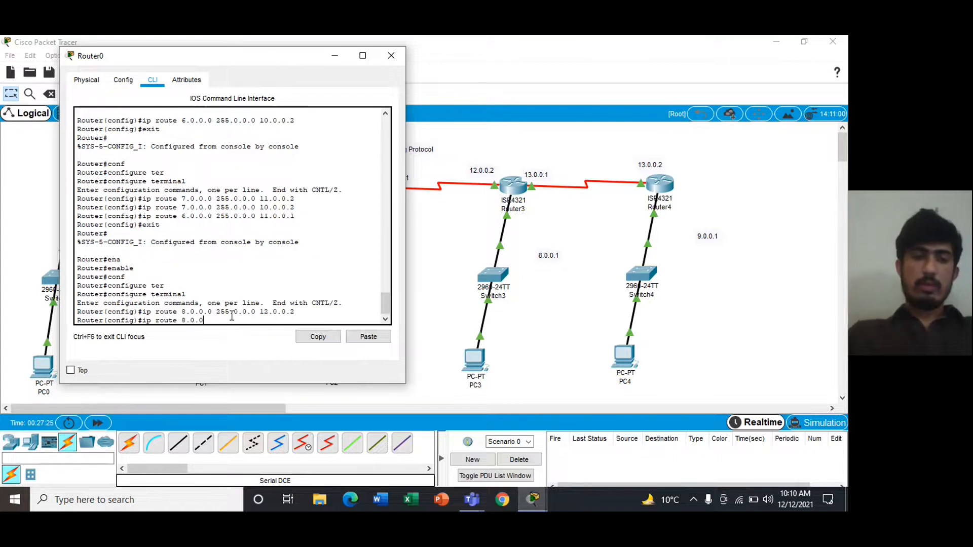
type(".0 255.0.0.0")
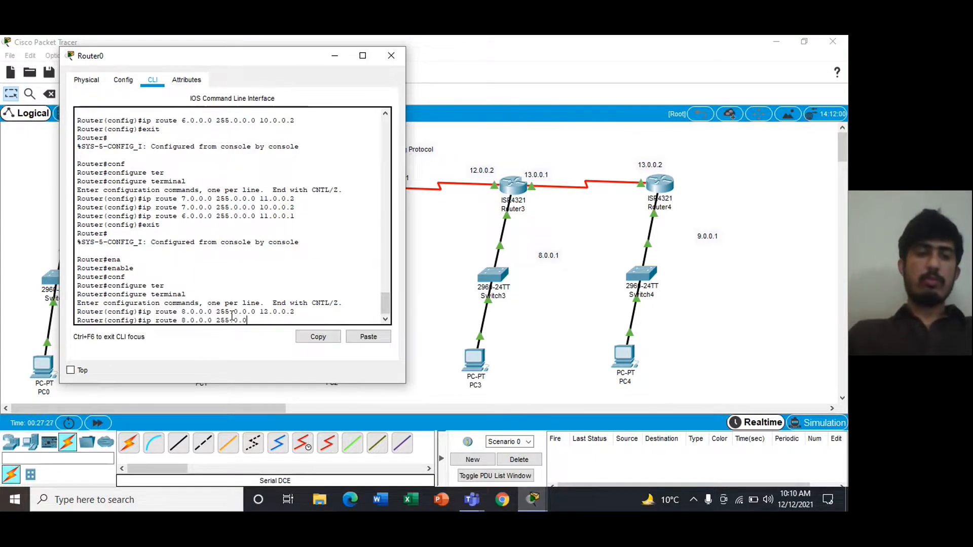
type(" 11.0.0.2")
key("Return")
- Add a third static route on Router0 to 8.0.0.0 with mask 255.0.0.0 via next hop 10.0.0.2
type("ip route 8.0.0.0 255.0.0")
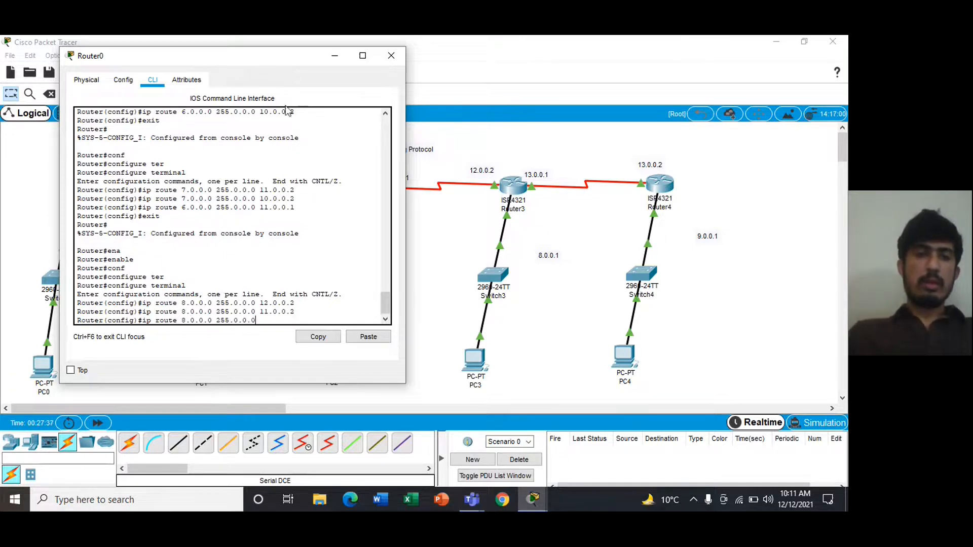
left_click_drag(257, 54, 303, 62)
type("10.0.")
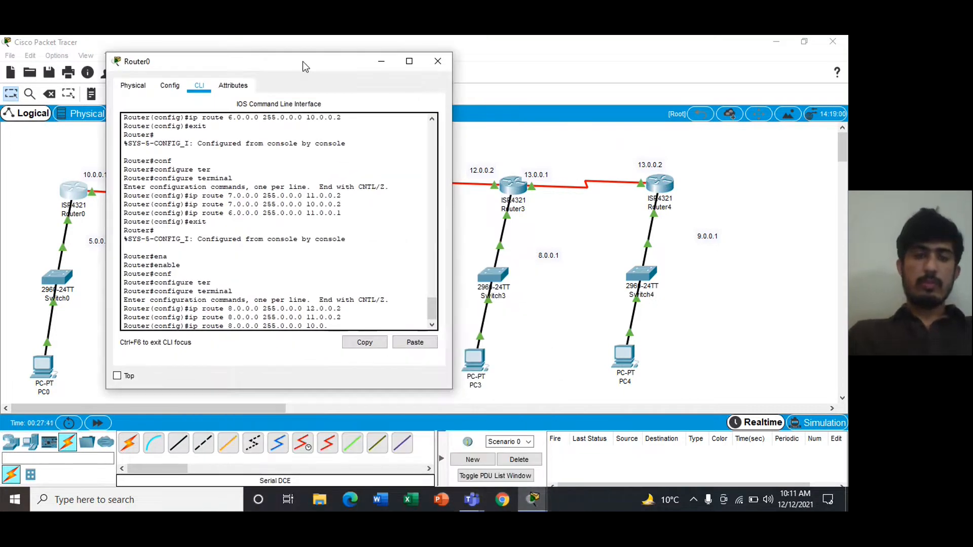
type("0.2")
key("Return")
- Add a static route on Router0 to network 6.0.0.0 with mask 255.0.0.0 via next hop 11.0.0.1
type("ip route")
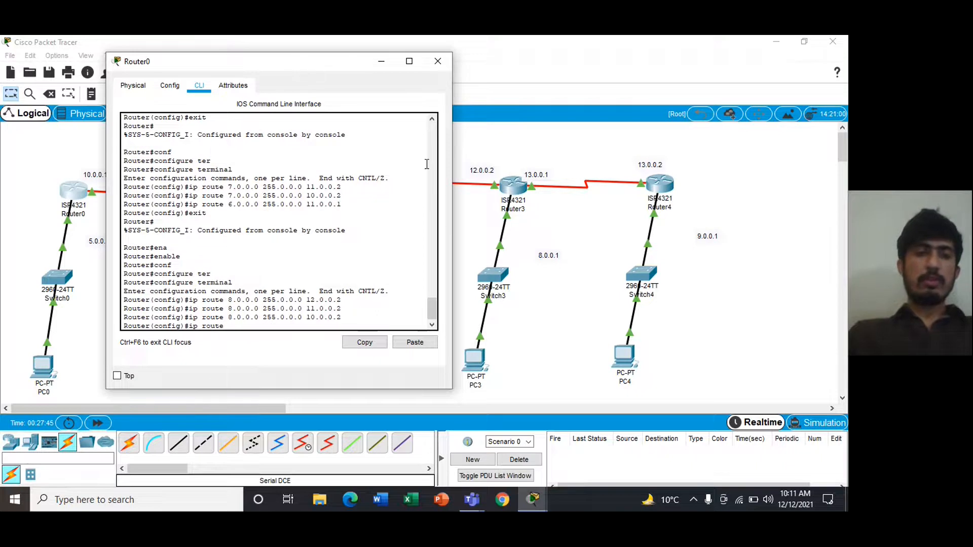
left_click_drag(358, 69, 413, 429)
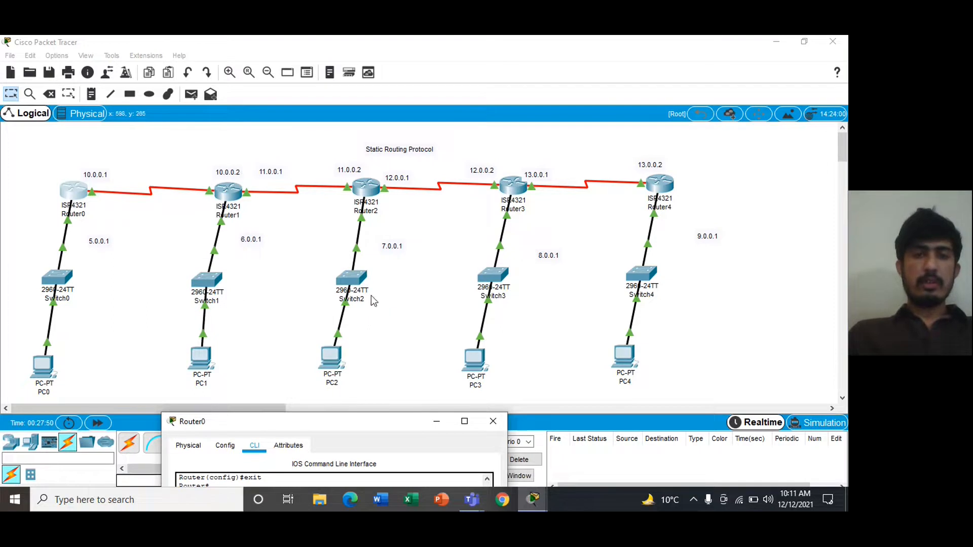
left_click_drag(357, 413, 811, 37)
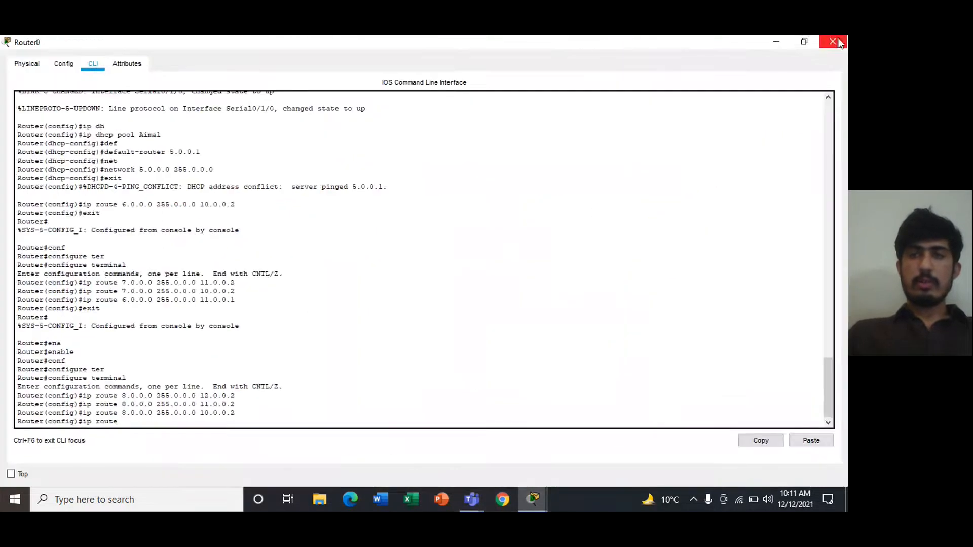
left_click(811, 41)
left_click_drag(354, 274, 808, 43)
left_click(808, 43)
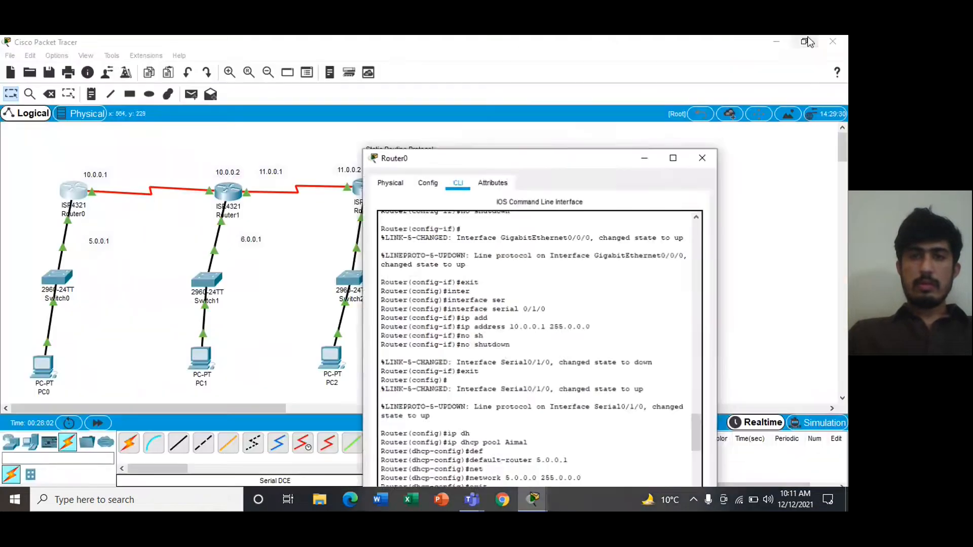
left_click_drag(565, 163, 585, 132)
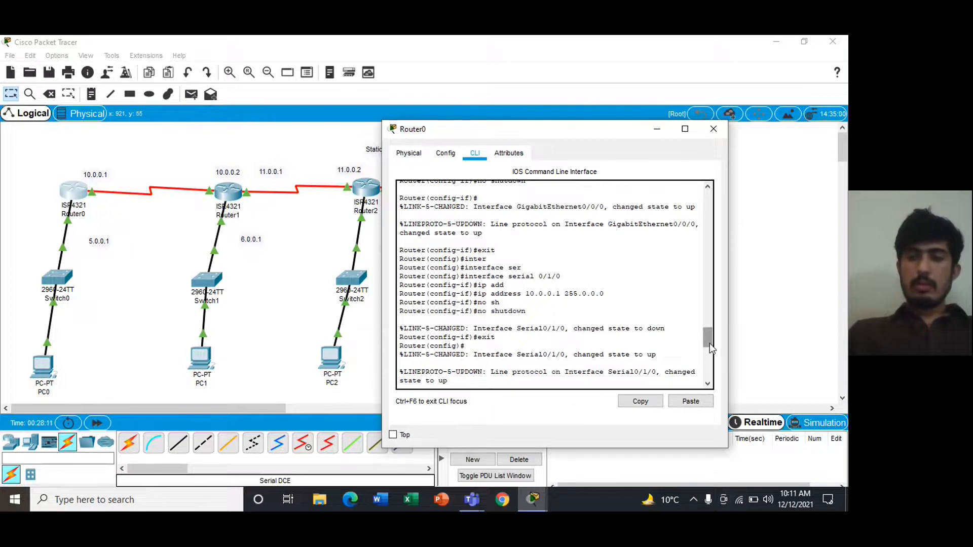
left_click_drag(709, 342, 709, 372)
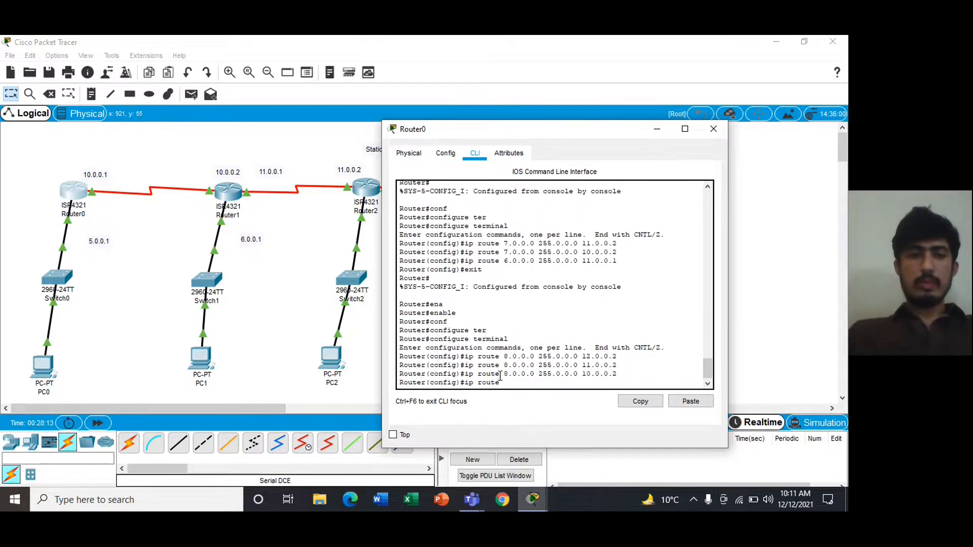
type(".0.0.0 255.0.0.0")
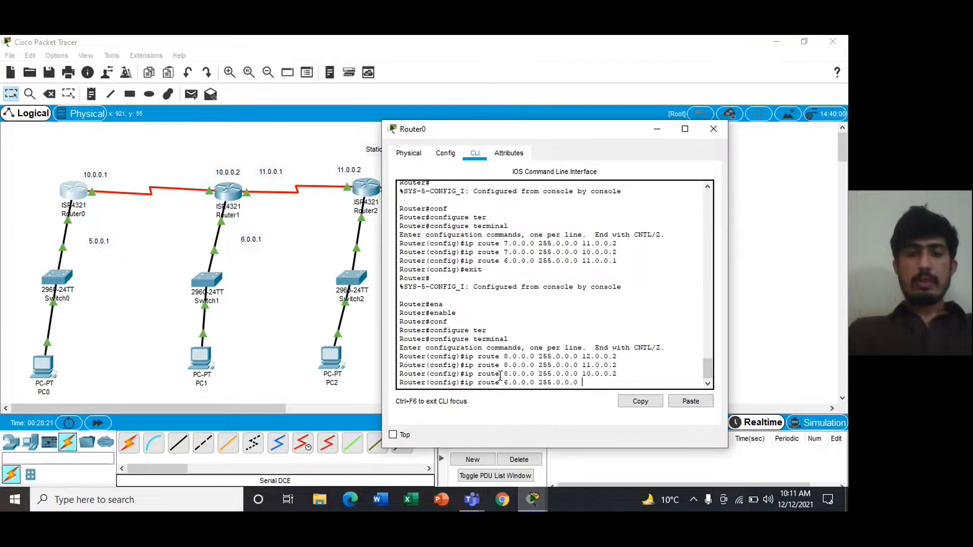
type(" 11.0")
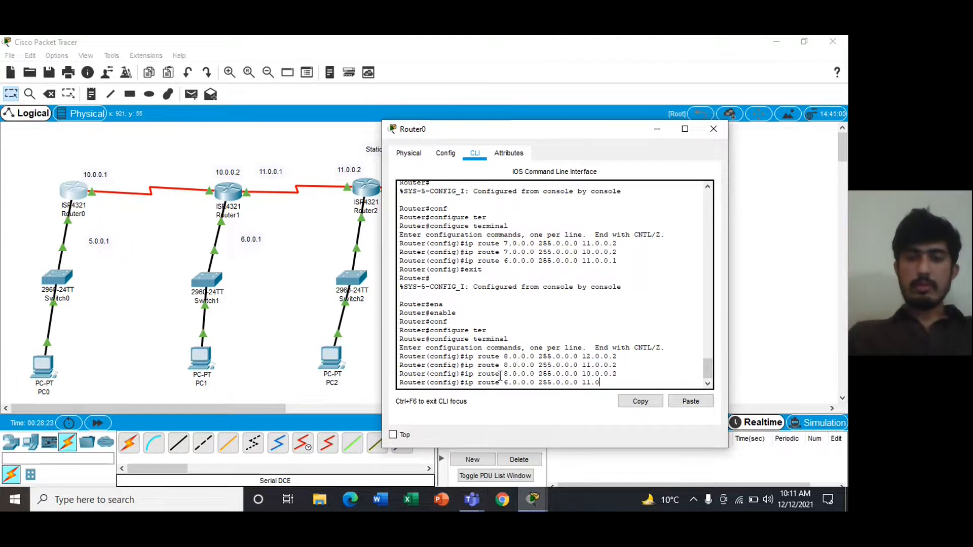
type(".0.1")
key("Return")
- Add a static route on Router0 to network 7.0.0.0 with mask 255.0.0.0 via next hop 12.0.0.1, exit configuration mode and close the router
type("ip ")
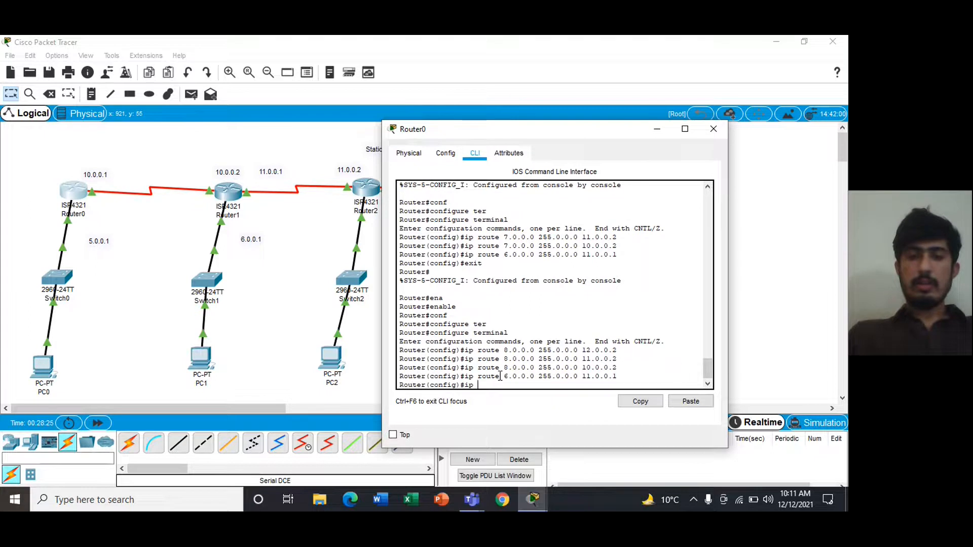
type("route ")
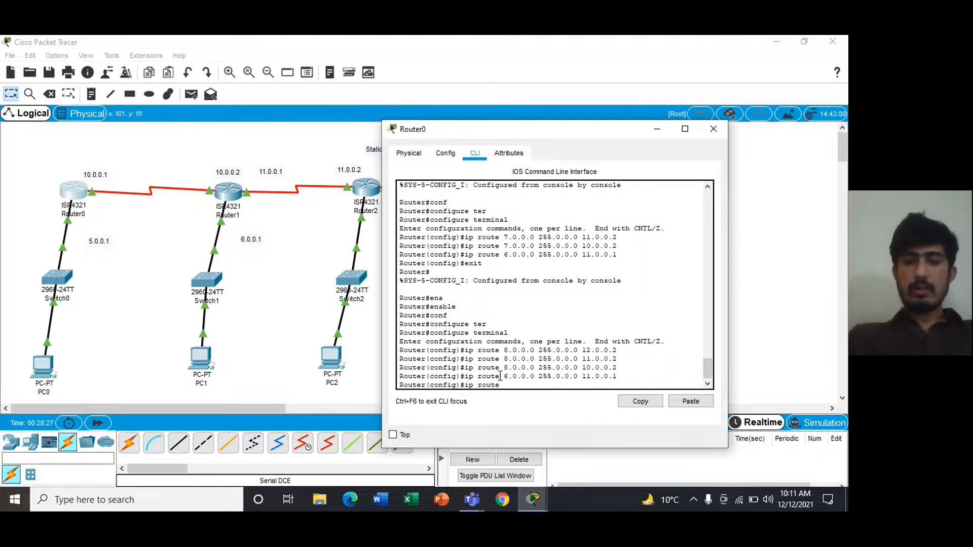
type("7.0.0.0 255.0.0.0")
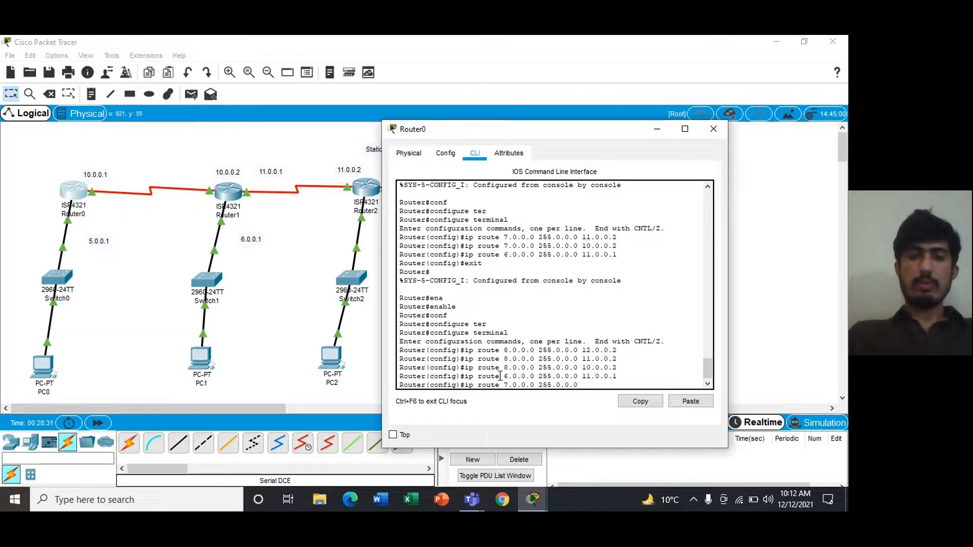
left_click_drag(511, 136, 480, 111)
type("12.0.0.1")
key("Return")
type("exi")
type("t")
key("Return")
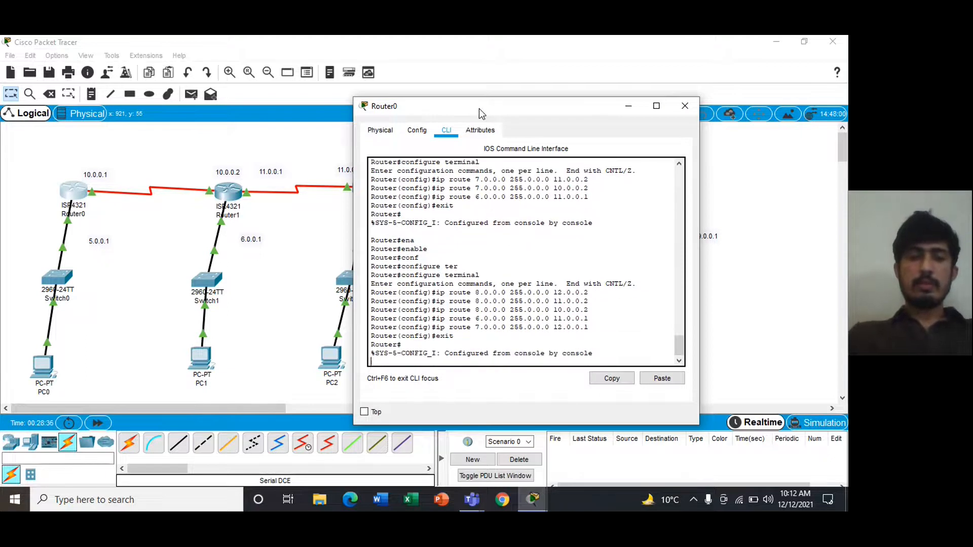
left_click(685, 106)
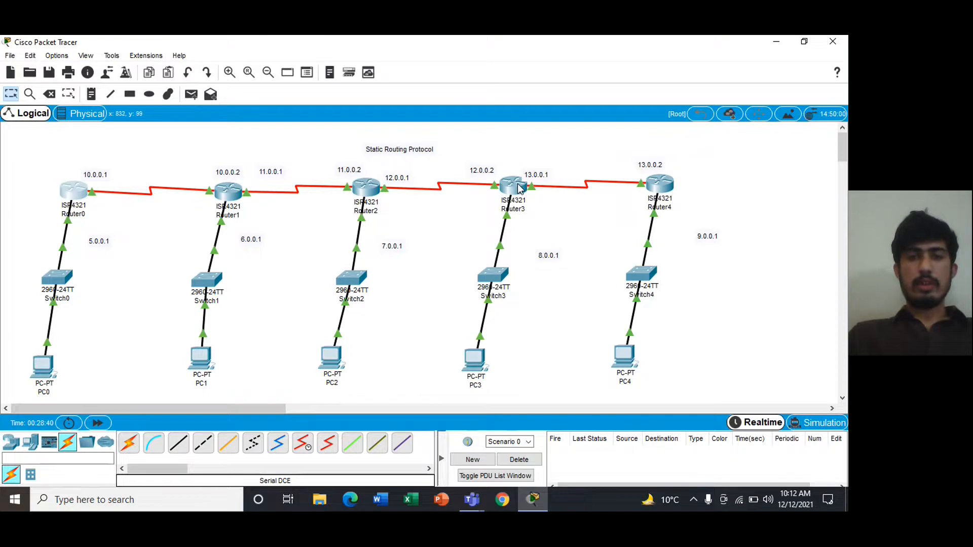
- In Router3's global configuration mode, add a static route to network 5.0.0.0 with mask 255.0.0.0 via next hop 10.0.0.1
left_click(517, 187)
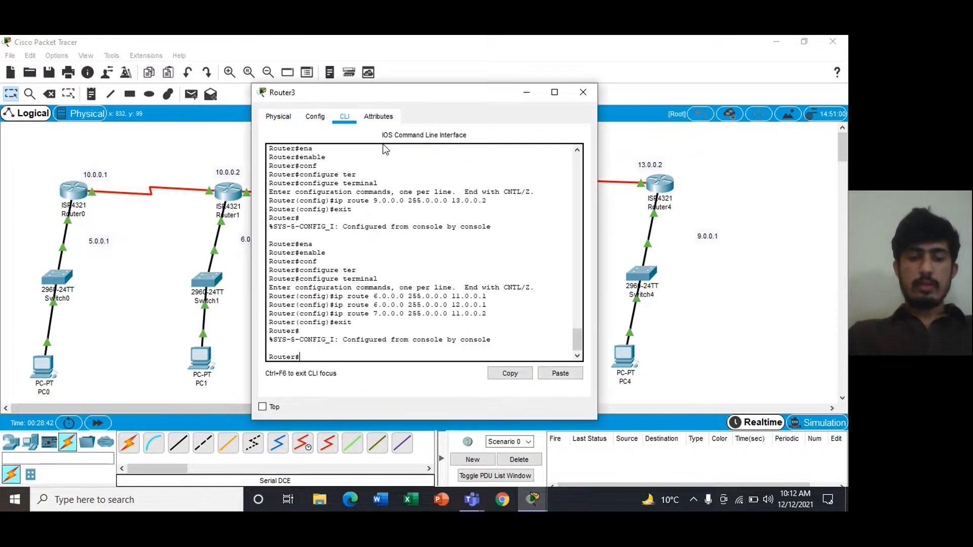
type("conf")
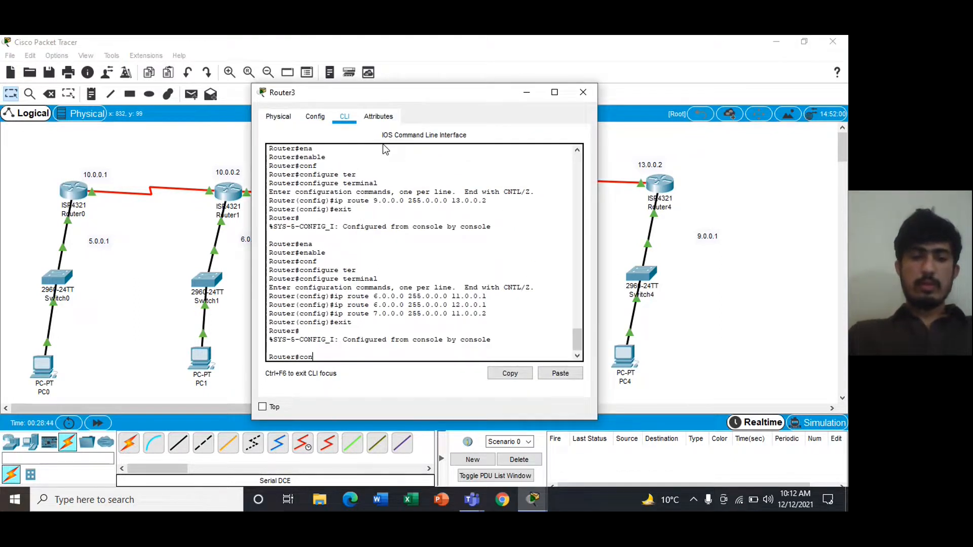
key("Tab")
type("ter")
key("Tab")
key("Return")
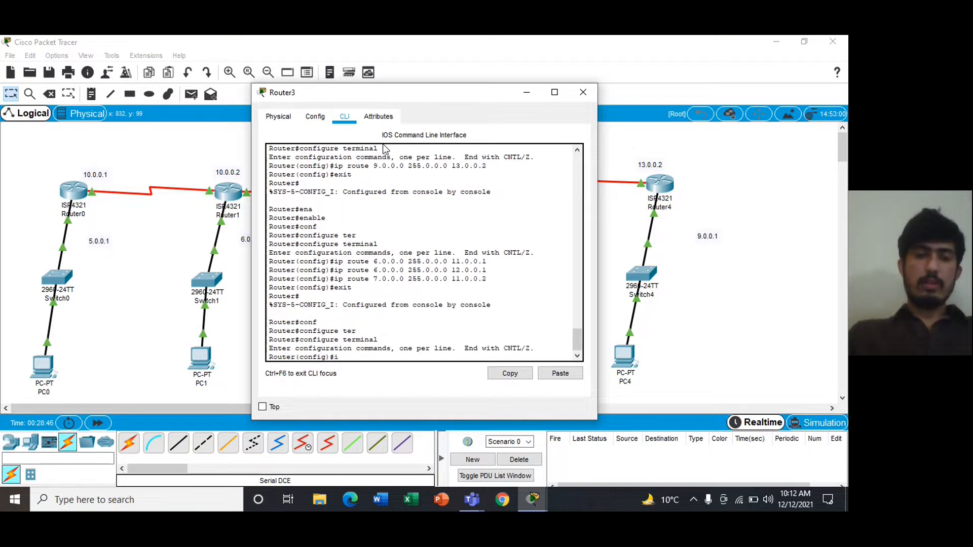
type("ip route 5.0.0.0 255.0.0.0")
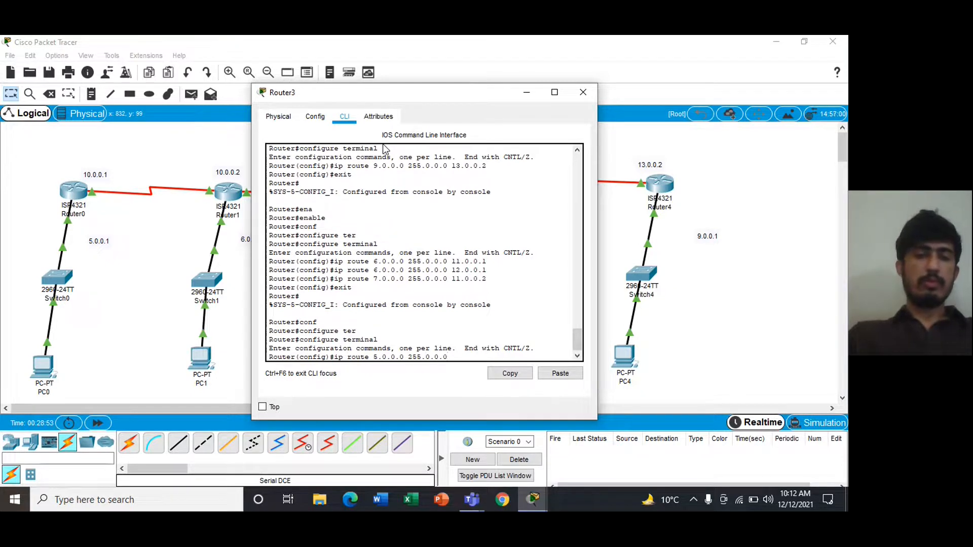
type(" 10.0.0.1")
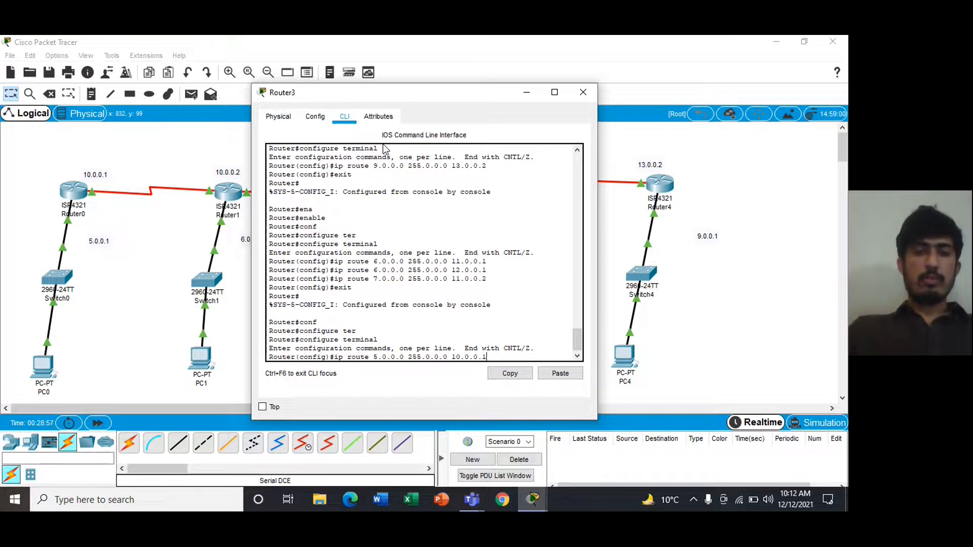
key("Return")
- Add a second static route on Router3 to 5.0.0.0 with mask 255.0.0.0 via next hop 11.0.0.1
type("ipc")
type(" ro")
type("ute 56")
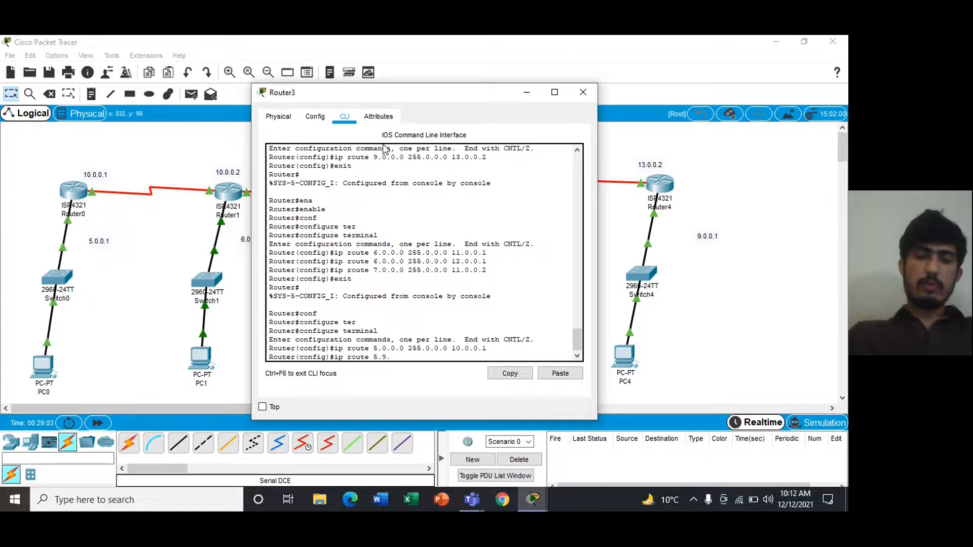
type("0")
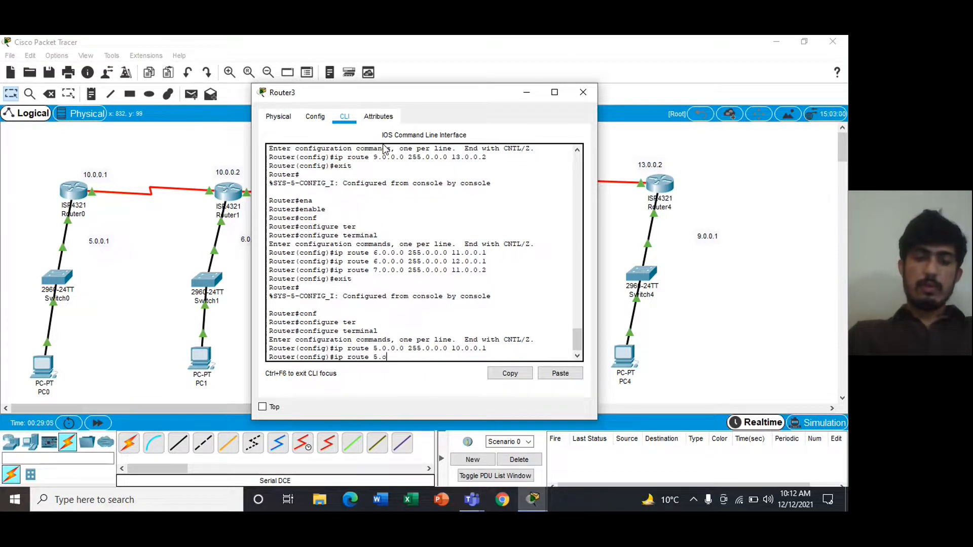
type(".0.0 255")
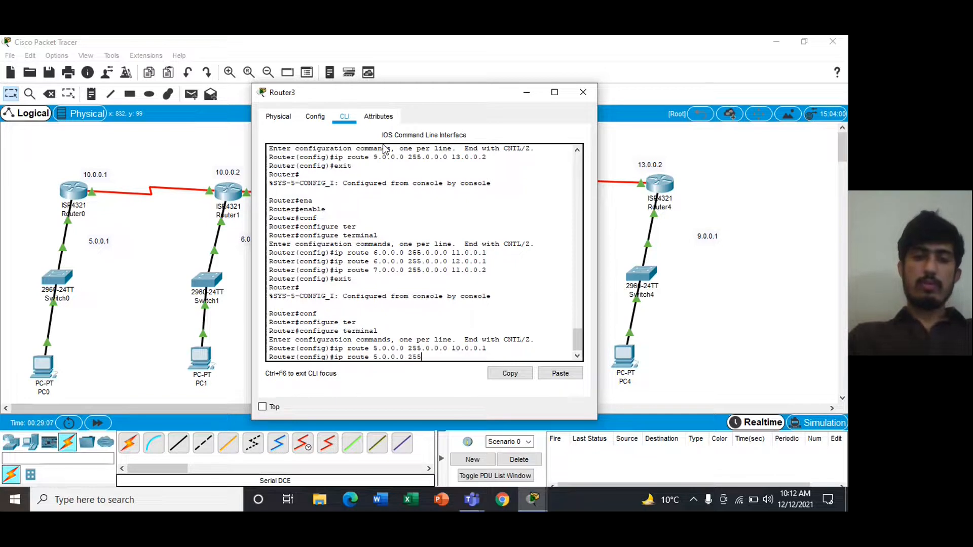
type(".0.0.0")
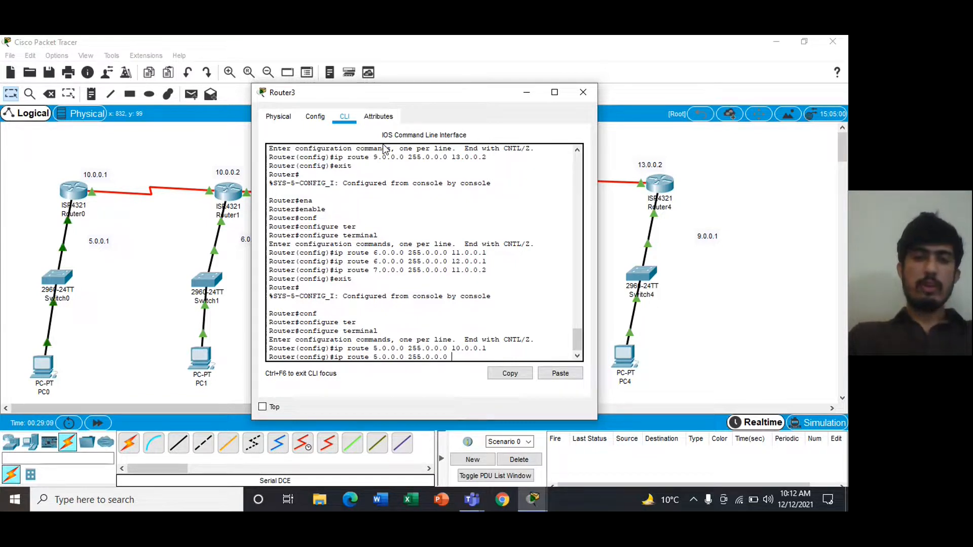
left_click_drag(376, 96, 541, 83)
type("11.0.0.1")
key("Return")
- Add a third static route on Router3 to 5.0.0.0 with mask 255.0.0.0 via next hop 12.0.0.1
type("ip ro")
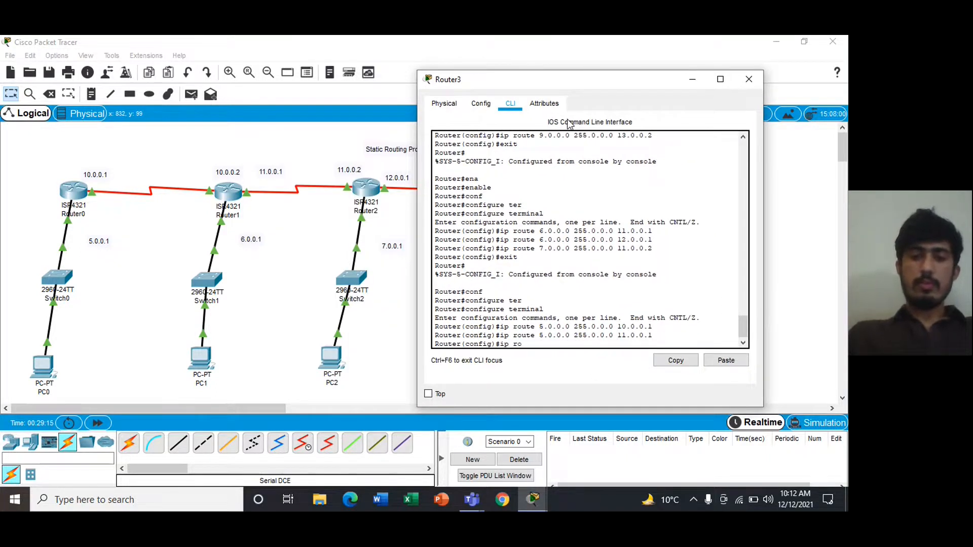
type("ute 5")
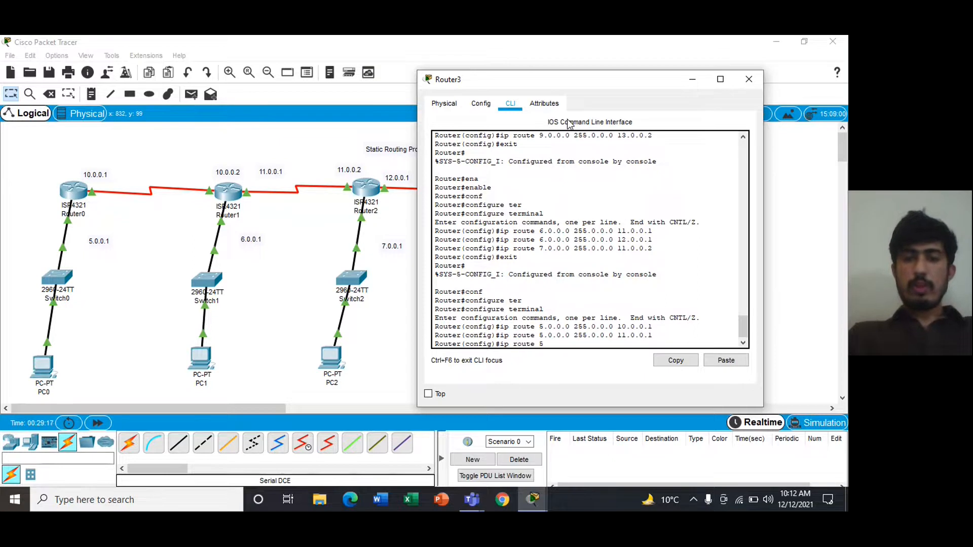
type(".0.0.0 255.")
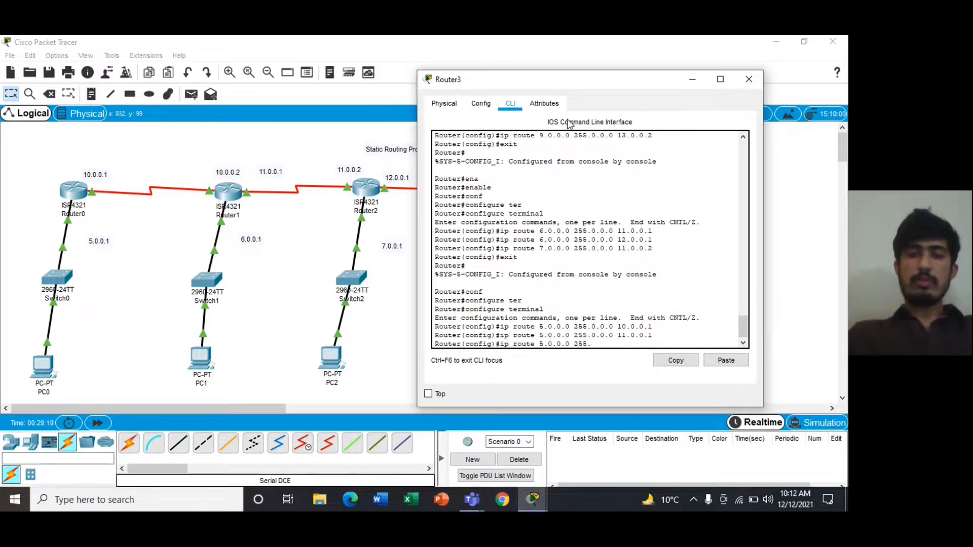
type("0.0.0 ")
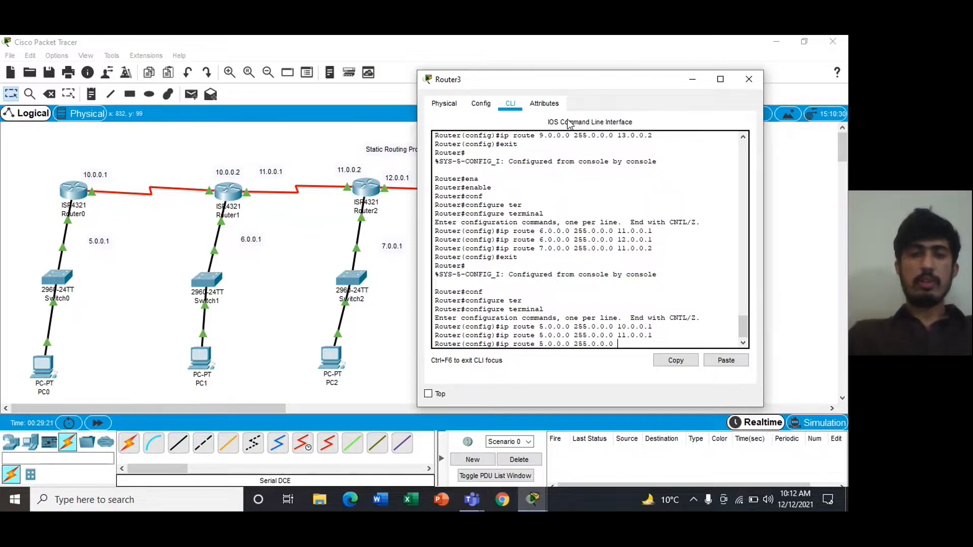
type("12.0.0.1")
key("Return")
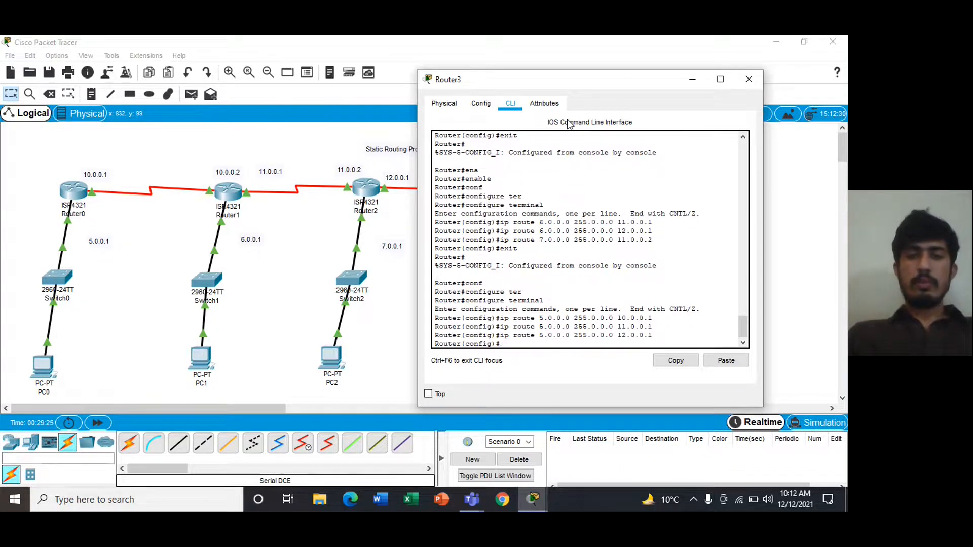
- Add a static route on Router3 to network 7.0.0.0 with mask 255.0.0.0 via next hop 11.0.0.2
left_click_drag(580, 78, 603, 62)
type("ip route")
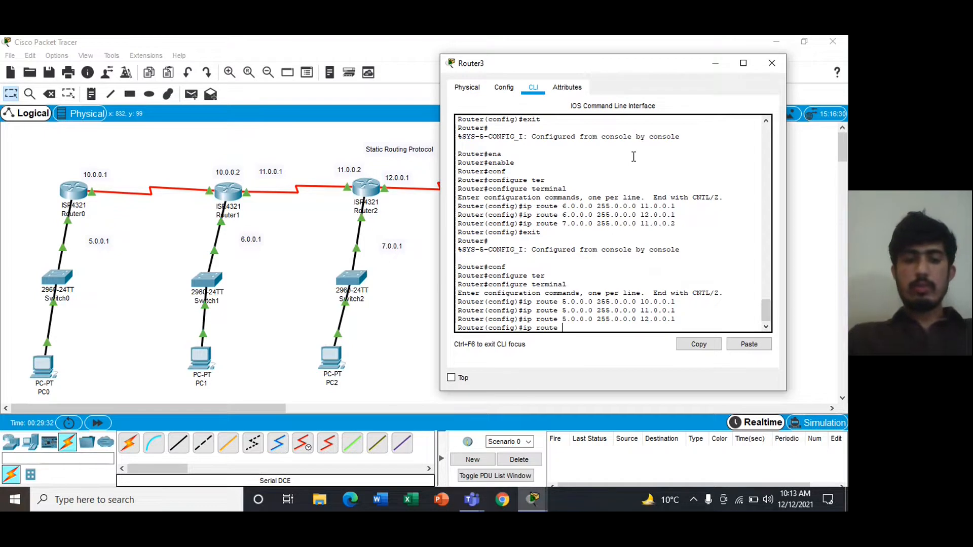
type(" 7.0.0.0")
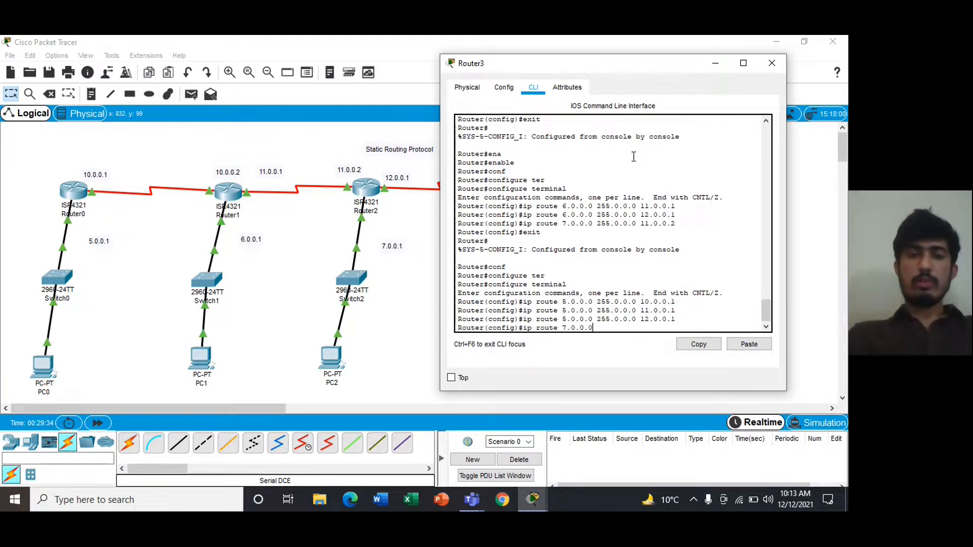
type(" 255.0.0.0 11.0.0.2")
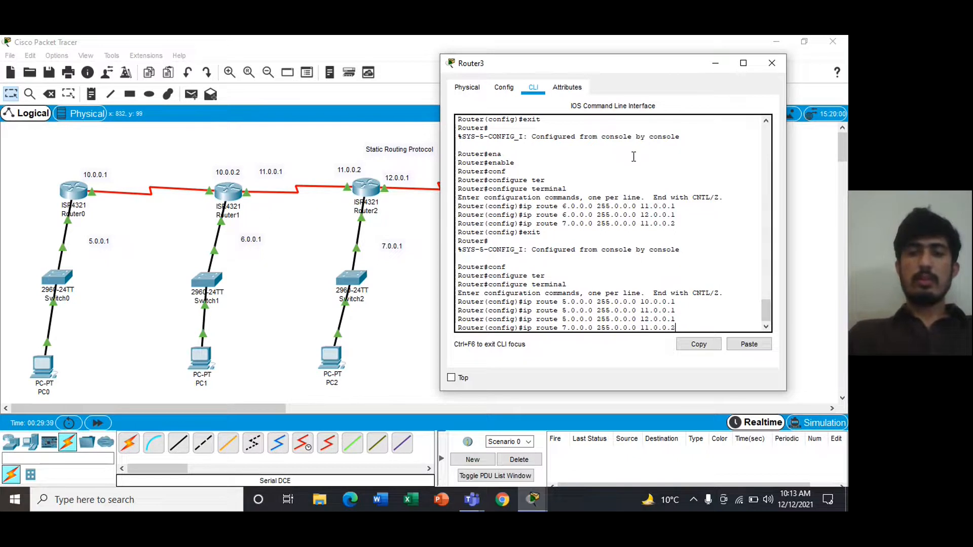
key("Return")
- Add a static route on Router3 to network 6.0.0.0 with mask 255.0.0.0 via next hop 10.0.0.2, exit configuration mode and close the router
type("ip route")
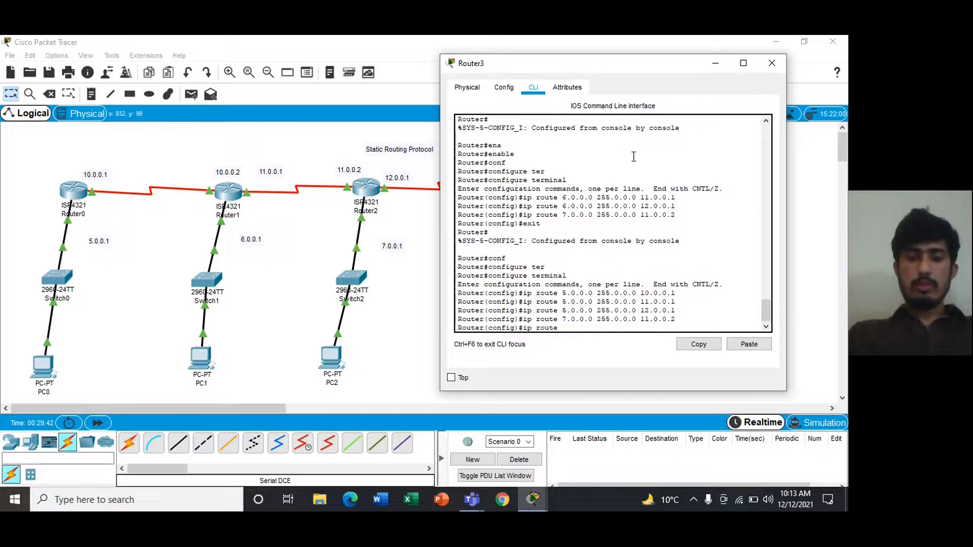
type(" 6.0.0.0 255.0.0.0")
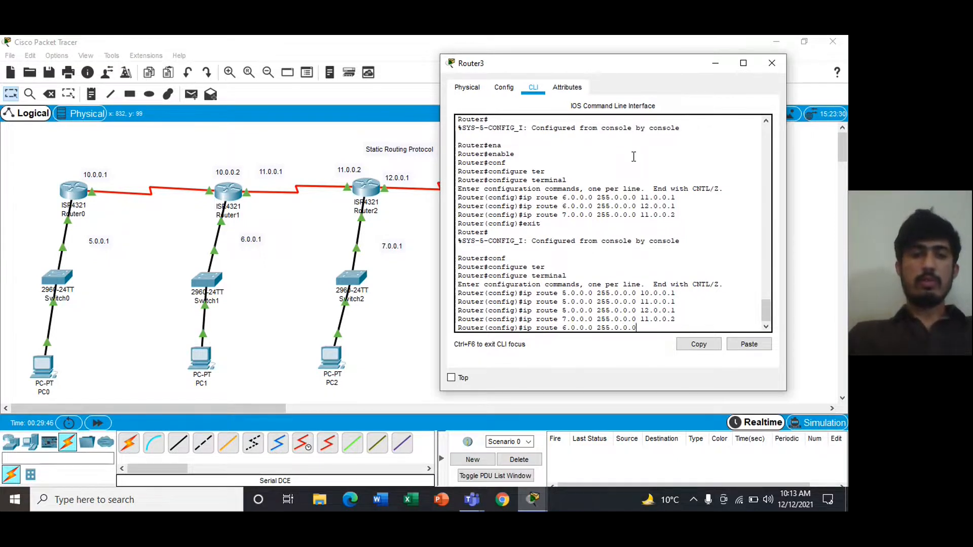
type(" 10.0.0.")
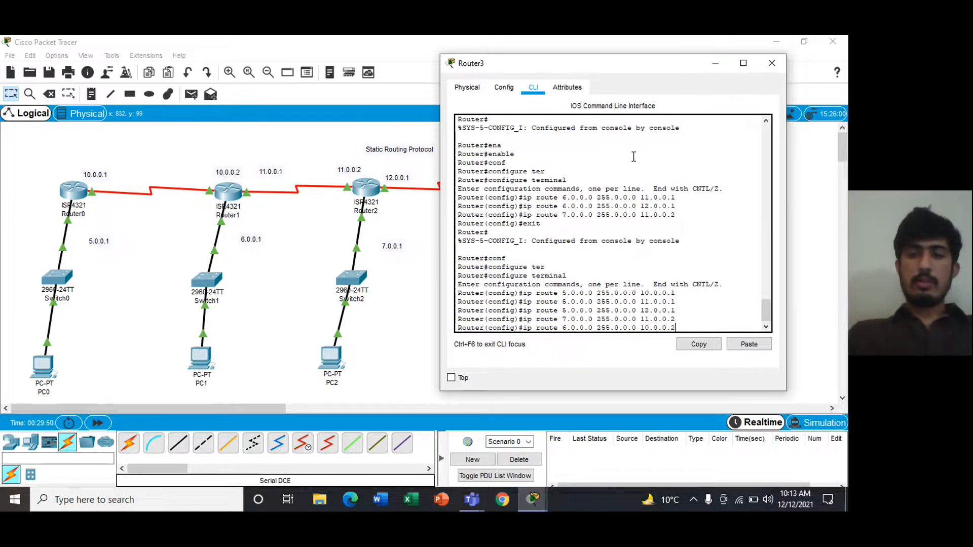
type("2")
key("Return")
type("exit")
key("Return")
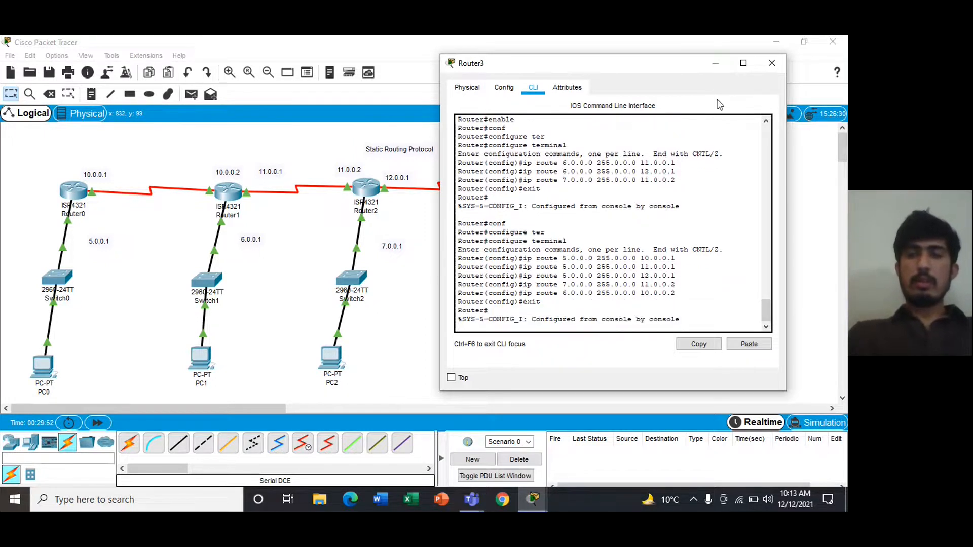
left_click(772, 63)
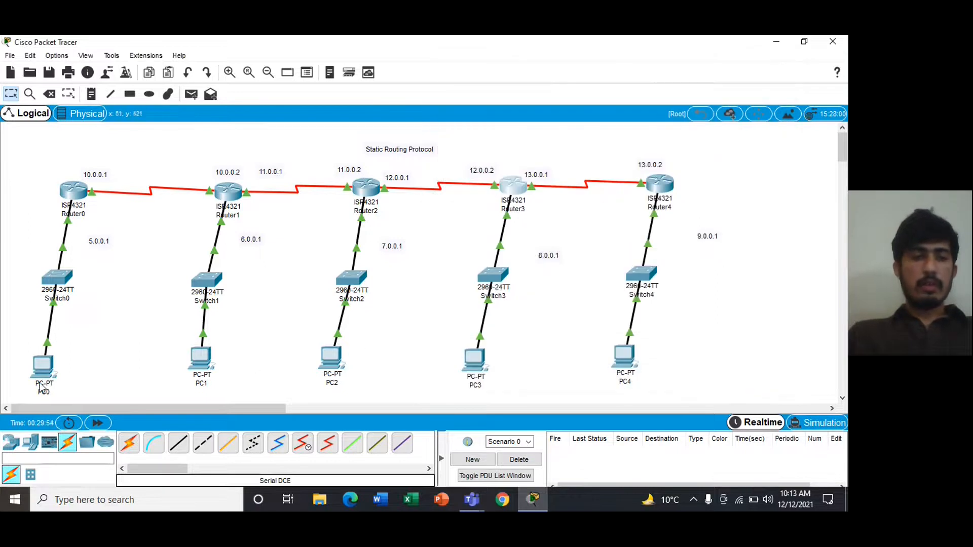
- Test connectivity between PC0 and PC3 with a simple PDU in each direction, and delete the test scenario
left_click(191, 94)
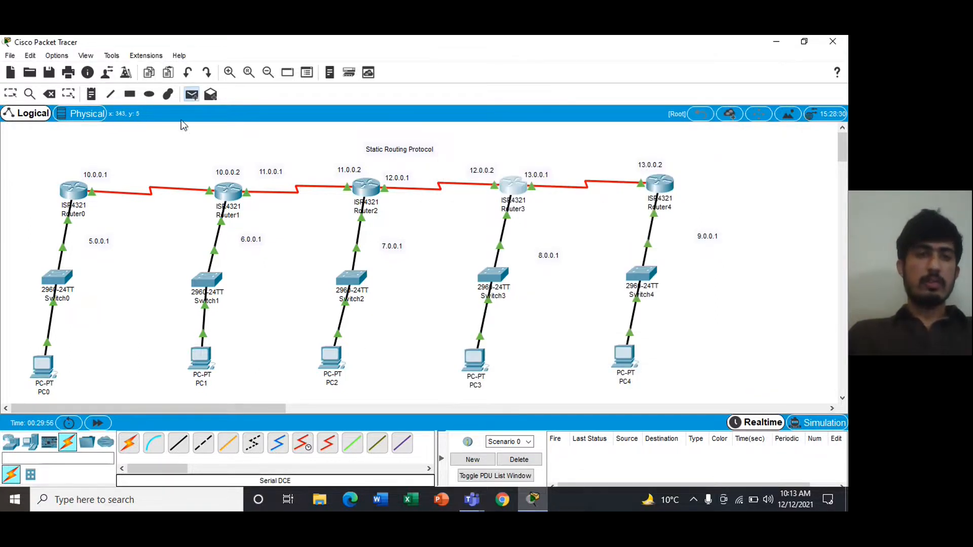
left_click(43, 369)
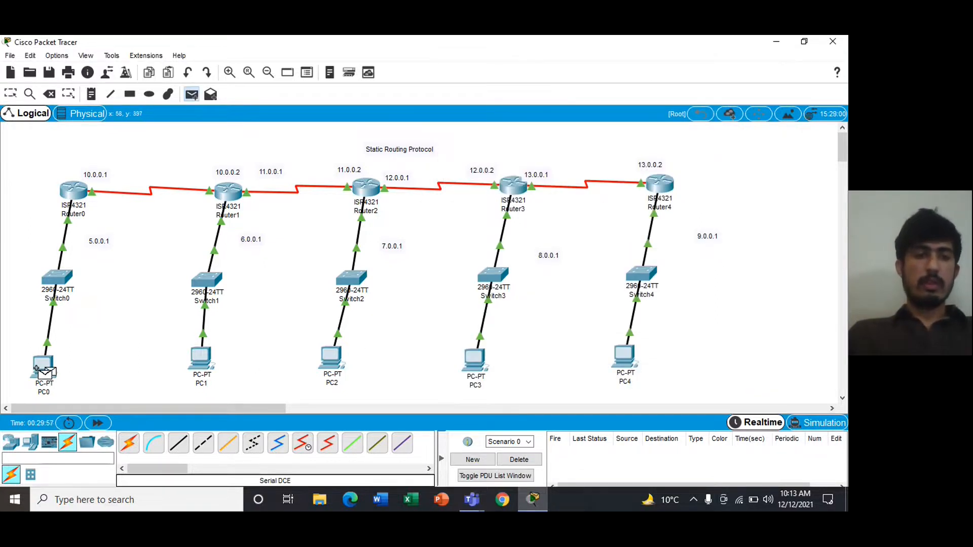
left_click(470, 363)
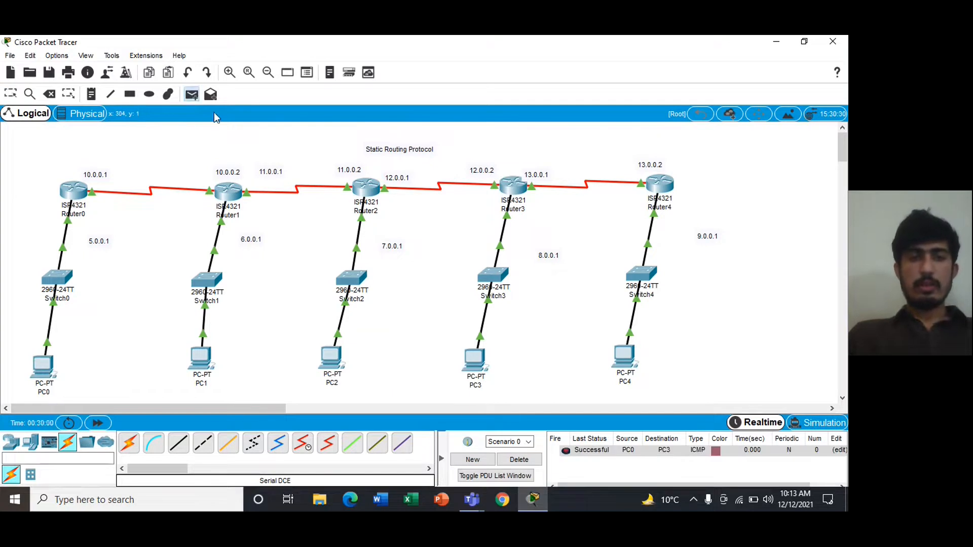
left_click(475, 360)
left_click(45, 372)
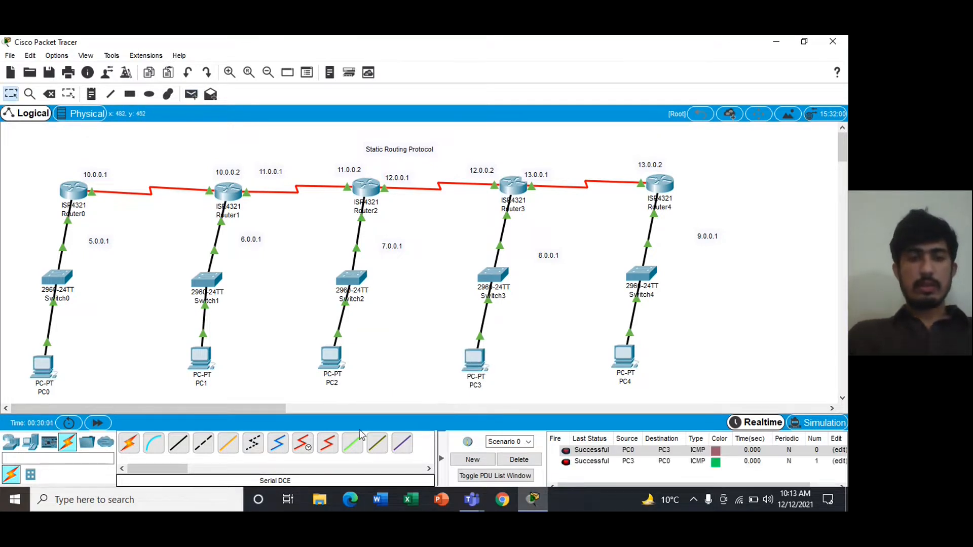
left_click(519, 459)
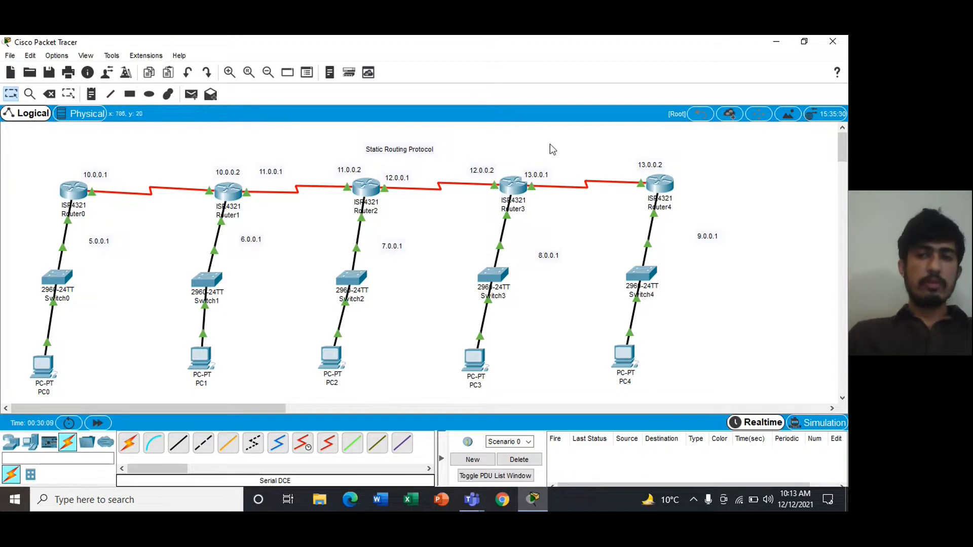
- Enter global configuration mode on Router1 and add a static route to 9.0.0.0 with mask 255.0.0.0 via next hop 13.0.0.2
left_click(234, 202)
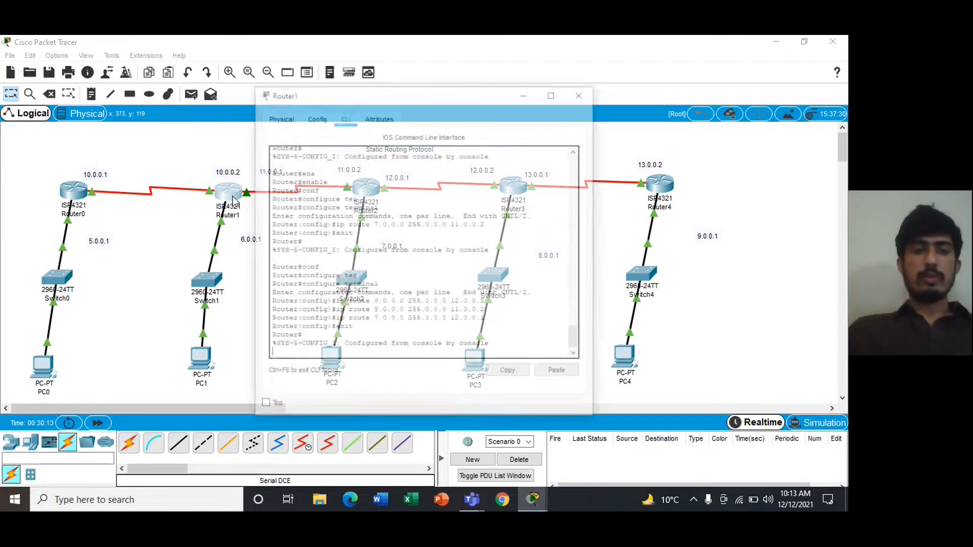
type("en")
key("Tab")
key("Return")
type("conf")
key("Tab")
type("ter")
key("Tab")
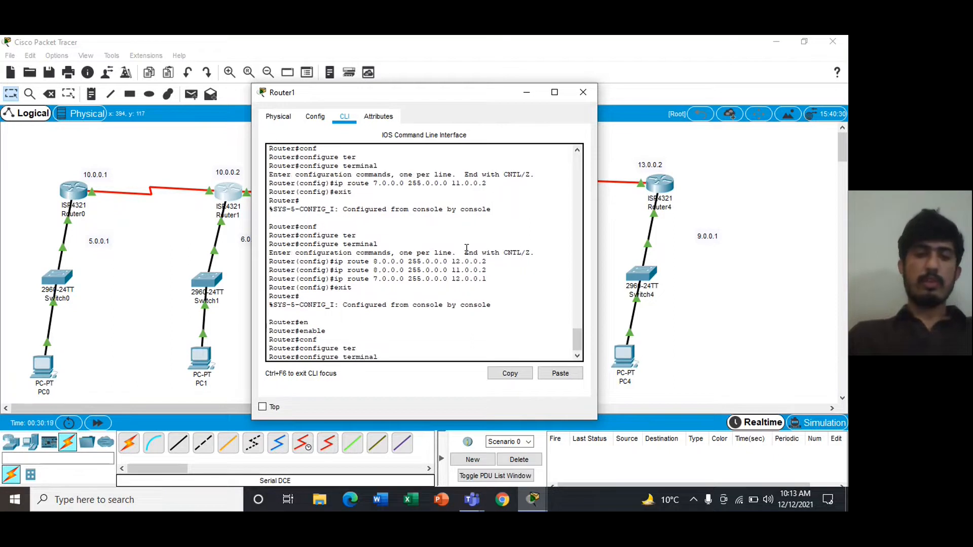
key("Return")
type("ig)#ip ro")
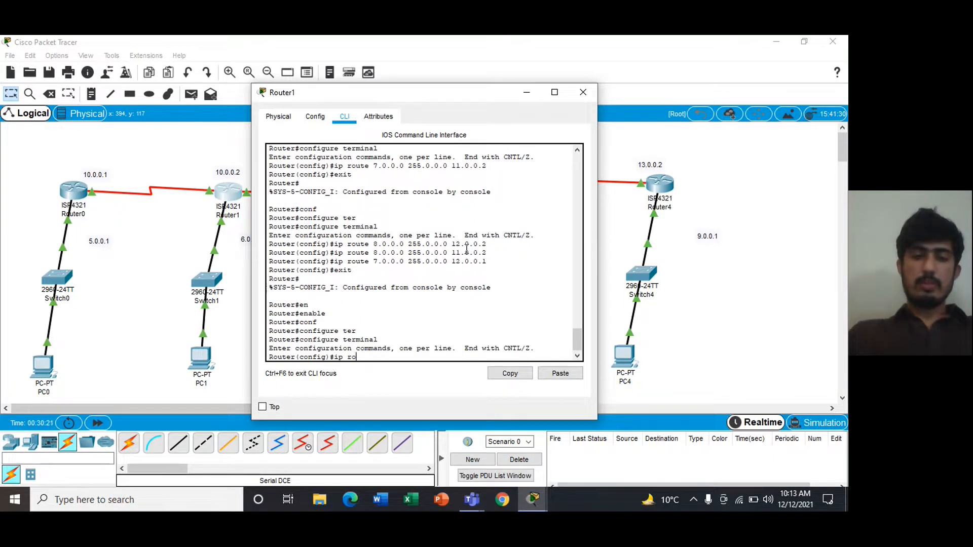
type("ute 9.0.0.0 255.0.0.0 13.0.0.2")
key("Return")
- Add a second static route on Router1 to 9.0.0.0 with mask 255.0.0.0 via next hop 12.0.0.2
type("ip route 9..0.0")
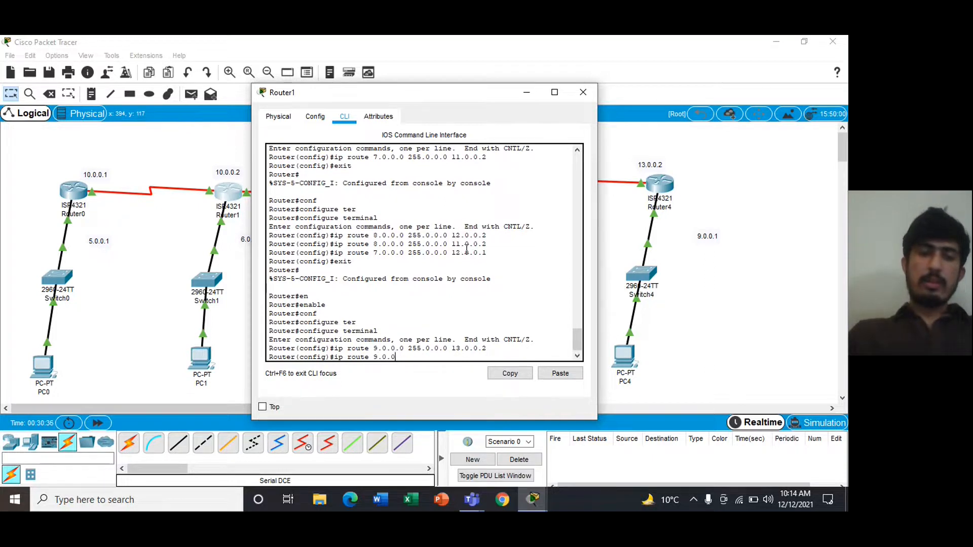
type(".0 255.0.0")
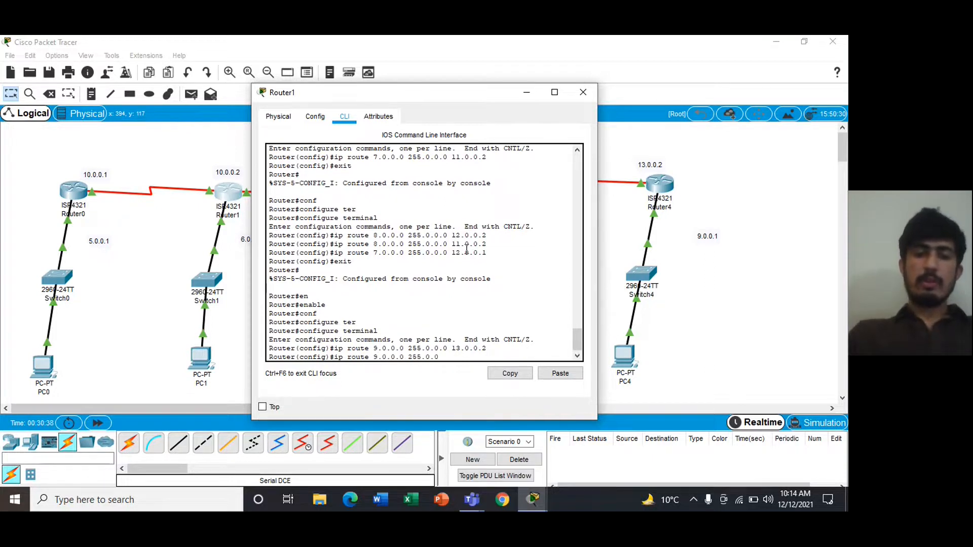
type(".0 12.0.0.2")
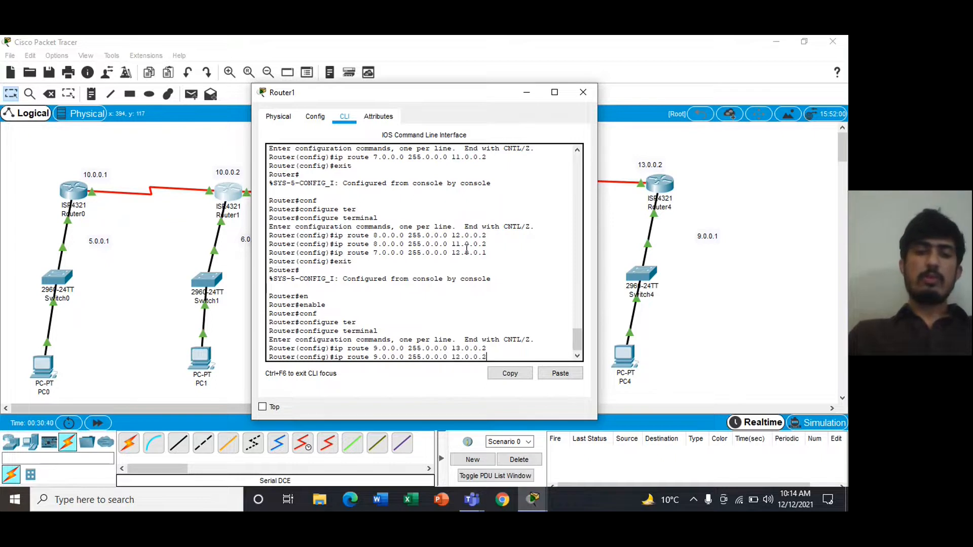
key("Return")
- Add a third static route on Router1 to 9.0.0.0 with mask 255.0.0.0 via next hop 11.0.0.2
type("ip ro")
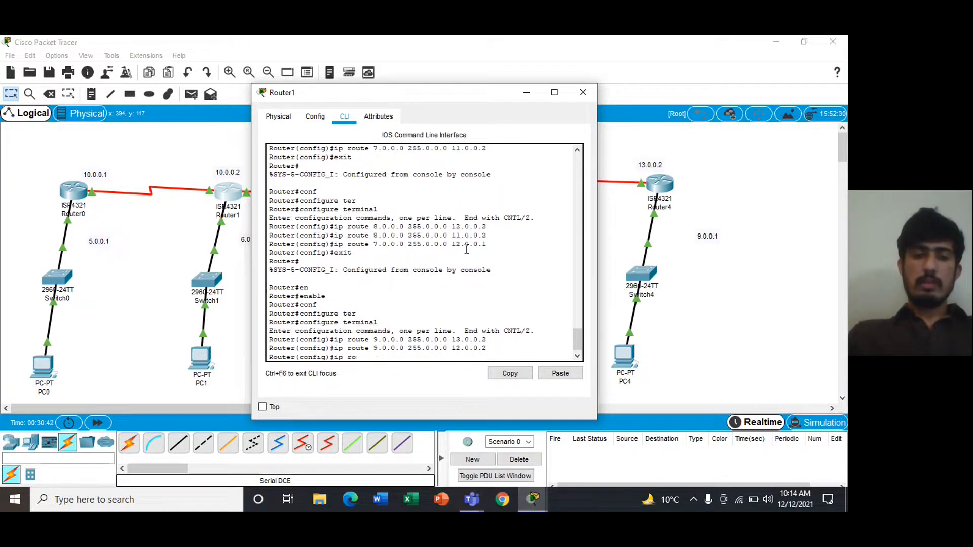
type("ute 9")
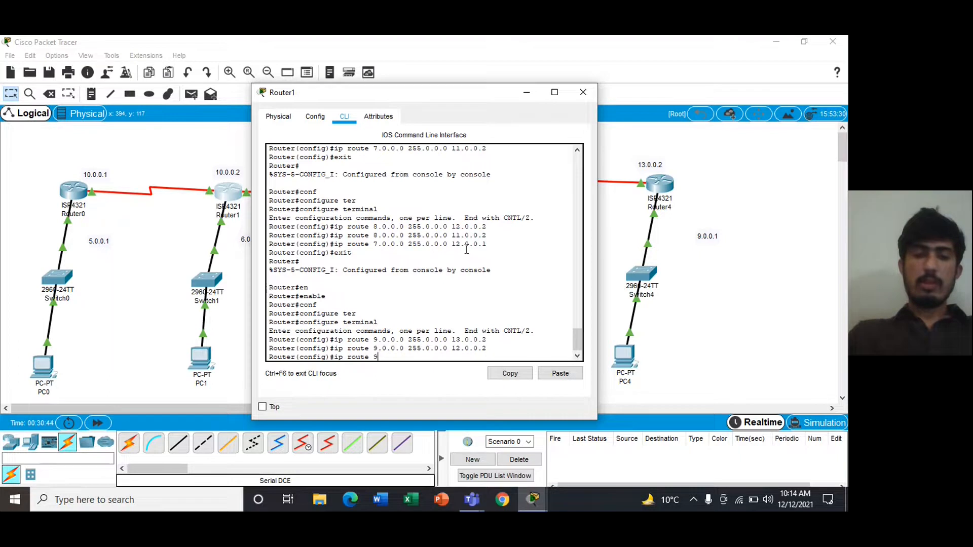
type(".0.0.0 255.")
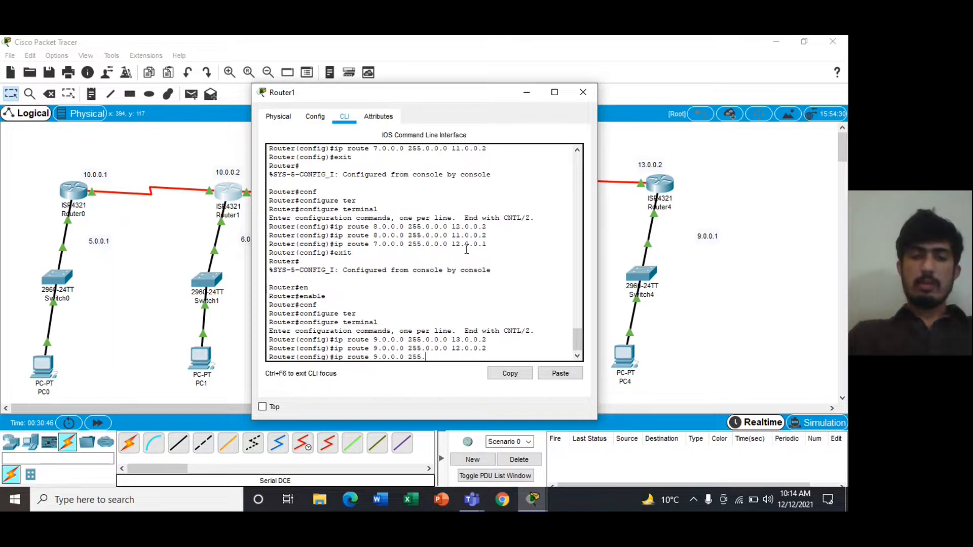
type("0.0.0 11.0.0.2")
key("Return")
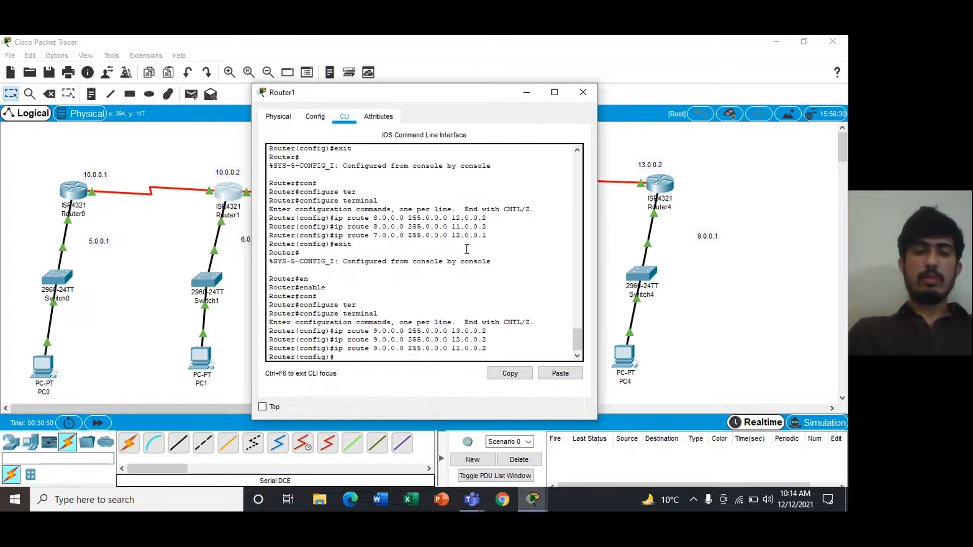
- Add a static route on Router1 to network 7.0.0.0 with mask 255.0.0.0 via next hop 12.0.0.1
type("ip route")
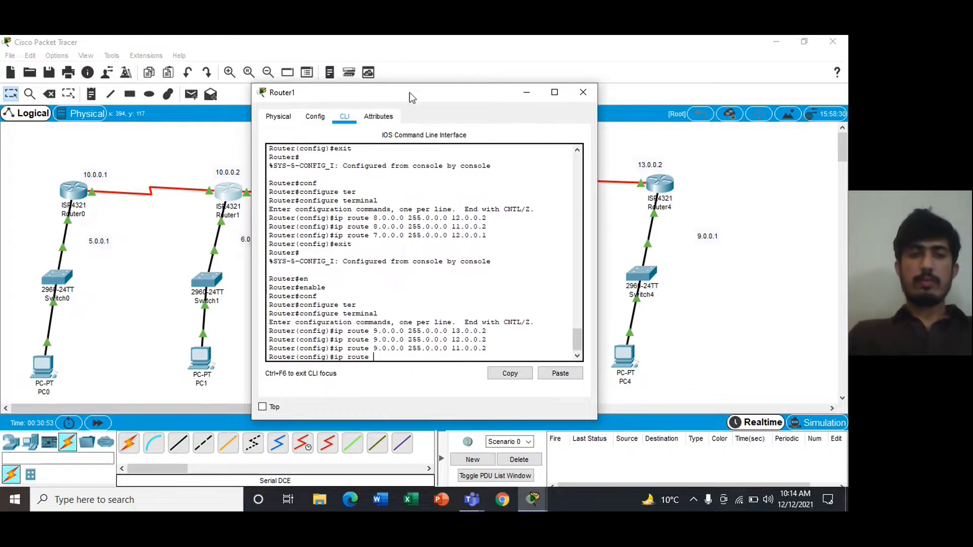
left_click_drag(409, 92, 549, 108)
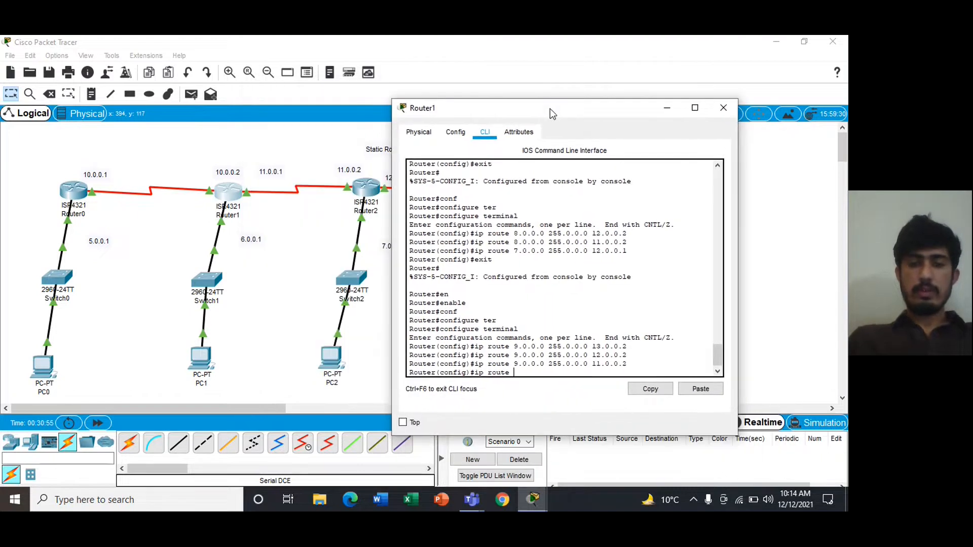
type("7.0.0.0")
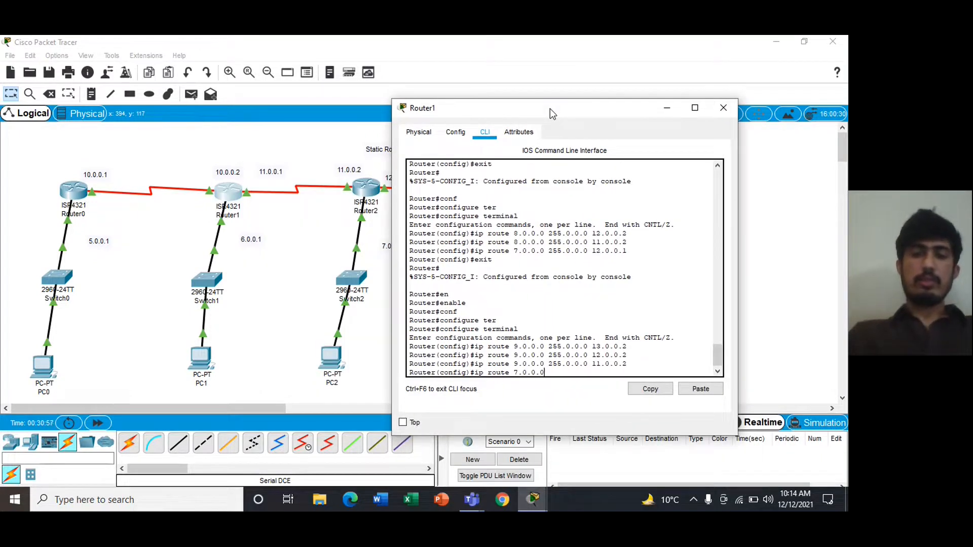
type(" 255.0.0.0")
left_click_drag(555, 105, 530, 105)
type("12")
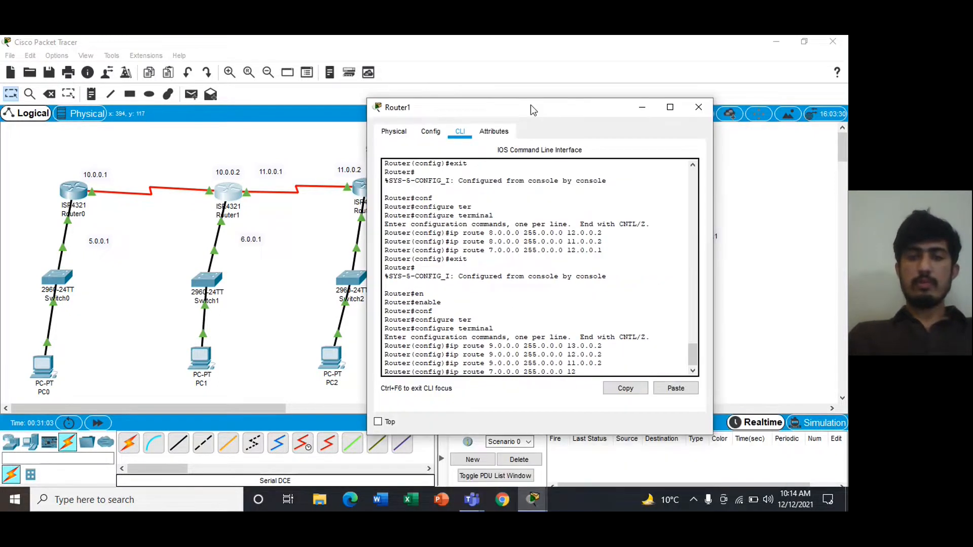
type(".0.0.1")
key("Return")
- Add a static route on Router1 to 8.0.0.0 with mask 255.0.0.0 via next hop 13.0.0.1, exit configuration mode and close the router
type("ip route 8.0.0.0 255.0.0.0")
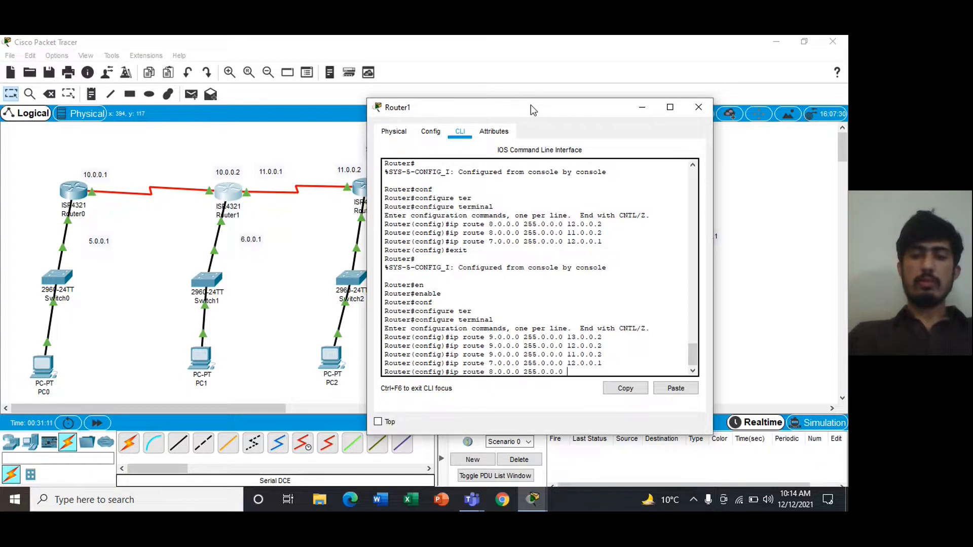
type(" 13.0.0.1")
key("Return")
type("n")
type("xit")
key("Return")
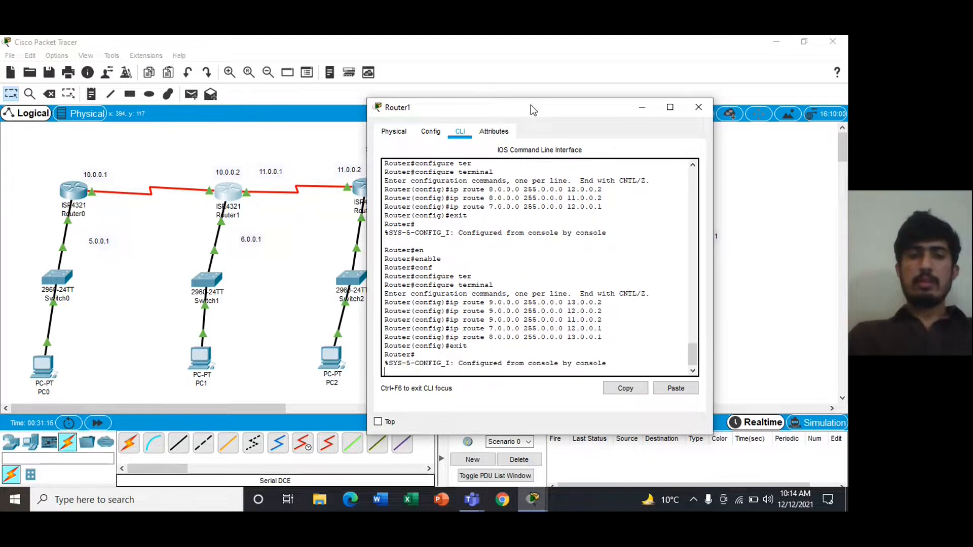
left_click(697, 108)
- Open Router4's command line and enter global configuration mode
left_click(665, 183)
type("ena")
key("Tab")
key("Return")
type("coi")
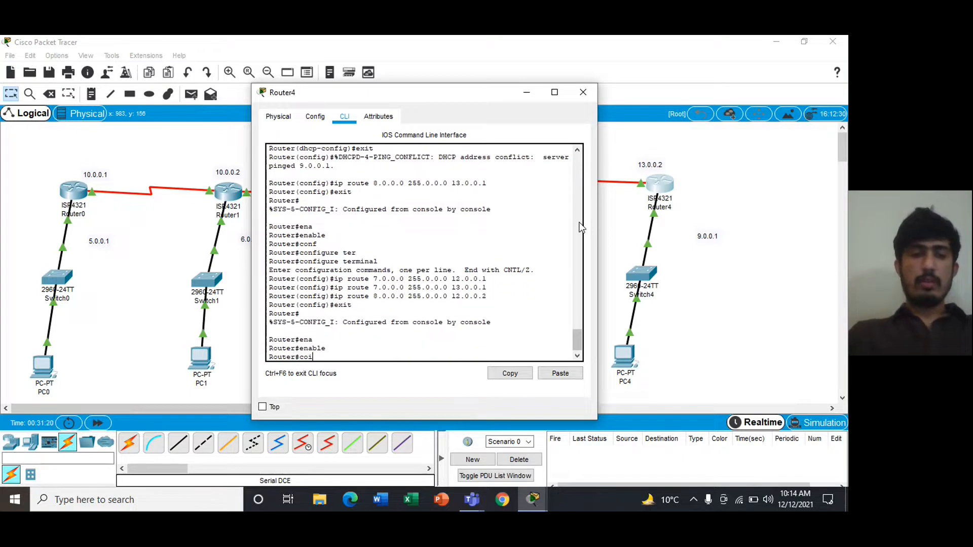
type("nf")
key("Tab")
type("ter")
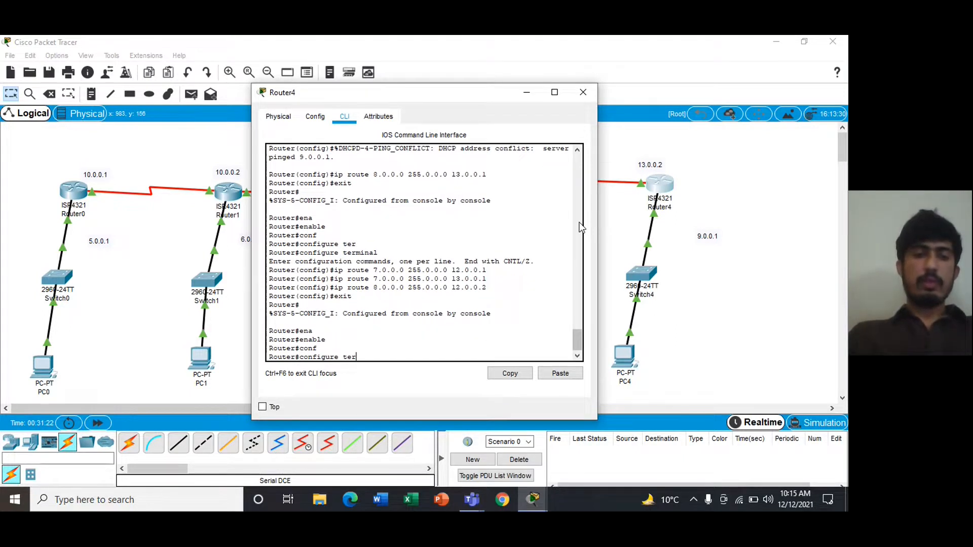
key("Tab")
key("Return")
- Add a static route on Router4 to network 6.0.0.0 with mask 255.0.0.0 via next hop 11.0.0.1
type("ig)#ip rou")
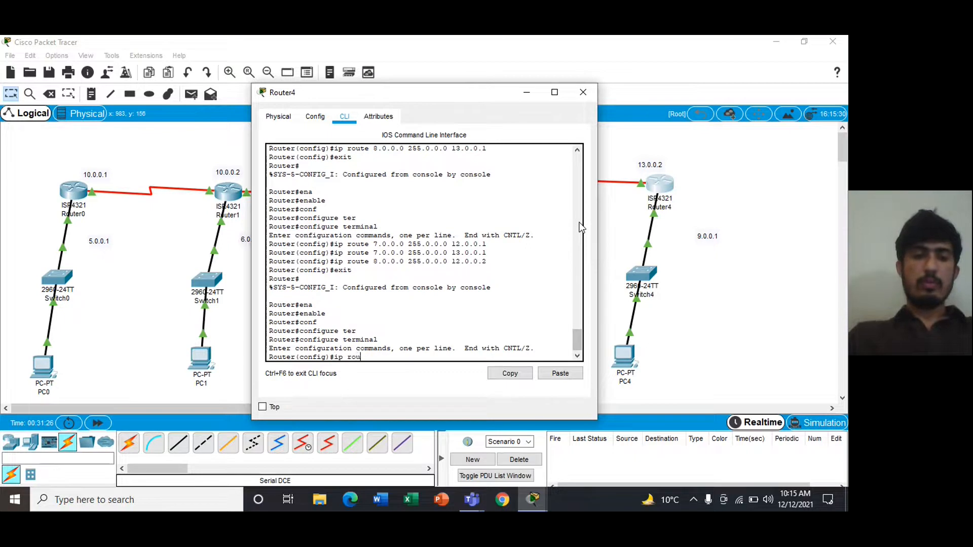
type("te 6.0.0.0 255.0.0.0")
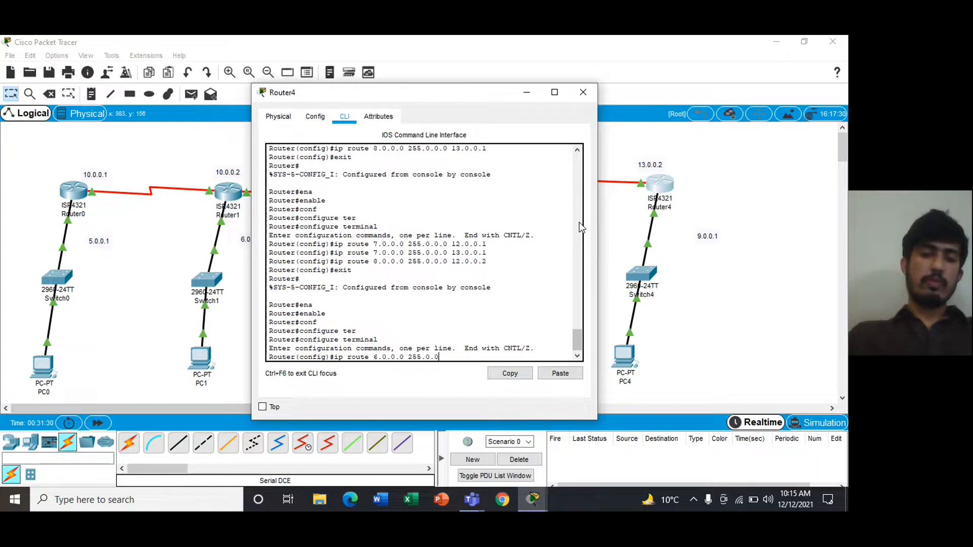
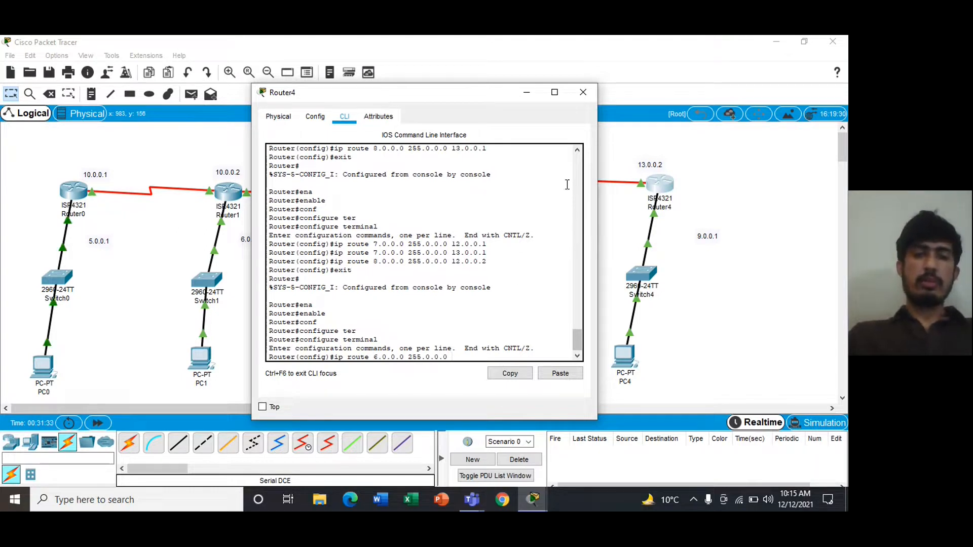
left_click_drag(451, 99, 551, 105)
type("0 11")
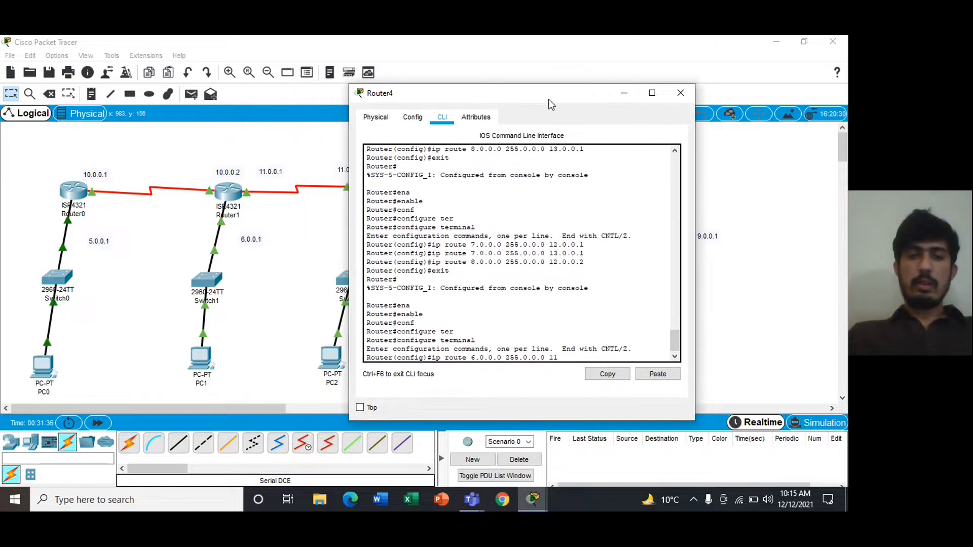
type(".0.0.1")
key("Return")
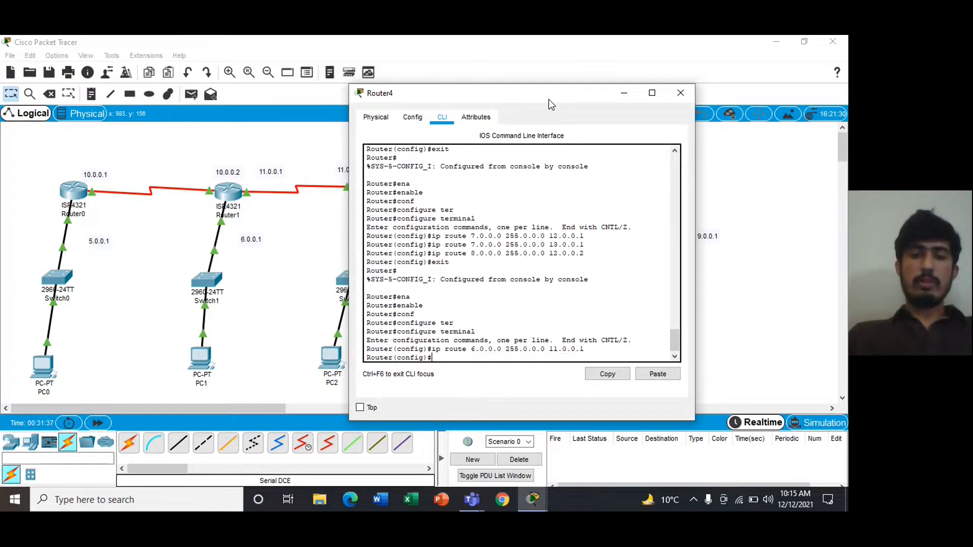
- Add a second static route on Router4 to 6.0.0.0 with mask 255.0.0.0 via next hop 12.0.0.1
type("ip route 6.0.0.0 255.")
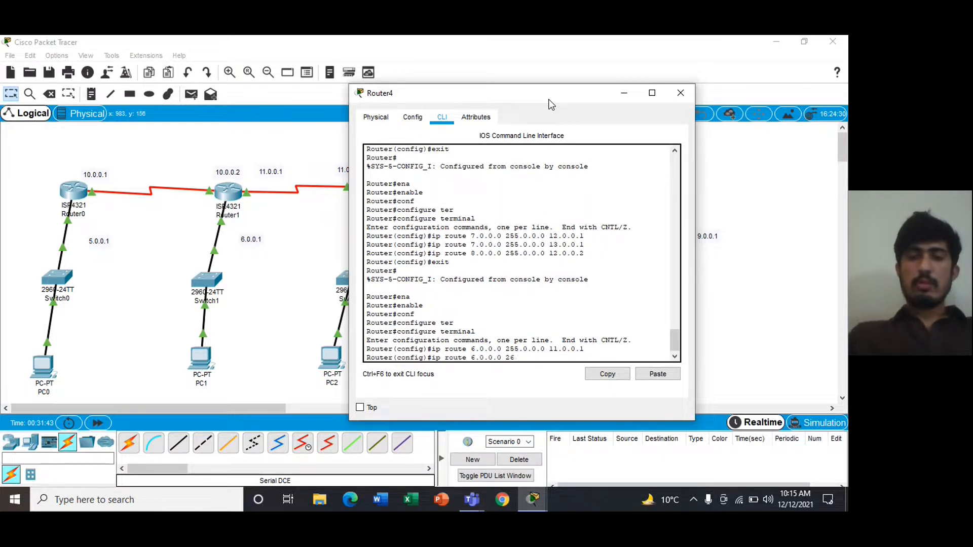
key("BackSpace")
key("BackSpace")
key("BackSpace")
type("5.0.0")
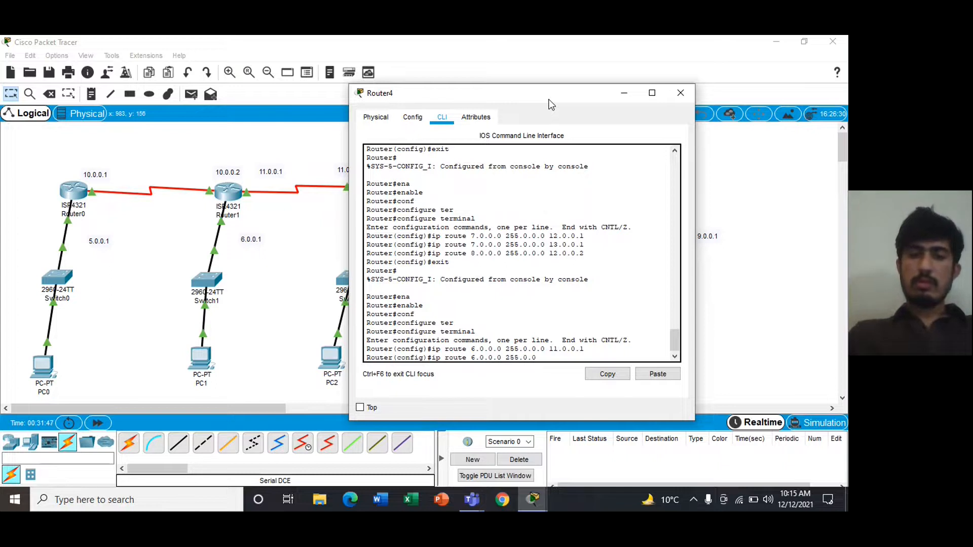
type(".0 13.")
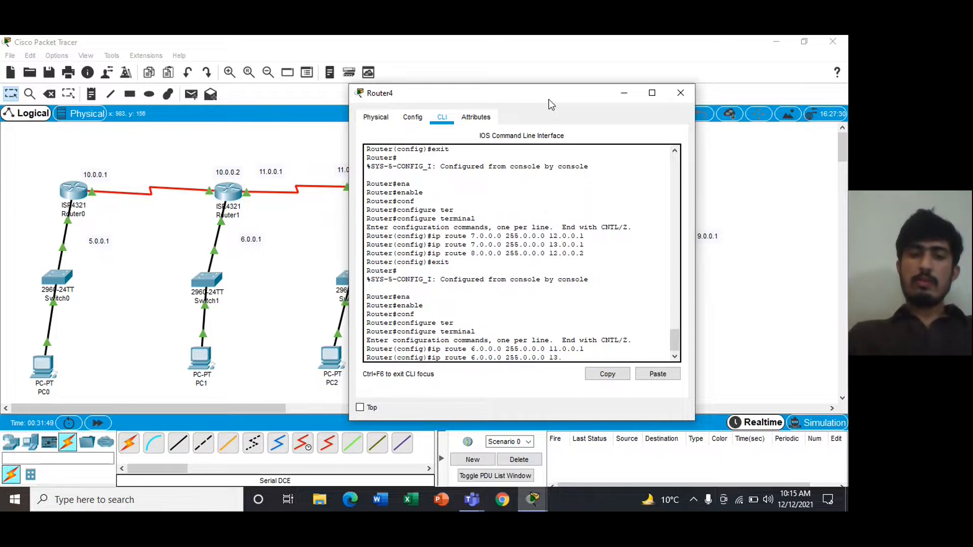
key("BackSpace")
type("2.0")
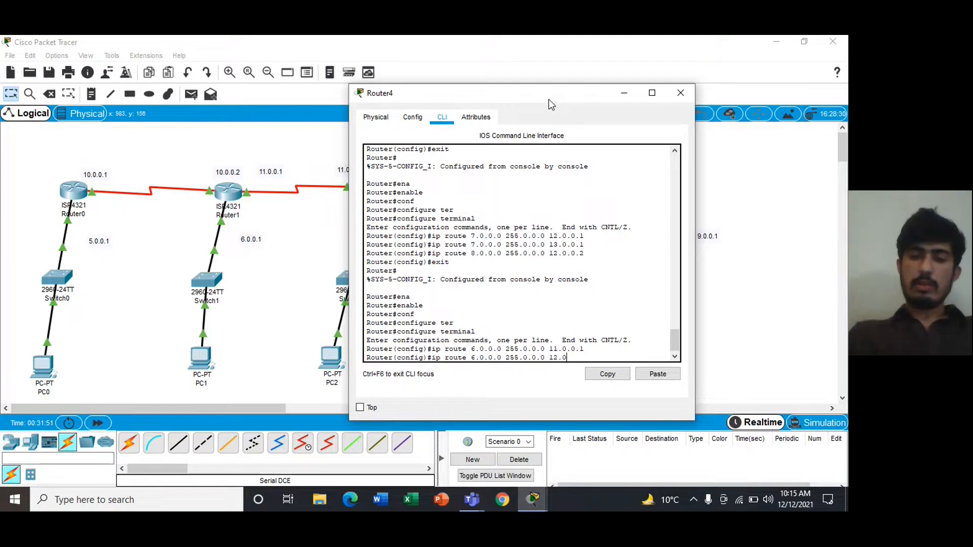
type(".0.1")
key("Return")
- Add a third static route on Router4 to 6.0.0.0 with mask 255.0.0.0 via next hop 13.0.0.1
type("ip ro")
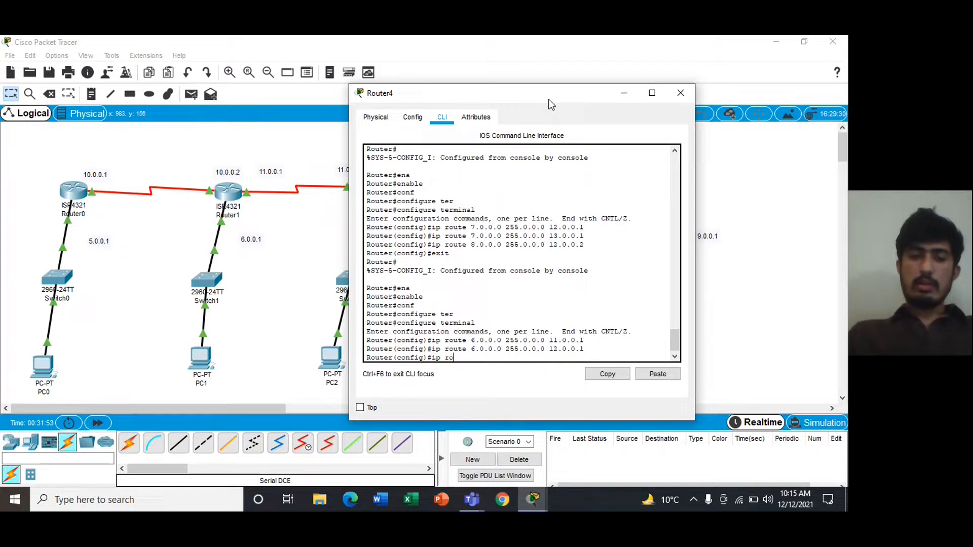
type("ute 6.0")
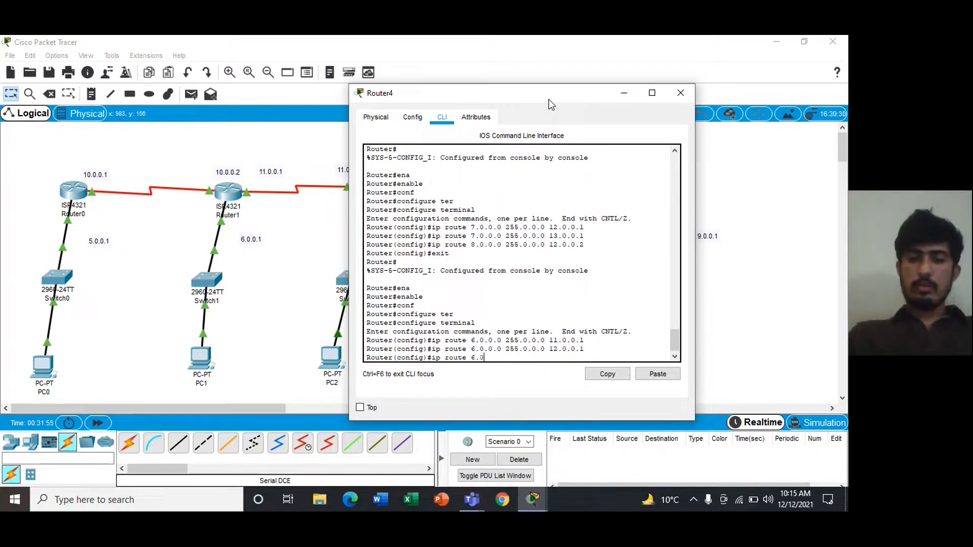
type(".0.0 255.0.0.0 13.")
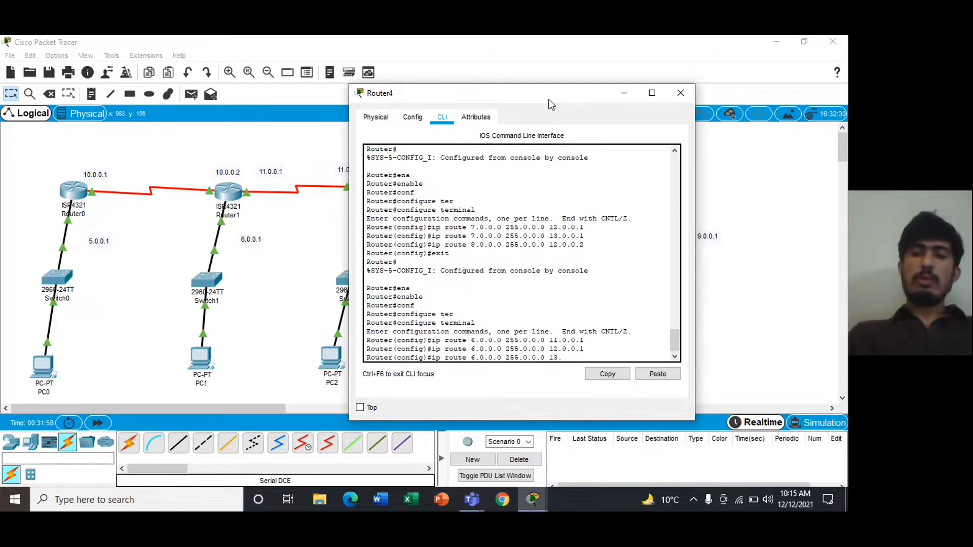
type("0.0.1")
key("Return")
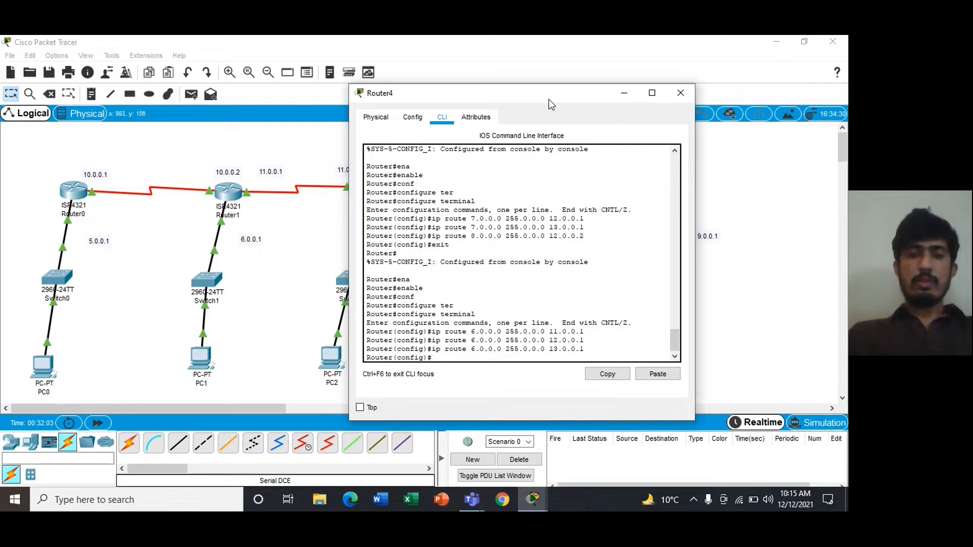
- Add a static route on Router4 to network 8.0.0.0 with mask 255.0.0.0 via next hop 12.0.0.2
left_click_drag(545, 98, 338, 93)
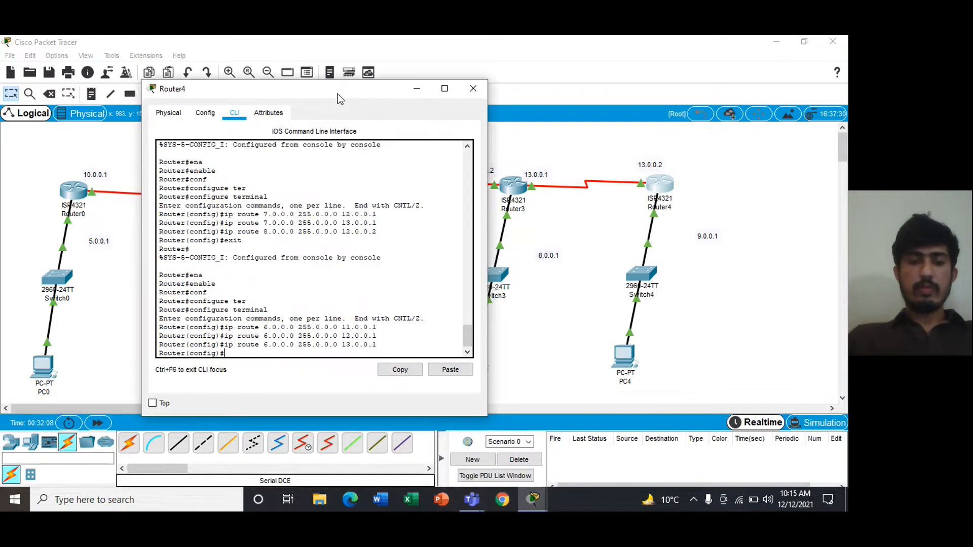
type("ip route")
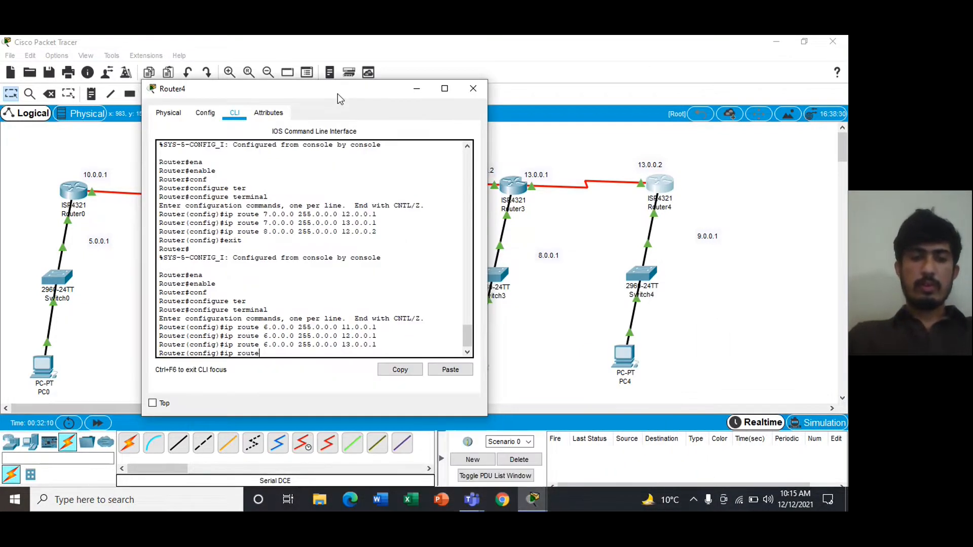
type(" 8.0.0.0 255.0.0.0 1")
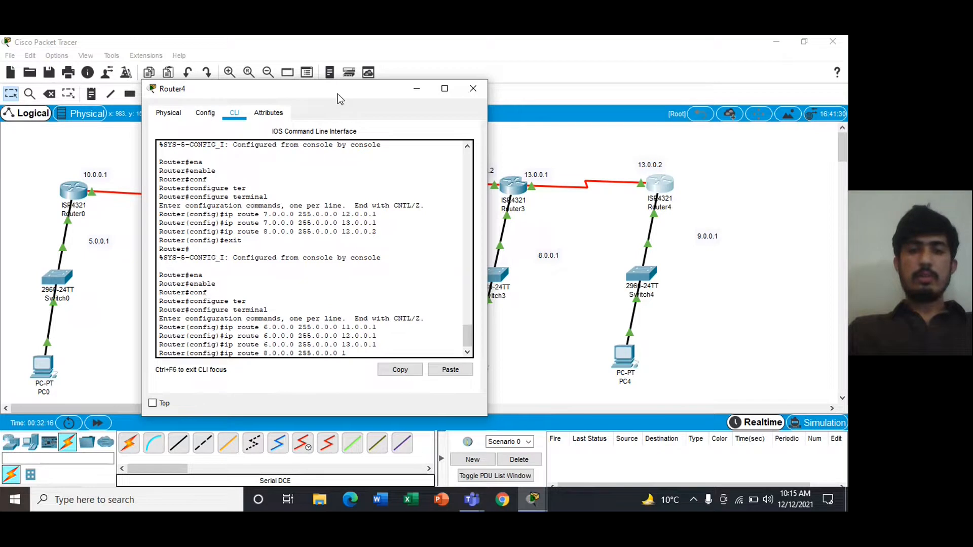
type("2.0.0.2")
key("Return")
- Try to add a static route on Router4 to network 9.0.0.0 with mask 255.0.0.0 via next hop 13.0.0.2
type("ip ro")
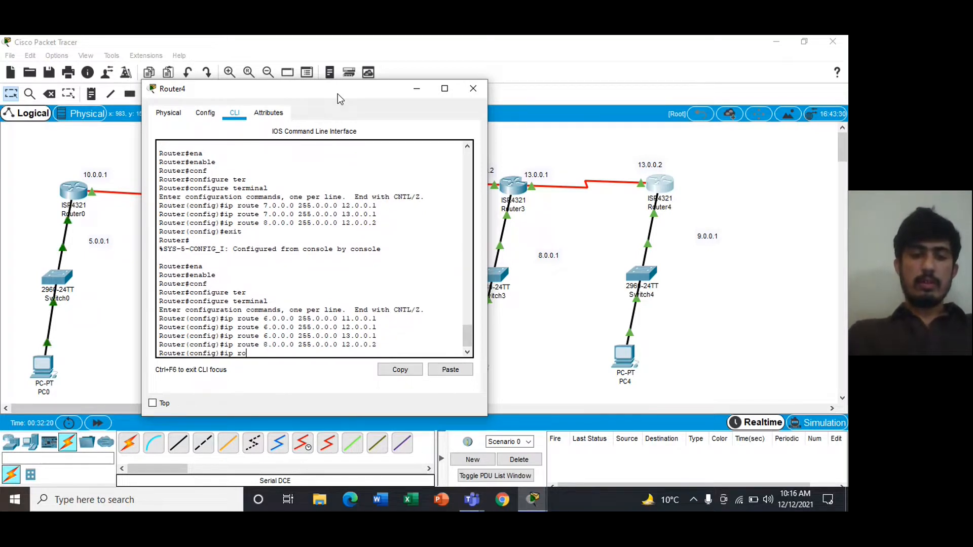
type("ute 9.0")
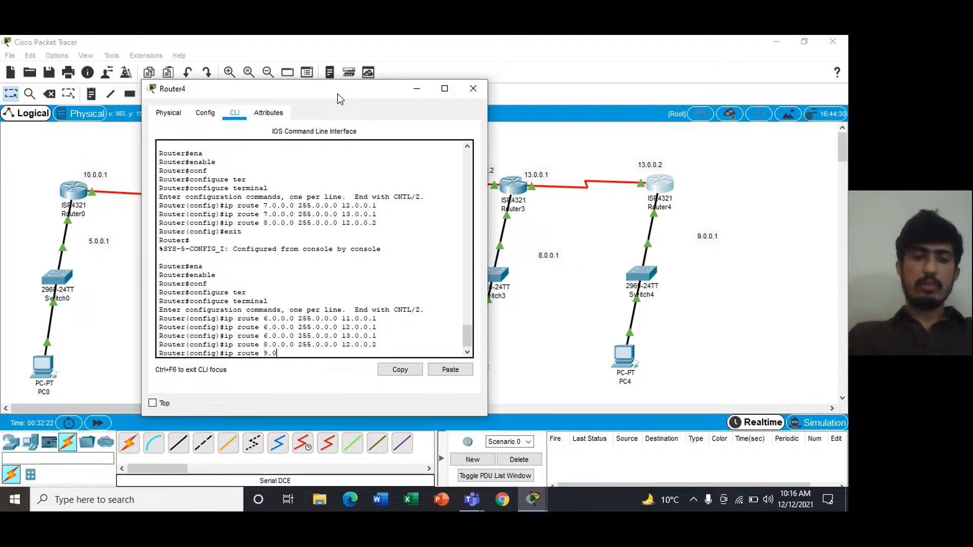
type(".0.0 255.0.0.0")
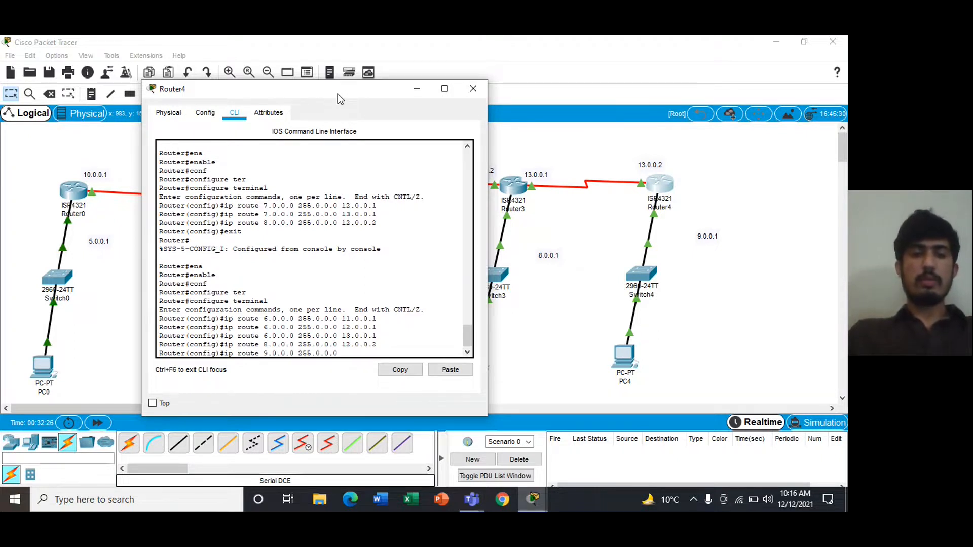
type(" 13.0.0.2")
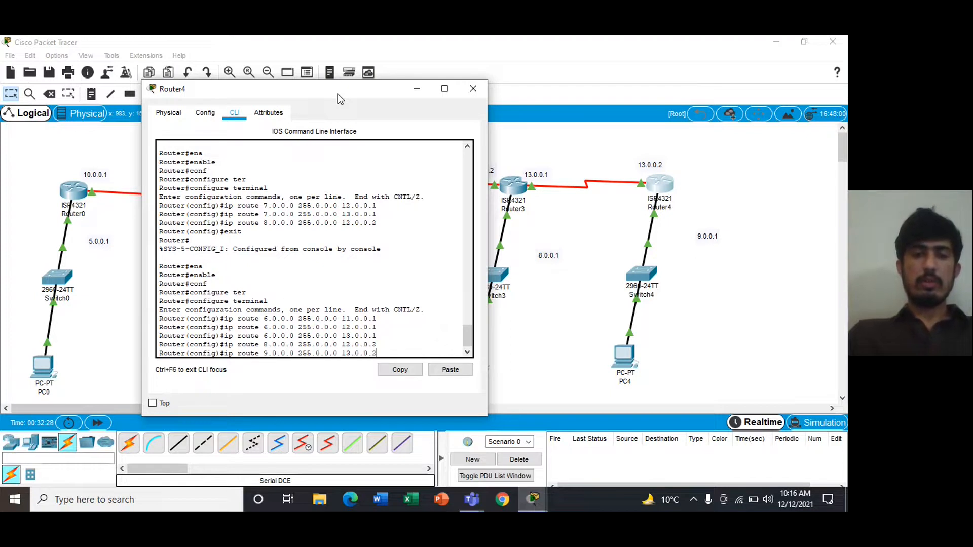
key("Return")
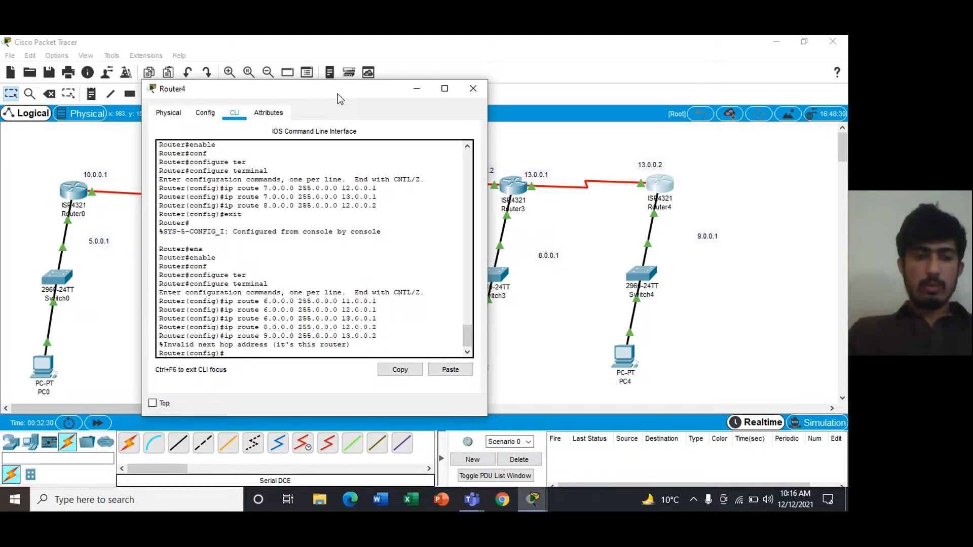
- Add a static route on Router4 to network 7.0.0.0 with mask 255.0.0.0 via next hop 11.0.0.2
left_click(417, 90)
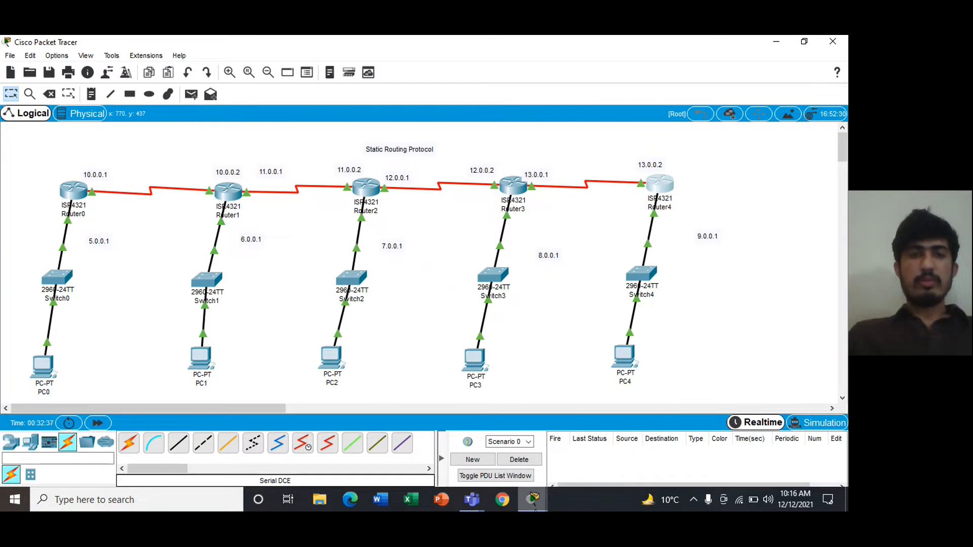
mouse_move(535, 508)
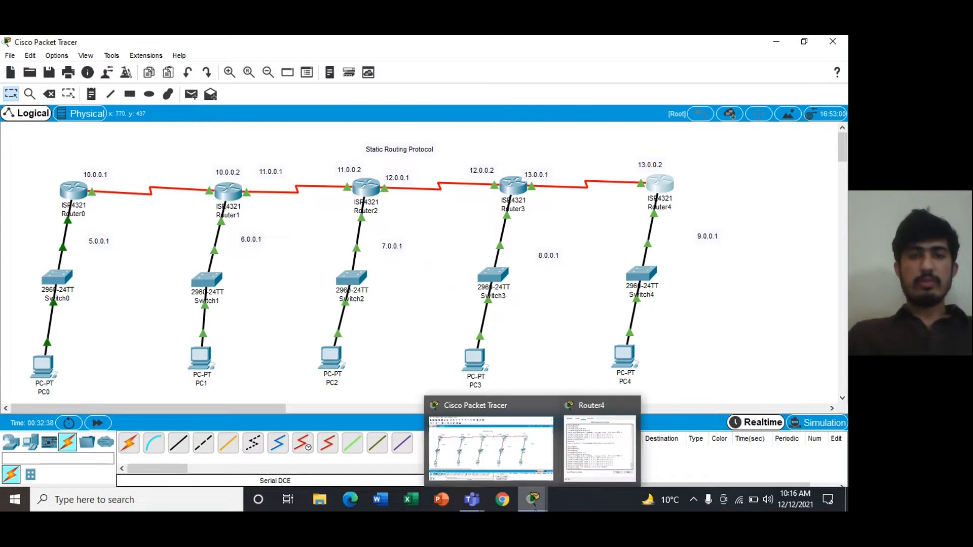
left_click(583, 445)
type("ip rou")
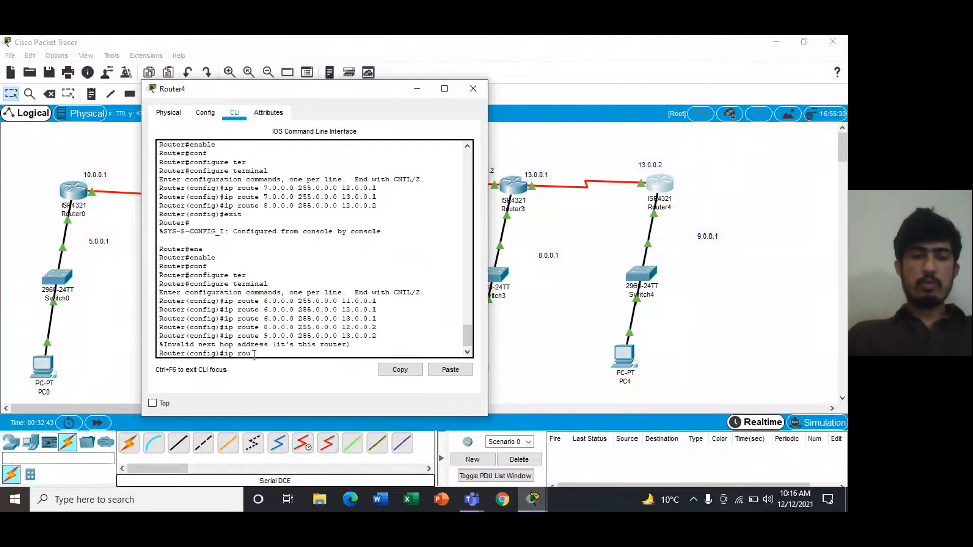
type("te")
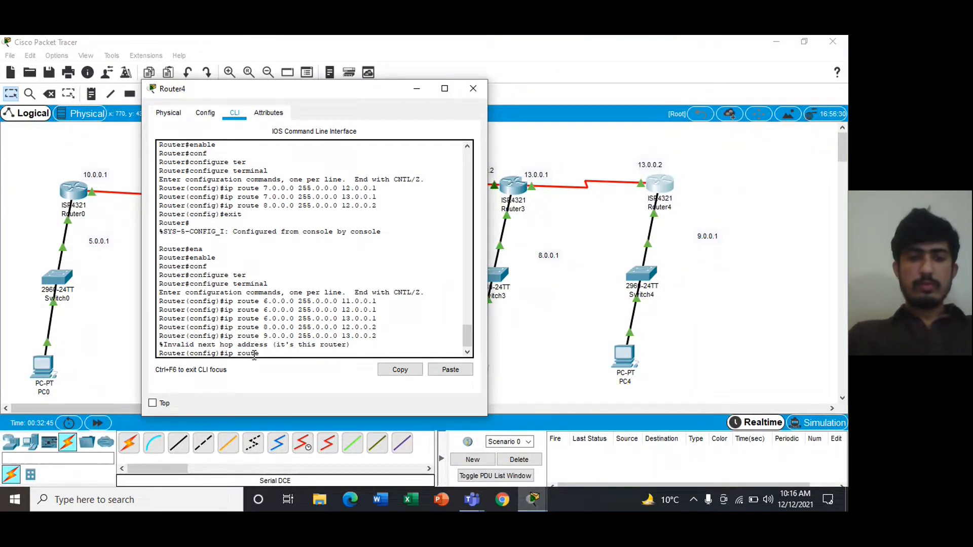
type(" 7.0.0.0")
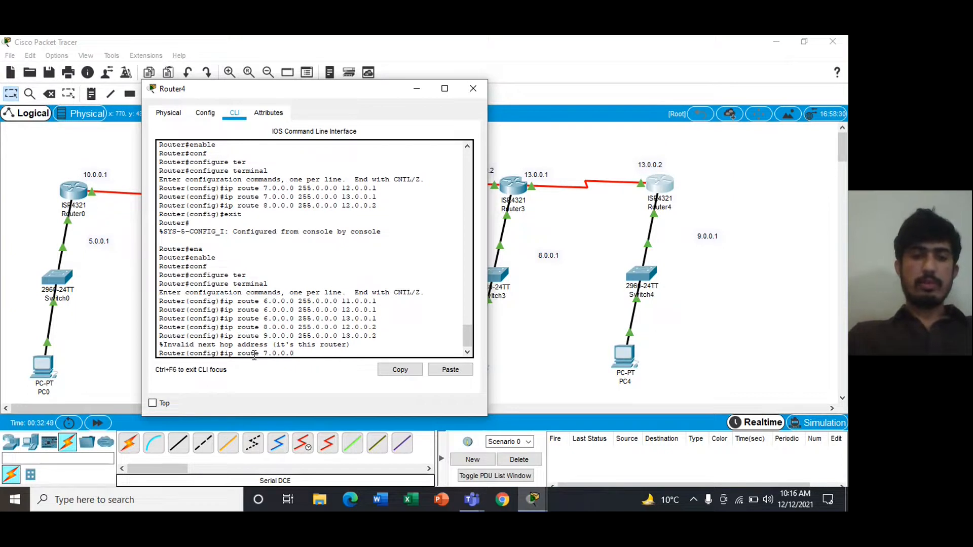
type(" 255.0.0.0")
left_click_drag(319, 90, 405, 395)
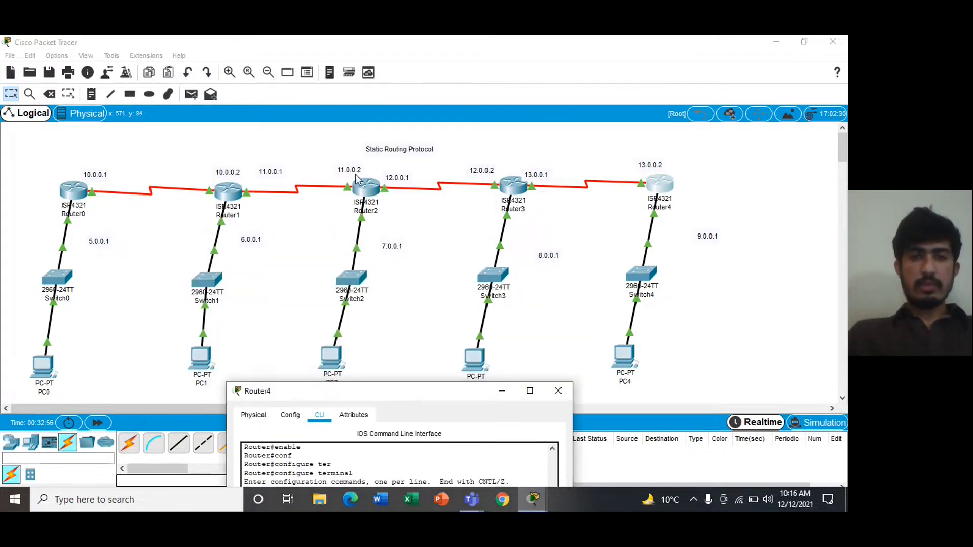
left_click_drag(400, 383, 396, 78)
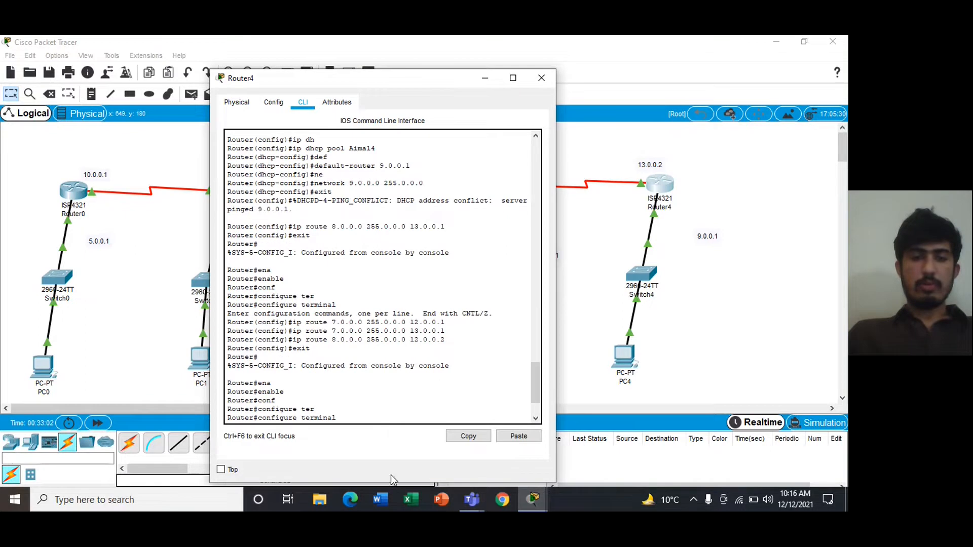
left_click_drag(391, 481, 391, 388)
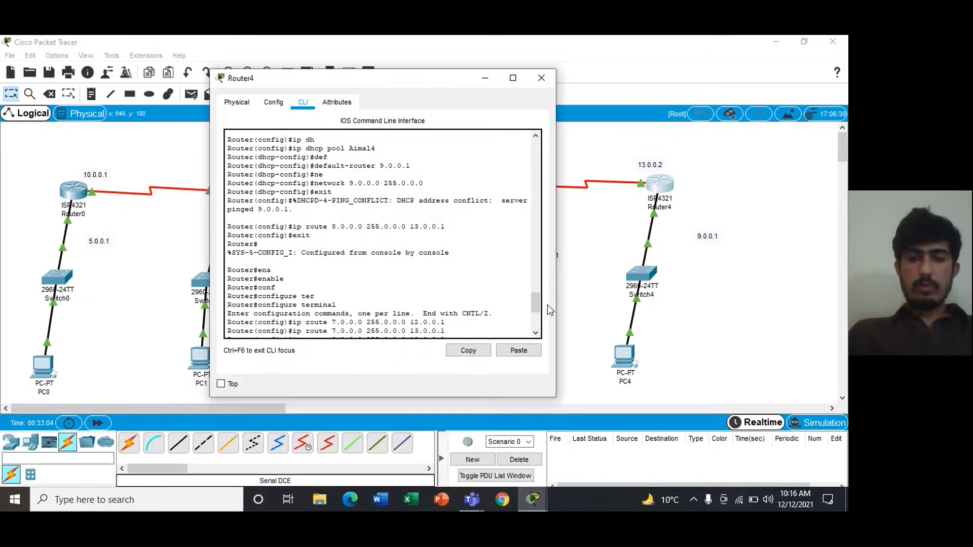
scroll(539, 300, "down", 5)
type("11.")
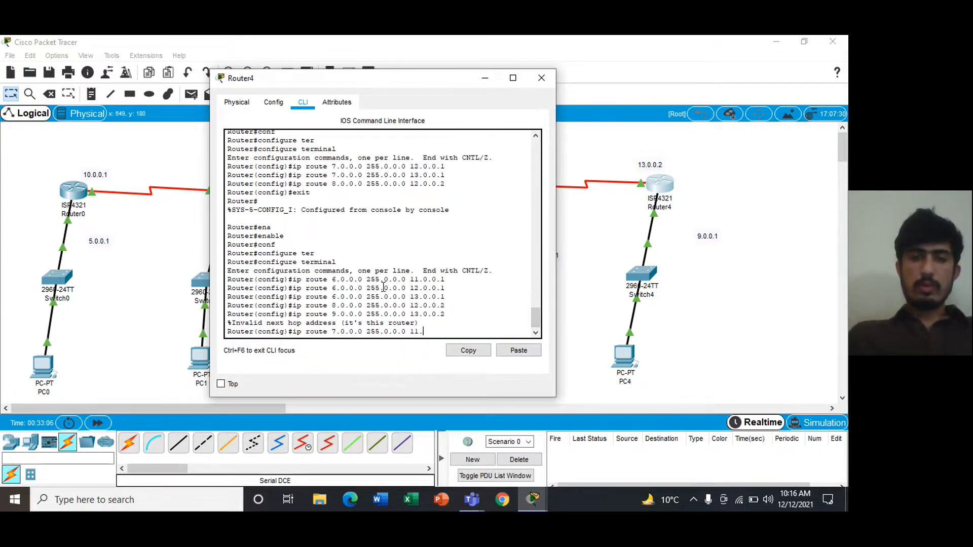
type("0.0.2")
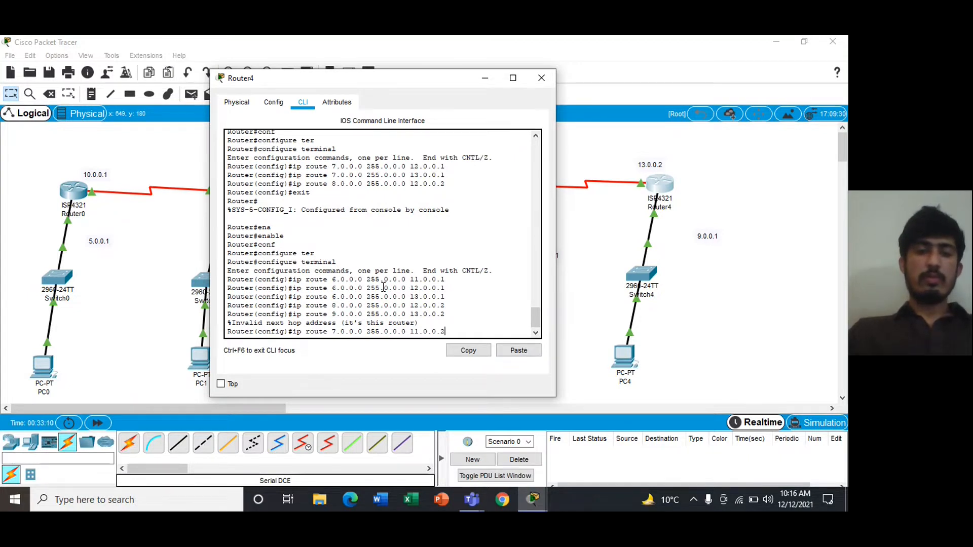
key("Return")
- Exit global configuration mode on Router4 and close its configuration window
type("w")
key("BackSpace")
type("exit")
key("Return")
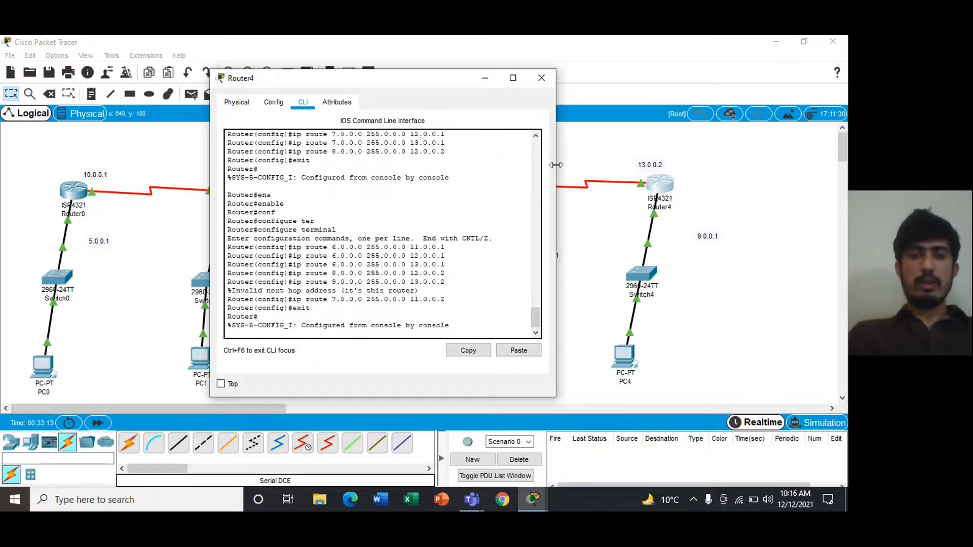
left_click(540, 80)
- Test connectivity between PC1 and PC4 with a simple PDU in each direction and delete the test scenario
left_click(192, 94)
left_click(201, 363)
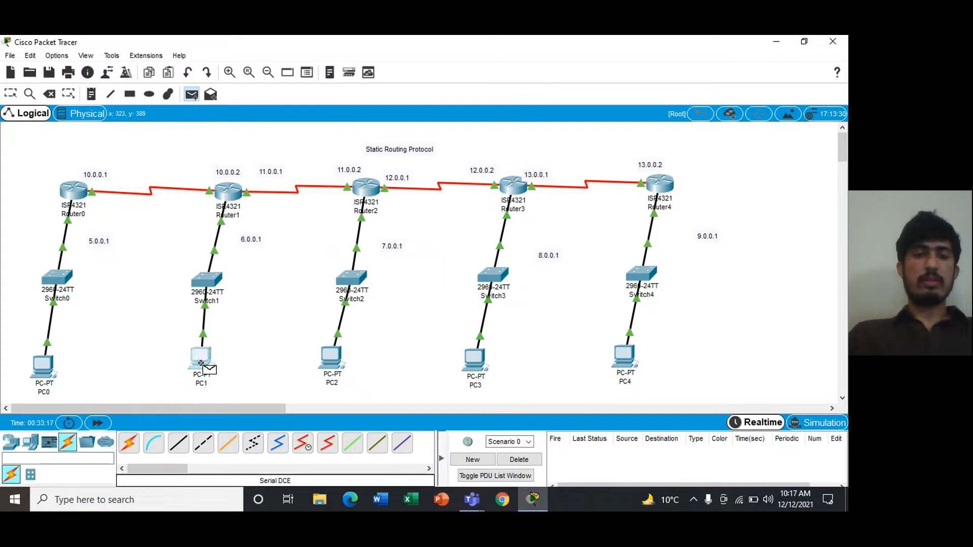
left_click(623, 364)
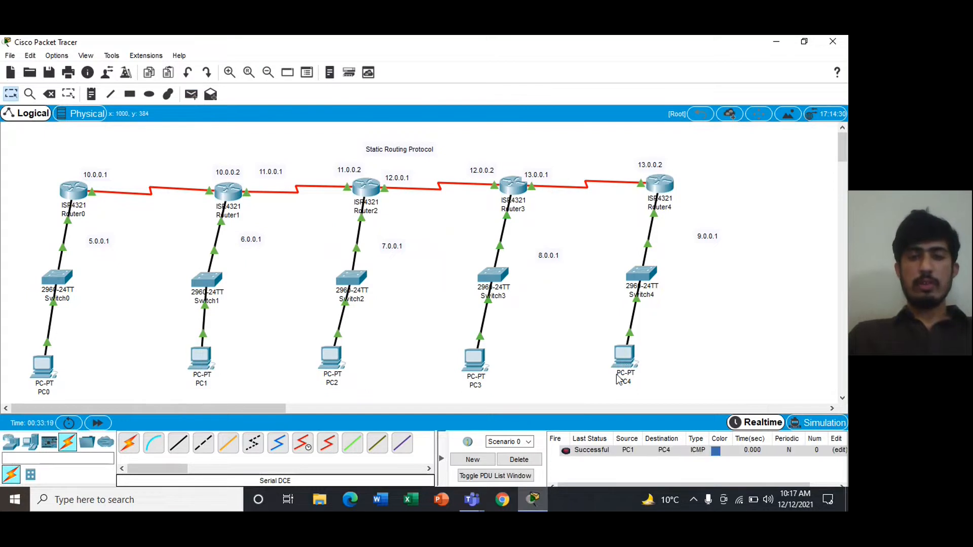
left_click(191, 94)
left_click(623, 359)
left_click(198, 365)
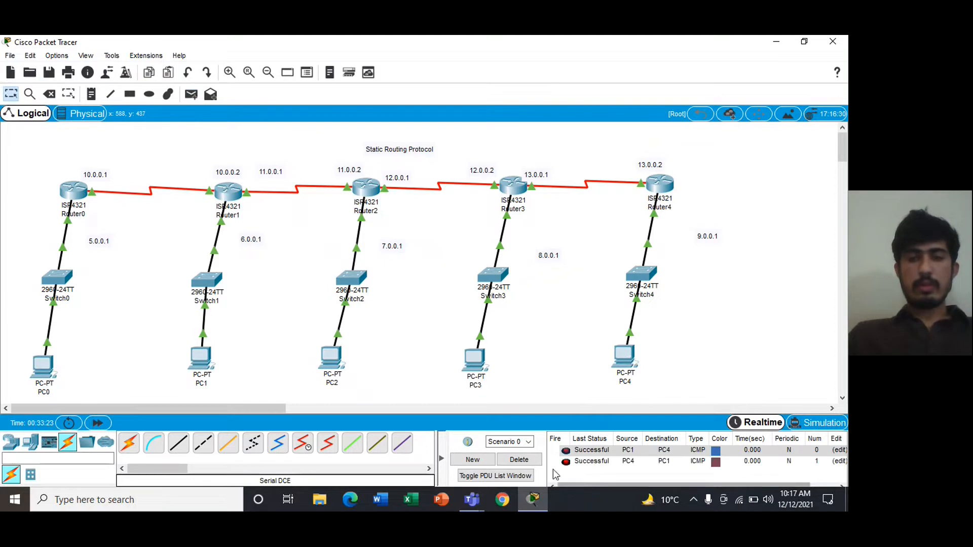
left_click(519, 459)
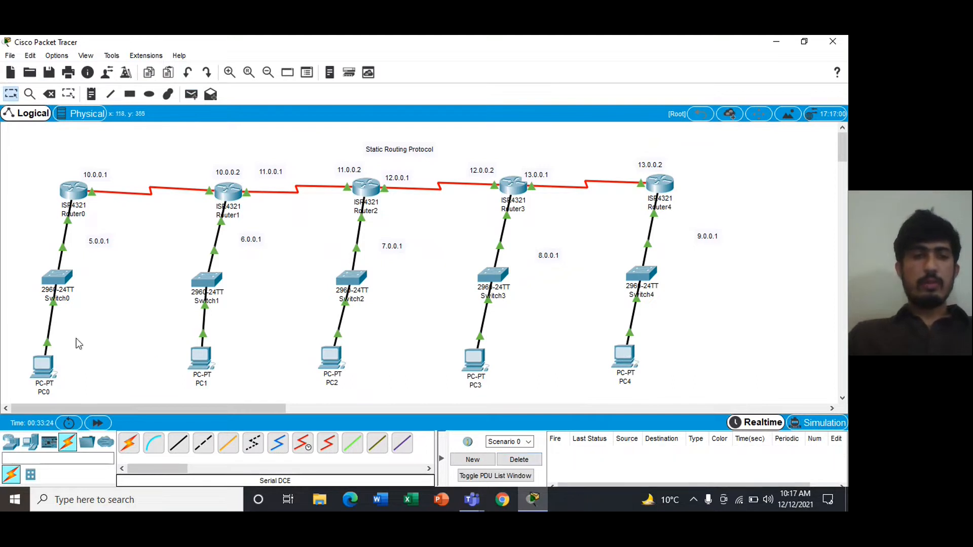
- Test connectivity from PC0 to PC1 with a simple PDU and delete the test scenario
left_click(191, 94)
left_click(47, 365)
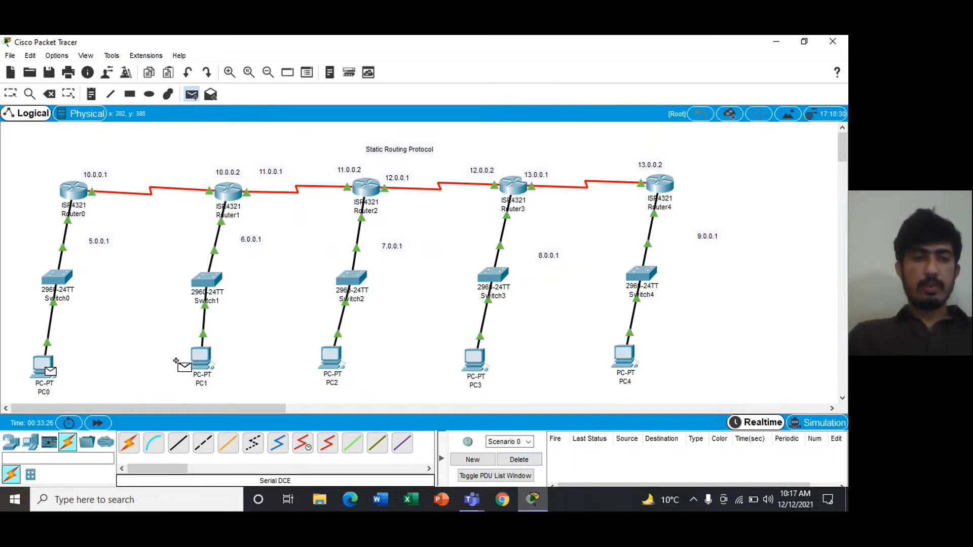
left_click(200, 361)
left_click(519, 459)
- Test connectivity from PC0 to PC2 with a simple PDU and delete the test scenario
left_click(191, 94)
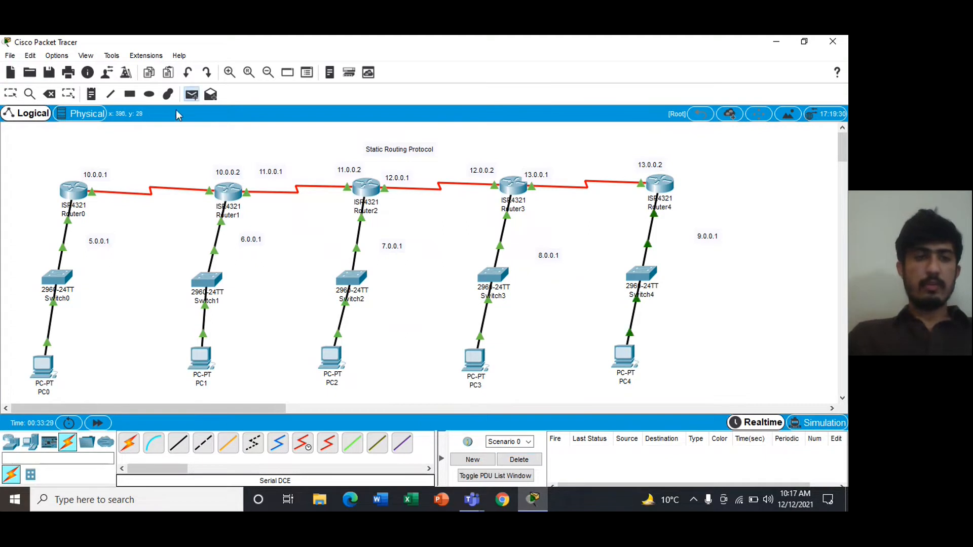
left_click(43, 364)
left_click(332, 361)
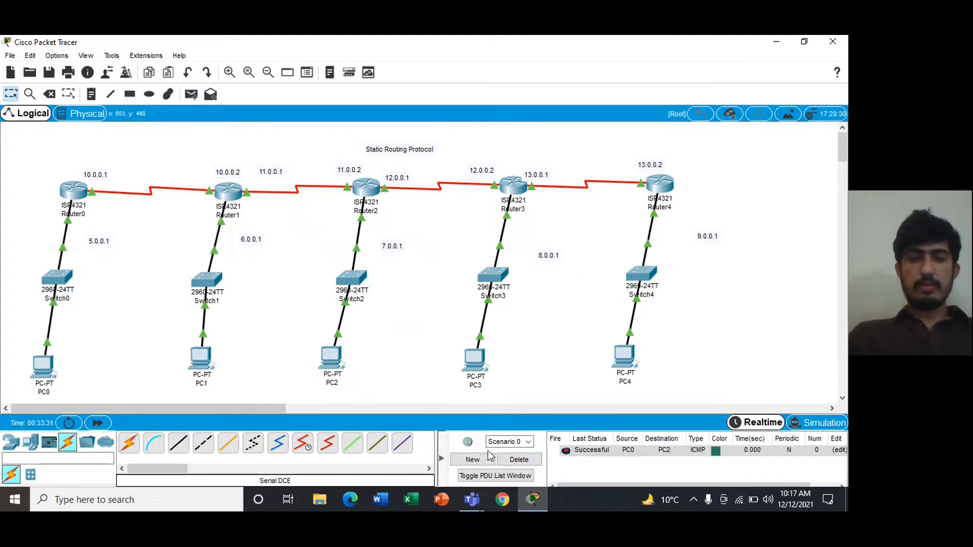
left_click(519, 459)
- Test connectivity from PC0 to PC3 with a simple PDU and delete the test scenario
left_click(191, 94)
left_click(44, 367)
left_click(473, 361)
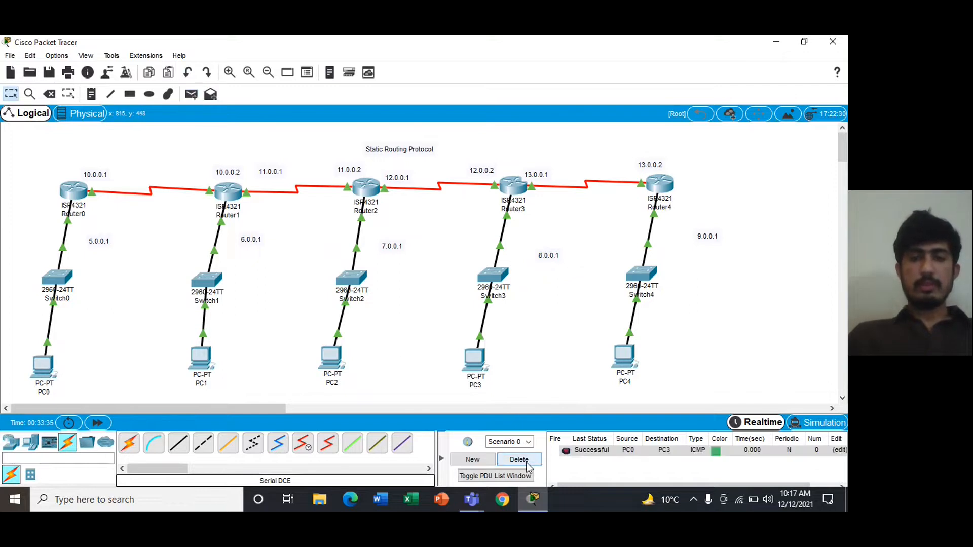
left_click(519, 459)
- Test connectivity from PC0 to PC4 with a simple PDU and delete the test scenario
left_click(190, 95)
left_click(48, 368)
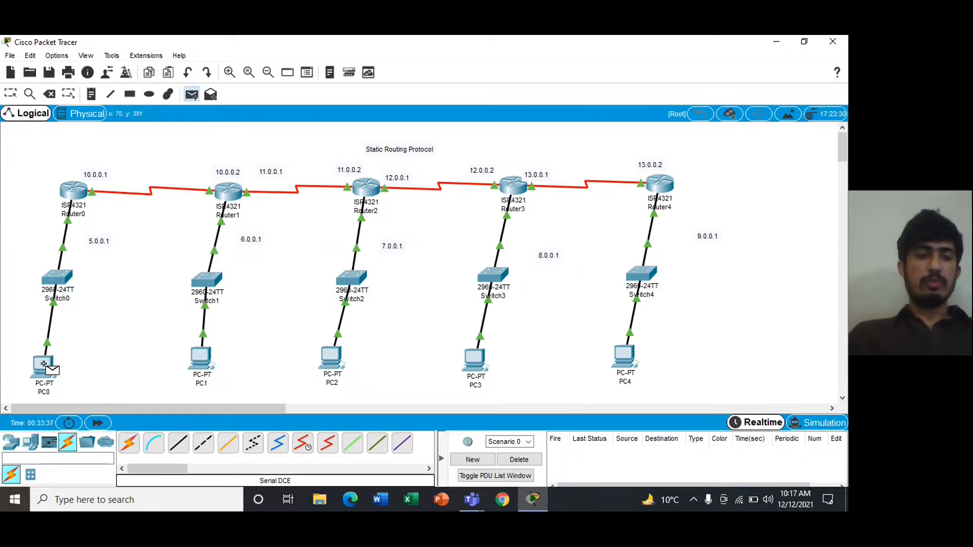
left_click(631, 363)
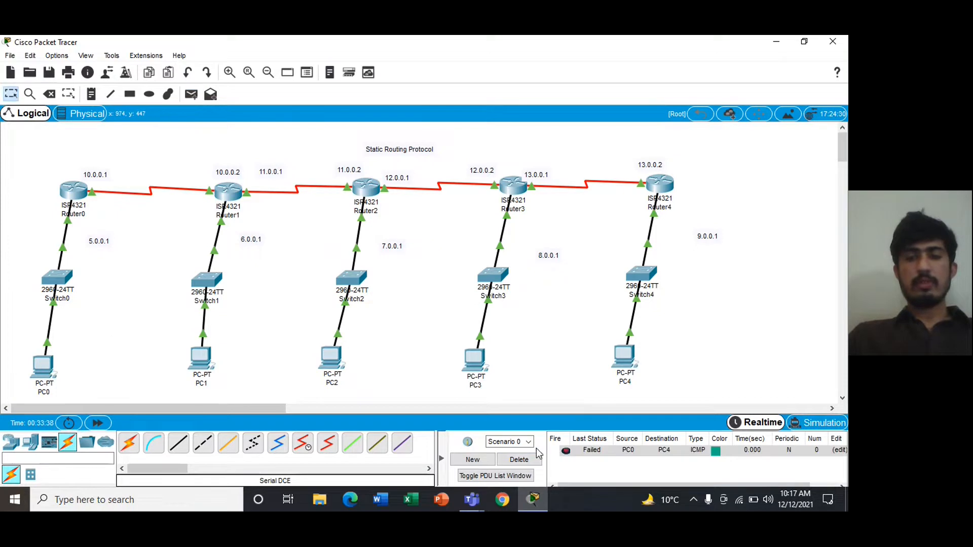
left_click(520, 459)
- Open Router0's command line and enter global configuration mode with enable and configure terminal
left_click(74, 189)
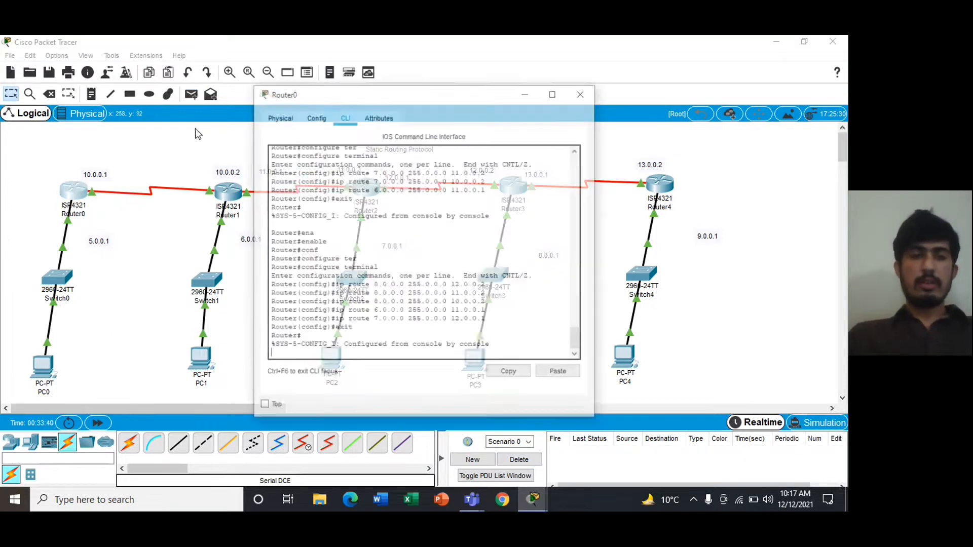
type("ena")
key("Tab")
key("Return")
type("conf")
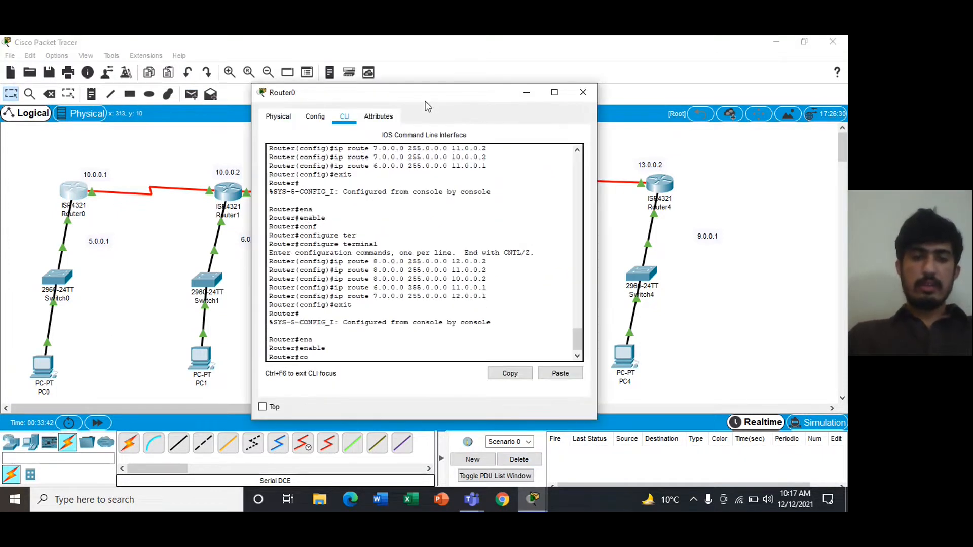
key("Tab")
type("yt")
key("BackSpace")
key("BackSpace")
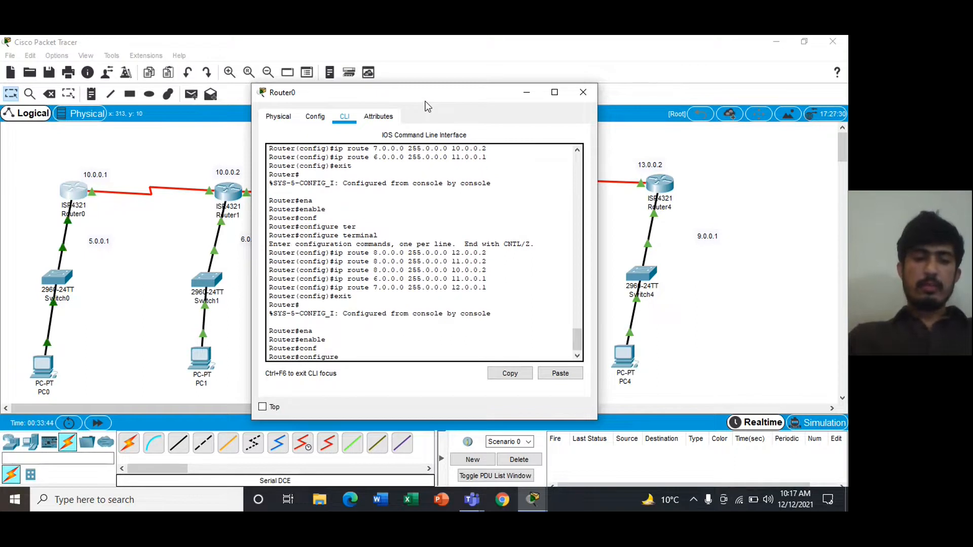
type("ter")
key("Tab")
key("Return")
- Add two static routes on Router0 to network 9.0.0.0 with mask 255.0.0.0, via next hops 13.0.0.2 and 12.0.0.2
type("ip route 9.0.0.0 255")
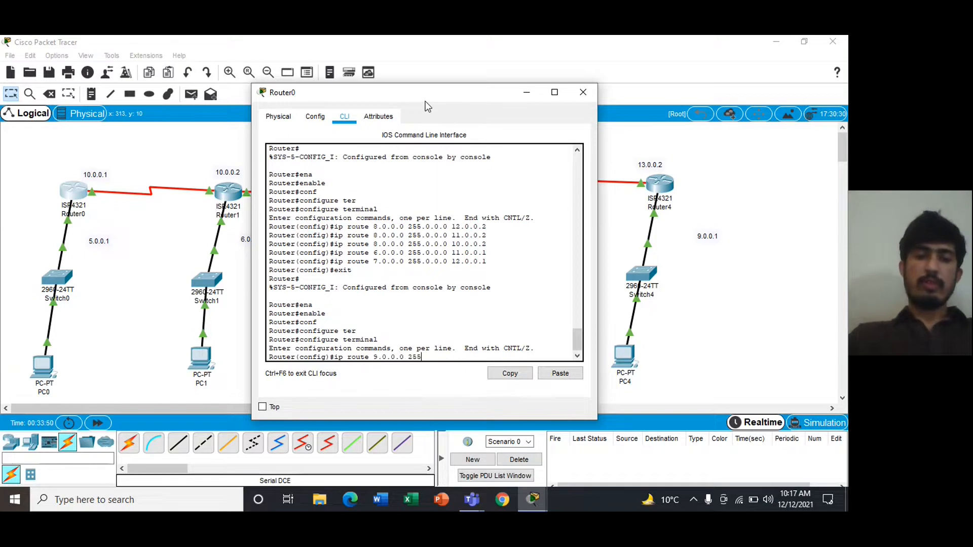
type(".0.0.0 13.0.0.2")
key("Return")
type("ip route 9.0.0.0 255.0.0.0 12.0.0.2")
key("Return")
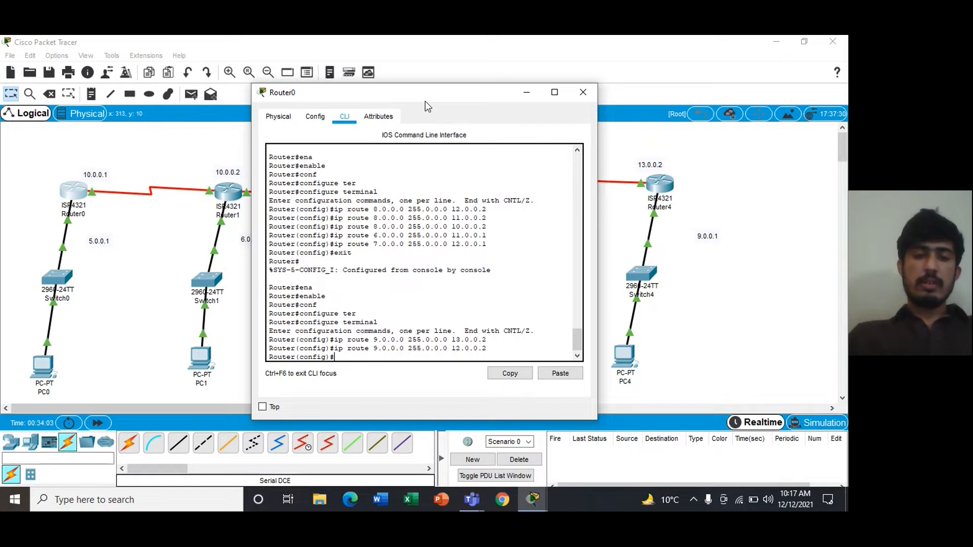
- Add a static route on Router0 to network 9.0.0.0 with mask 255.0.0.0 via next hop 11.0.0.2
type("ip ro")
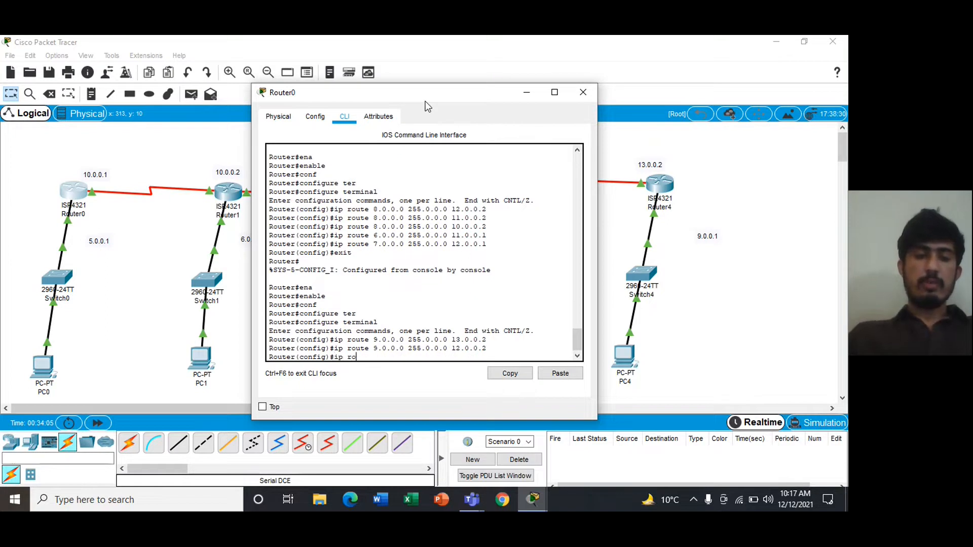
type("ute ")
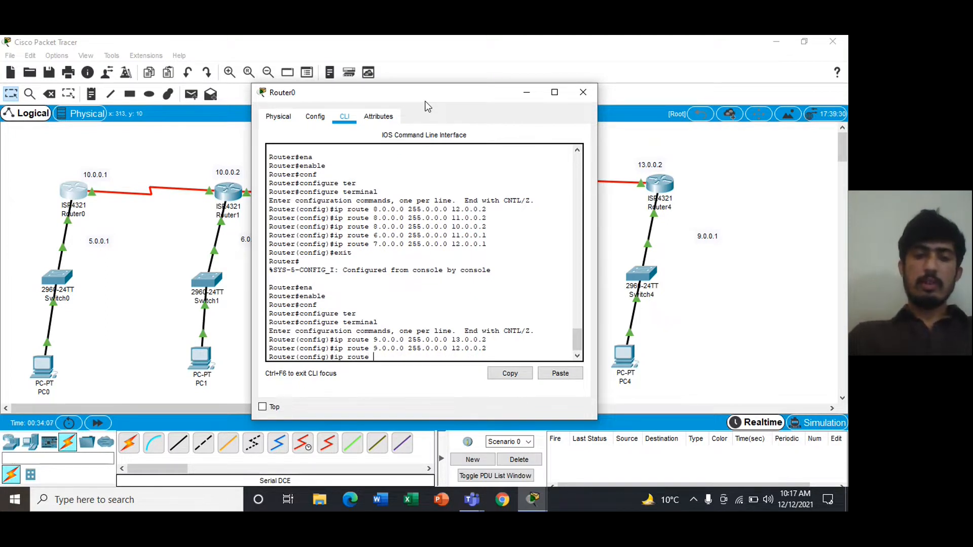
type("9.0.0.")
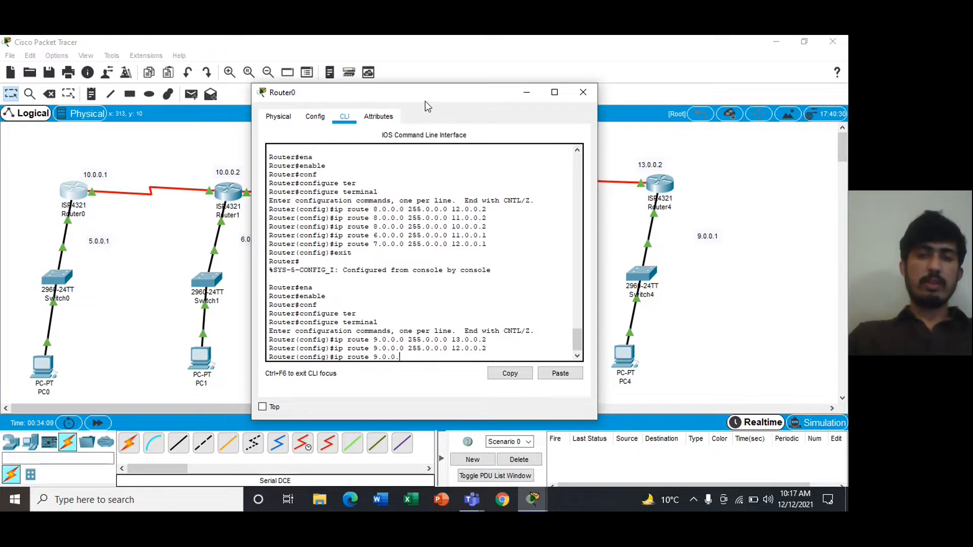
left_click_drag(491, 91, 436, 36)
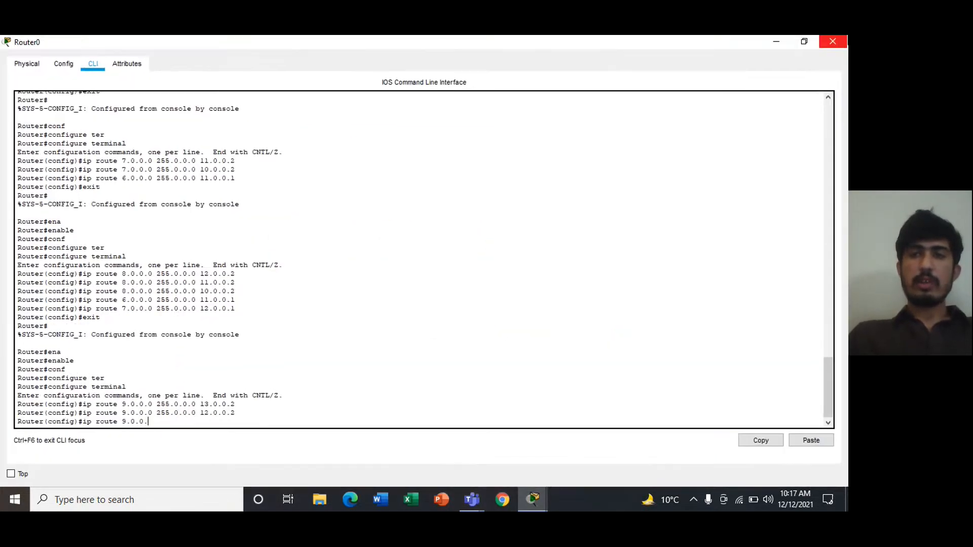
left_click(816, 41)
scroll(424, 253, "down", 5)
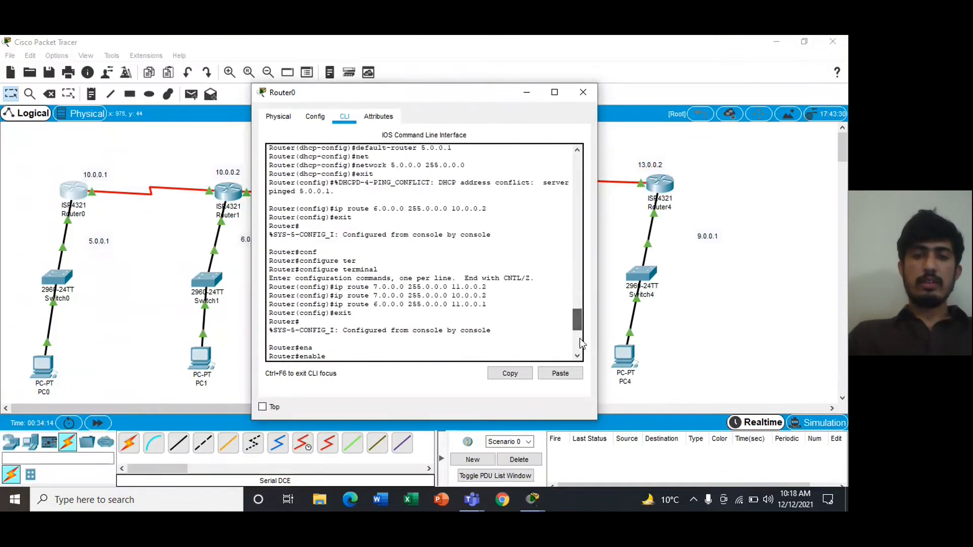
type("0 255.")
type("0.0.")
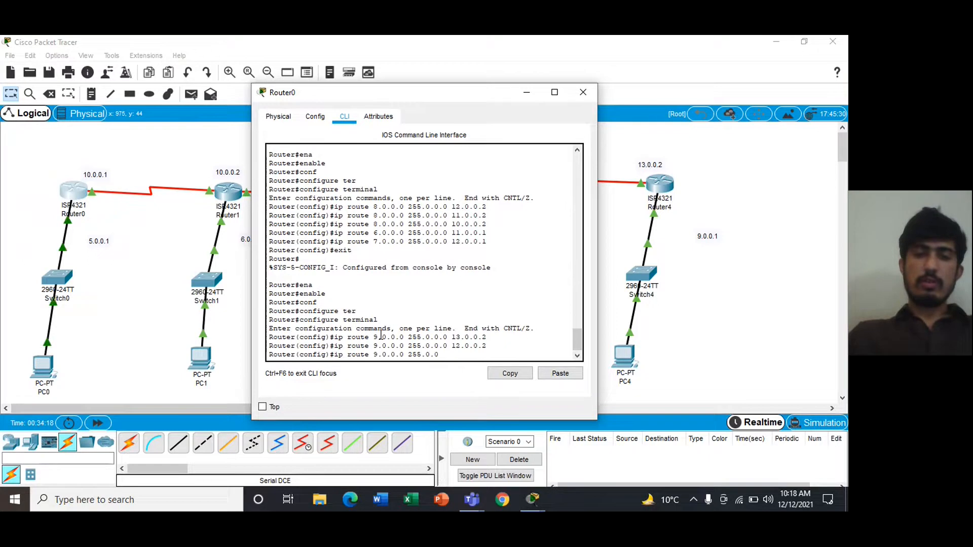
type("0 11.0.0")
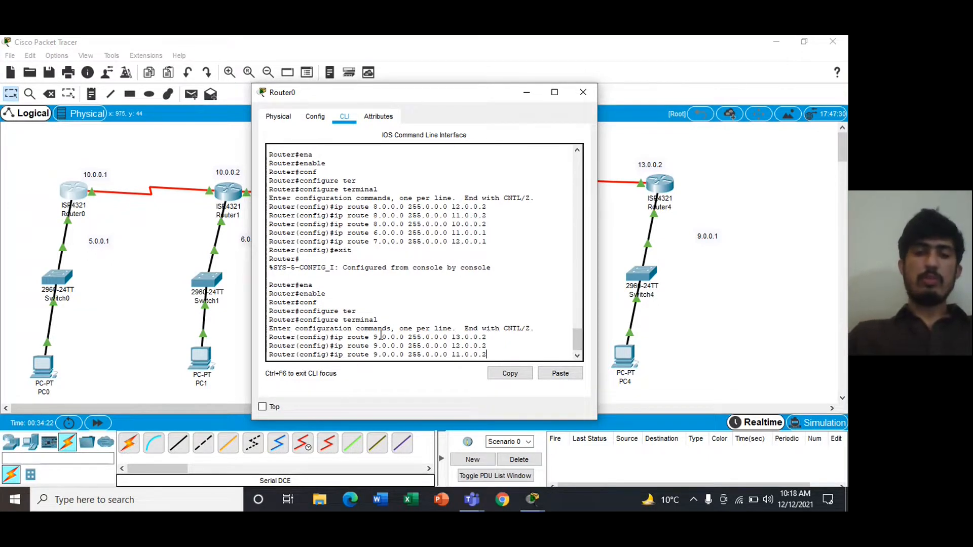
type(".2")
key("Return")
- Add static routes on Router0 with mask 255.0.0.0 to network 6.0.0.0 via 11.0.0.1 and to network 7.0.0.0 via 12.0.0.1
type("ip route")
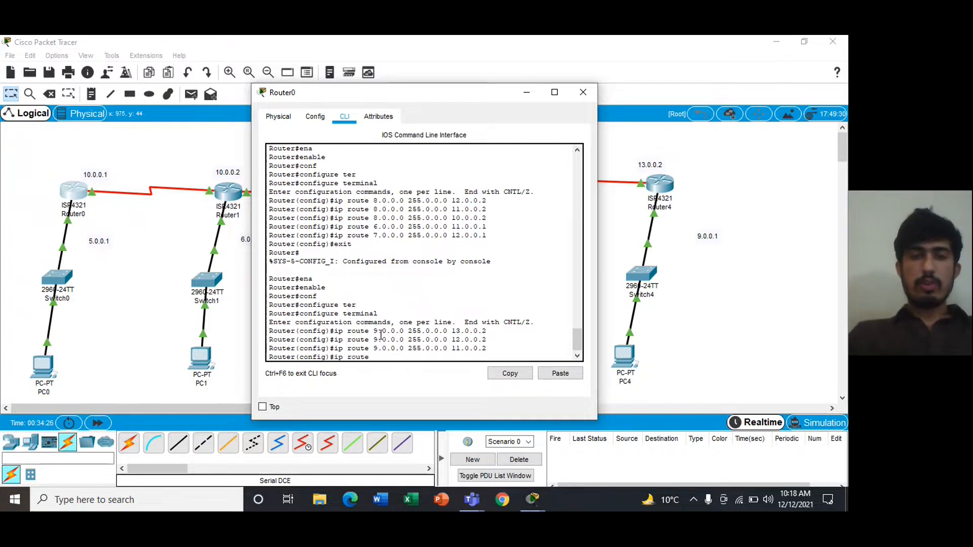
left_click_drag(370, 92, 603, 120)
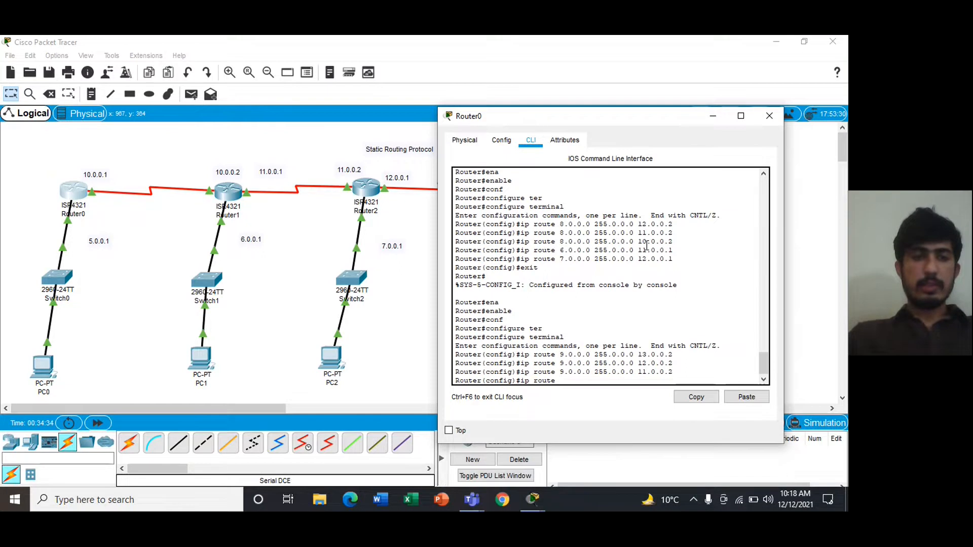
type(".0.0 255.0.0.0 11")
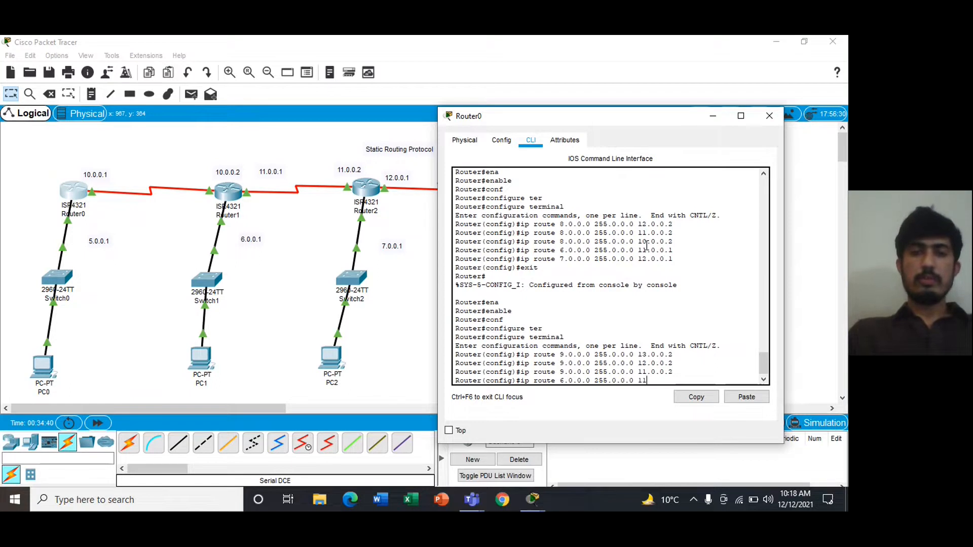
type(".0.0.1")
key("Return")
type("ip route")
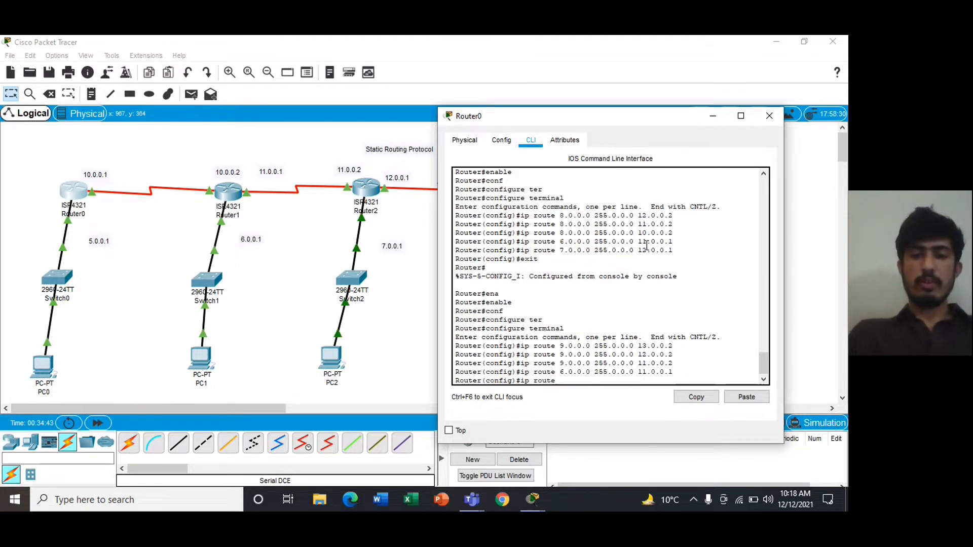
type(" 7.0.")
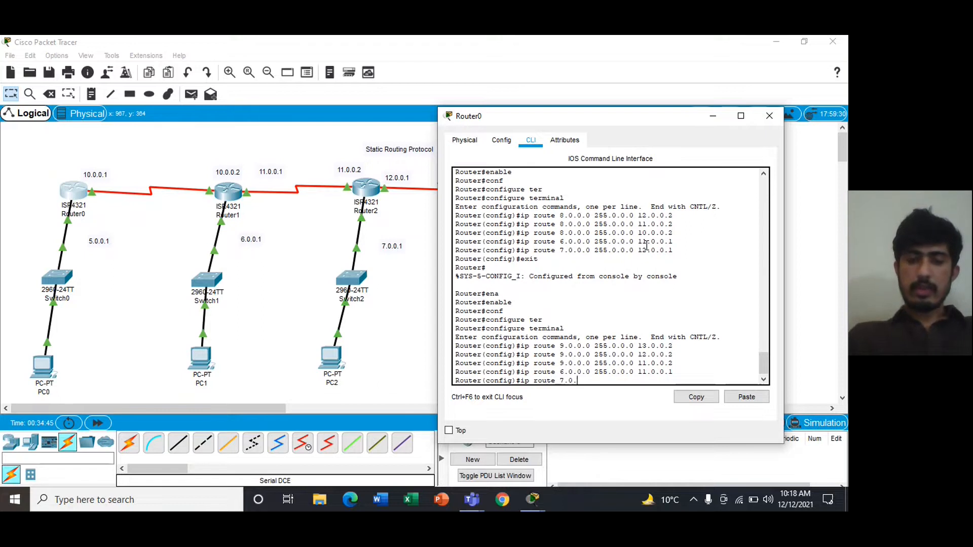
type("0.0 255.0.0.0 12.0.0.1")
key("Return")
- Add a static route on Router0 to network 8.0.0.0 with mask 255.0.0.0 via 13.0.0.1, then exit configuration mode and close Router0
type("ip route")
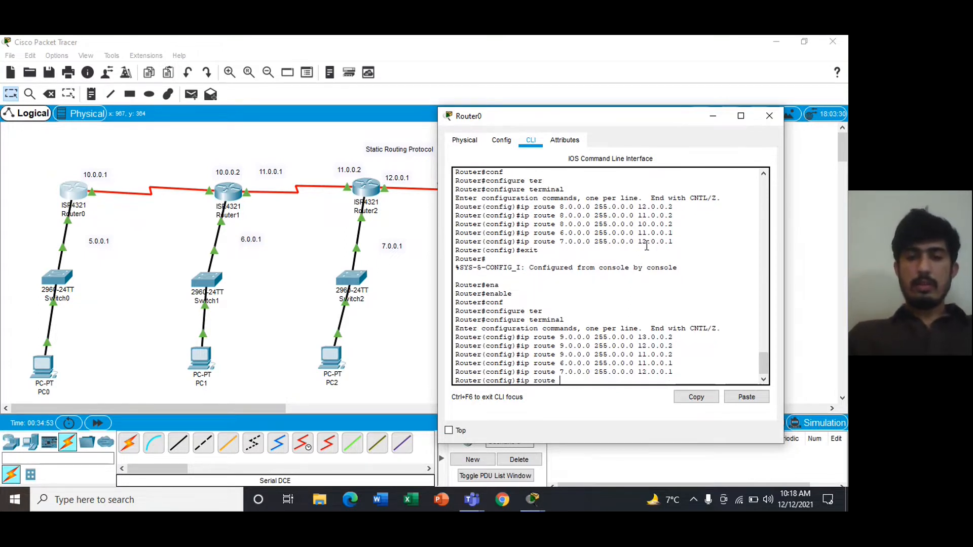
left_click_drag(629, 121, 567, 123)
type("8.0.")
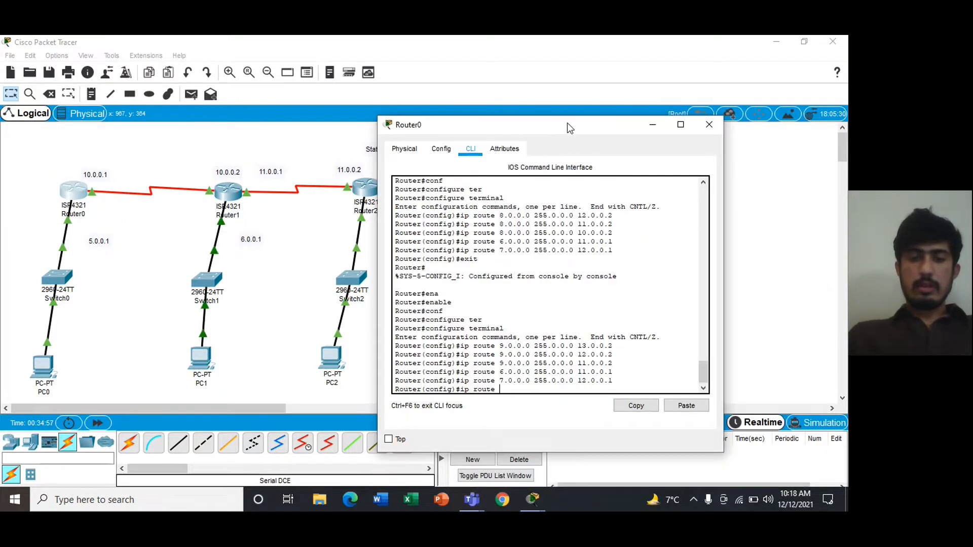
type("0.0 255")
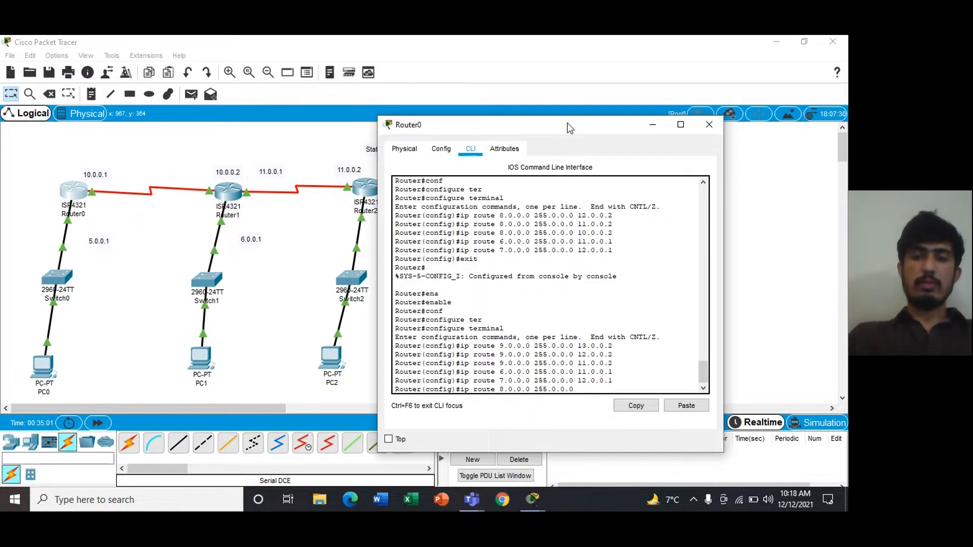
type(".0.0.0")
left_click_drag(560, 123, 500, 94)
type("13.0.0.1")
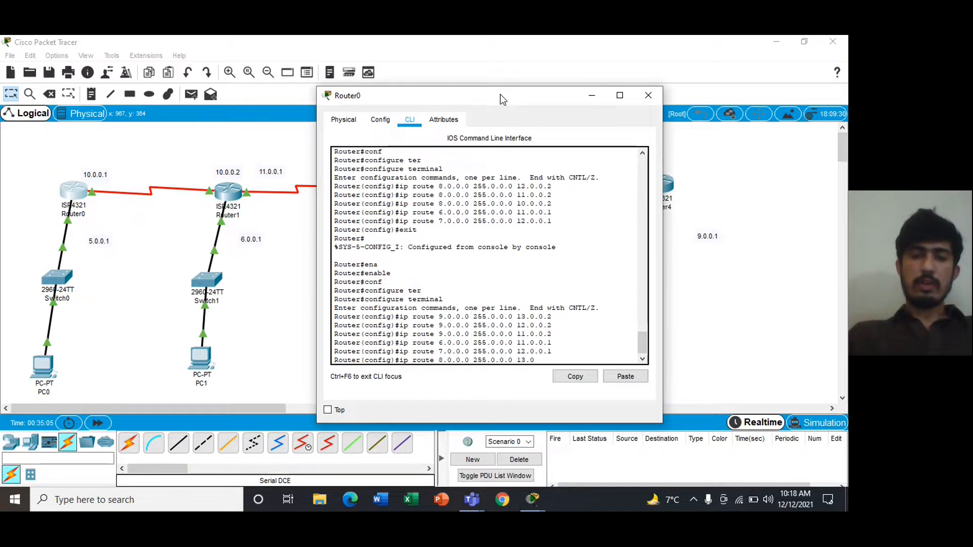
key("Return")
type("exit")
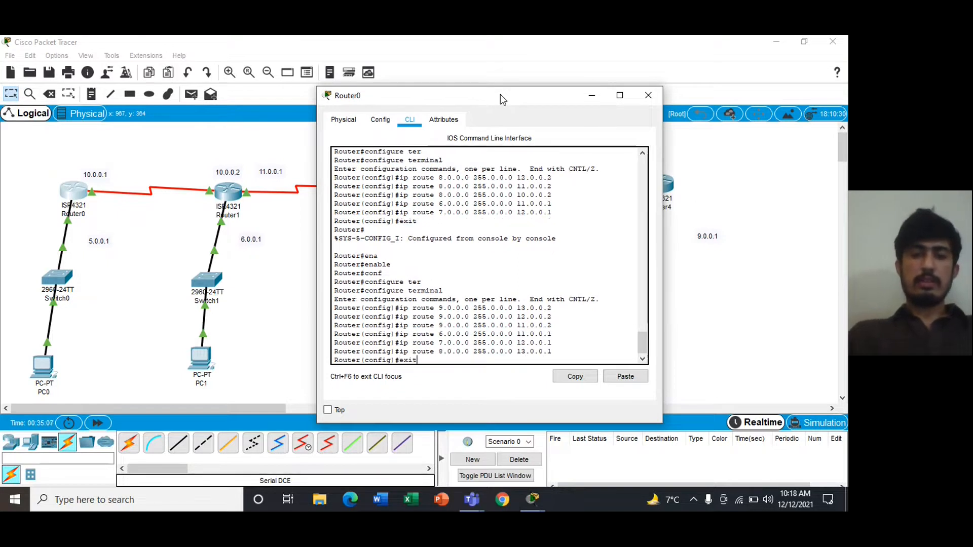
key("Return")
left_click(649, 96)
- Open Router4's command line and enter global configuration mode with enable and configure terminal
left_click(661, 184)
key("Return")
type("ena")
key("Tab")
key("Return")
type("configure te")
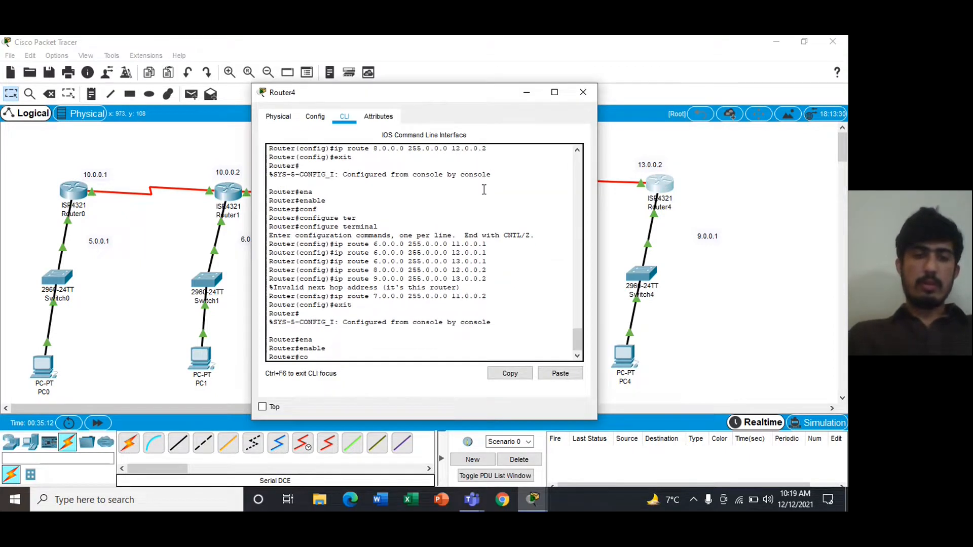
key("Tab")
type("ter")
key("Tab")
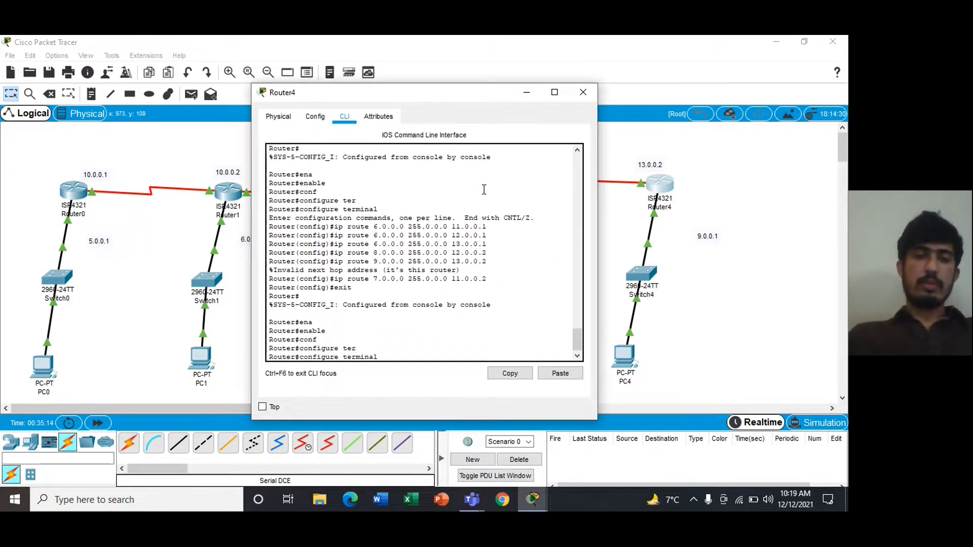
key("Return")
- Try to add a static route on Router4 to network 5.0.0.0 with mask 255.0.0.0 and no next hop
type("ip rout")
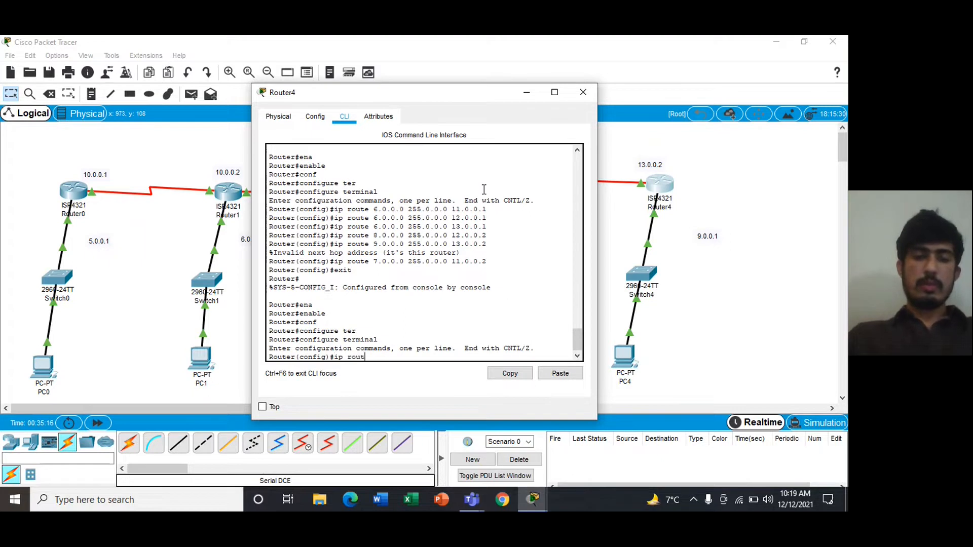
key("BackSpace")
type("5,")
key("BackSpace")
key("BackSpace")
type(".0.0.0")
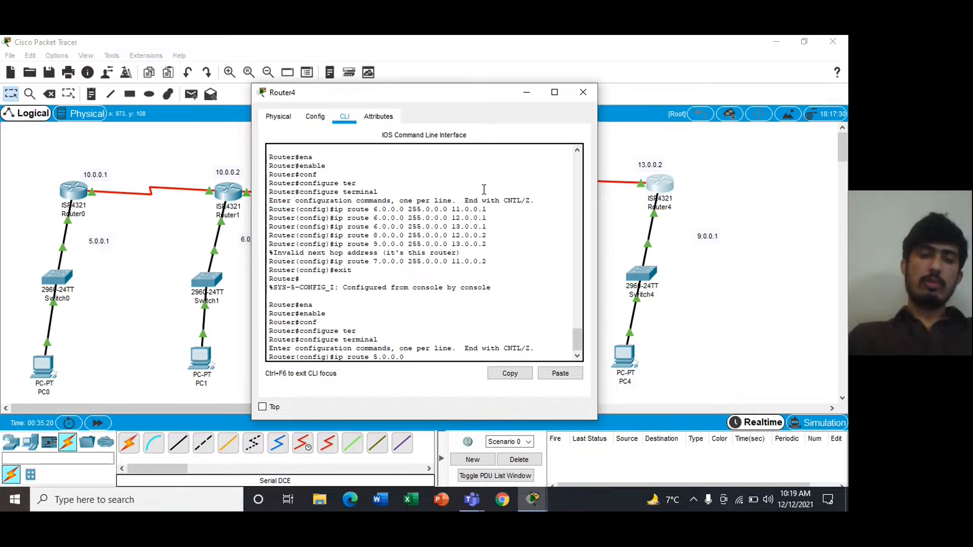
type(" 255.0.0.0")
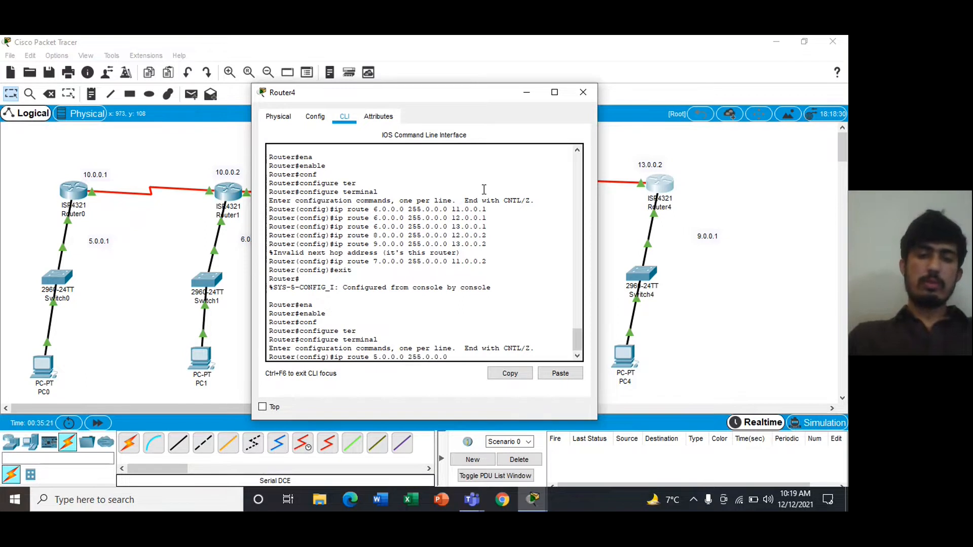
key("Return")
- Add a static route on Router4 to network 5.0.0.0 with mask 255.0.0.0 via next hop 10.0.0.1
type("n")
key("BackSpace")
type("ip ro")
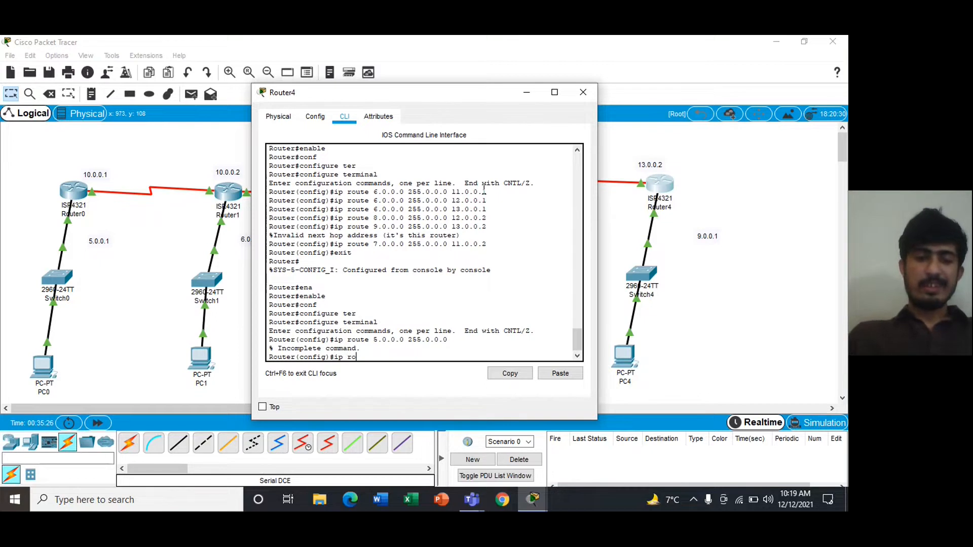
type("ute")
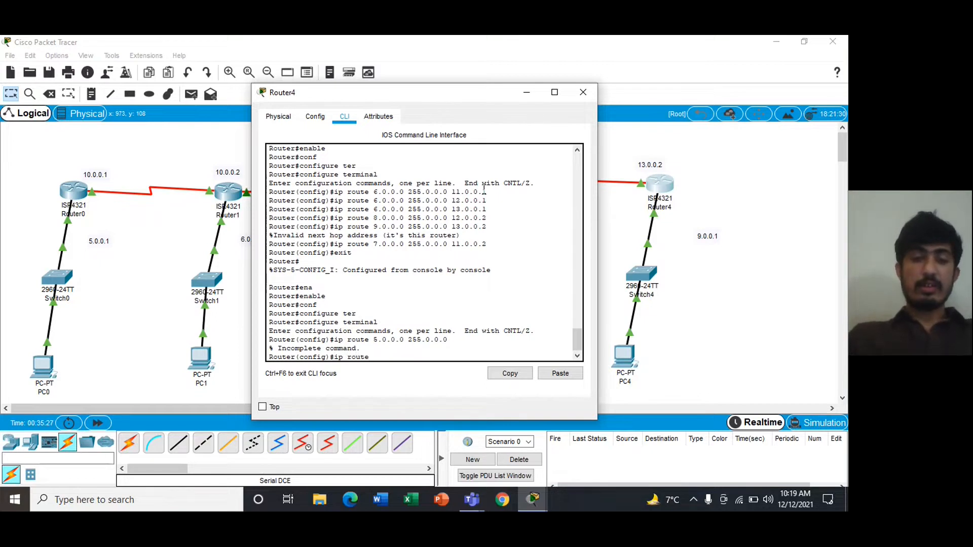
type(" 5.0.0.0 255.0.0.0")
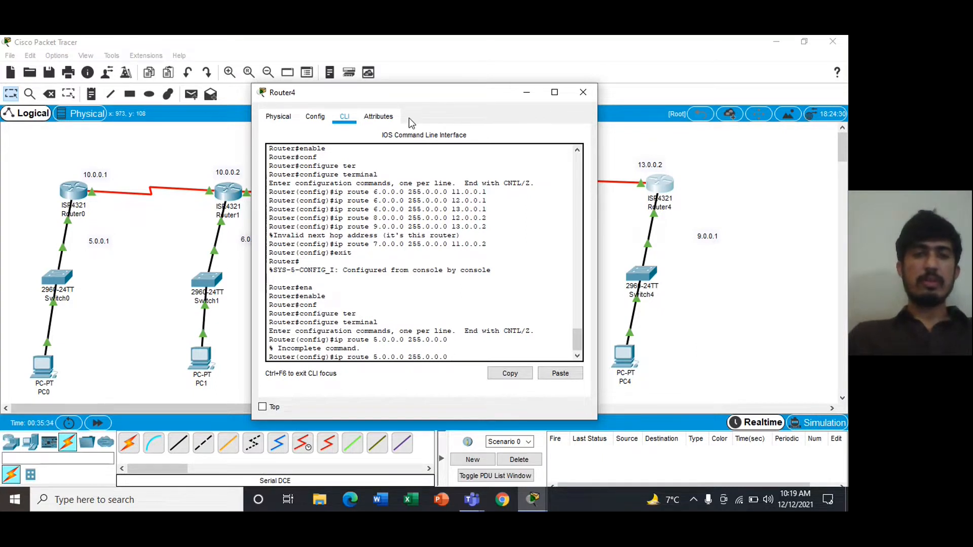
left_click_drag(404, 95, 510, 137)
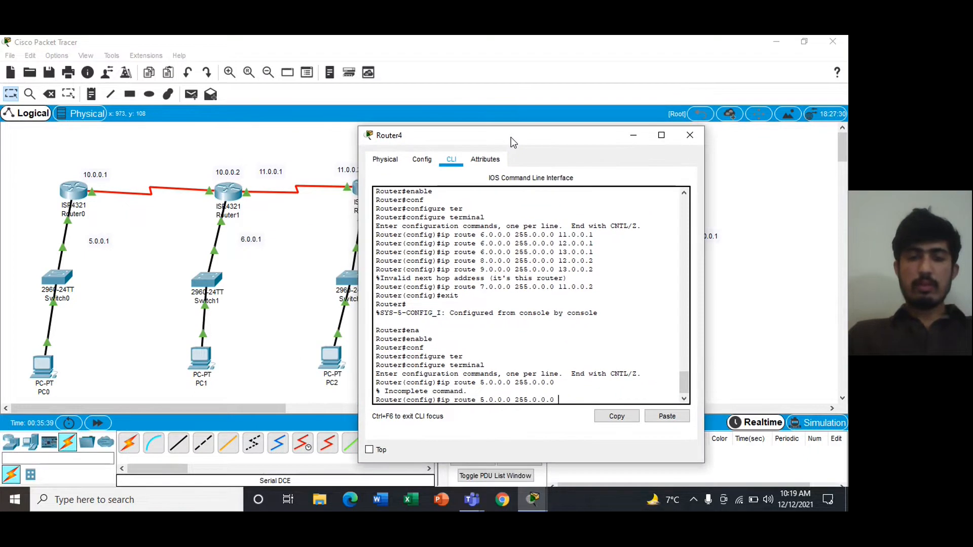
type("0.0.0.1")
key("Return")
- Add two static routes on Router4 to network 5.0.0.0 with mask 255.0.0.0, via next hops 11.0.0.1 and 12.0.0.1
type("ip")
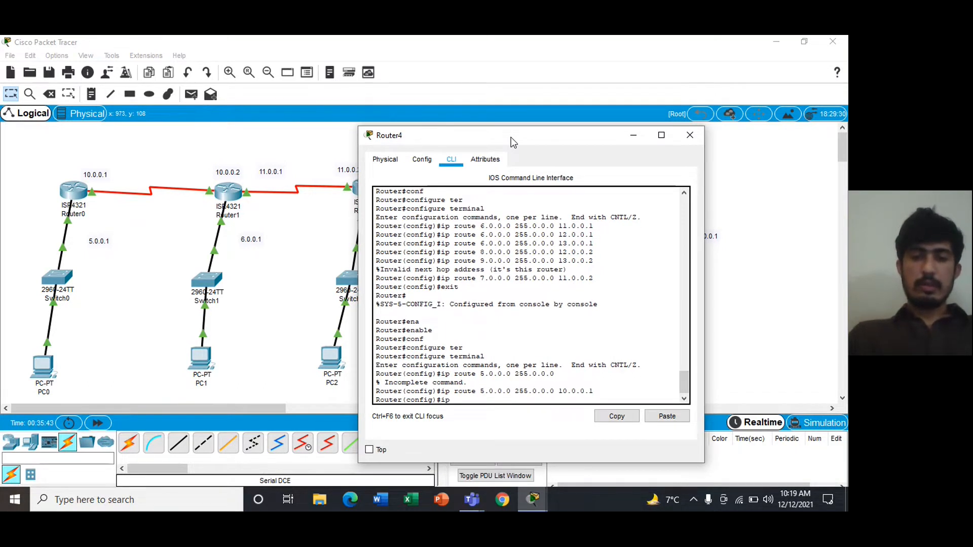
type(" route ")
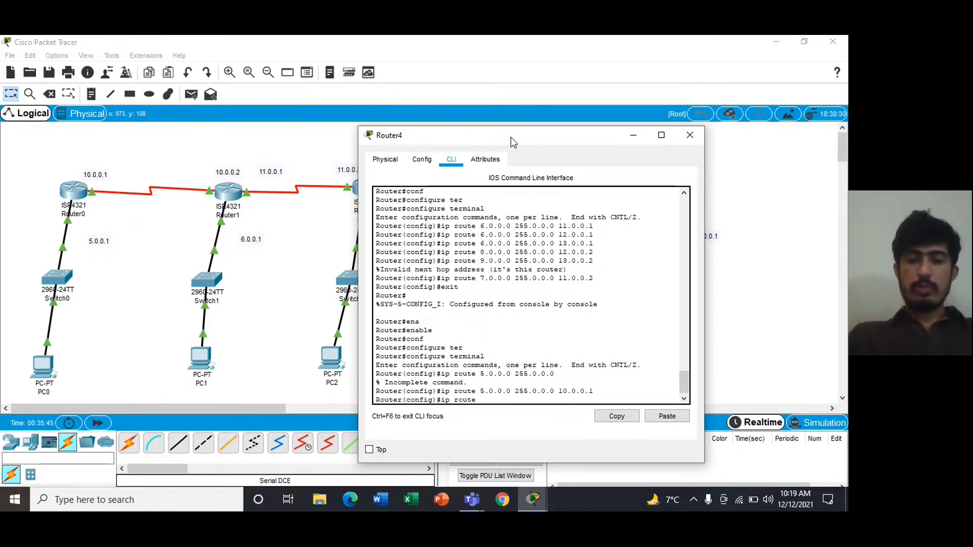
type("5.0.0.0 255.0.0.0")
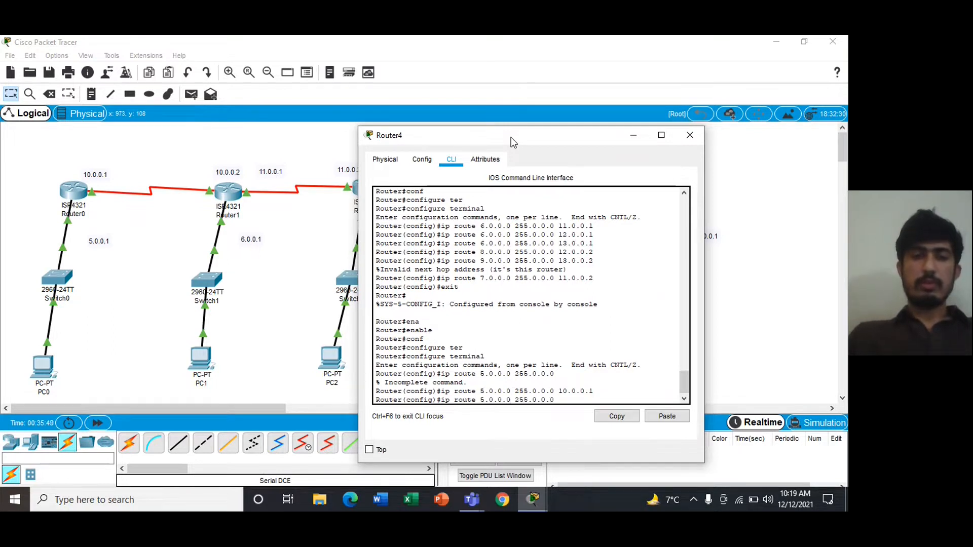
type(" 11.0.")
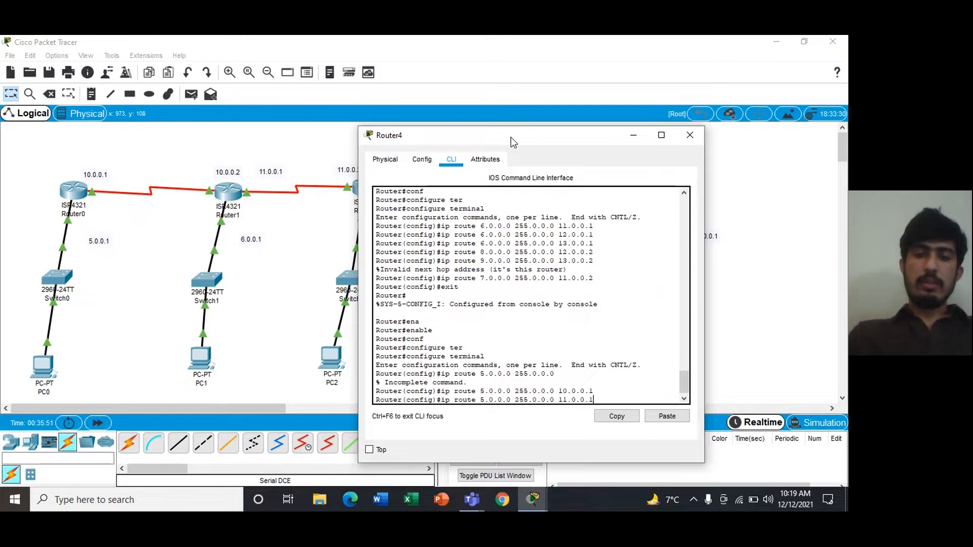
type("0.1")
key("Return")
type("ip ro")
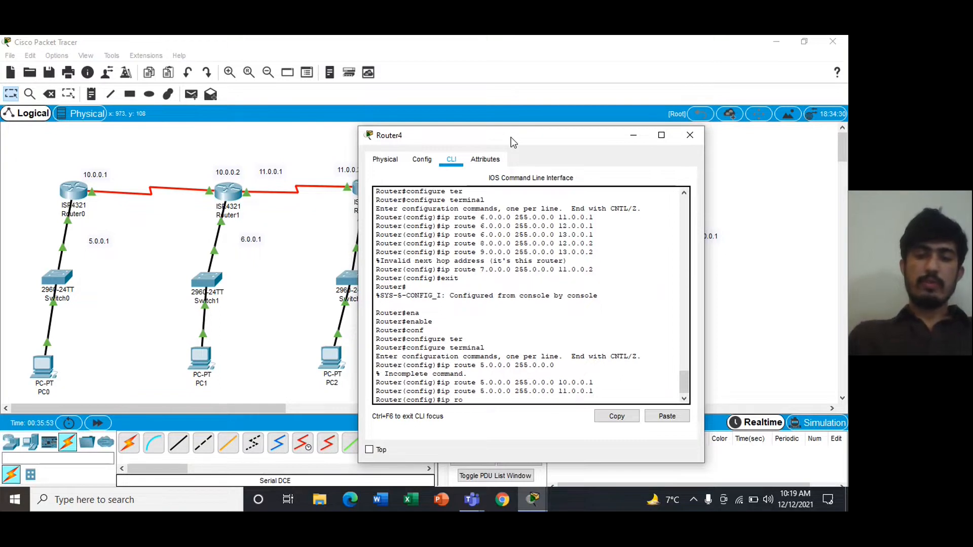
type("ute 5.0.0.0 255.0")
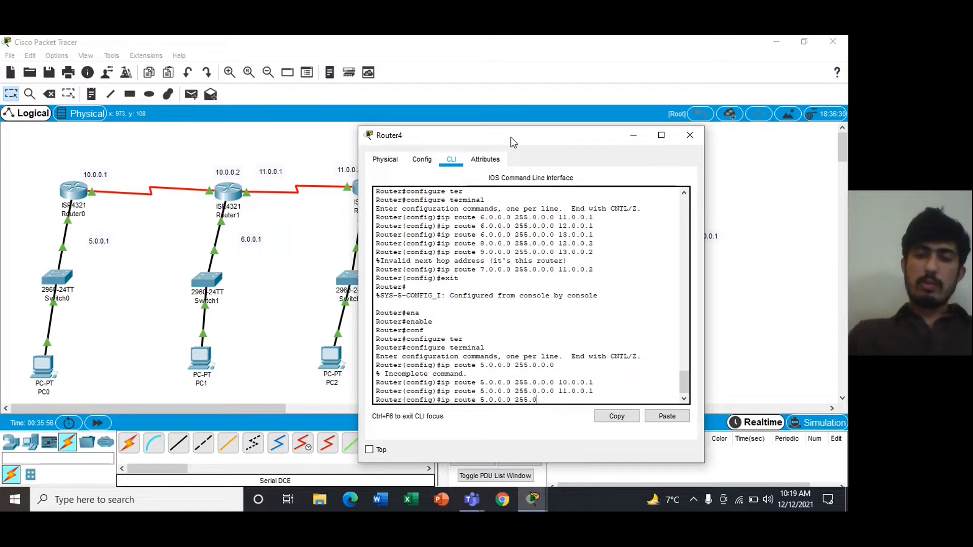
type(".0.0 12.")
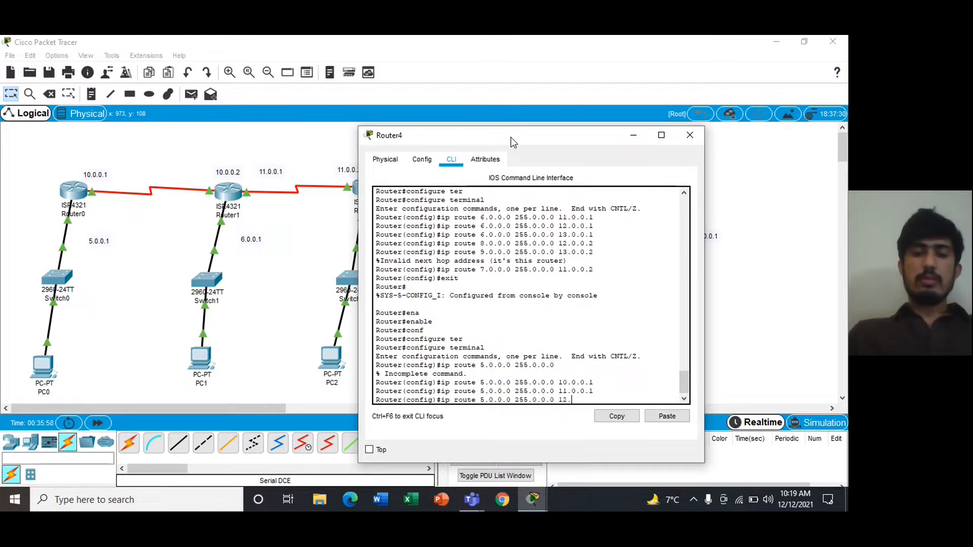
type("0.0.1")
key("Return")
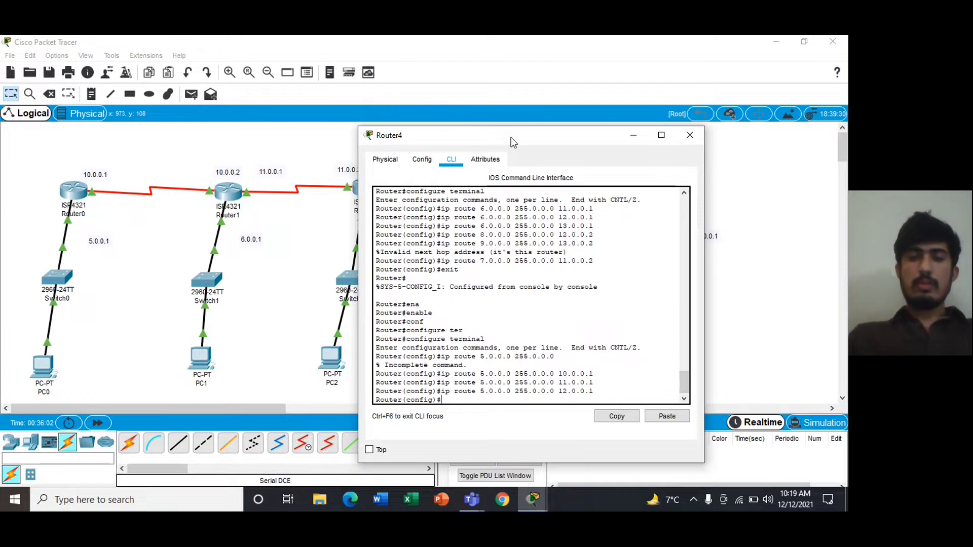
- Add a static route on Router4 to network 5.0.0.0 with mask 255.0.0.0 via next hop 13.0.0.1
mouse_move(510, 139)
left_mouse_down()
mouse_move(510, 274)
mouse_move(500, 129)
left_mouse_up()
type("onfig)#ip route 5.0.0.0 255.0.0.0 130")
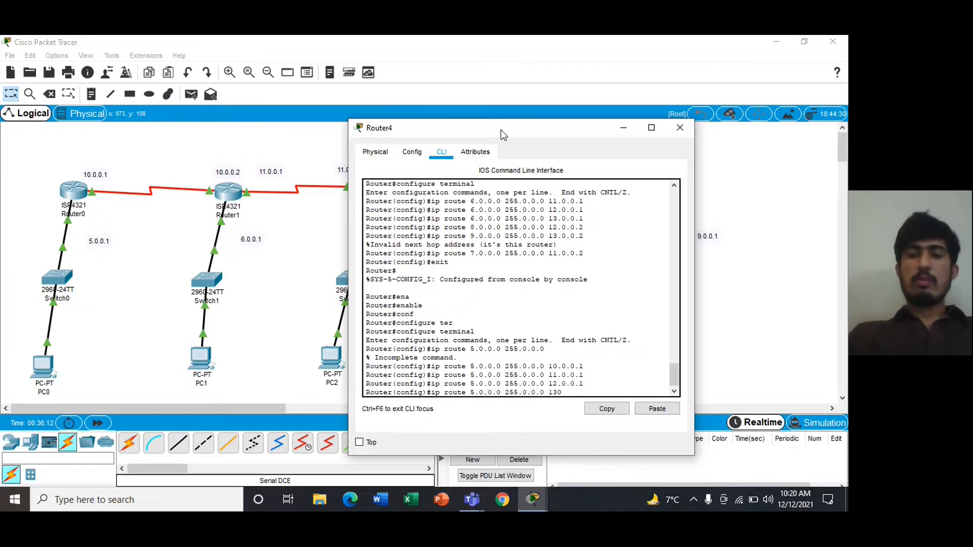
key("BackSpace")
type(".0.0.1")
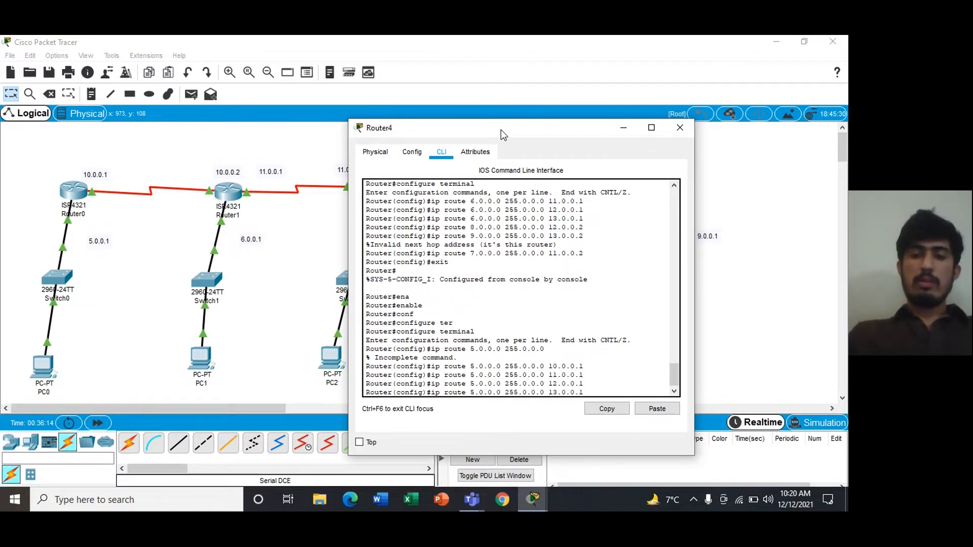
key("Return")
- Add a static route on Router4 to network 8.0.0.0 with mask 255.0.0.0 via next hop 12.0.0.2
left_click_drag(501, 131, 514, 165)
type("ip route")
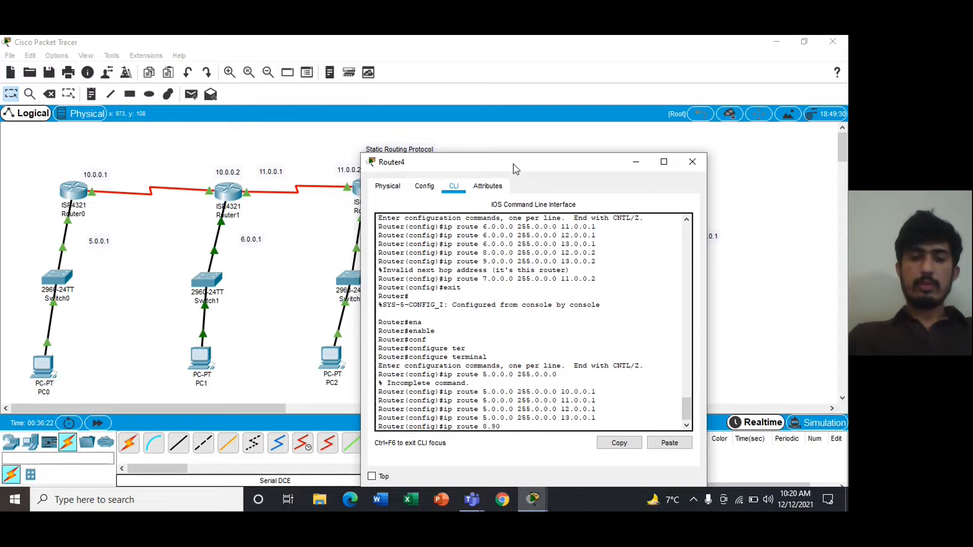
type(" 8.0")
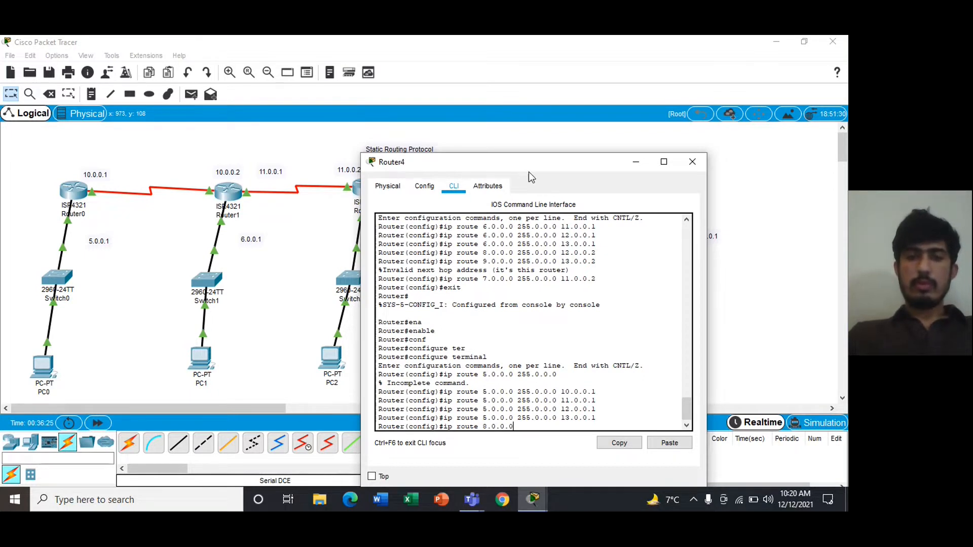
left_click_drag(527, 169, 560, 155)
type(".0.0 255")
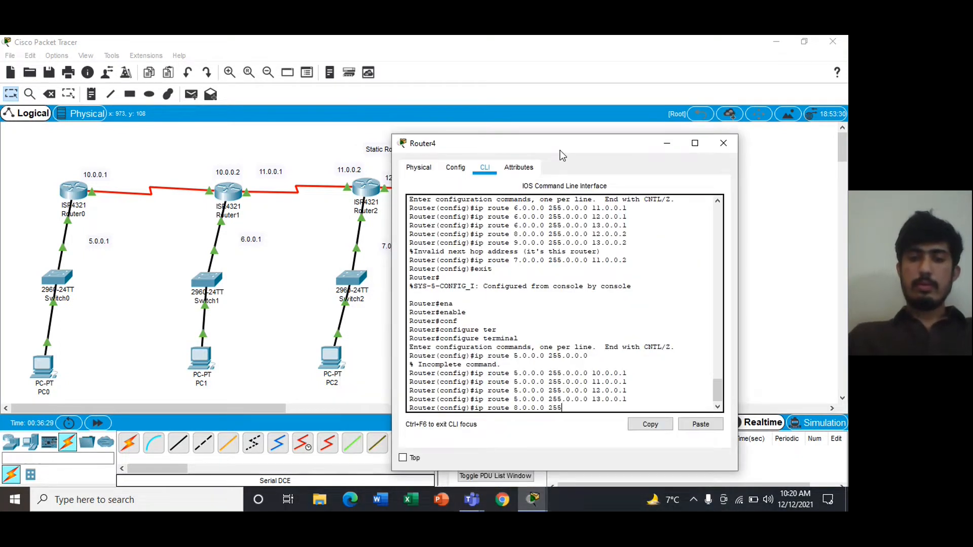
type("0 13.0.0.2")
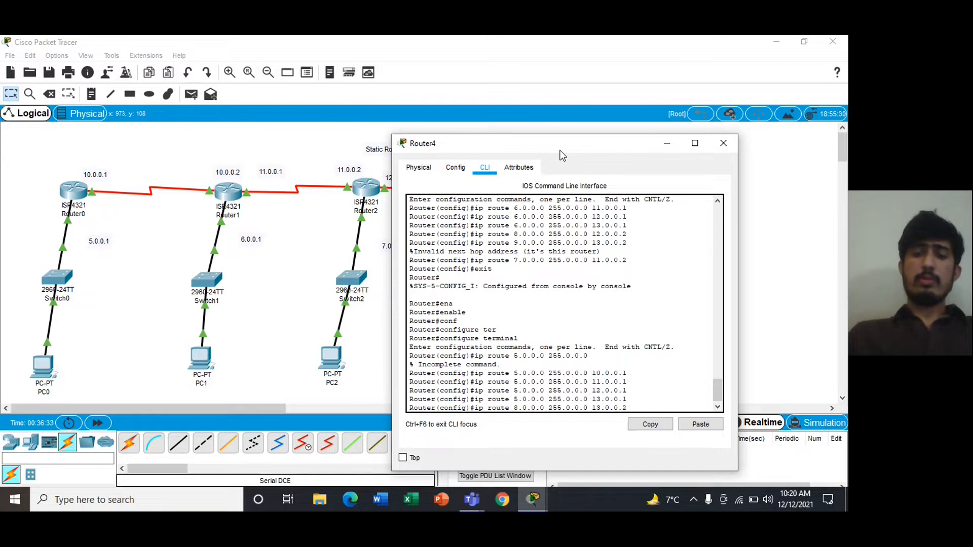
left_click_drag(563, 155, 557, 196)
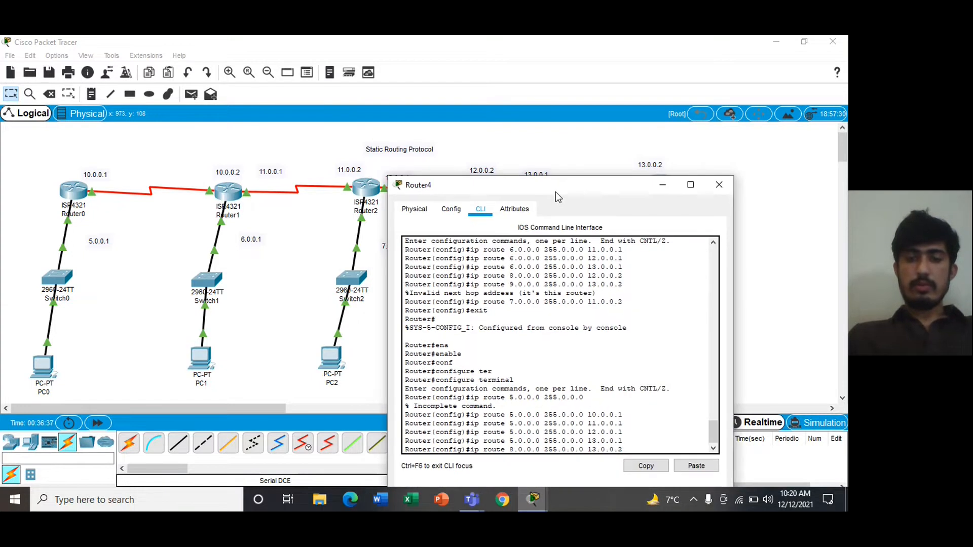
key("Delete")
type("2")
key("End")
key("Return")
- Add a static route on Router4 to network 7.0.0.0 with mask 255.0.0.0 via next hop 11.0.0.2
type("ip route 8.0.0")
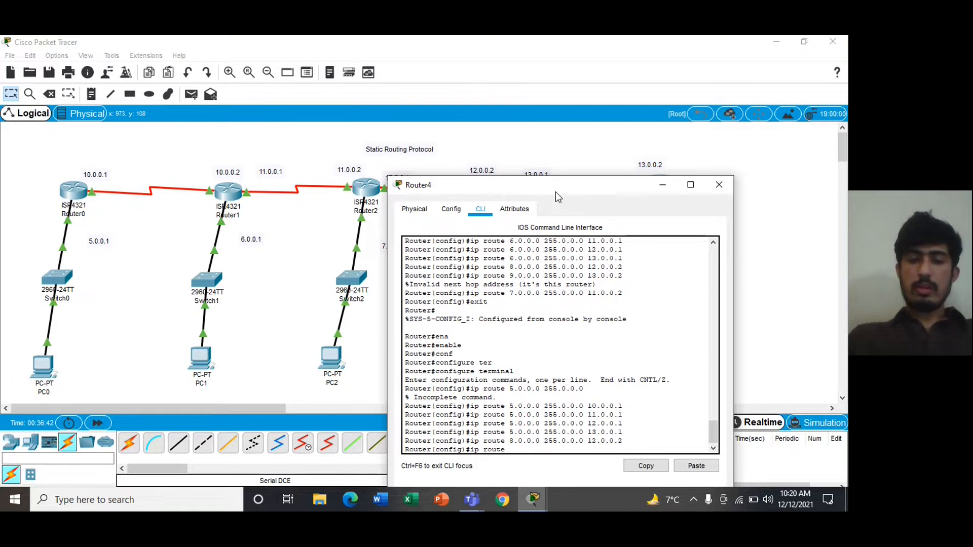
key("BackSpace")
key("BackSpace")
key("BackSpace")
key("BackSpace")
key("BackSpace")
type("7.0.0.0 255")
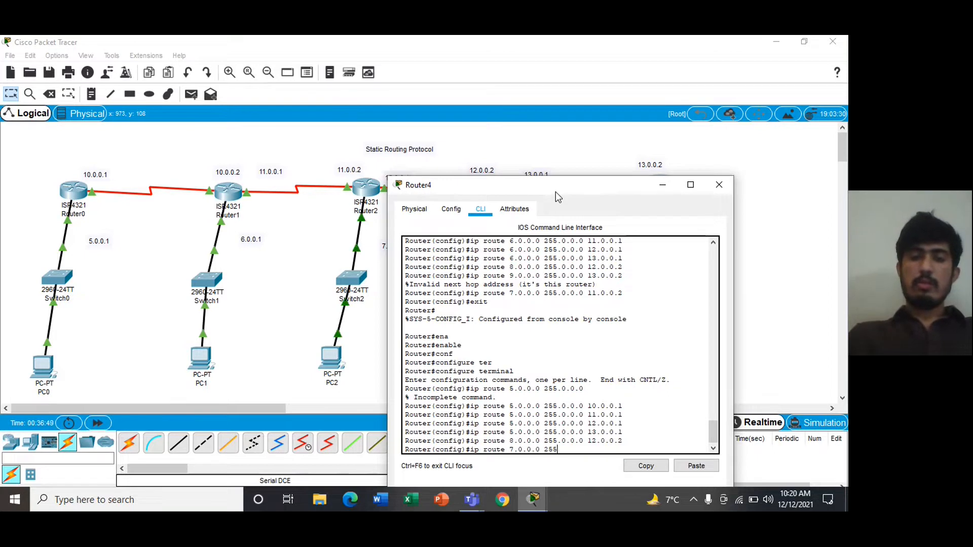
type(".0.0.0 11.0.0")
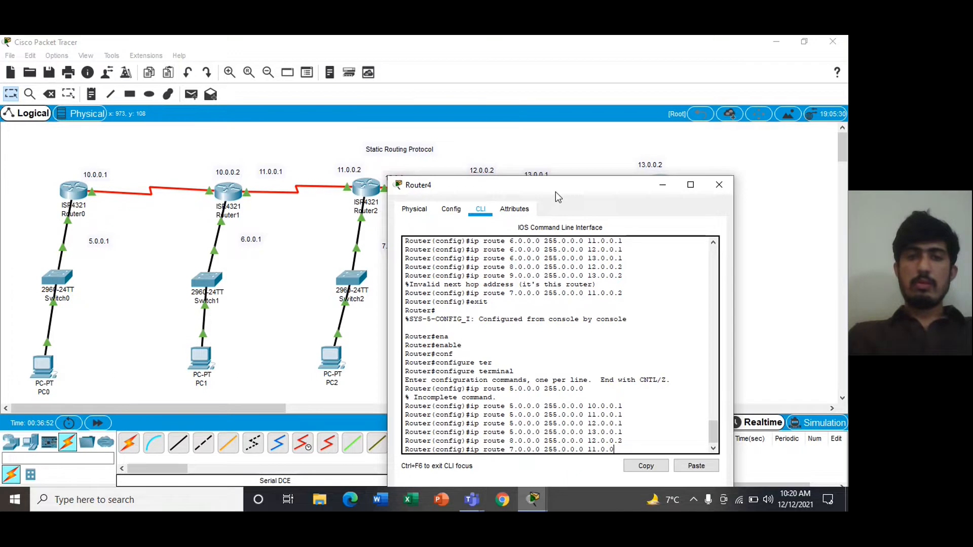
left_click_drag(575, 185, 538, 133)
type(".2")
key("Return")
- Add a static route on Router4 to network 6.0.0.0 with mask 255.0.0.0 via 10.0.0.2, and exit its configuration
type("ip")
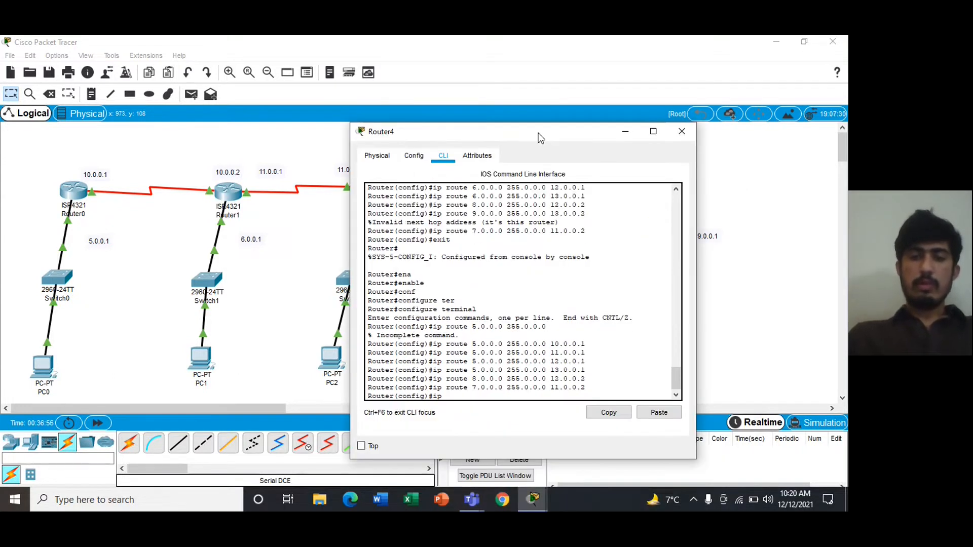
type(" route")
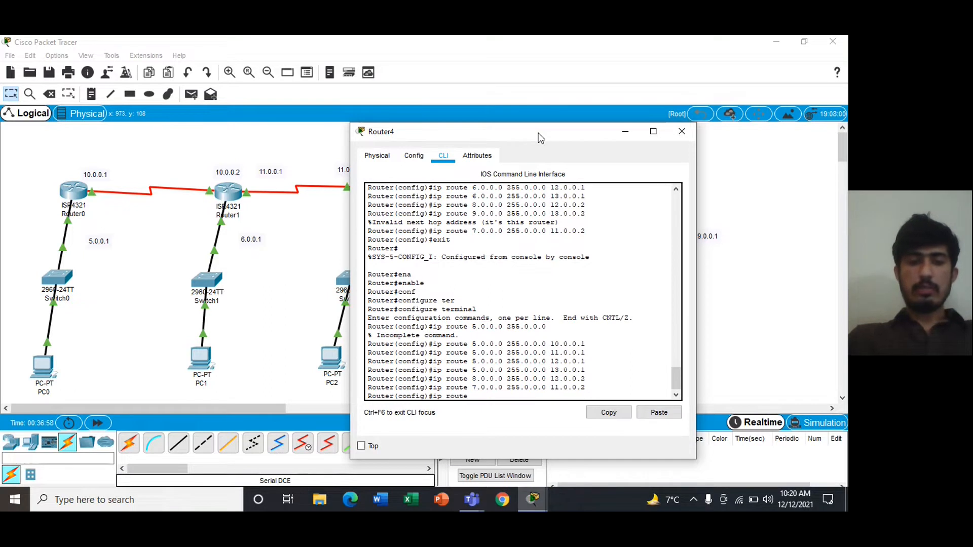
type(" 6.0.0.0 255.0.0.0")
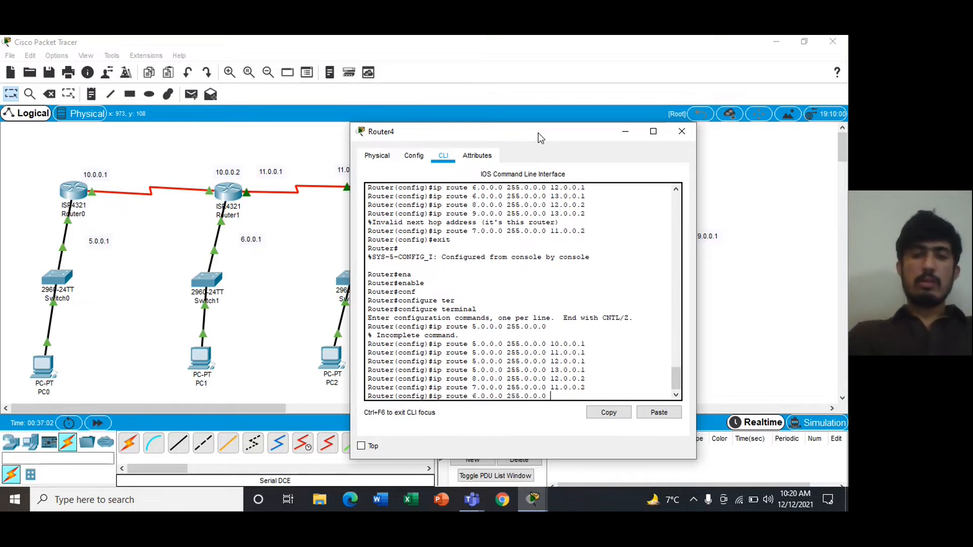
type(" 10.0.0.2")
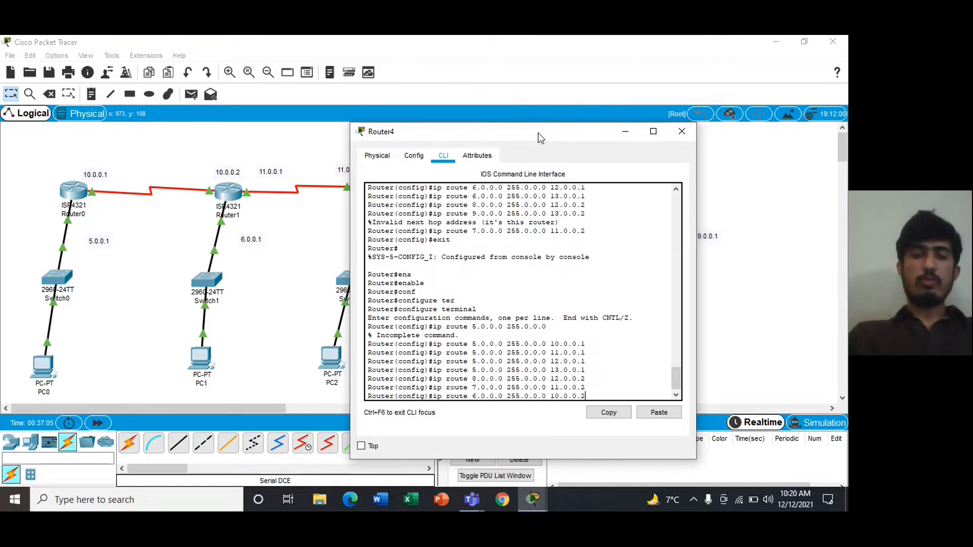
key("Return")
type("exit")
key("Return")
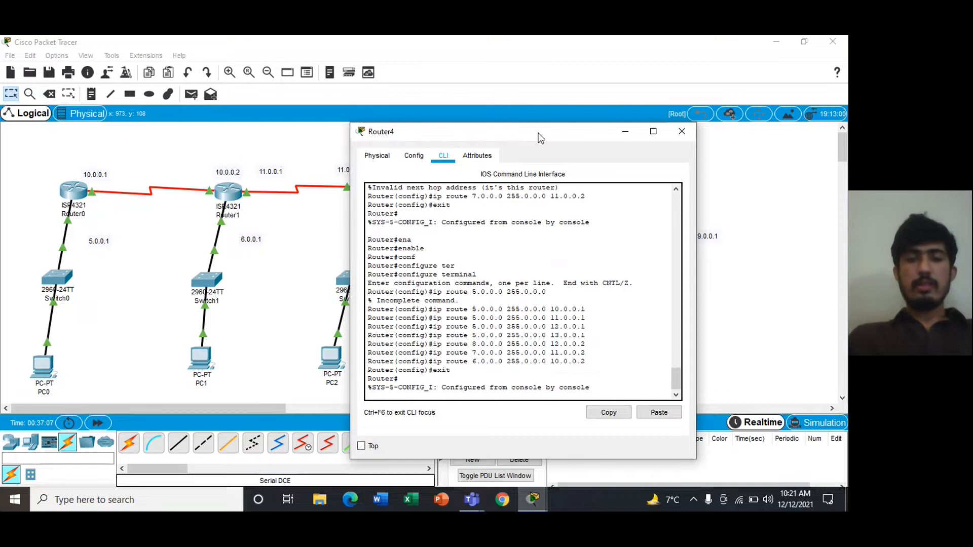
left_click(680, 133)
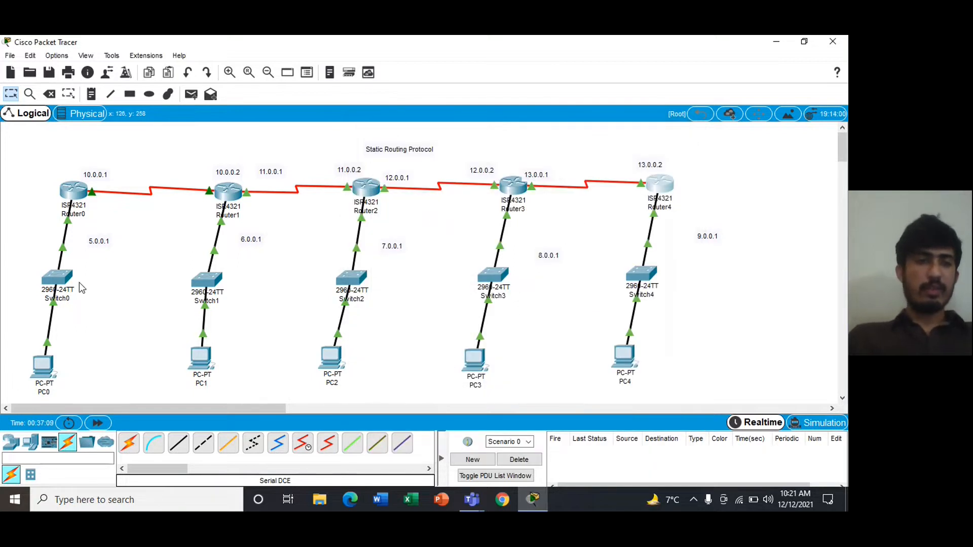
- Test connectivity by sending two simple PDUs from PC0 to PC4, and delete the PDU scenario
left_click(192, 95)
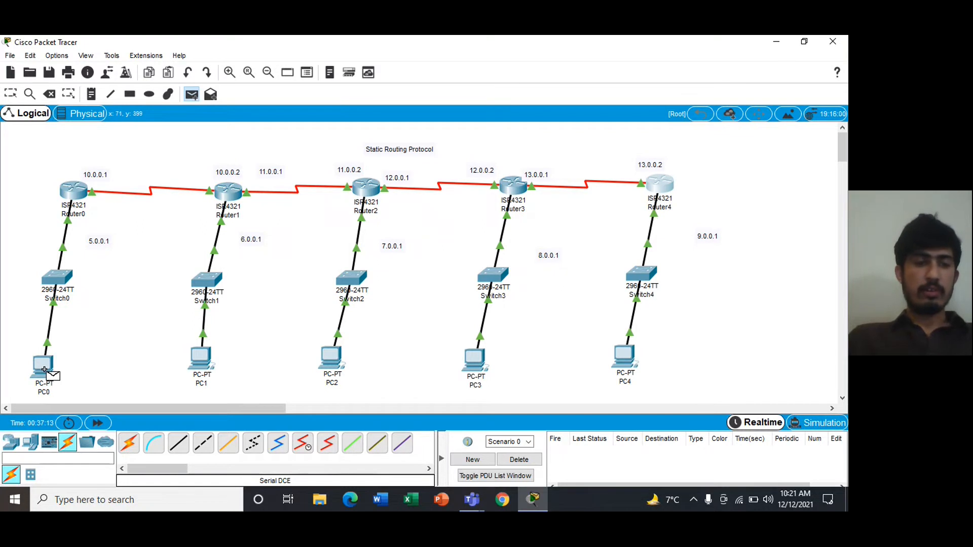
left_click(44, 370)
left_click(622, 357)
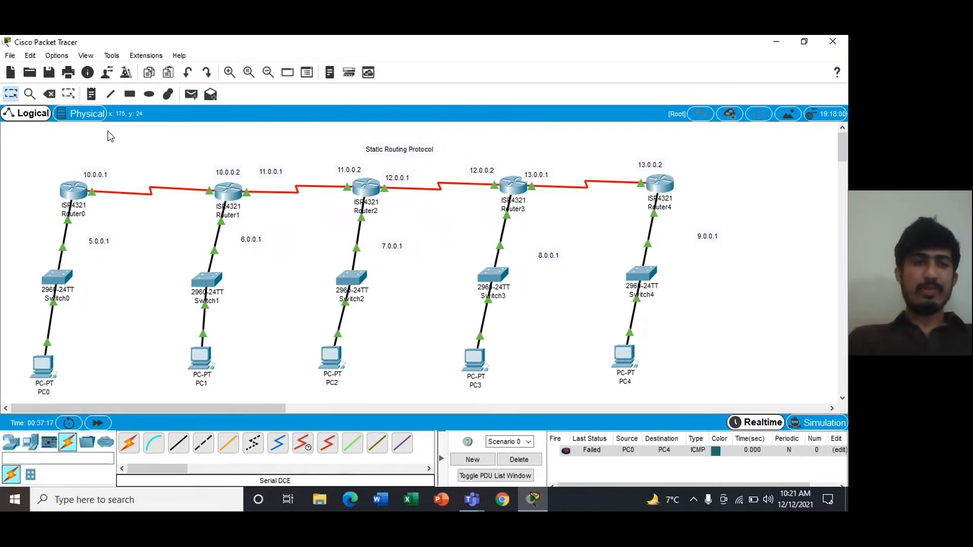
left_click(191, 94)
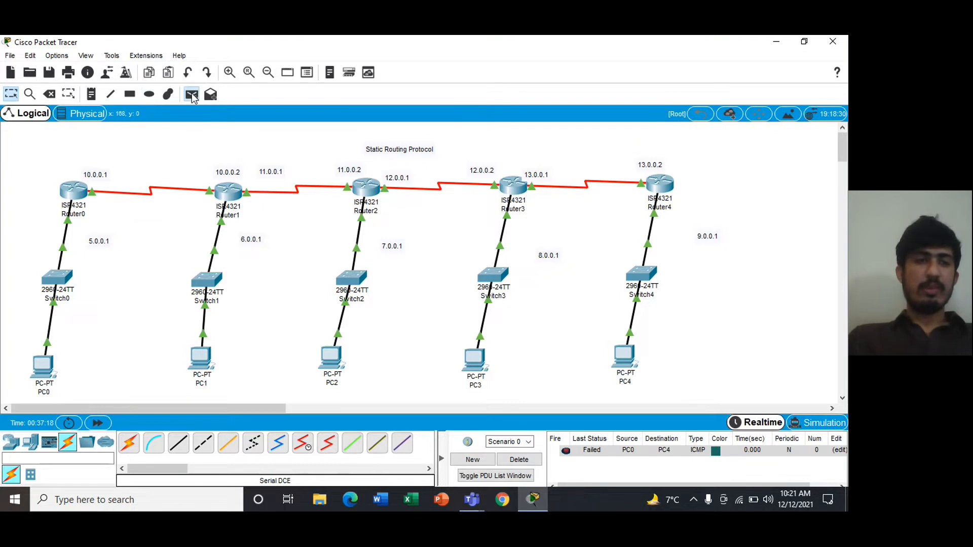
left_click(38, 369)
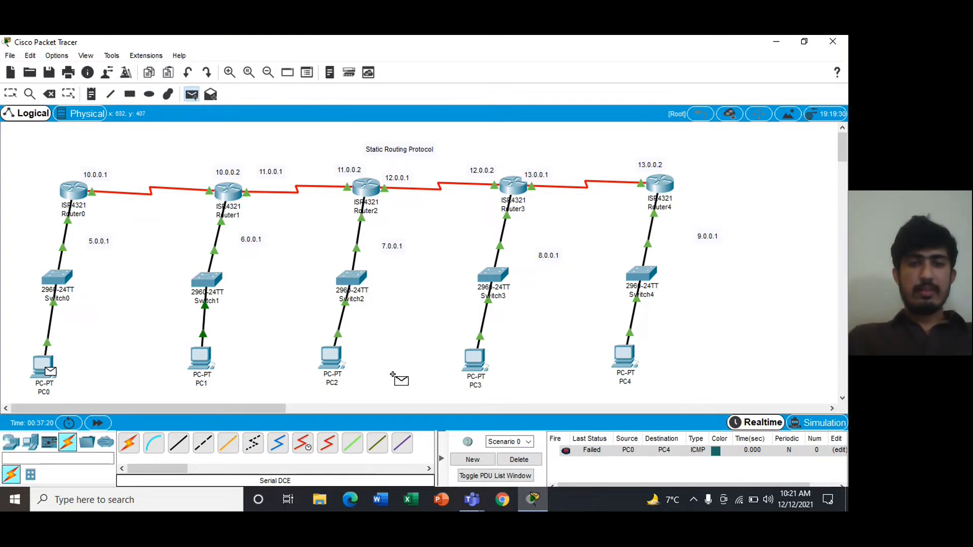
left_click(622, 365)
left_click(517, 459)
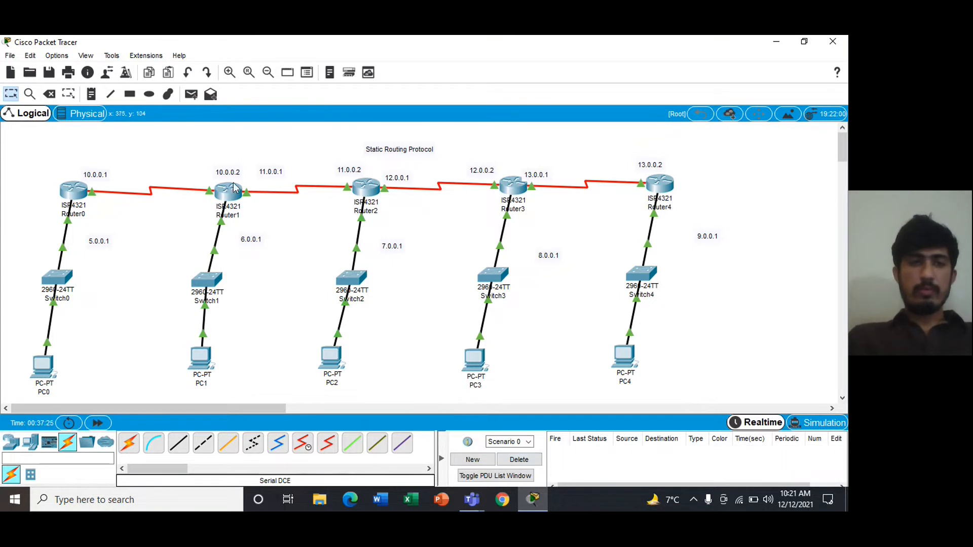
- Test the reverse path with a simple PDU from PC4 to PC0, and delete the PDU scenario
left_click(191, 94)
left_click(625, 357)
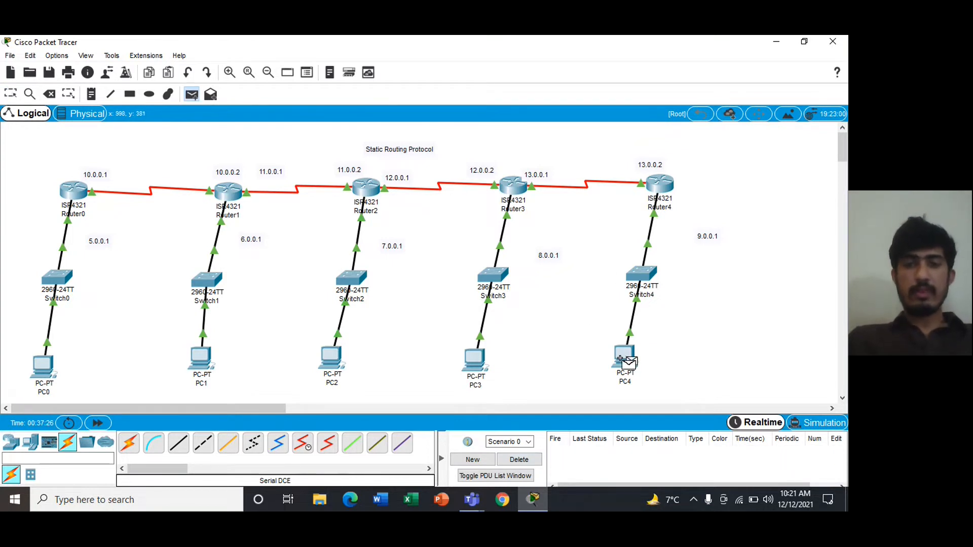
left_click(43, 366)
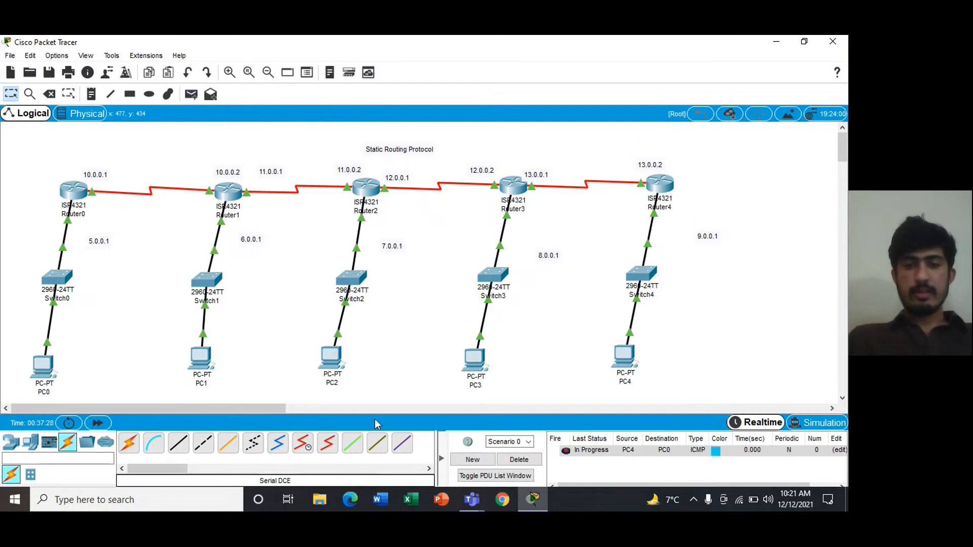
left_click(519, 459)
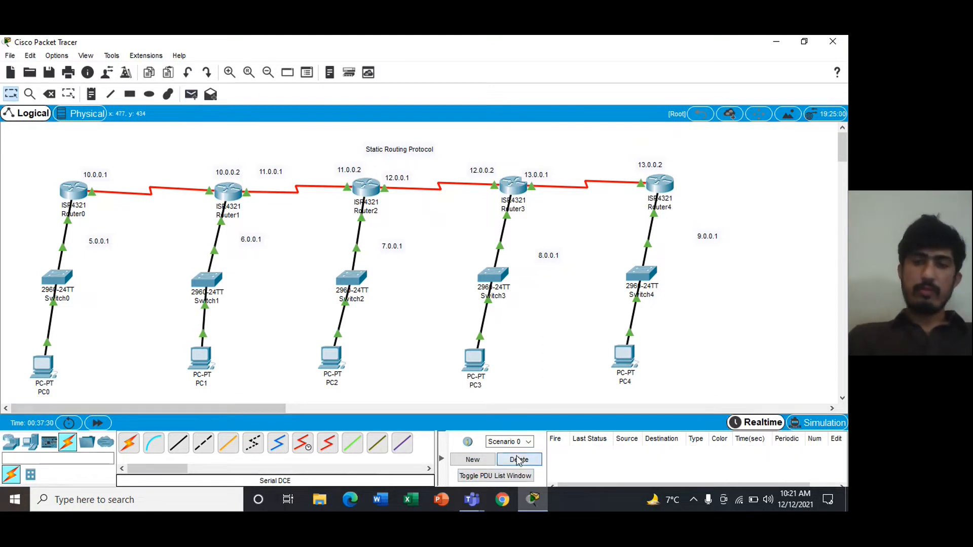
- Retest with another simple PDU from PC0 to PC4, and clear the PDU list
left_click(192, 96)
left_click(43, 368)
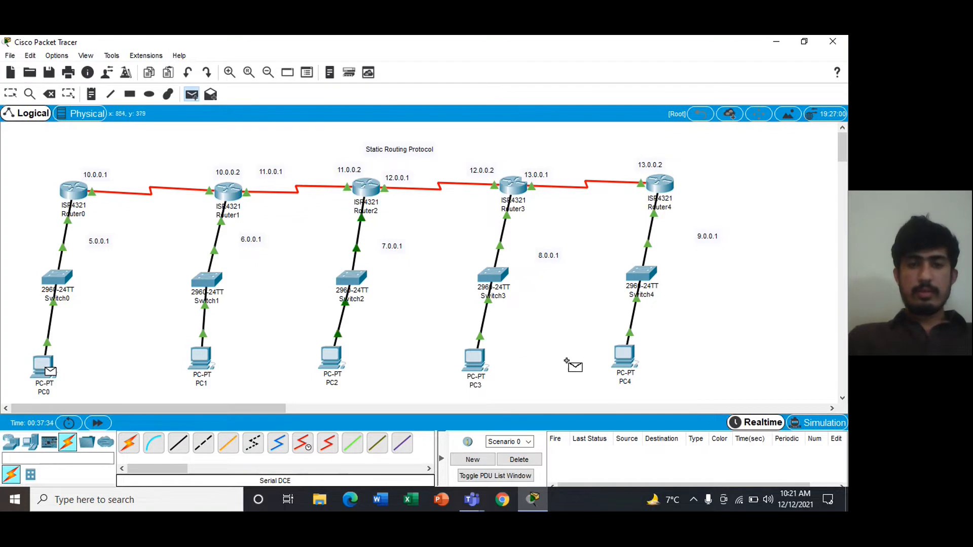
left_click(621, 371)
left_click(519, 459)
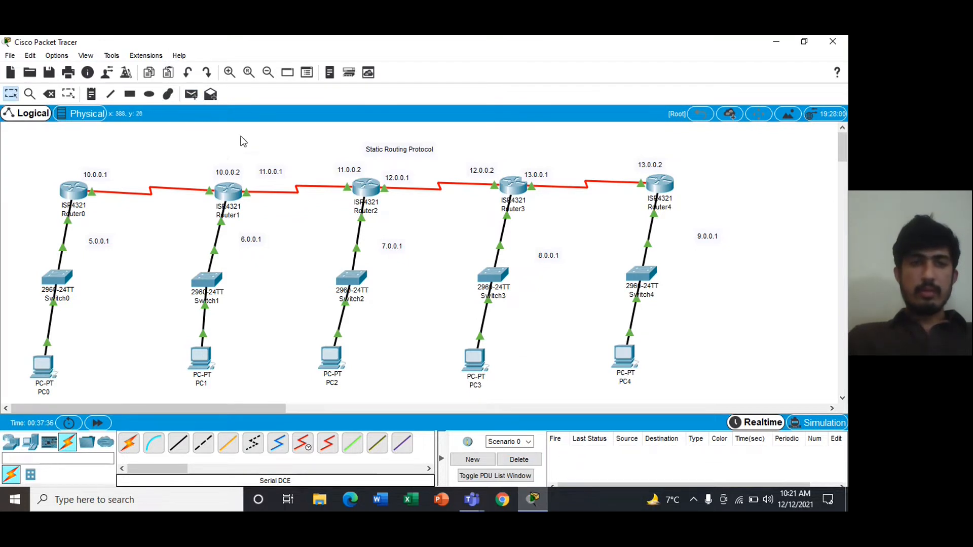
- Send a simple PDU from PC1 to PC4 to test connectivity, and clear the PDU list
left_click(193, 96)
left_click(201, 359)
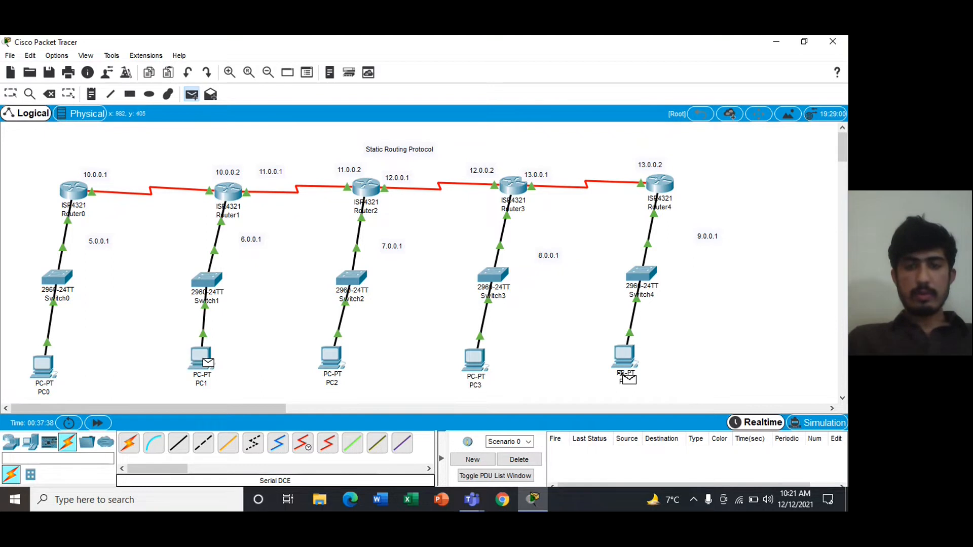
left_click(634, 358)
left_click(518, 459)
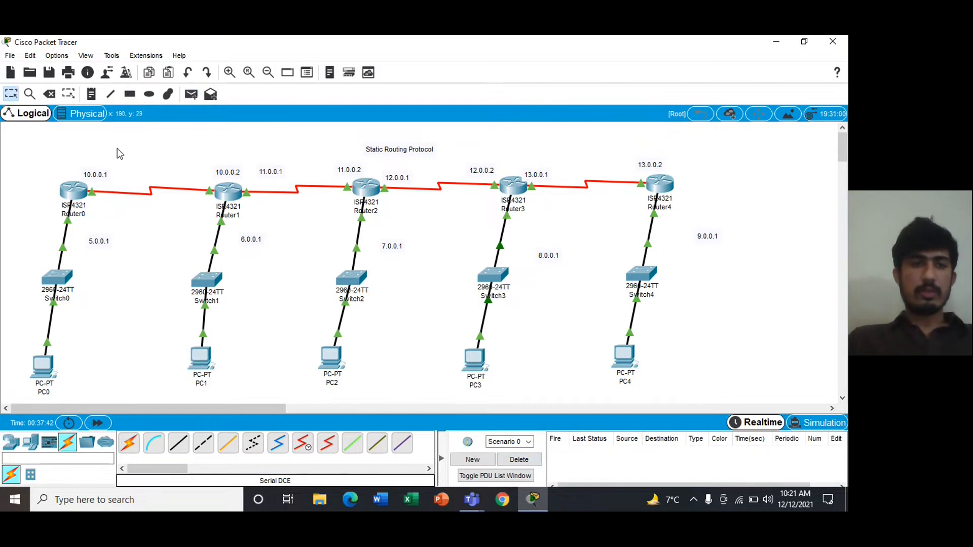
- Open Router0's command line and enter global configuration mode with enable and configure terminal
left_click(80, 188)
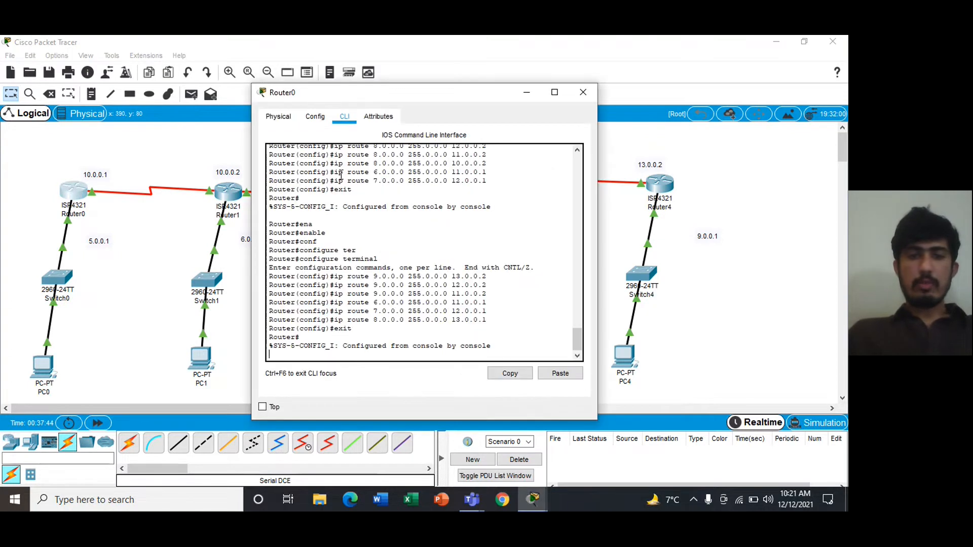
key("Return")
type("ena")
key("Tab")
key("Return")
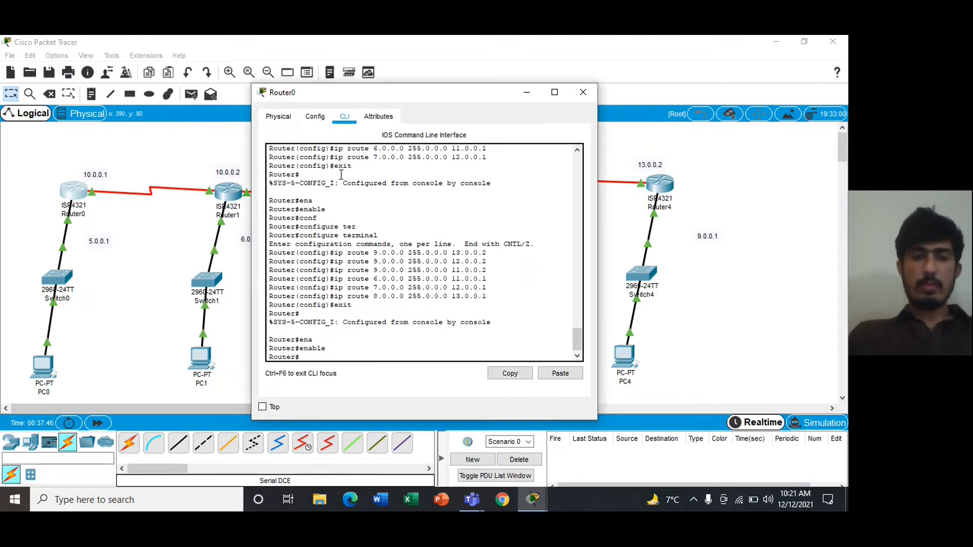
type("conf")
key("Tab")
type("ter")
key("Tab")
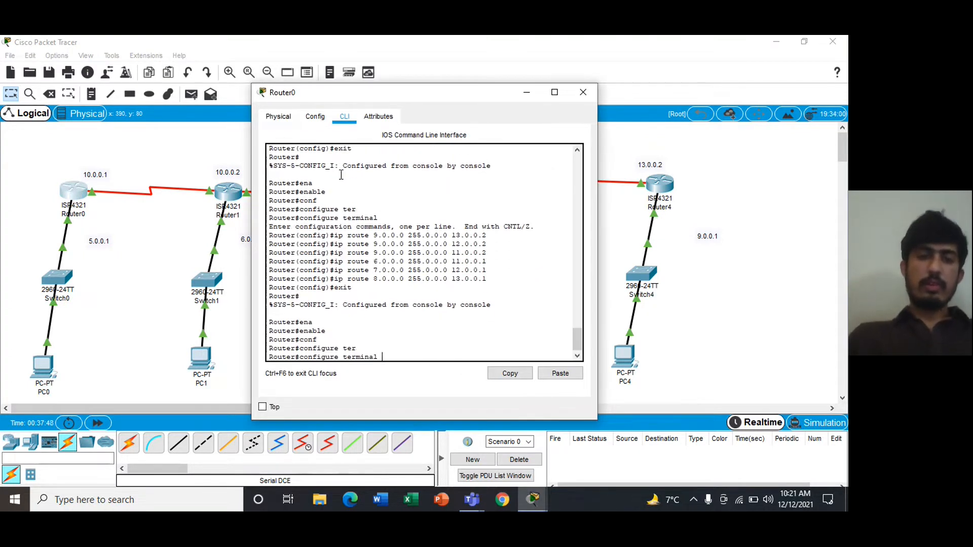
key("Return")
- Add a static route on Router0 to network 9.0.0.0 with mask 255.0.0.0 via next hop 13.0.0.2
type("ip route")
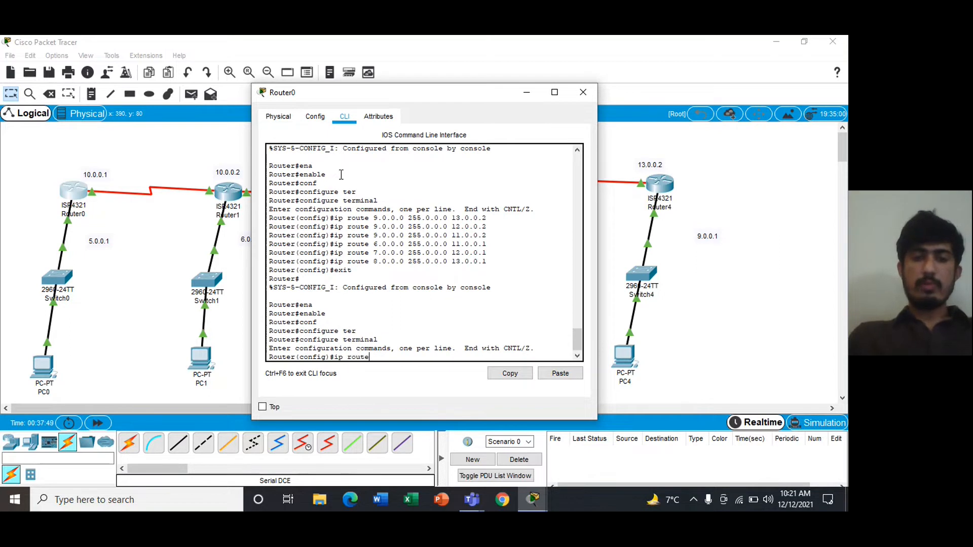
left_click_drag(349, 93, 217, 117)
type("9.0.0.0 ")
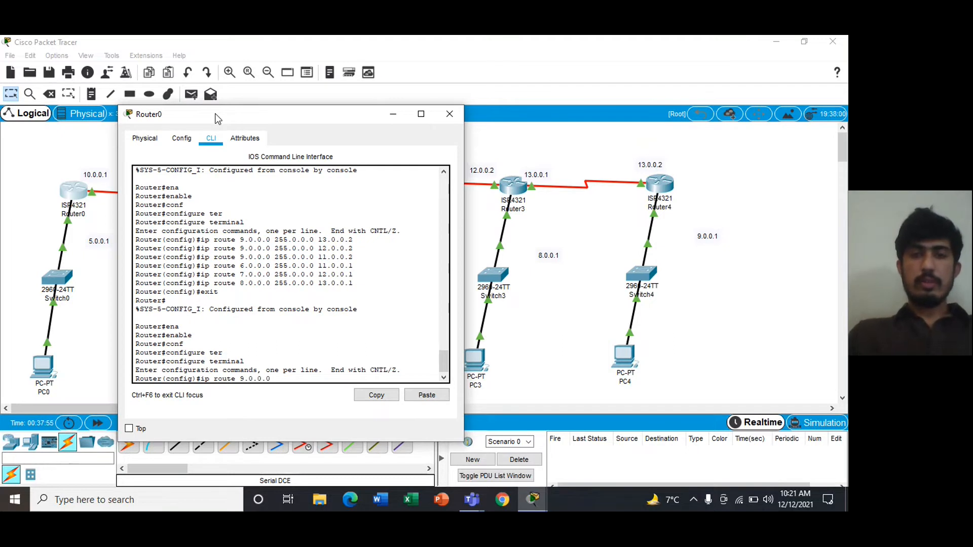
type("255.0.0.0 13.0.0.2")
key("Return")
- Add a static route on Router0 to network 9.0.0.0 with mask 255.0.0.0 via next hop 12.0.0.2
type("ip r")
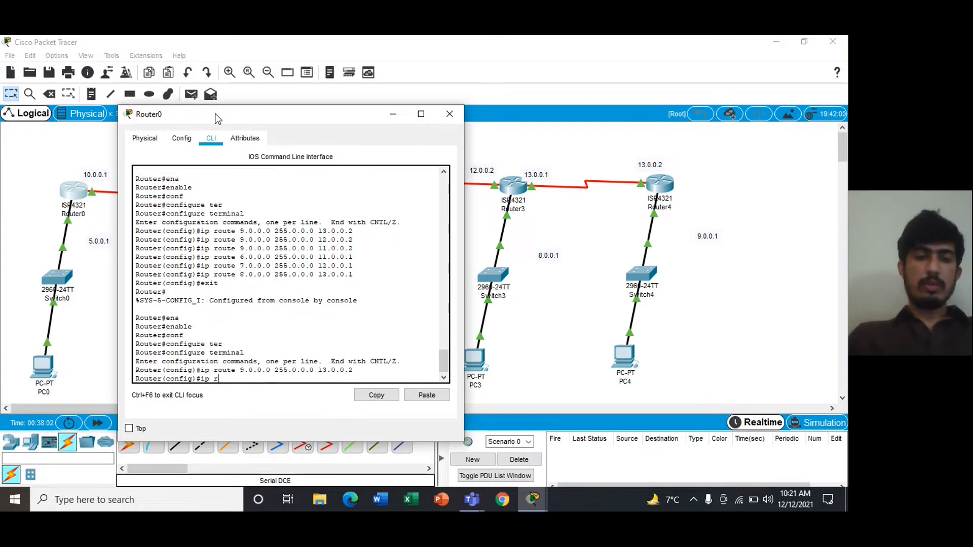
type("oute ")
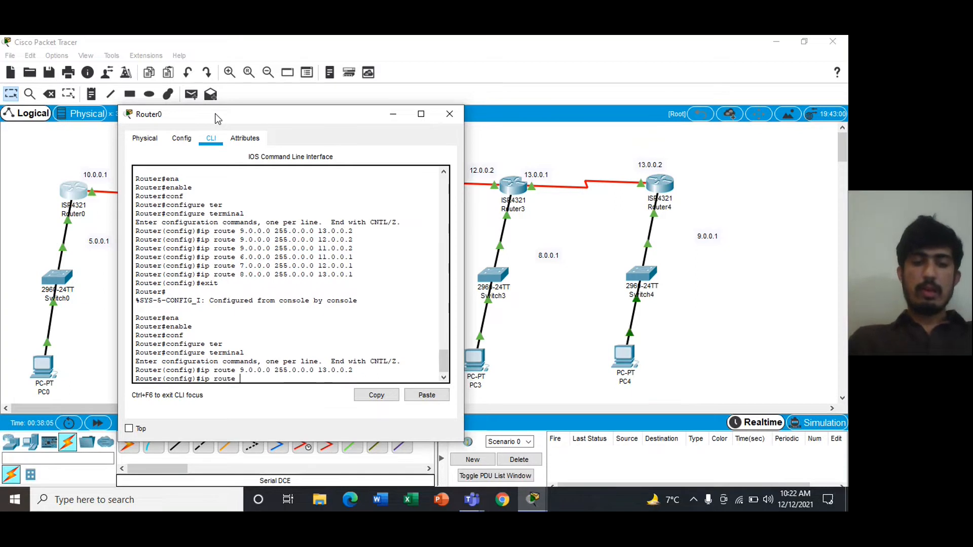
type("9.0.0.0 255.0.0")
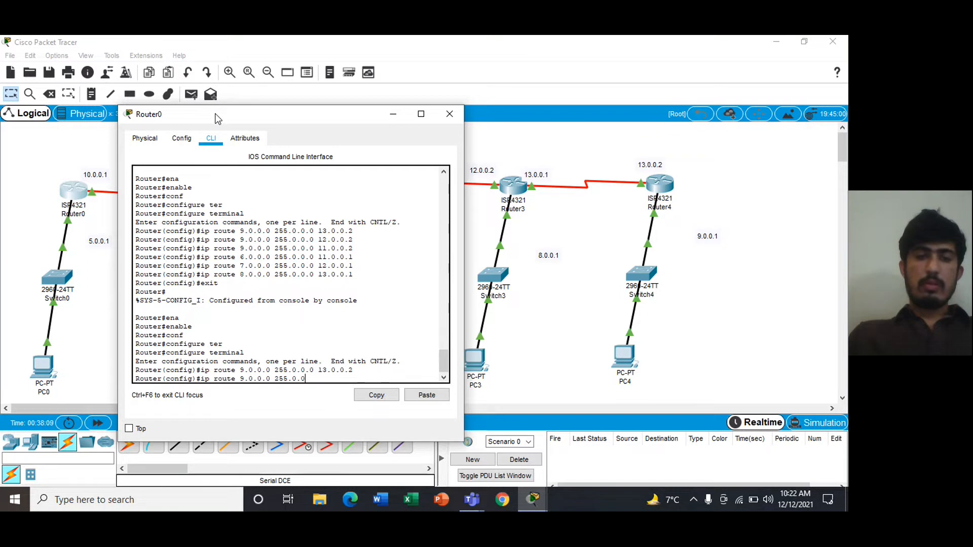
type(".0 12.0.0.2")
key("Return")
- Add a static route on Router0 to network 9.0.0.0 with mask 255.0.0.0 via next hop 11.0.0.2
type("ip route 9.0.0.0 255.0.")
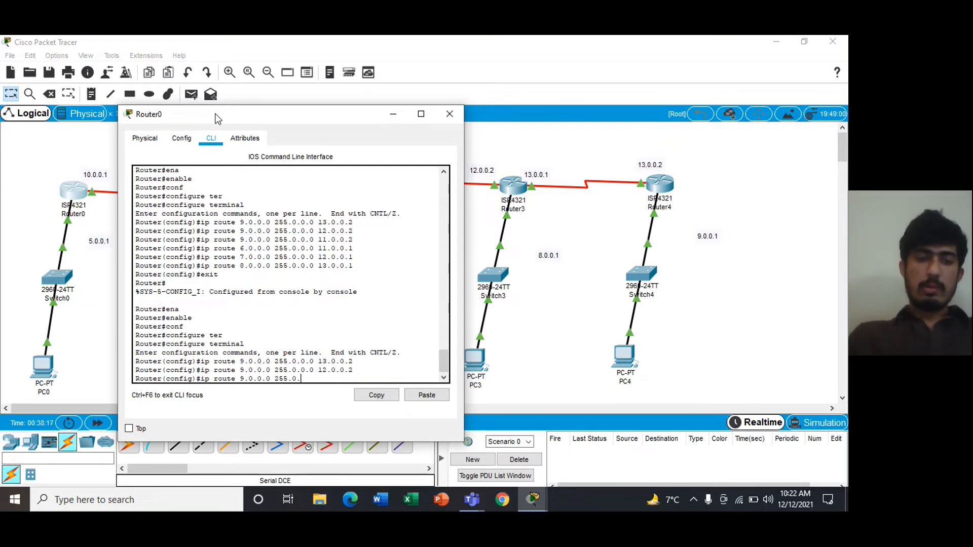
type("0.0 11")
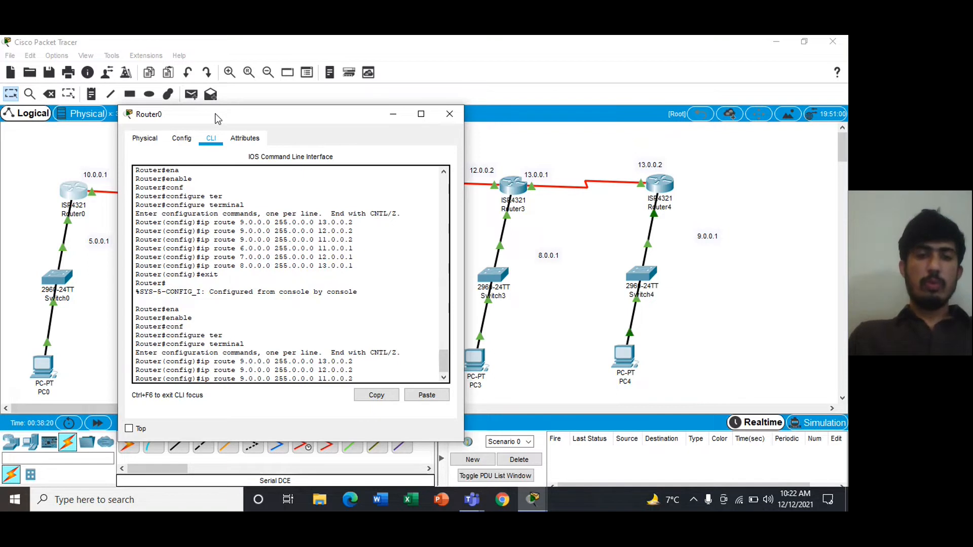
type(".0.0.2")
key("Return")
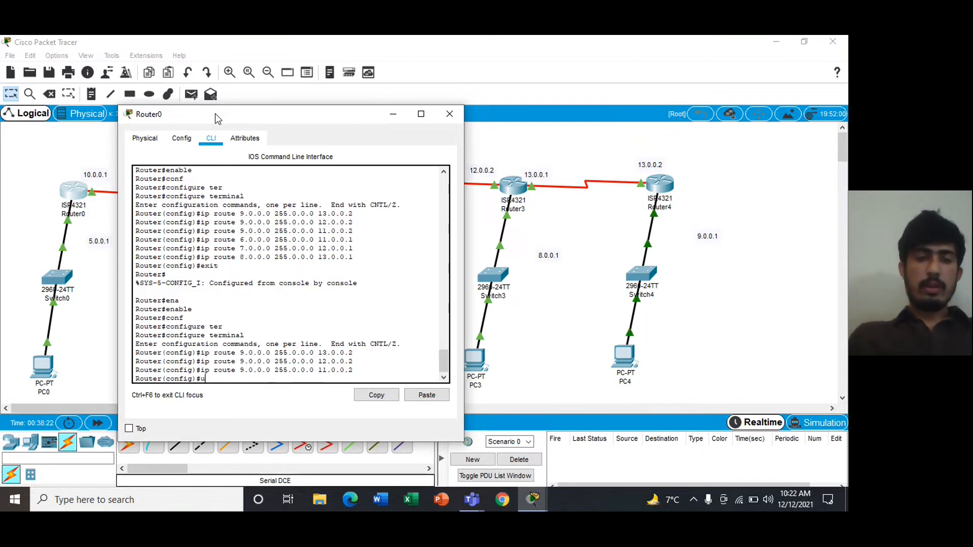
- Add a static route on Router0 to network 9.0.0.0 with mask 255.0.0.0 via next hop 10.0.0.2
type("ip")
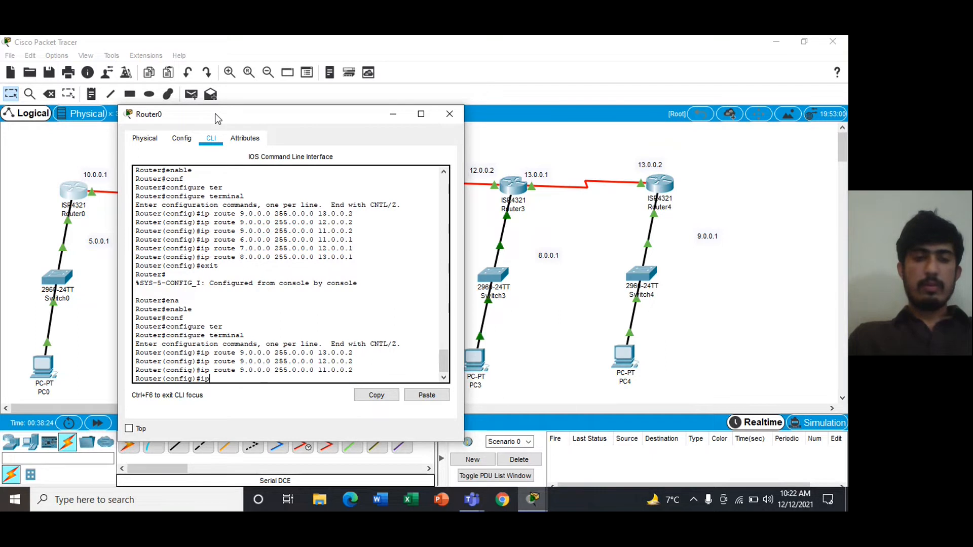
type(" route")
left_click_drag(221, 121, 331, 147)
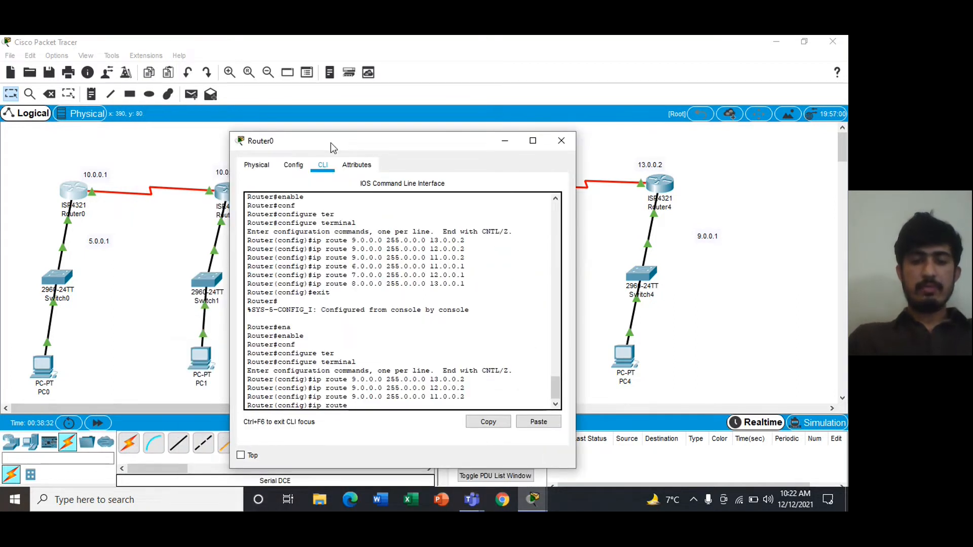
left_click_drag(332, 146, 444, 194)
left_click_drag(438, 305, 593, 335)
left_click(598, 335)
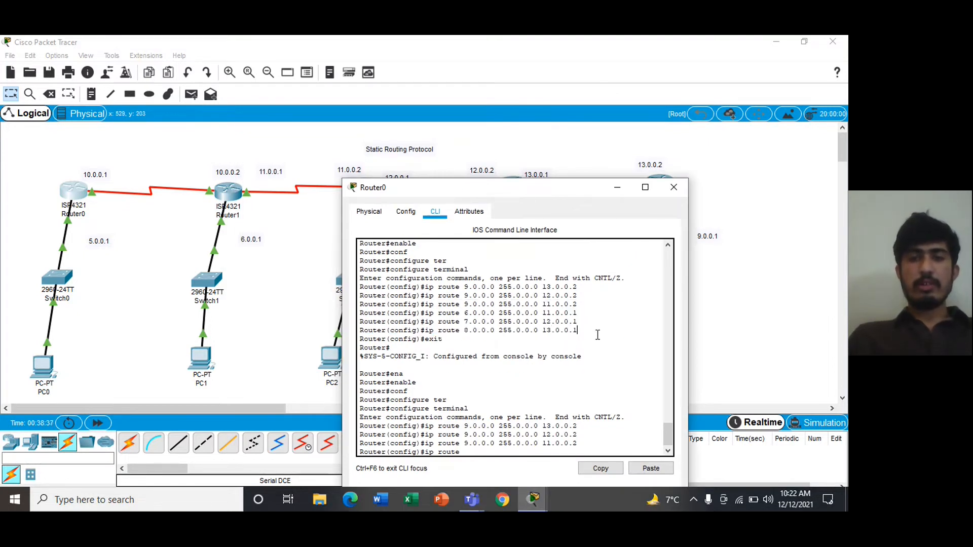
left_click_drag(520, 189, 527, 125)
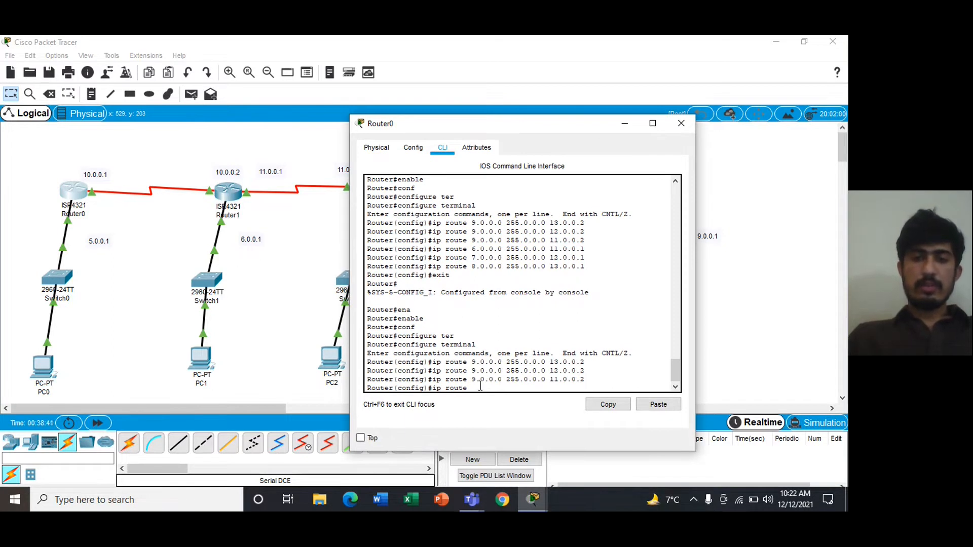
type("9.0.0.0 255.0.0.0 10.0.")
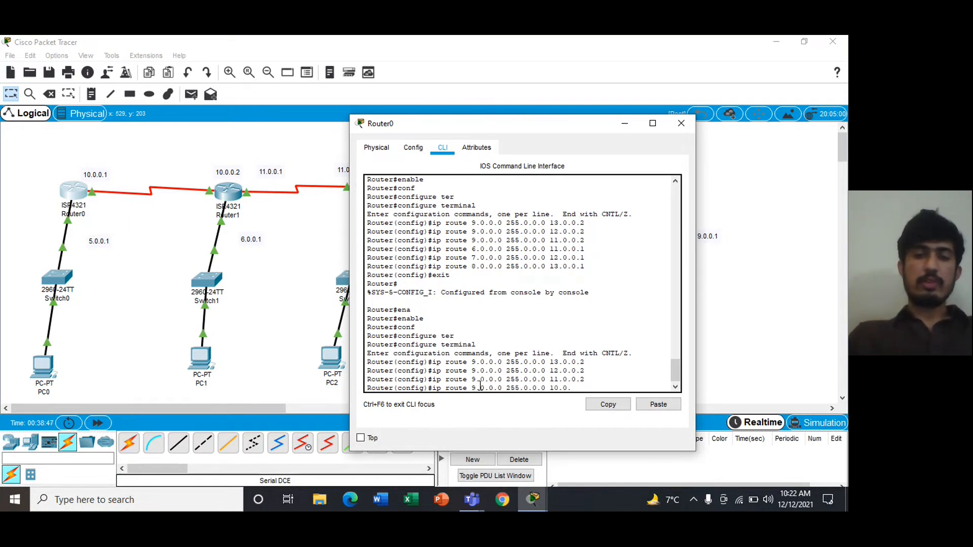
type("0.")
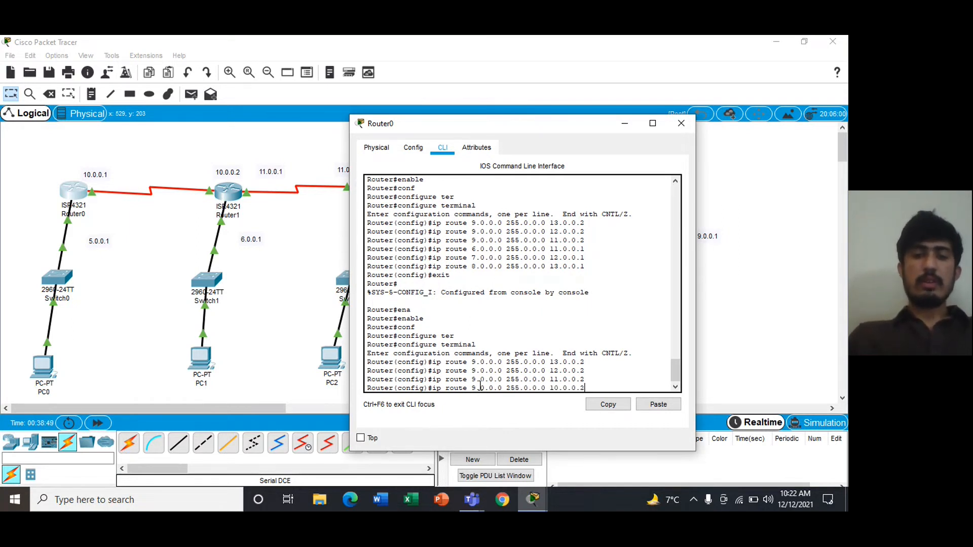
type("2")
key("Return")
- Add a static route on Router0 to network 6.0.0.0 with mask 255.0.0.0 via next hop 11.0.0.1
type("ip route")
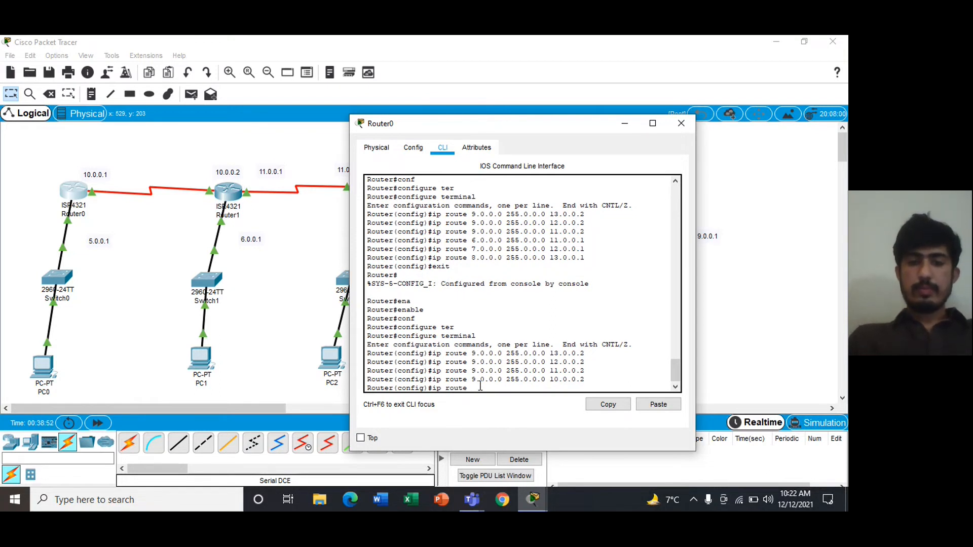
type(" 6.0.0.0 255.0.0.")
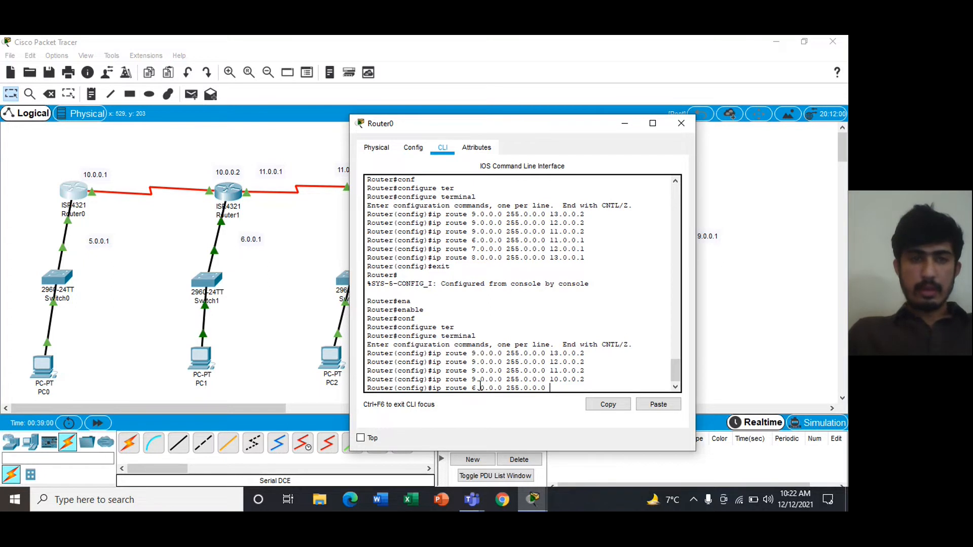
type("0.0.")
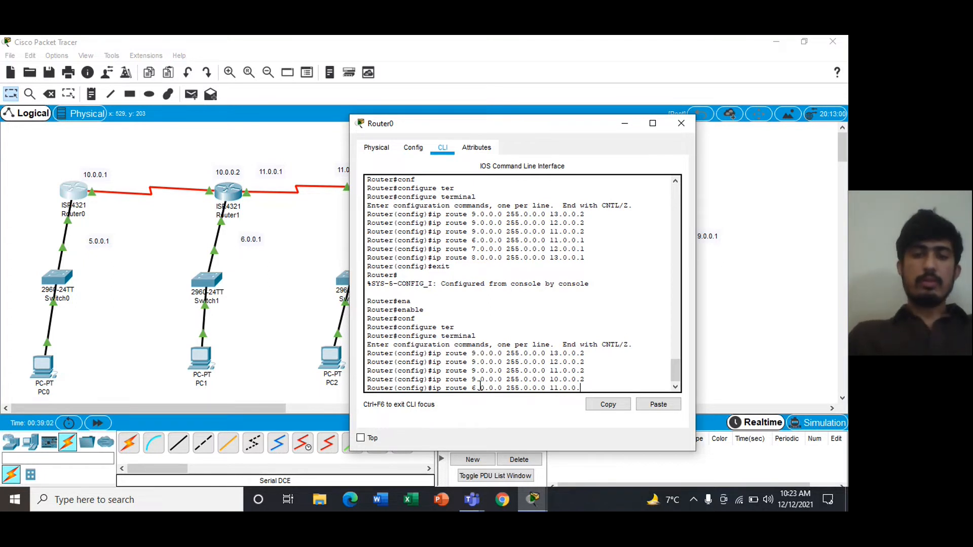
type("1")
key("Return")
- Add a static route on Router0 to network 7.0.0.0 with mask 255.0.0.0 via next hop 12.0.0.1
type("ip r")
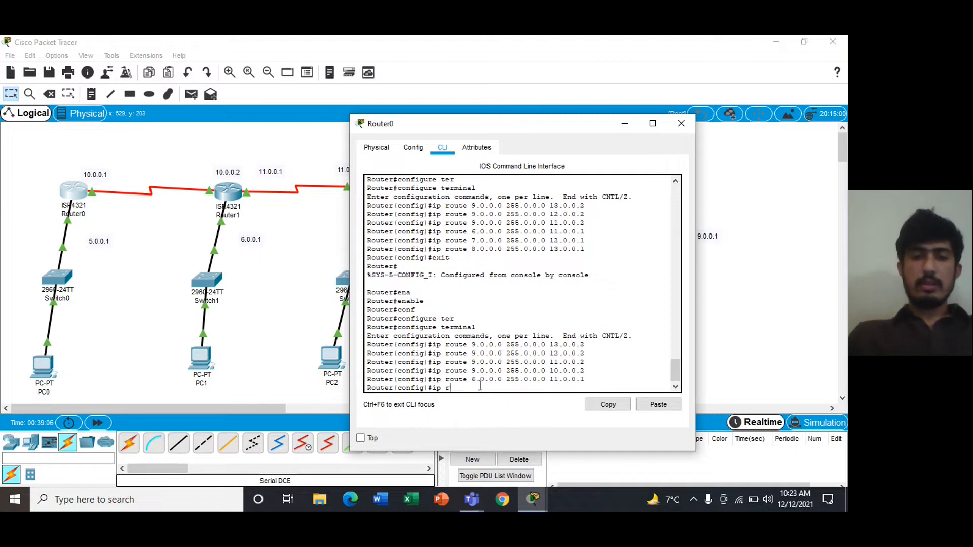
type("oute 7.0.0.0 255.0.0.0")
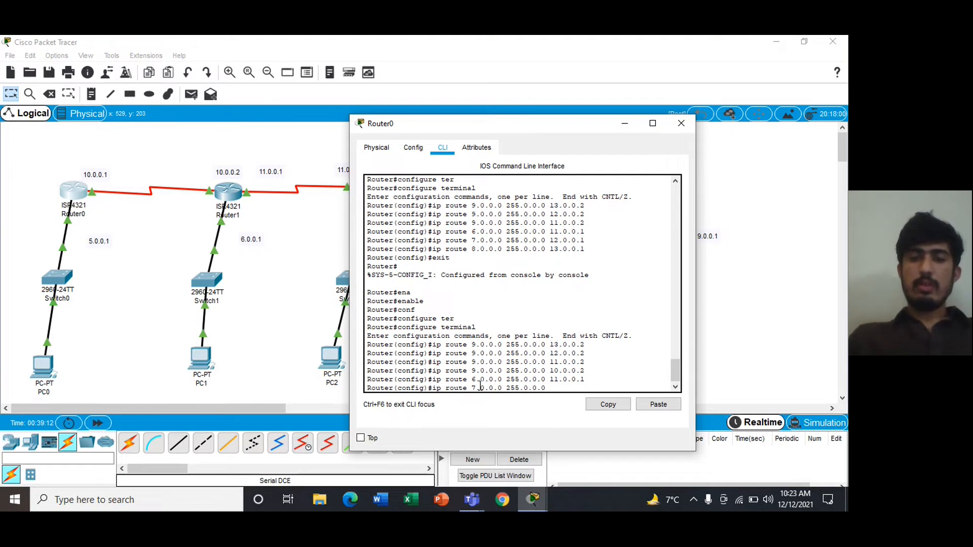
type(" 12.0.0.1")
key("Return")
- Add a static route on Router0 to 8.0.0.0 with mask 255.0.0.0 via 13.0.0.1, then exit configuration mode and close Router0
type("ip route 8.0")
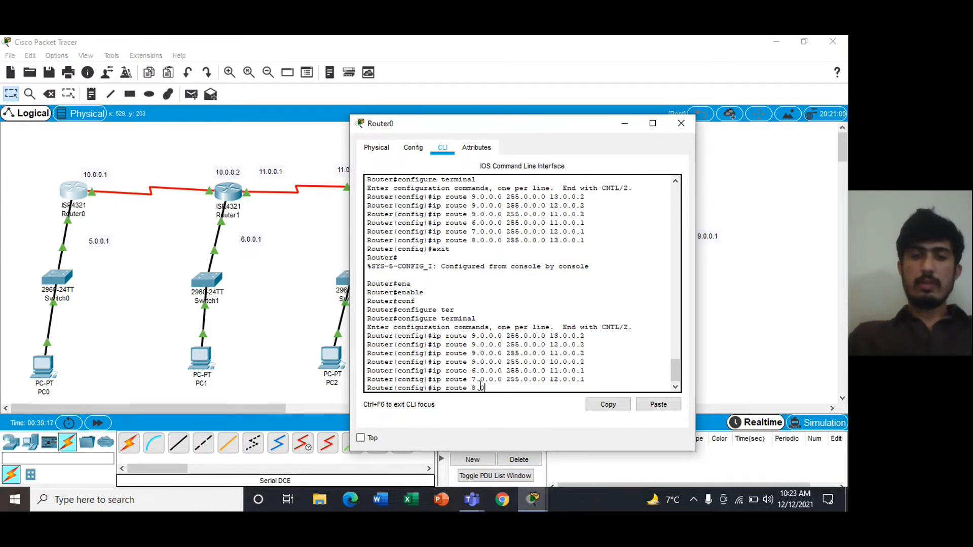
type(".0.0 255.0.0.0 13.0.0")
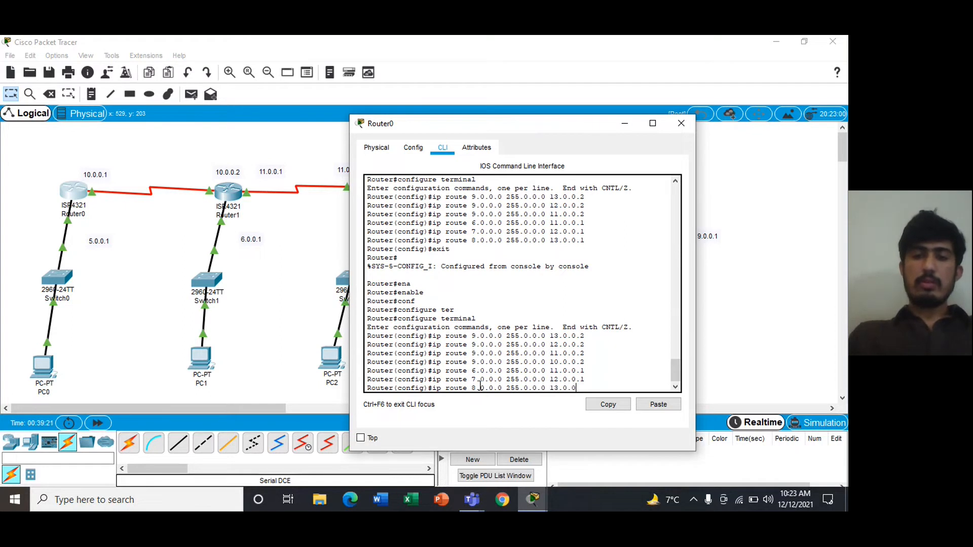
type(".1")
key("Return")
type("ex")
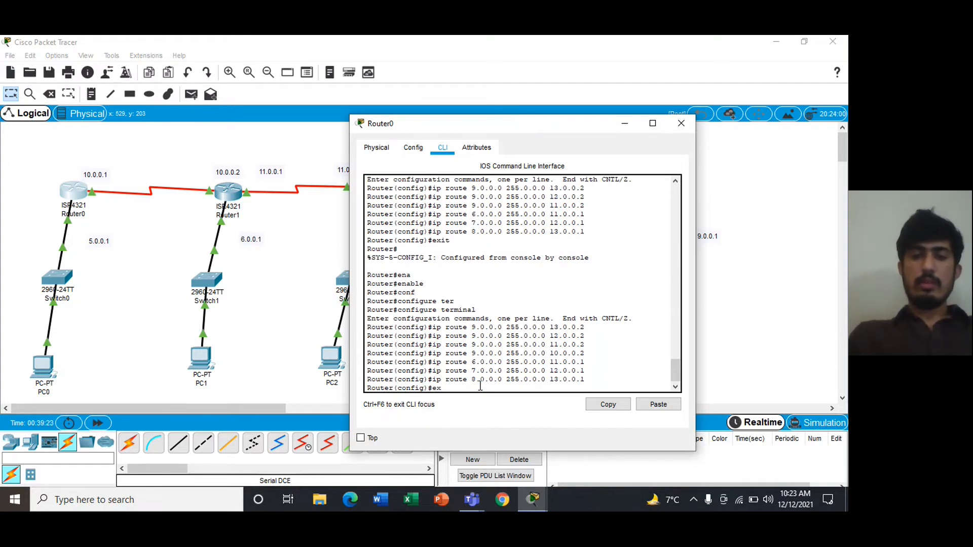
type("it")
key("Return")
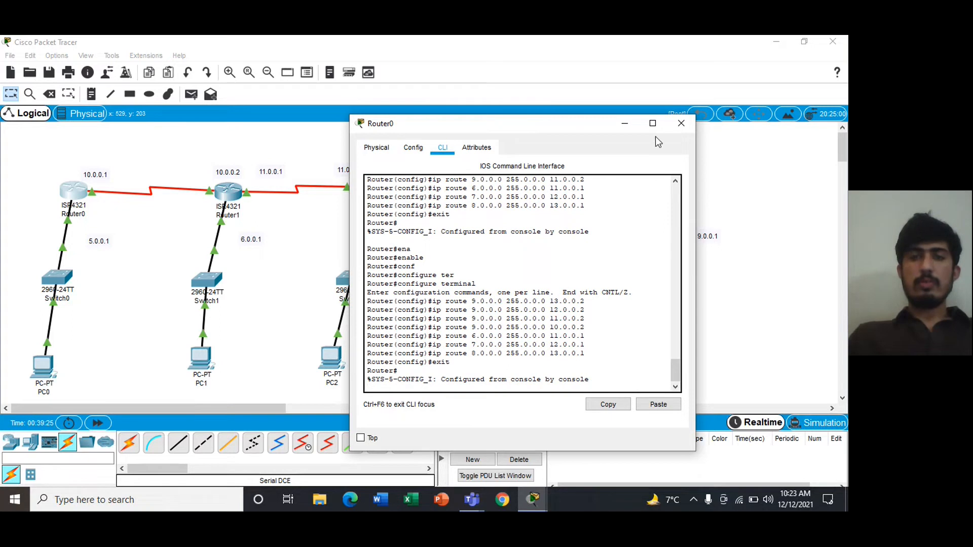
left_click(677, 126)
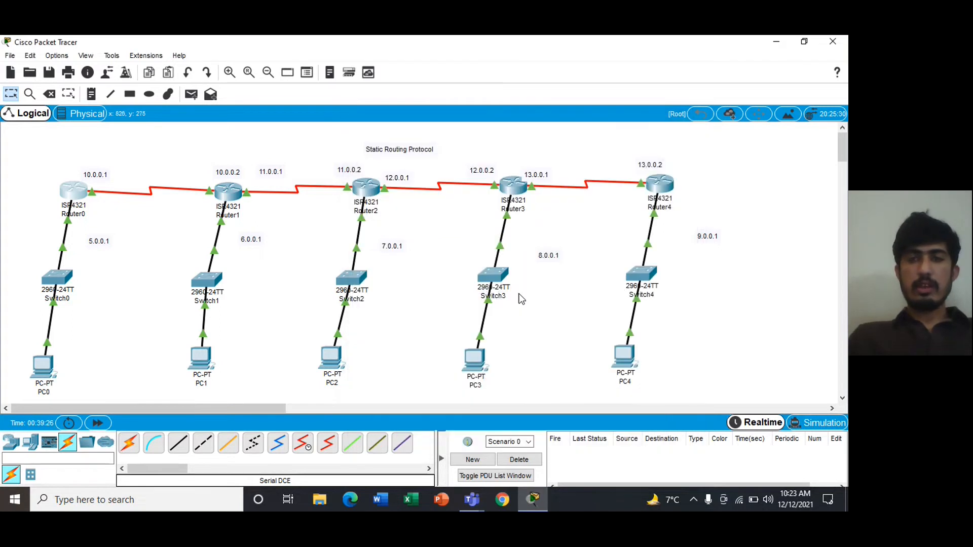
- Review the static routes entered on Router4, and send a simple PDU from PC0 to PC4
left_click(656, 184)
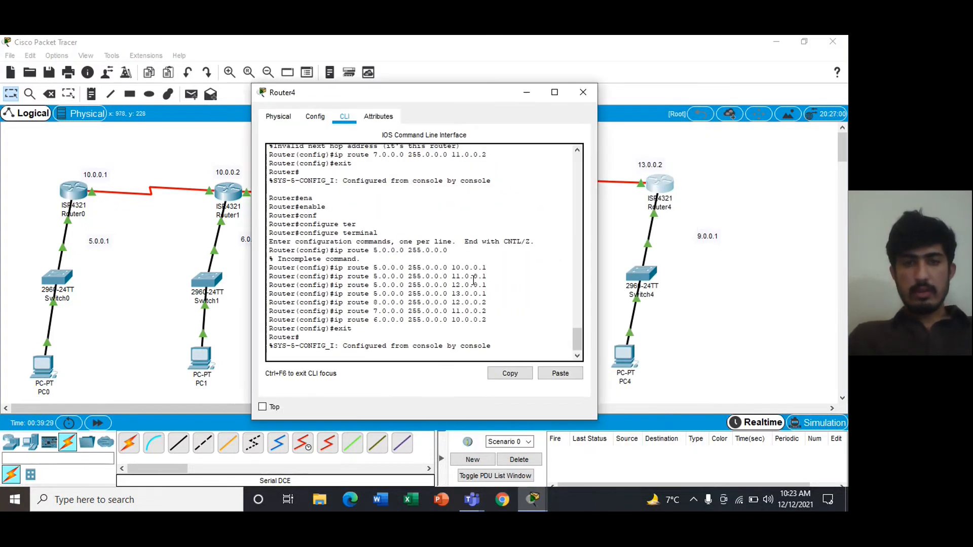
left_click(583, 93)
left_click(192, 95)
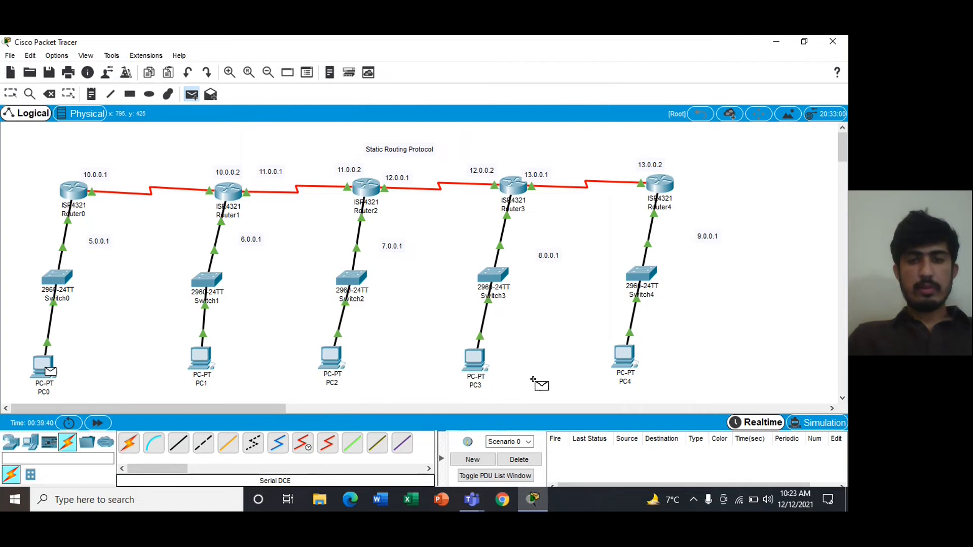
left_click(622, 358)
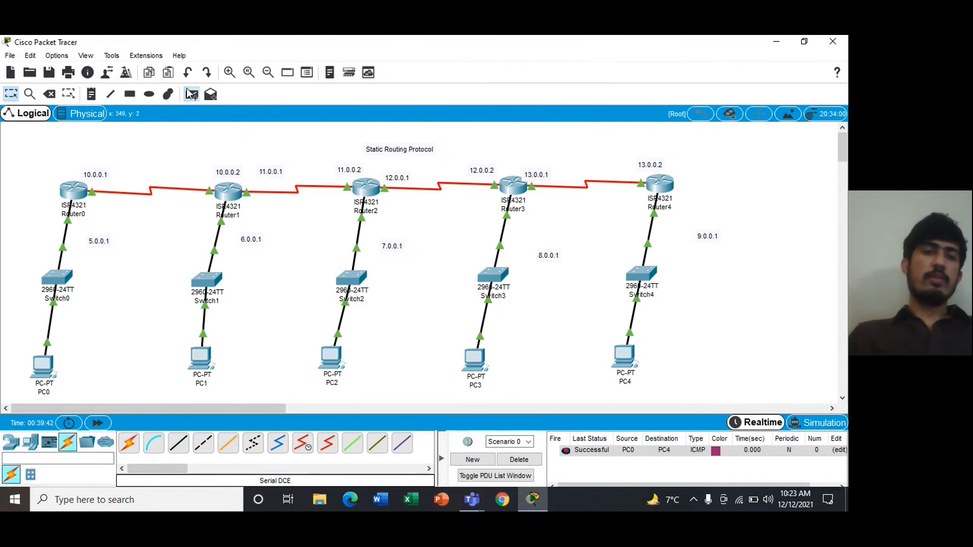
- Repeat the simple PDU test from PC0 to PC4, and clear the PDU list
left_click(191, 93)
left_click(44, 365)
left_click(622, 354)
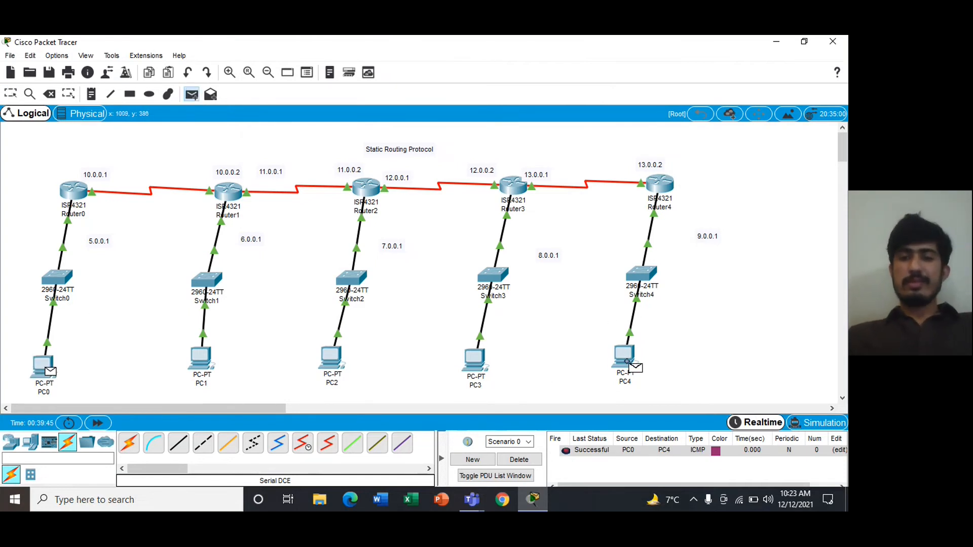
left_click(530, 459)
- Send simple PDUs from PC0 to PC4 and from PC0 to PC2, and clear the PDU list
left_click(191, 93)
left_click(44, 365)
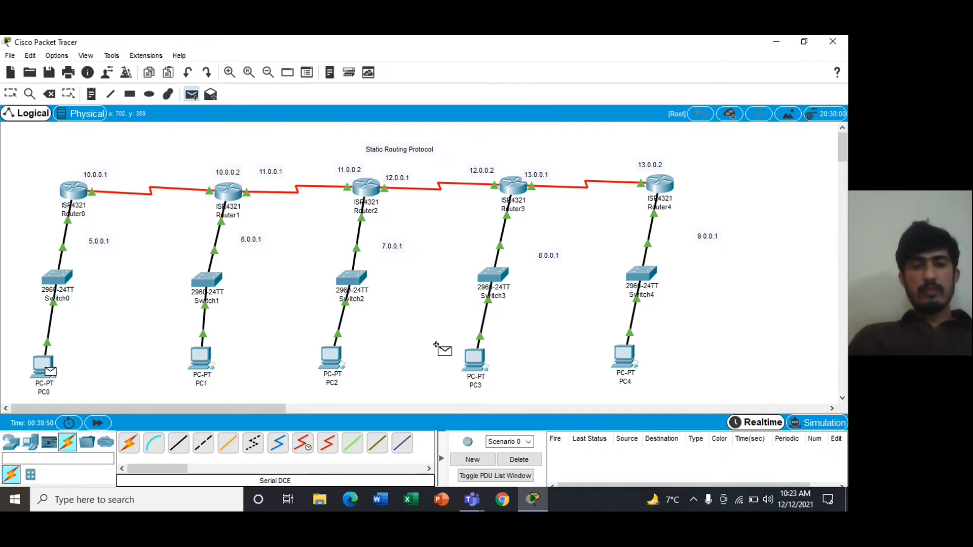
left_click(623, 355)
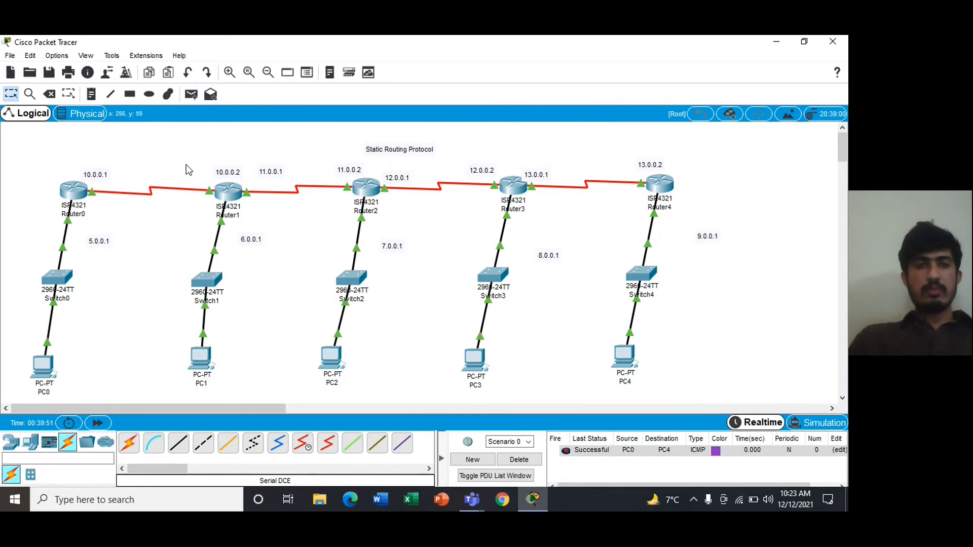
left_click(193, 96)
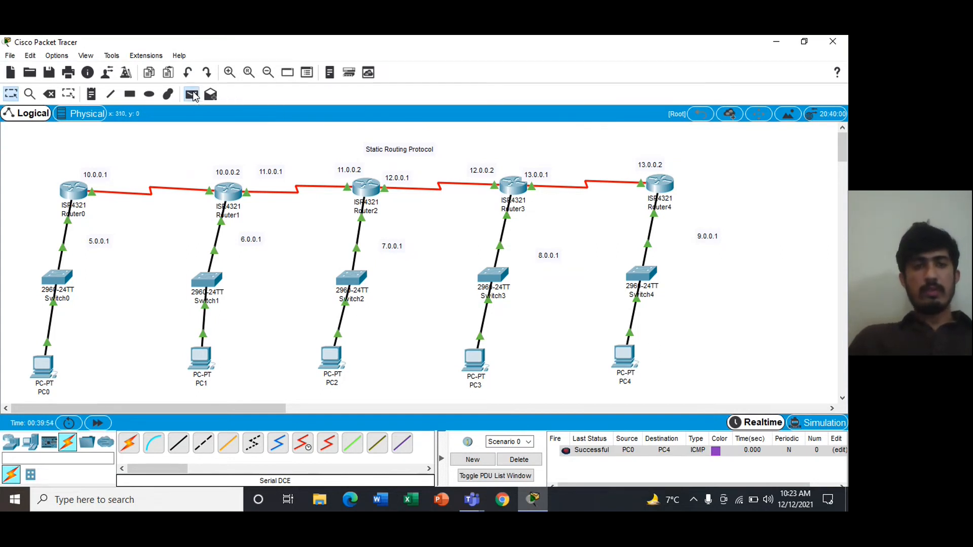
left_click(44, 362)
left_click(339, 361)
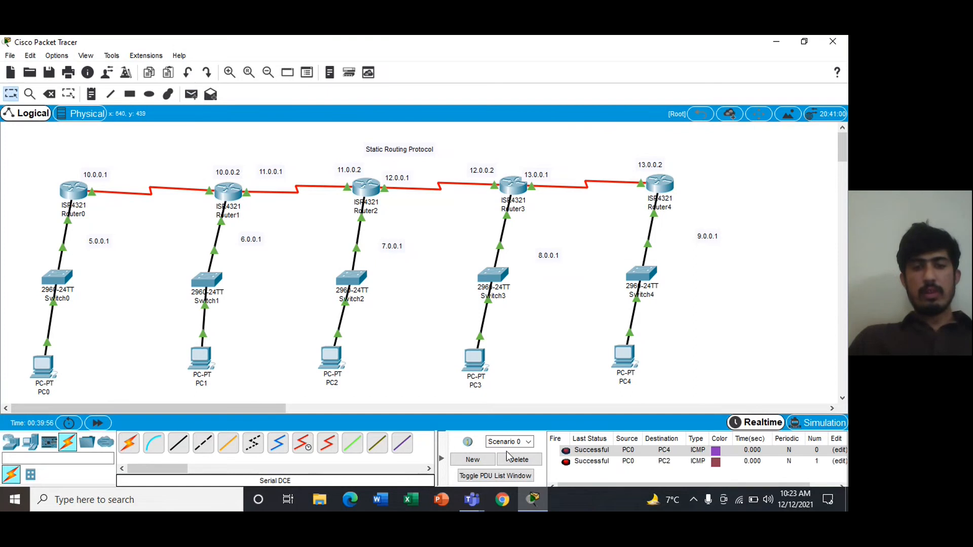
left_click(514, 455)
- Send a simple PDU from PC1 to PC4 to test connectivity
left_click(192, 99)
left_click(201, 359)
left_click(635, 357)
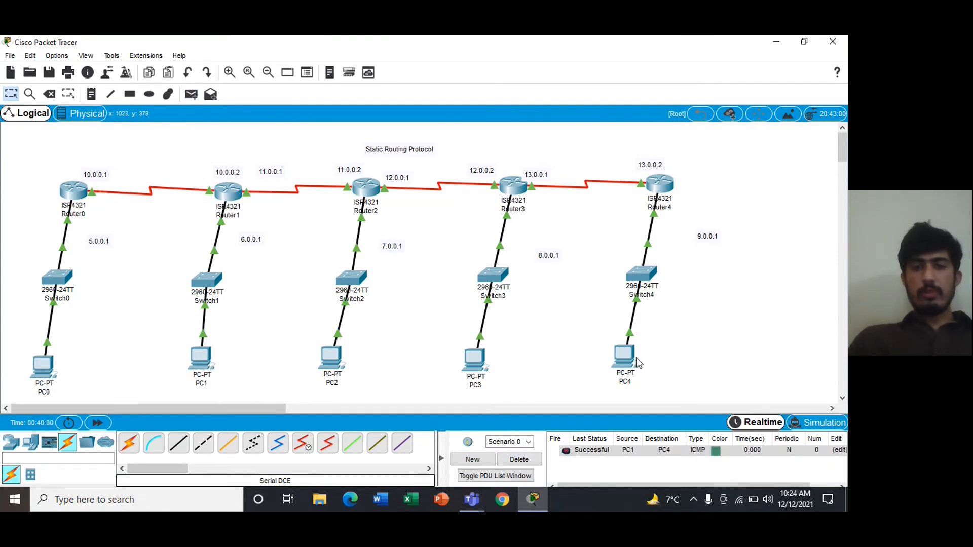
- Send simple PDUs from PC4 to PC0 and from PC4 to PC2, and clear the PDU list
left_click(193, 99)
left_click(628, 357)
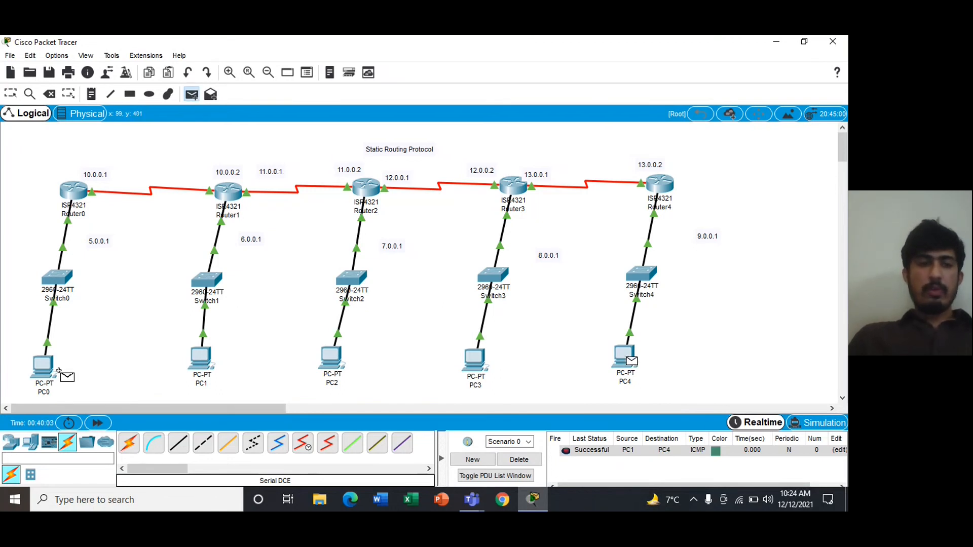
left_click(43, 363)
left_click(195, 99)
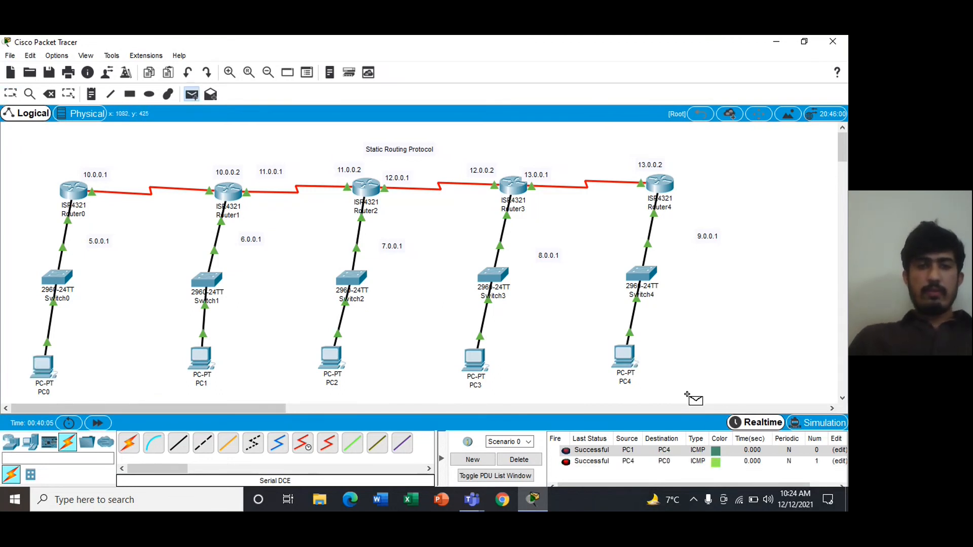
left_click(630, 362)
left_click(338, 366)
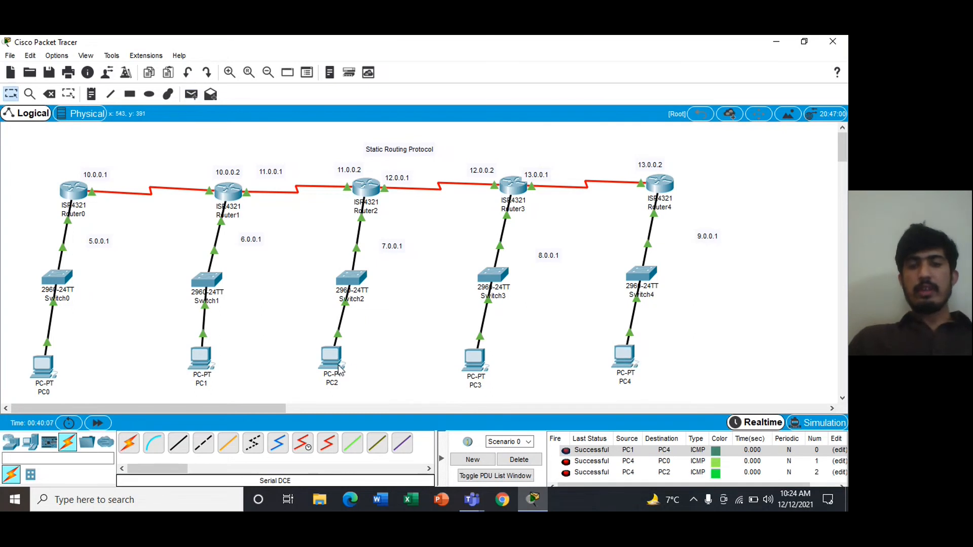
left_click(519, 460)
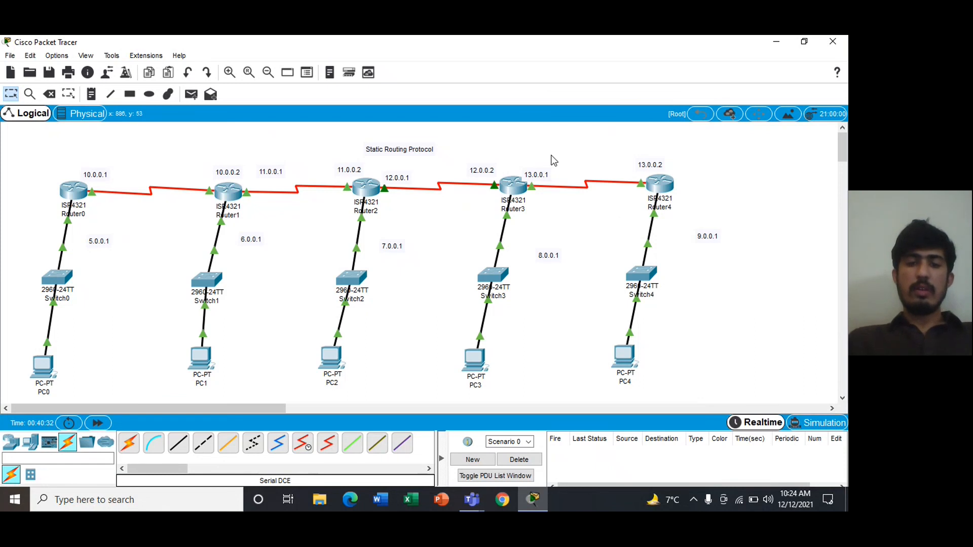
- Switch to the Microsoft Teams channel meeting and open its additional meeting actions
left_click(471, 499)
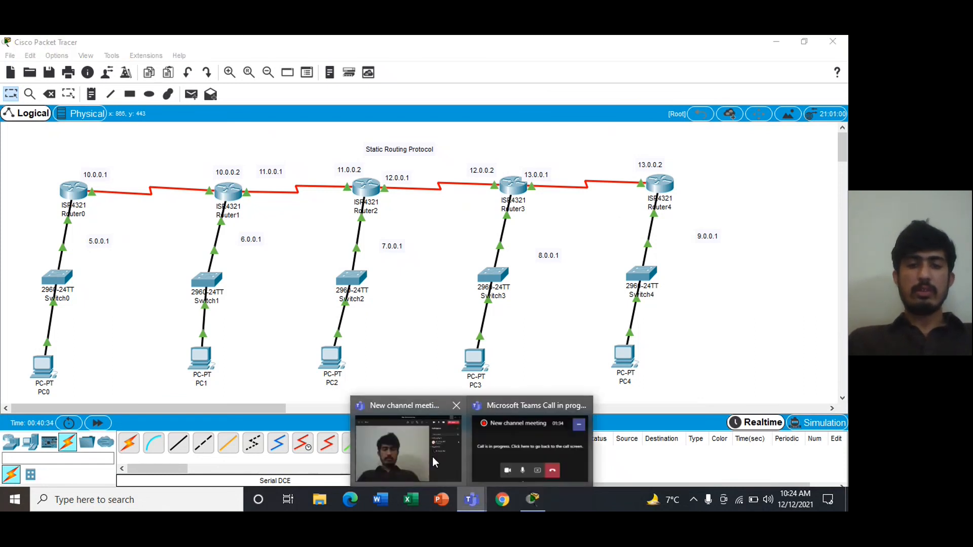
left_click(427, 456)
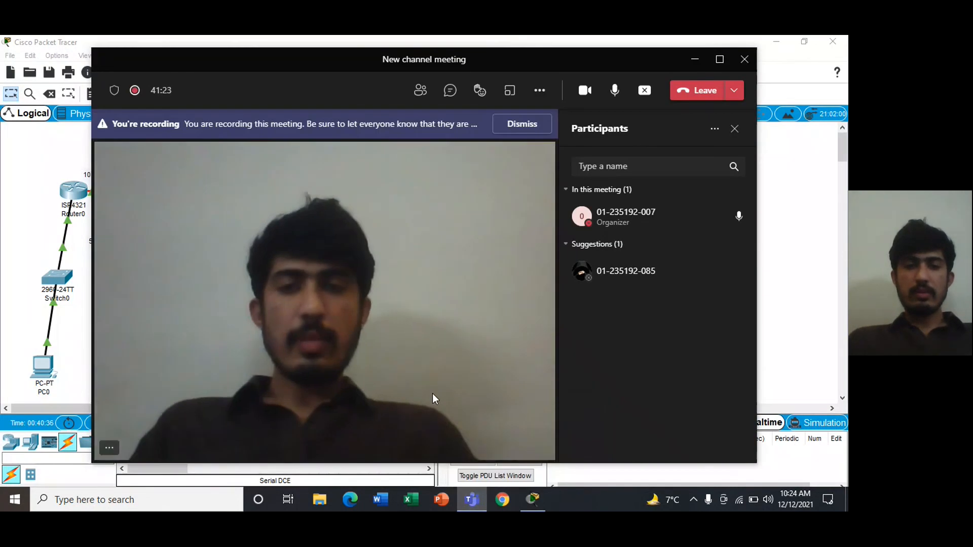
left_click(545, 98)
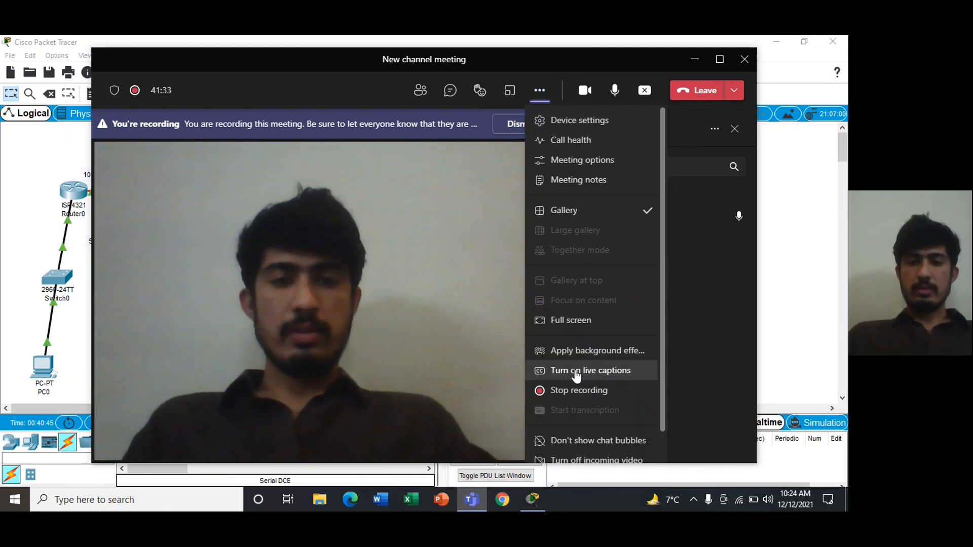